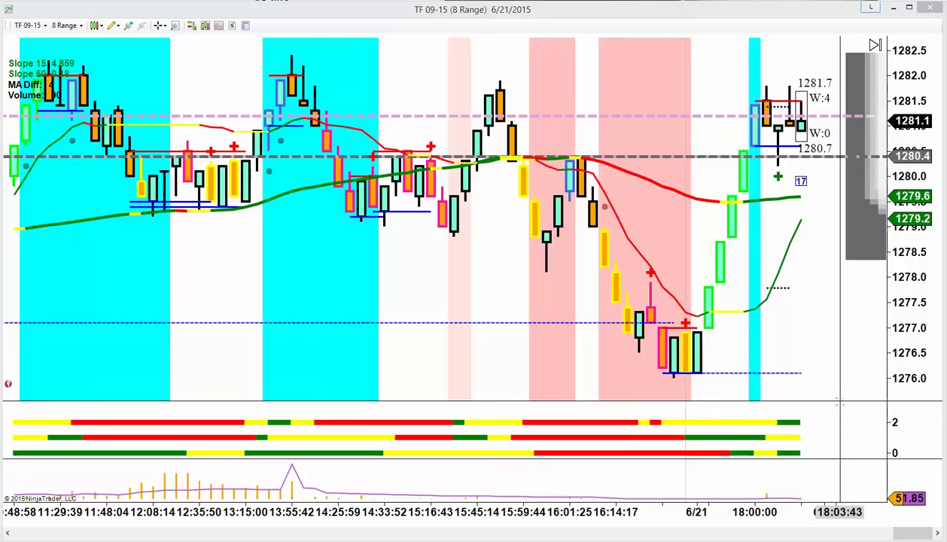
# Enlarge the price panel by lowering its divider with the indicator panel beneath it
pyautogui.moveTo(822, 402); pyautogui.dragTo(821, 424)
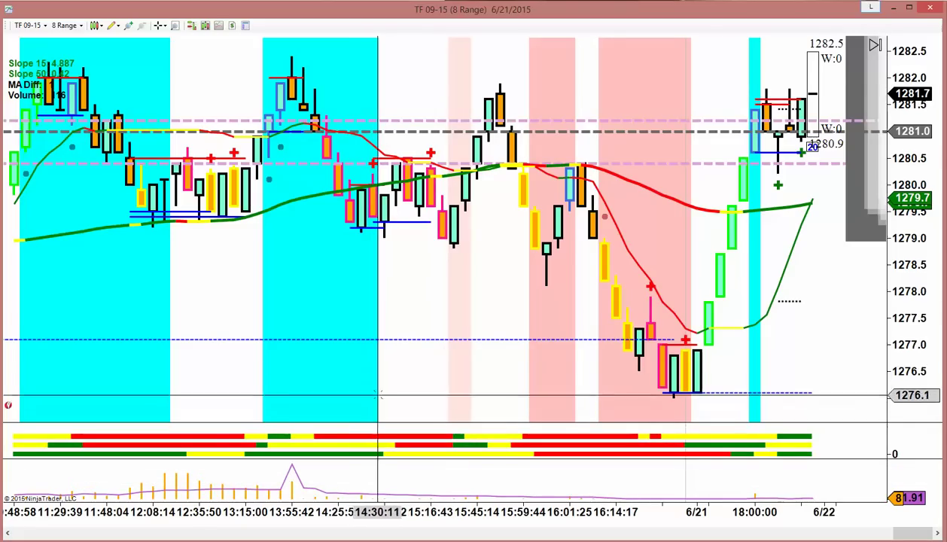
# Draw an upward vertical arrow line from about 1278.7 to 1281.6 beneath the 04:10 bar on 6/19
pyautogui.scroll(15, 390, 378)
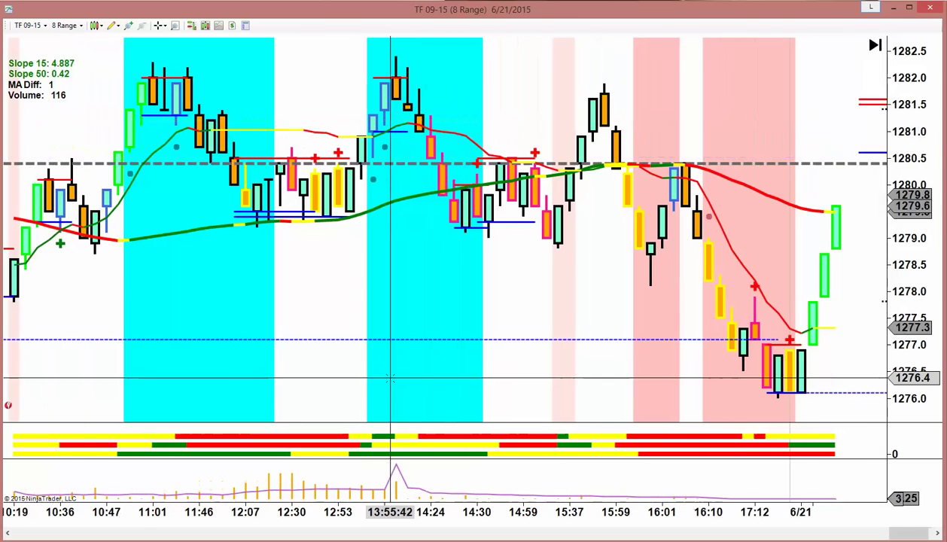
pyautogui.scroll(3, 390, 378)
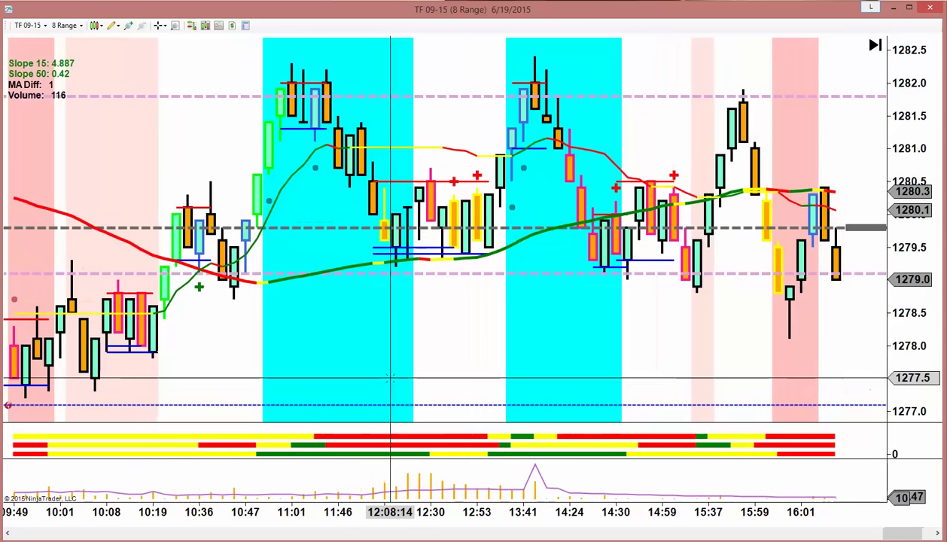
pyautogui.scroll(15, 390, 378)
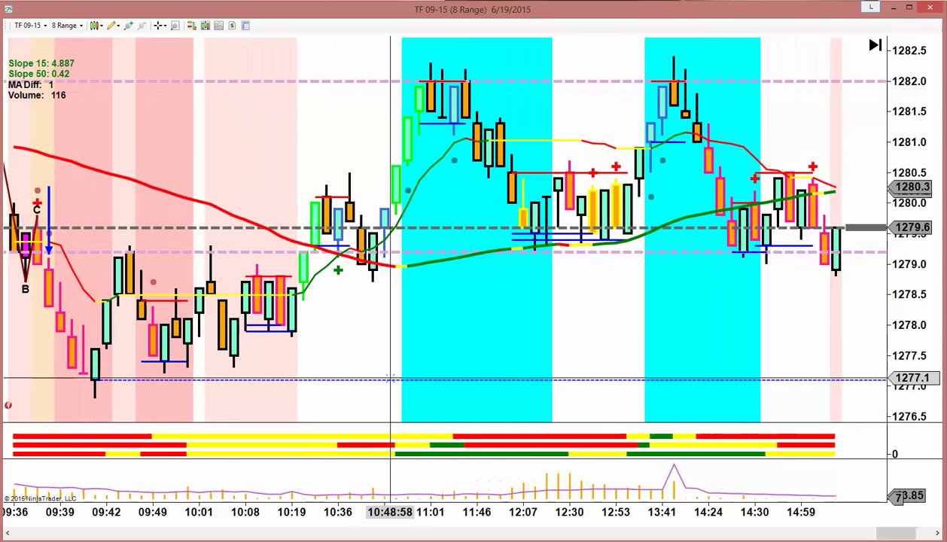
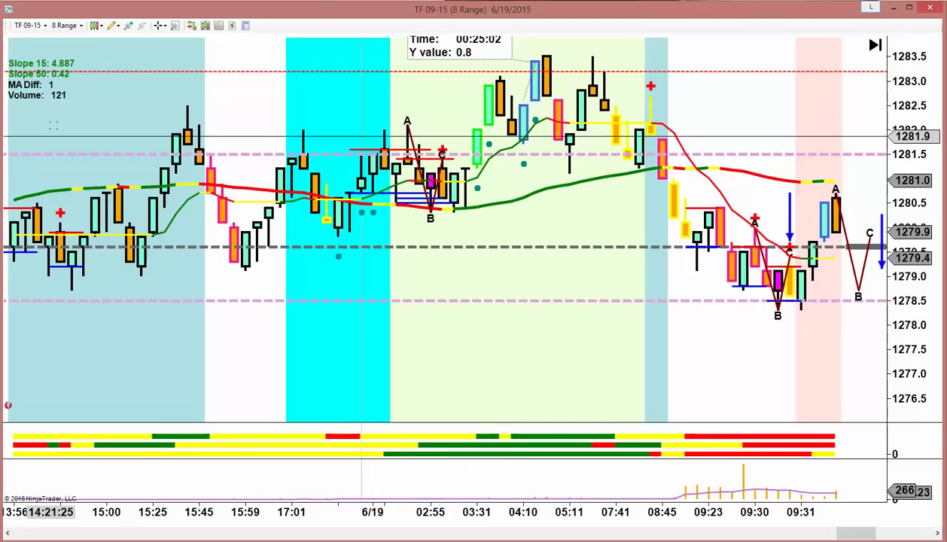
pyautogui.click(116, 27)
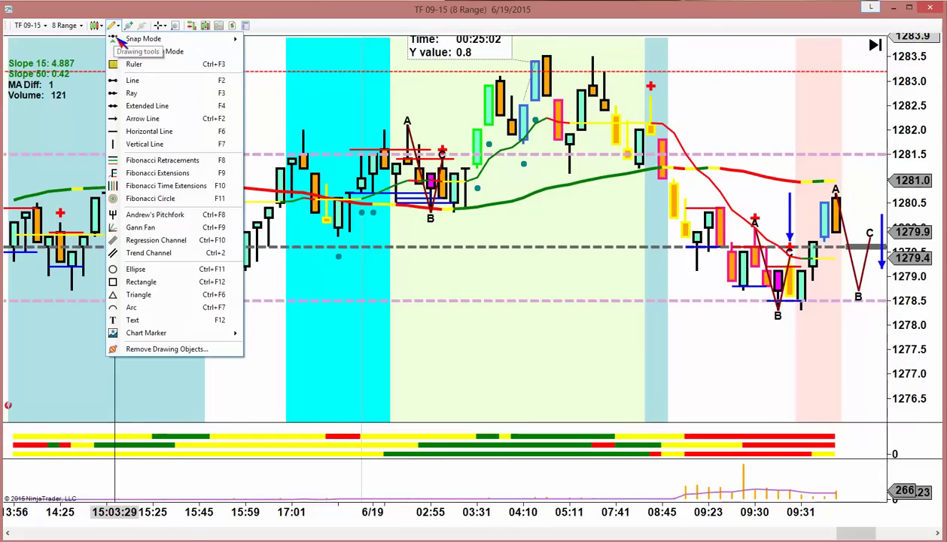
pyautogui.click(147, 120)
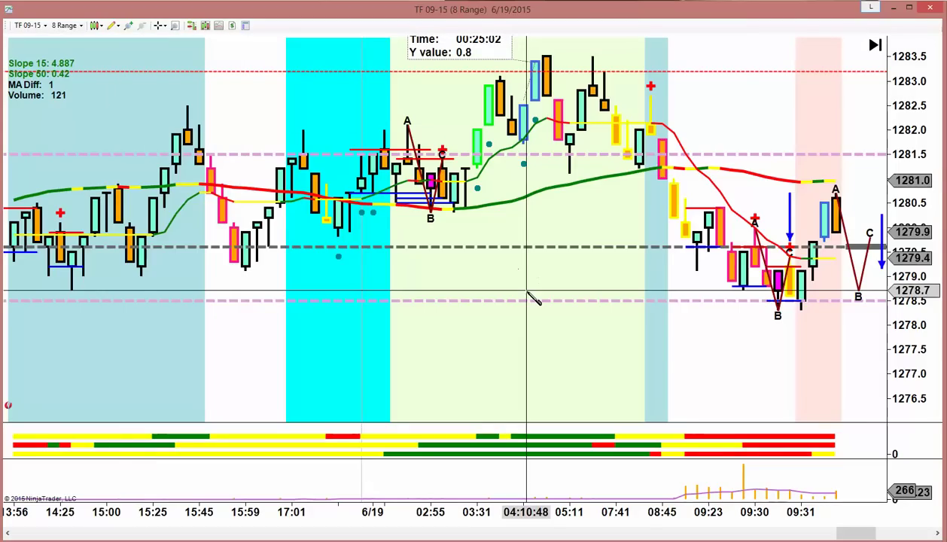
pyautogui.click(523, 289)
pyautogui.click(523, 184)
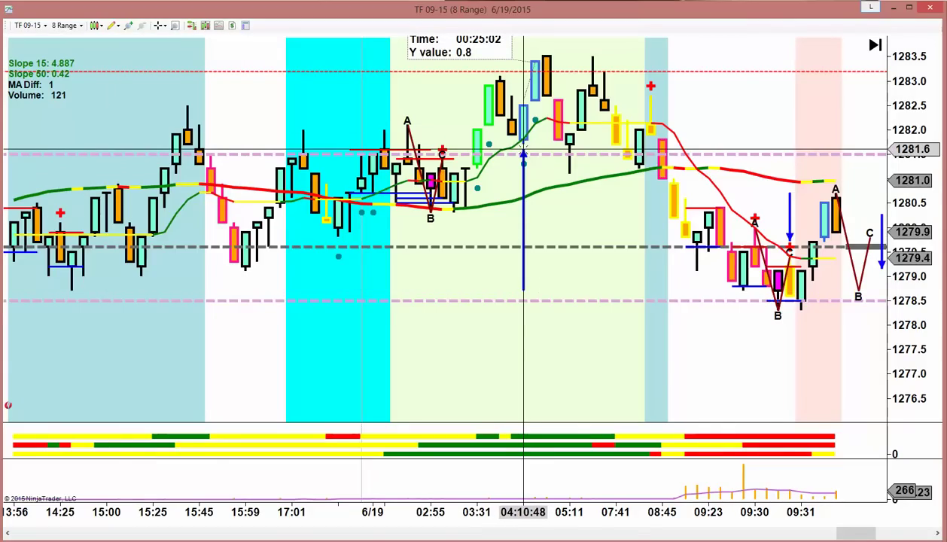
pyautogui.click(523, 153)
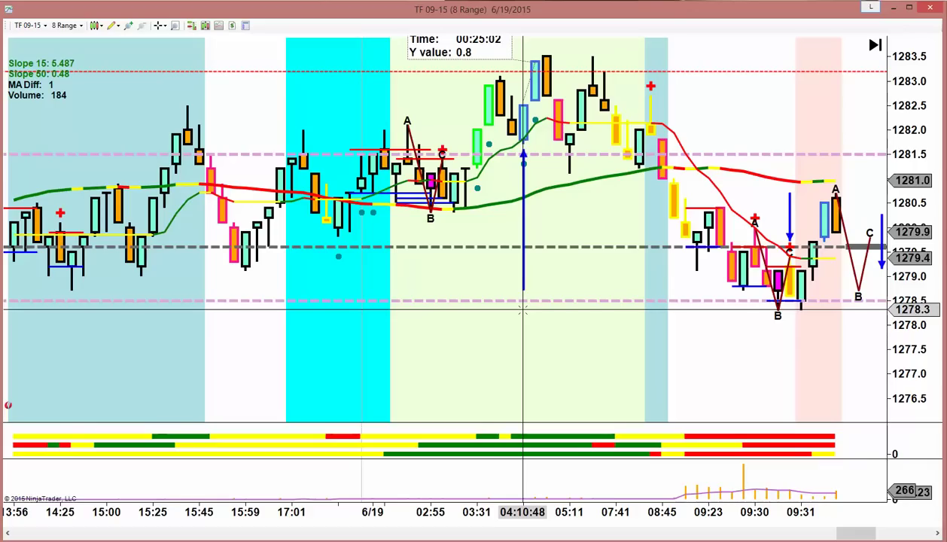
# Trace the 6/19 upswing, its pullback and the next rise with arrow lines, and mark the level at about 1281.5 with a horizontal line
pyautogui.moveTo(454, 204)
pyautogui.mouseDown()
pyautogui.moveTo(500, 74)
pyautogui.moveTo(525, 142)
pyautogui.moveTo(482, 155)
pyautogui.mouseUp()
pyautogui.moveTo(542, 152); pyautogui.dragTo(578, 154)
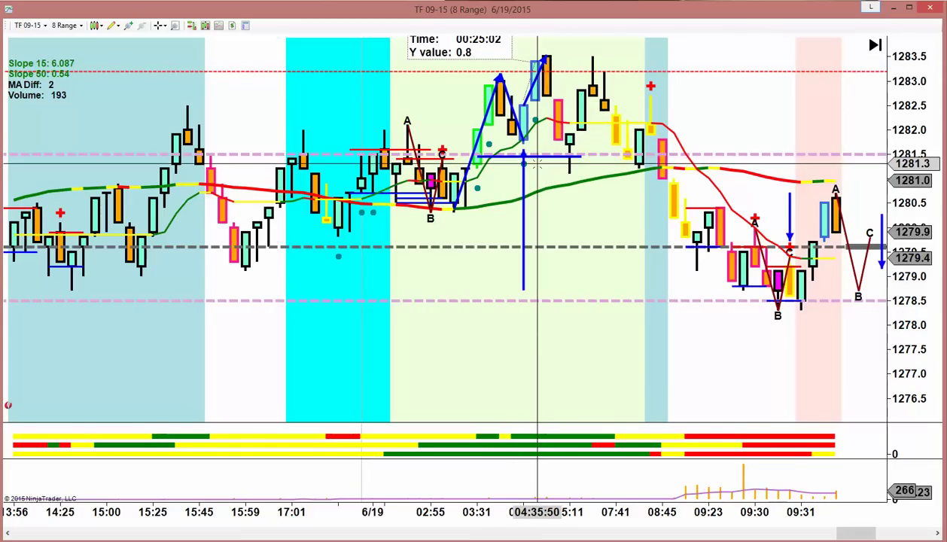
# Trace the 6/18 rise from the 11:00 low to about 1280.9 and its pullback with arrow lines, and mark the 1280.0 level with a line
pyautogui.hscroll(-10, 536, 162)
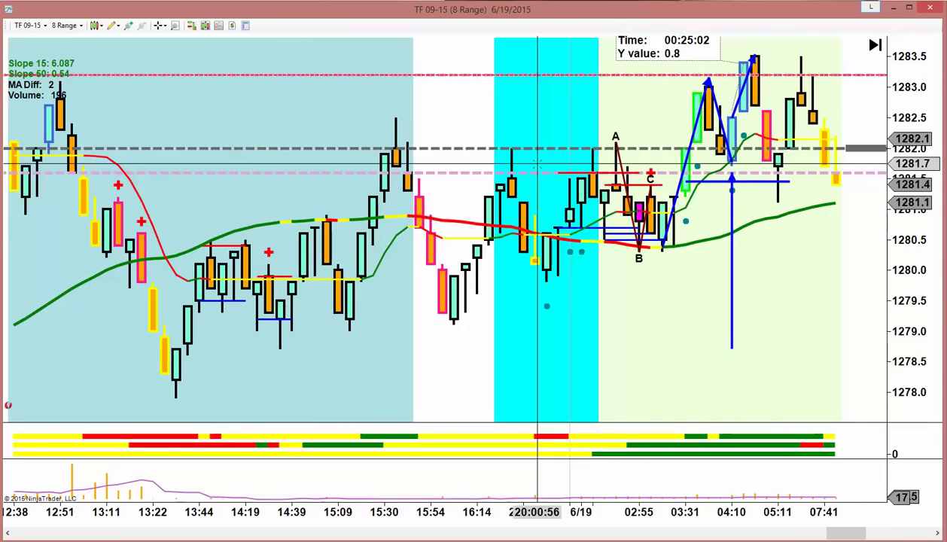
pyautogui.hscroll(-10, 537, 162)
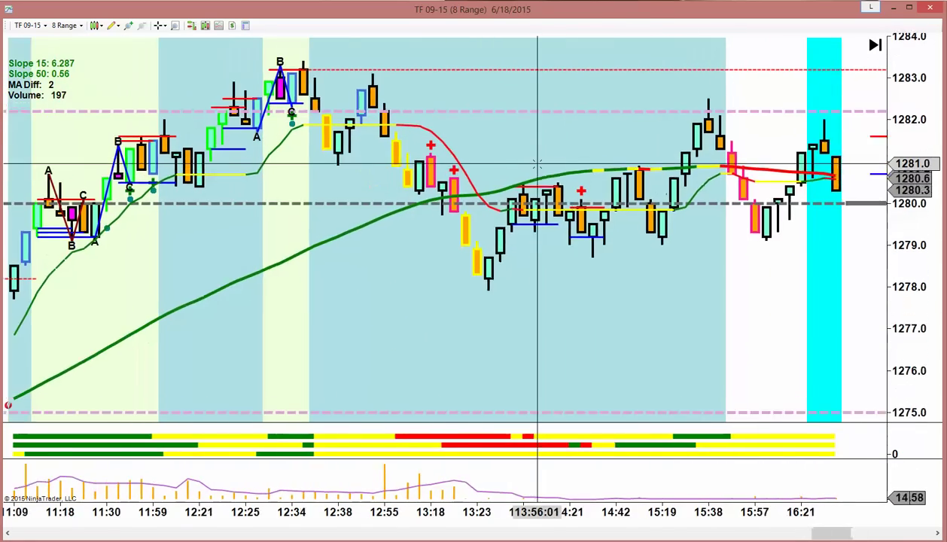
pyautogui.hscroll(-10, 537, 162)
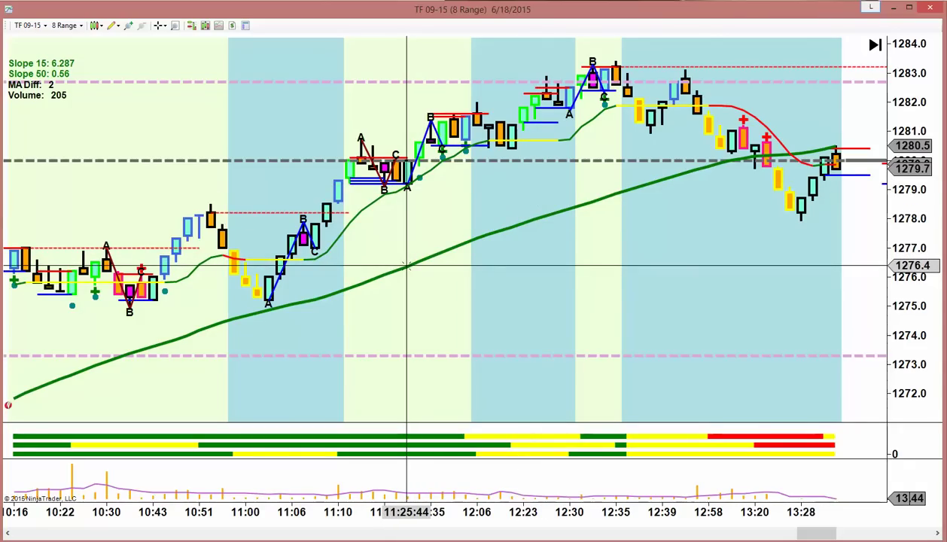
pyautogui.click(267, 301)
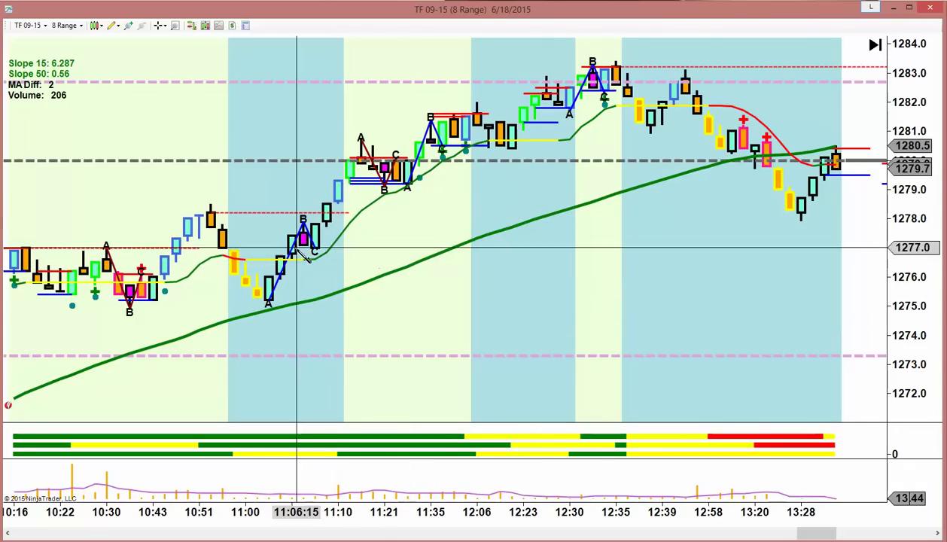
pyautogui.click(362, 137)
pyautogui.click(407, 186)
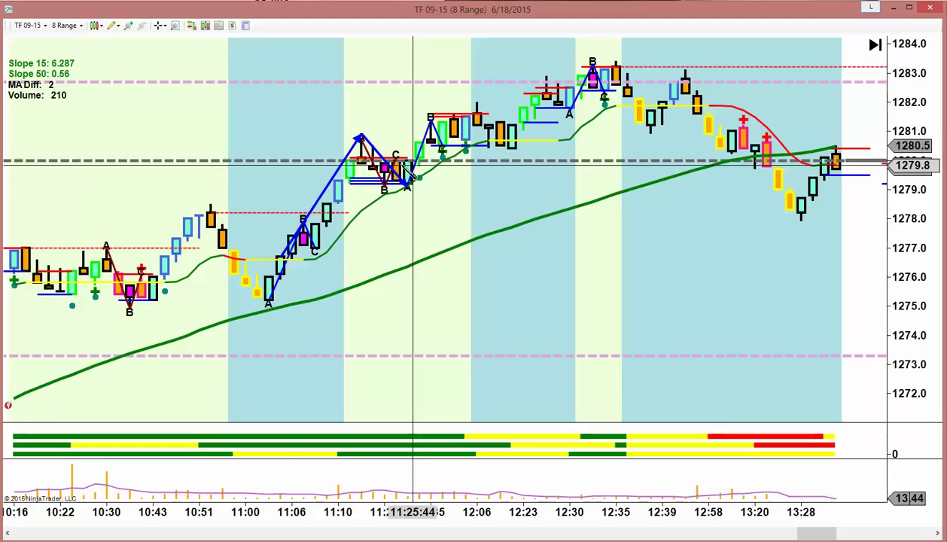
pyautogui.click(292, 160)
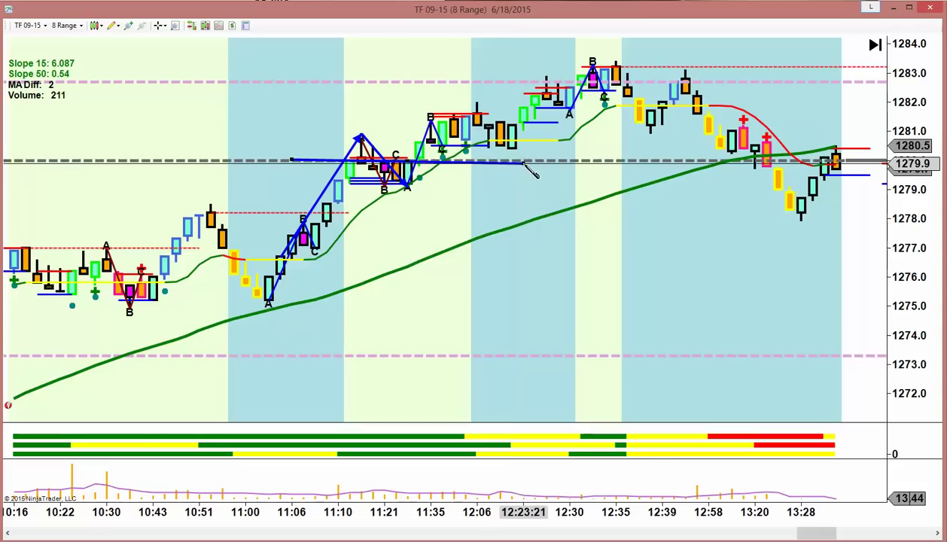
pyautogui.click(532, 166)
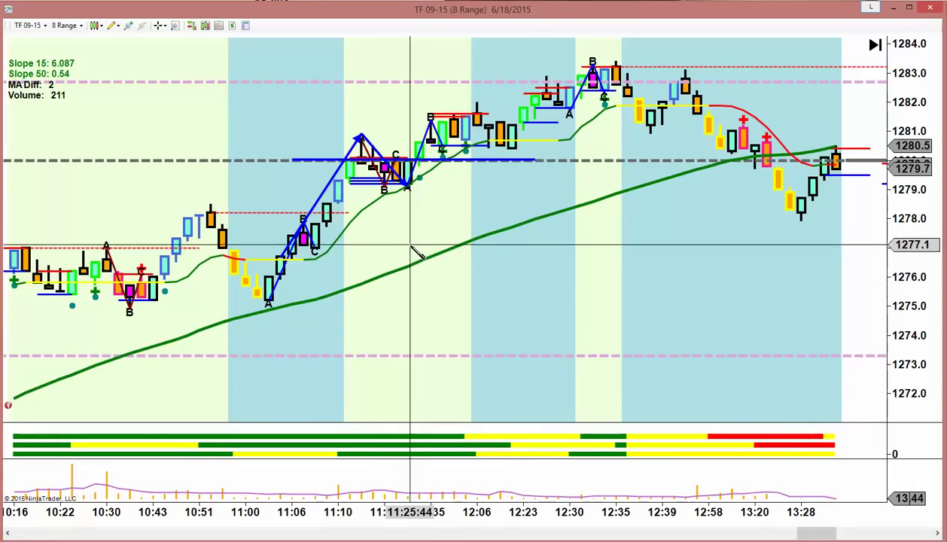
# Draw an upward vertical arrow line beneath the 11:25 pullback low and extend its lower end to about 1275.2
pyautogui.hscroll(3, 416, 255)
pyautogui.hscroll(-10, 412, 249)
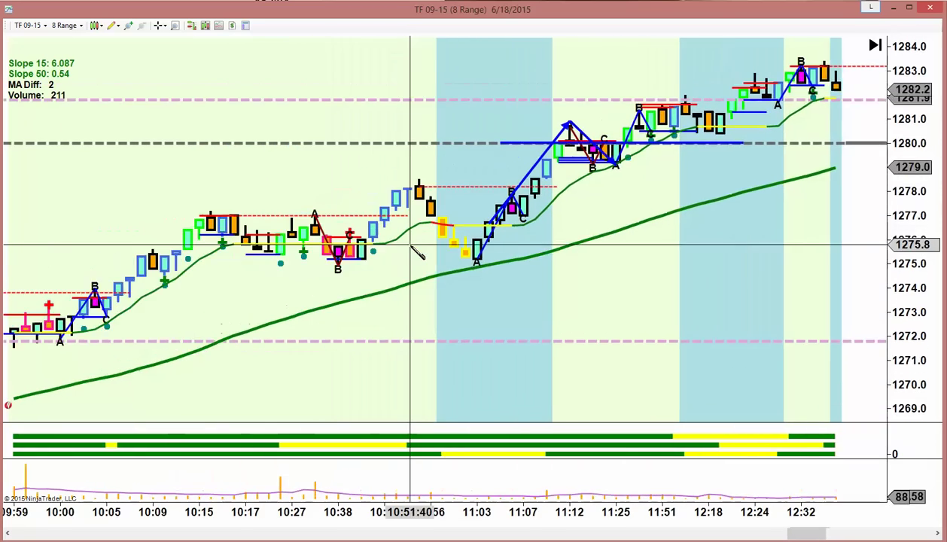
pyautogui.hscroll(-10, 416, 255)
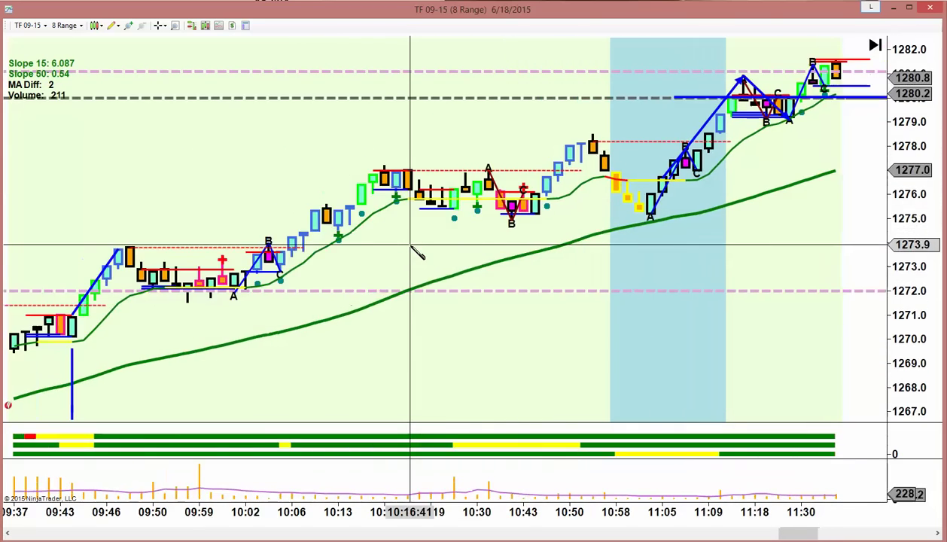
pyautogui.hscroll(-2, 416, 254)
pyautogui.hscroll(-2, 416, 255)
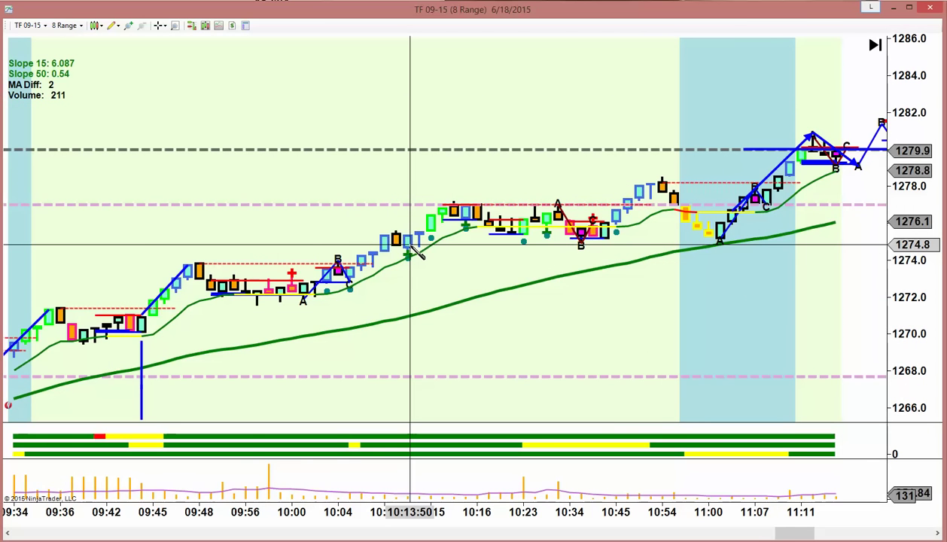
pyautogui.hscroll(15, 416, 255)
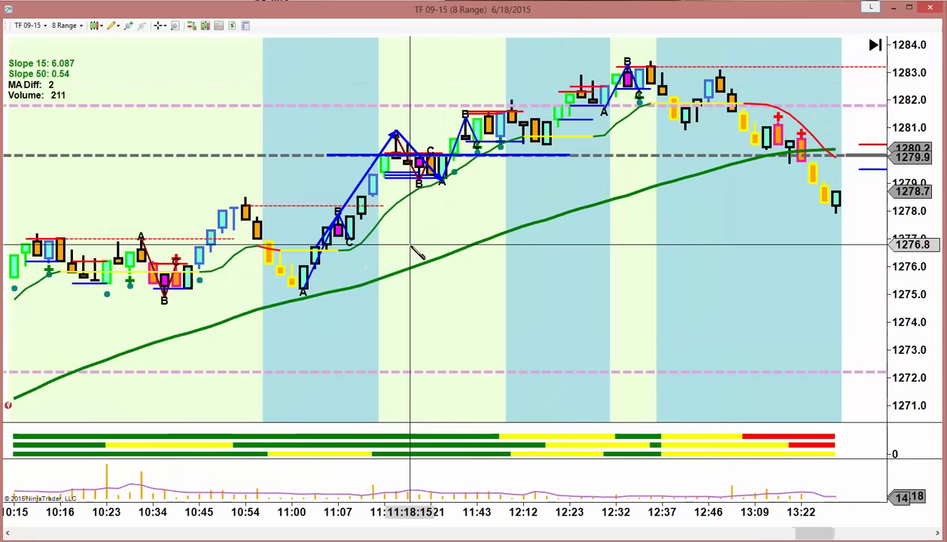
pyautogui.hscroll(3, 412, 249)
pyautogui.moveTo(374, 252); pyautogui.dragTo(373, 194)
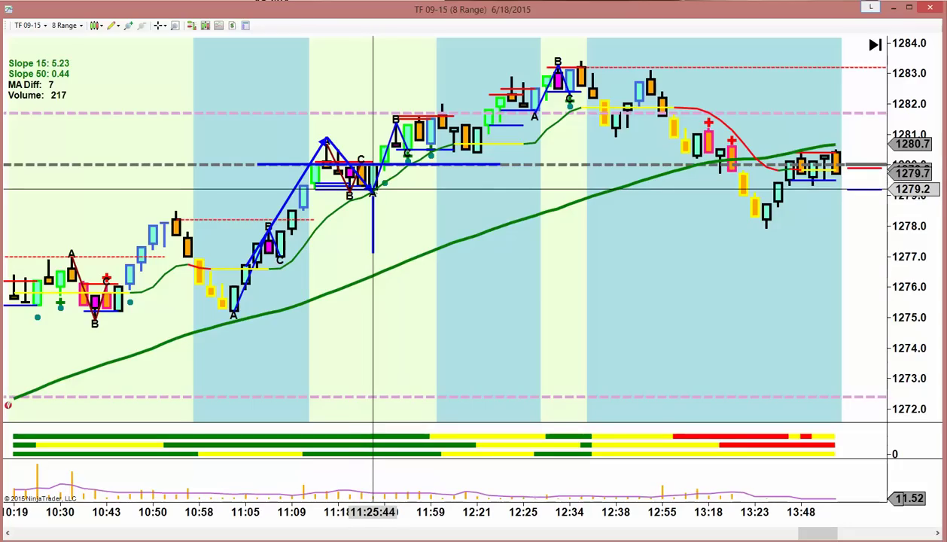
pyautogui.middleClick(382, 210)
pyautogui.middleClick(382, 210)
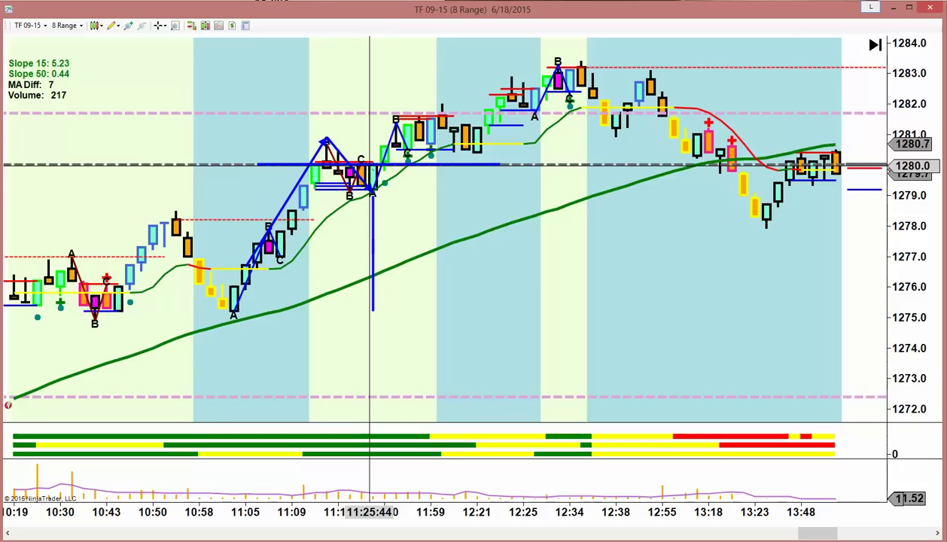
# Measure with the Ruler from the 1280.0 level at the 11:25 bar to the high of the 11:35 bar, placing the label above the swing
pyautogui.click(114, 25)
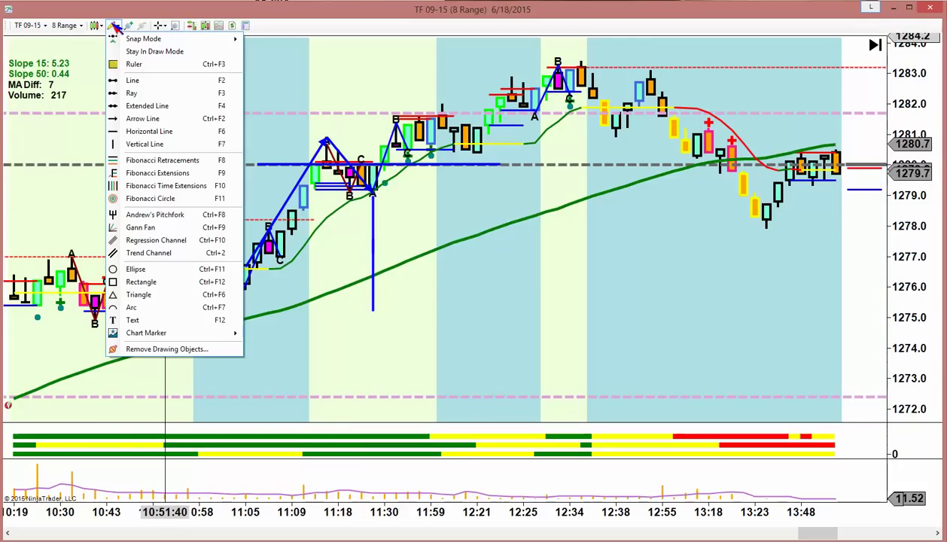
pyautogui.click(126, 65)
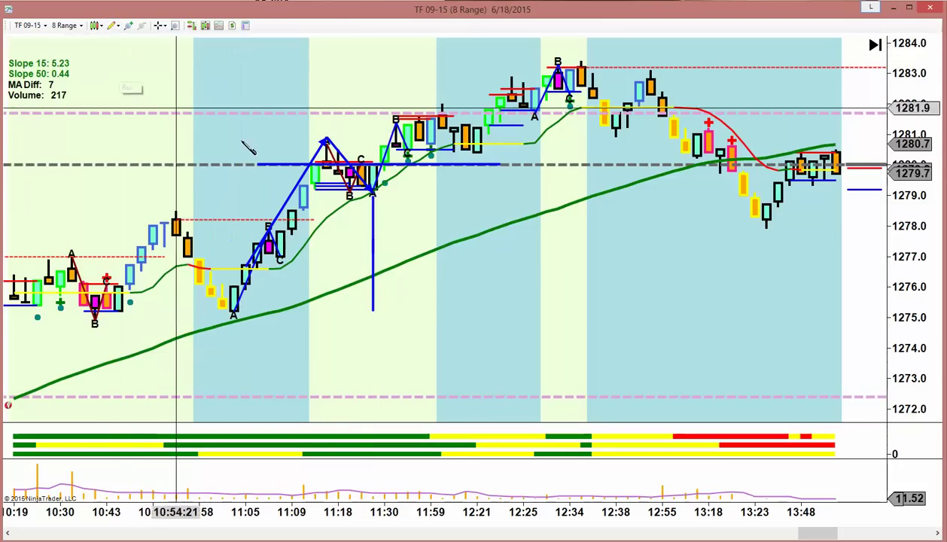
pyautogui.click(373, 164)
pyautogui.click(401, 123)
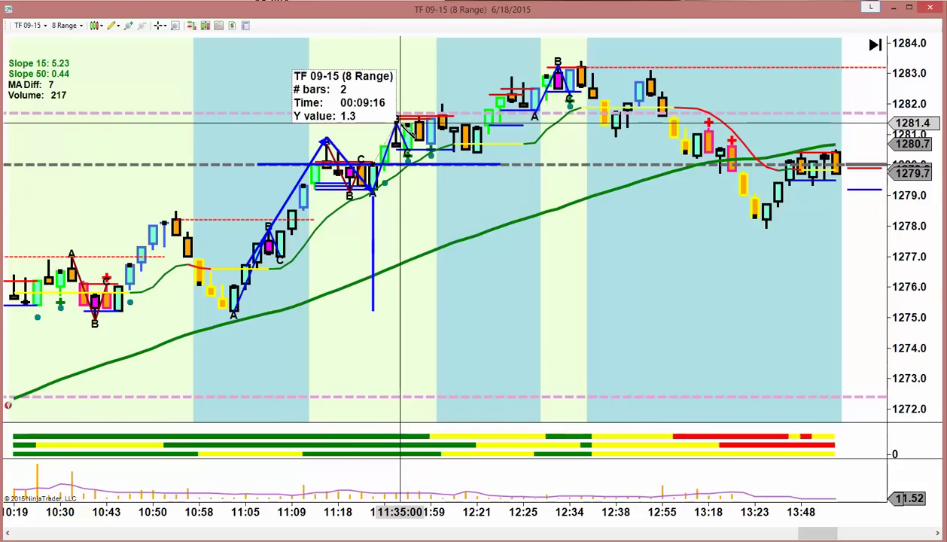
pyautogui.click(323, 90)
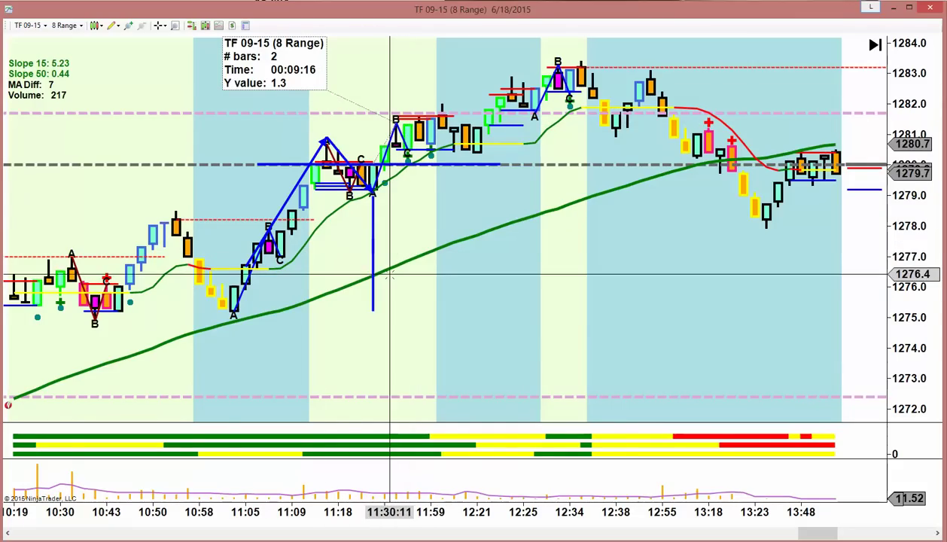
# Trace the first leg from the 11:00 low to point B and back to C, and draw an upward arrow from about 1270.6 to C
pyautogui.scroll(2, 407, 328)
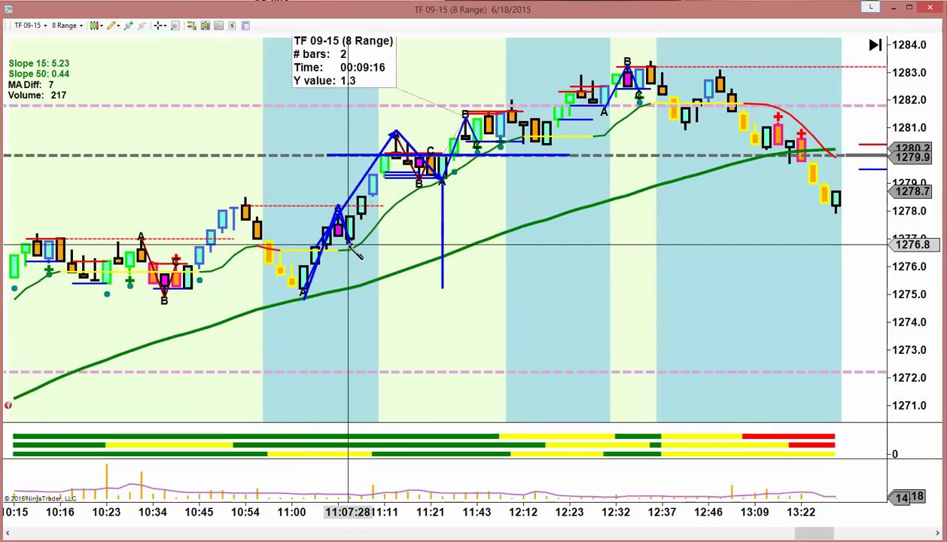
pyautogui.click(360, 367)
pyautogui.press('Escape')
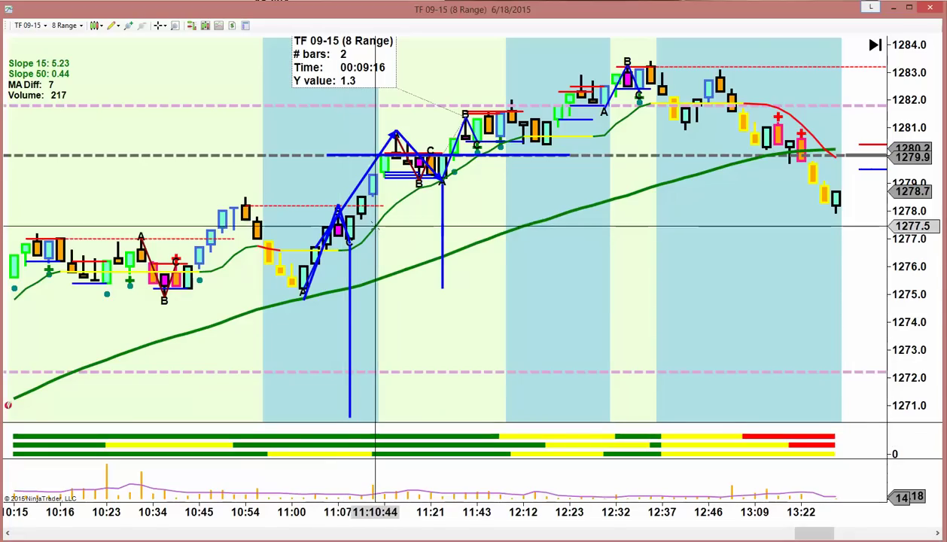
pyautogui.middleClick(351, 443)
pyautogui.middleClick(349, 440)
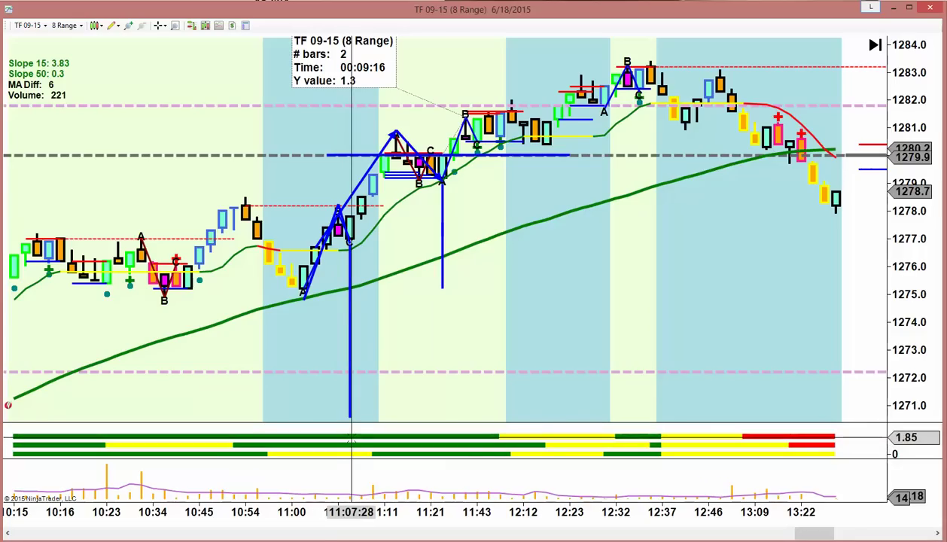
# Measure with the Ruler from the 11:07 bar up to the swing high near 1280.9, placing the label beside that high
pyautogui.click(118, 30)
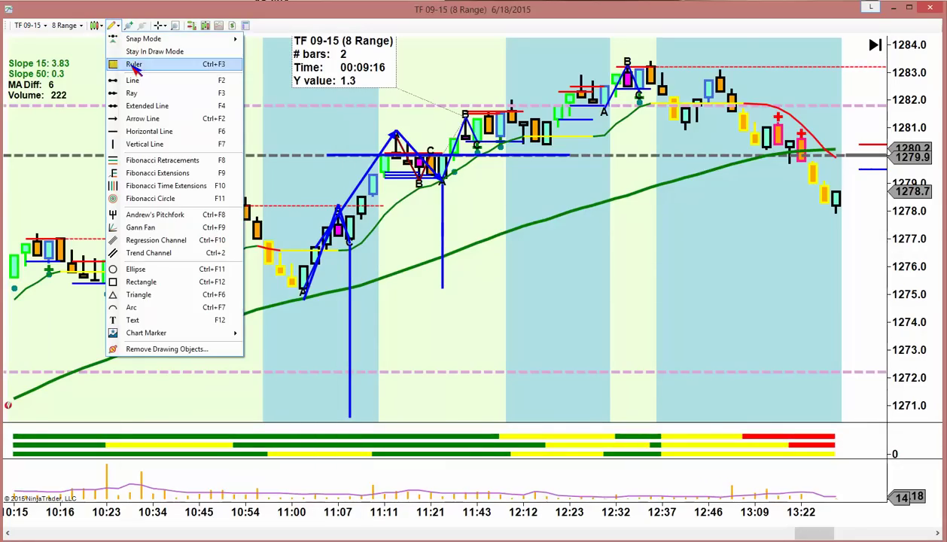
pyautogui.click(252, 65)
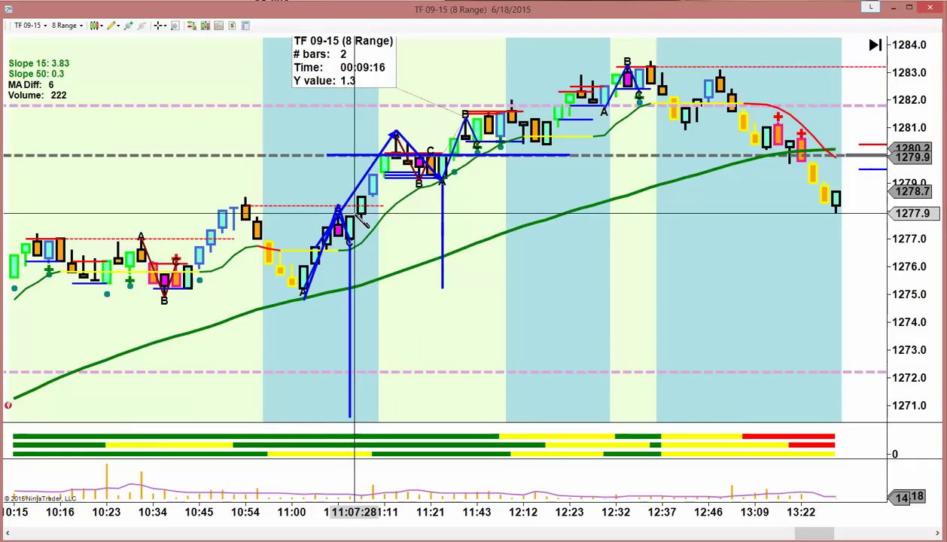
pyautogui.click(396, 139)
pyautogui.click(350, 147)
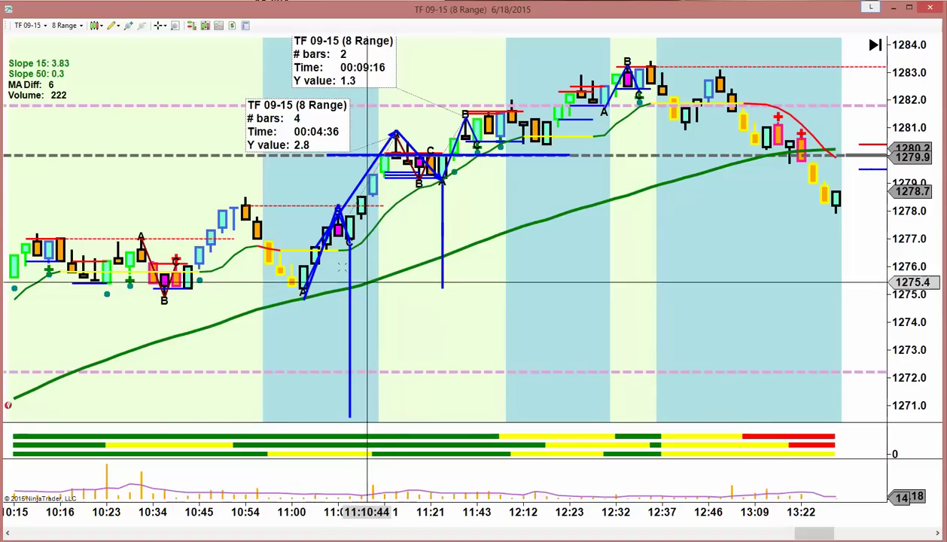
# Draw a horizontal line at about 1278.2 through the point B high, ending near 11:11
pyautogui.click(278, 206)
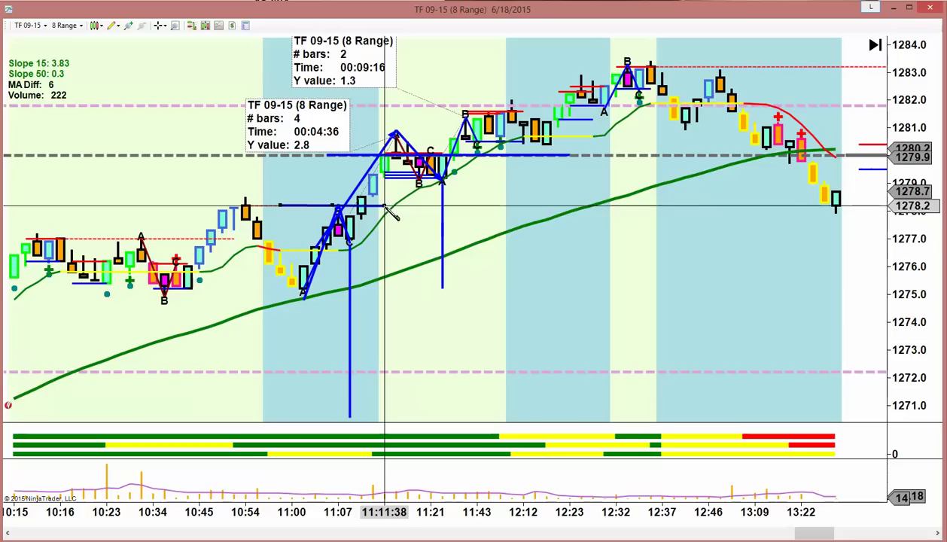
pyautogui.click(384, 205)
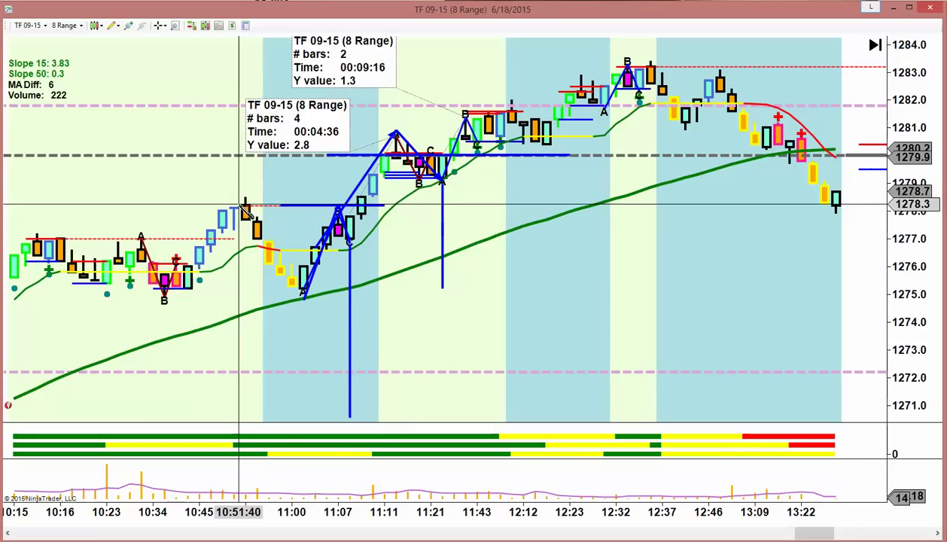
# Draw a horizontal line at about 1278.2 from the 10:54 high and another at about 1281.8 above the 11:43 to 12:23 bars
pyautogui.click(244, 205)
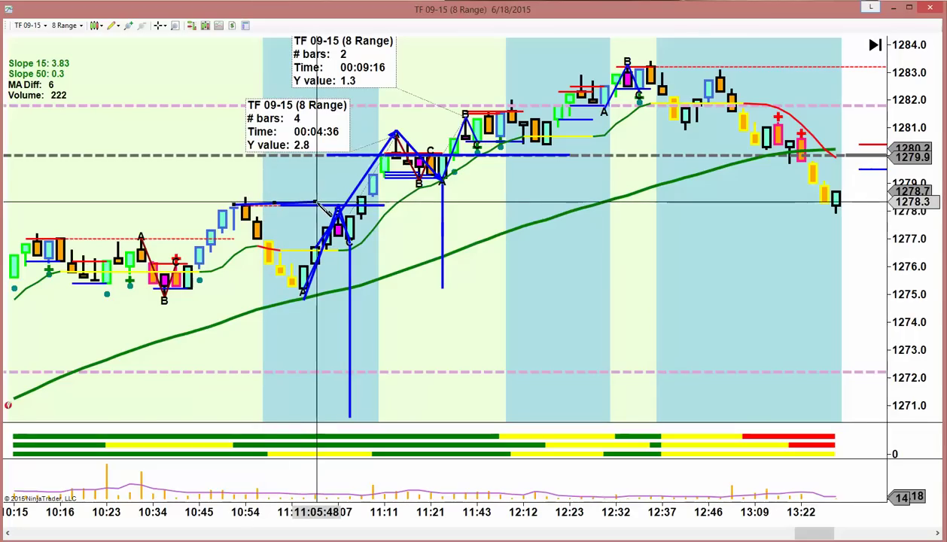
pyautogui.click(320, 205)
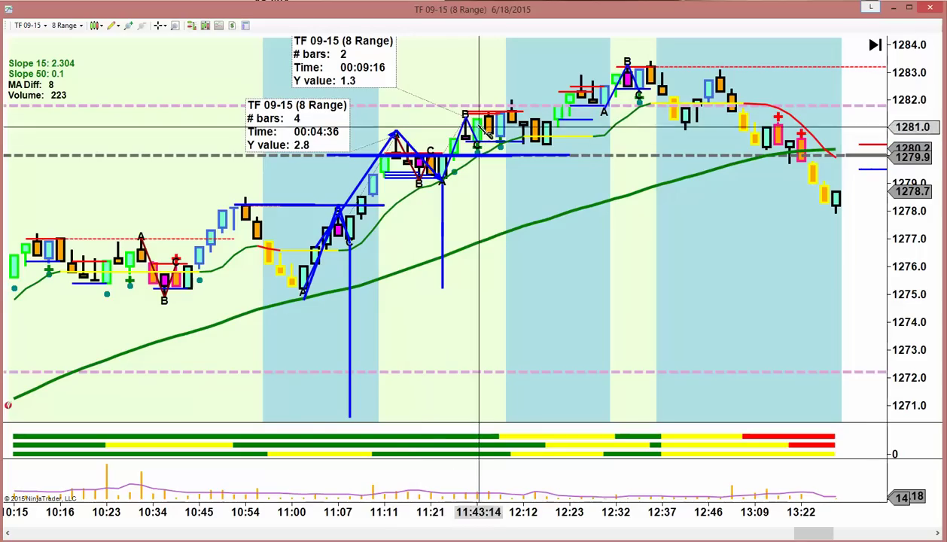
pyautogui.click(582, 107)
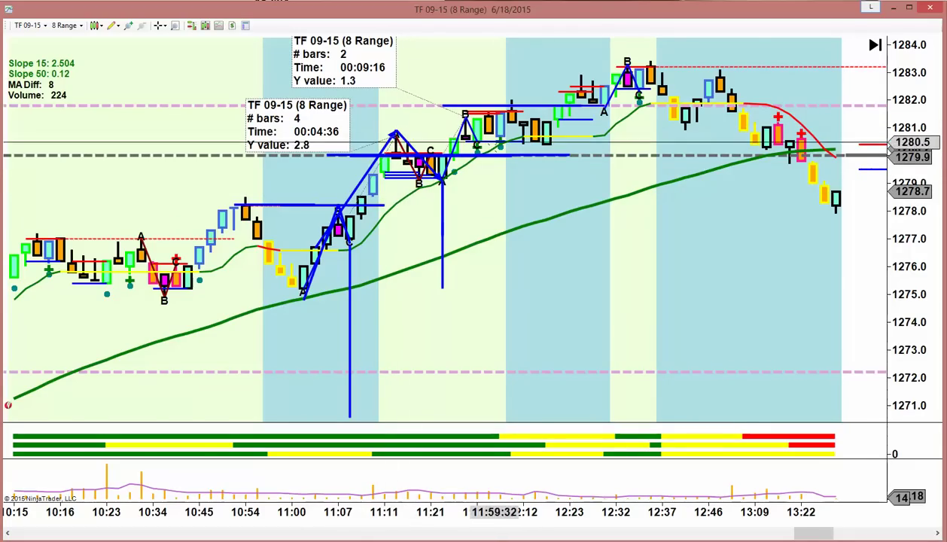
# Draw an upward arrow from about 1271.5 to the green plus signal beneath the 10:13 bar
pyautogui.scroll(5, 498, 154)
pyautogui.scroll(3, 490, 156)
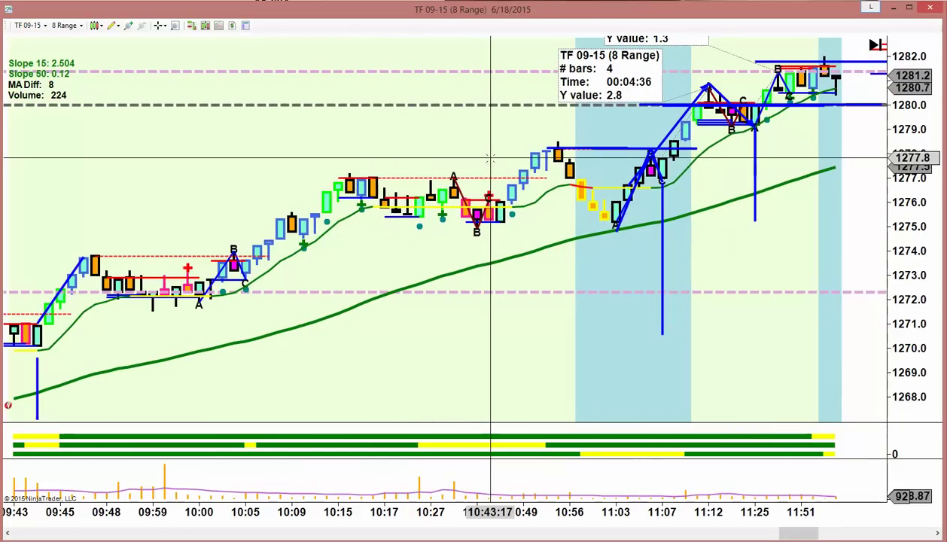
pyautogui.scroll(2, 359, 208)
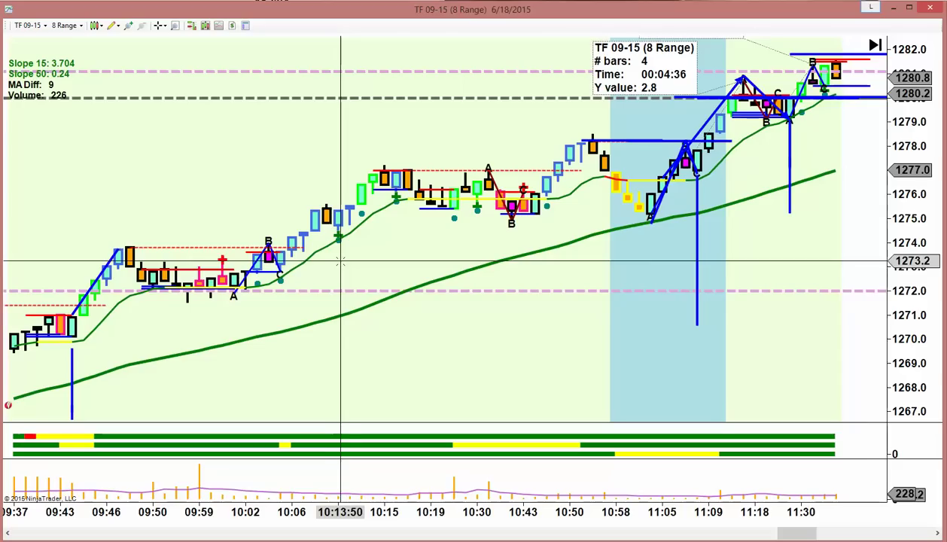
pyautogui.click(338, 303)
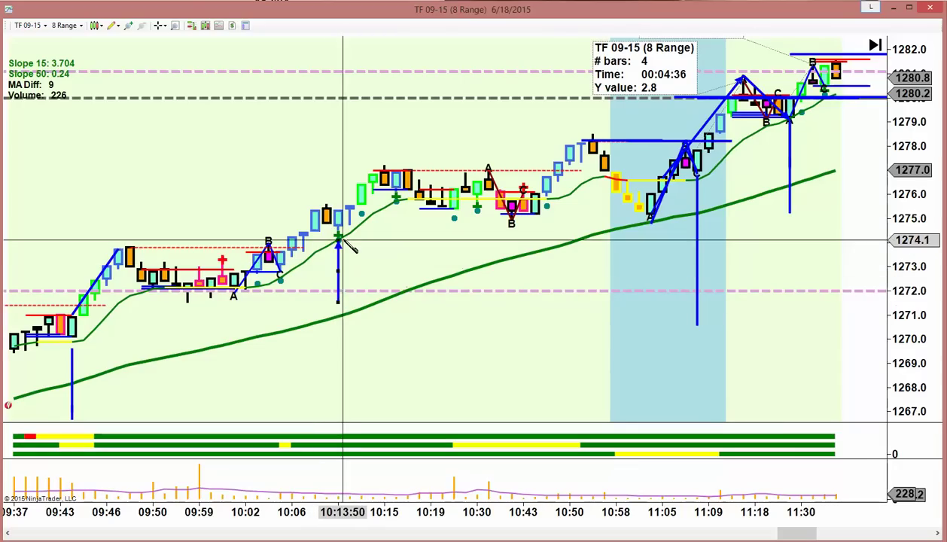
pyautogui.click(343, 234)
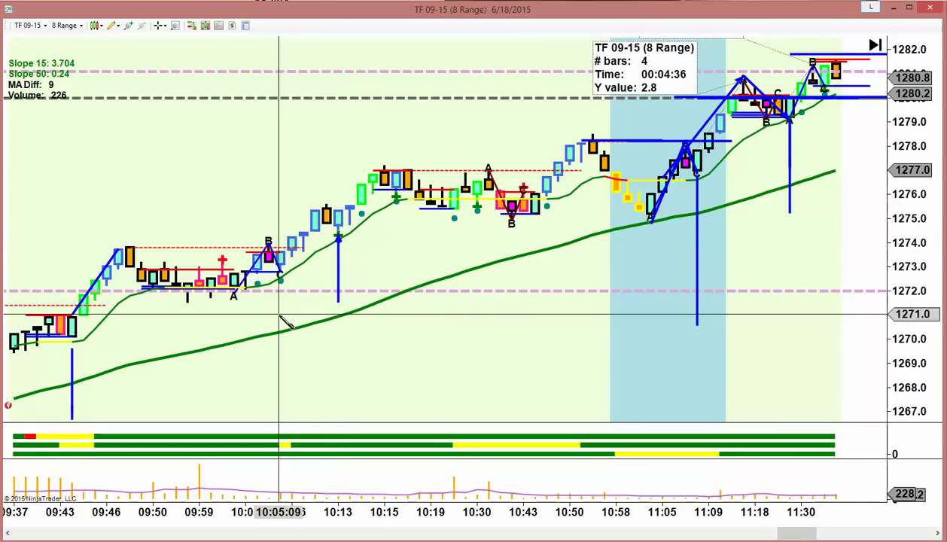
# Draw a vertical arrow from about 1270.5 up to point C at 10:05, and a horizontal line at about 1273.9 from the preceding swing high past B
pyautogui.click(279, 327)
pyautogui.click(281, 286)
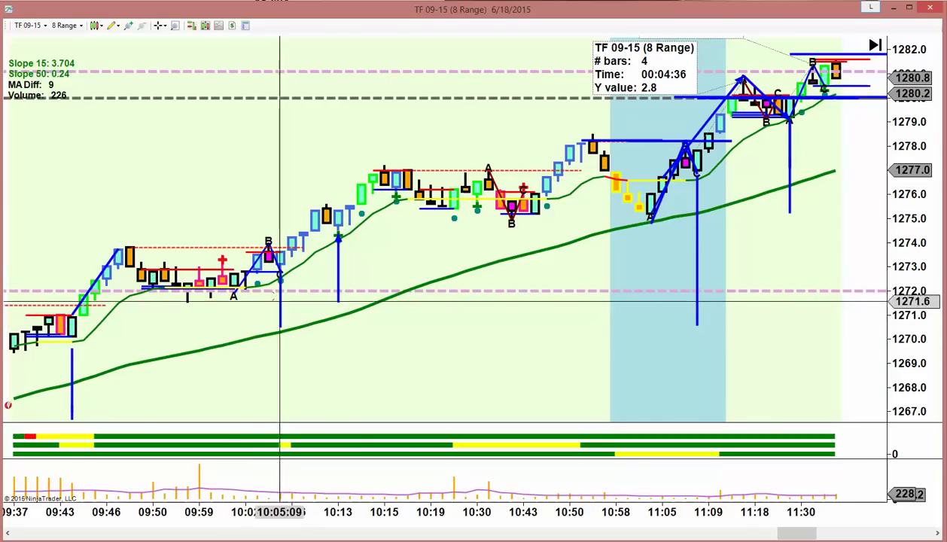
pyautogui.click(129, 252)
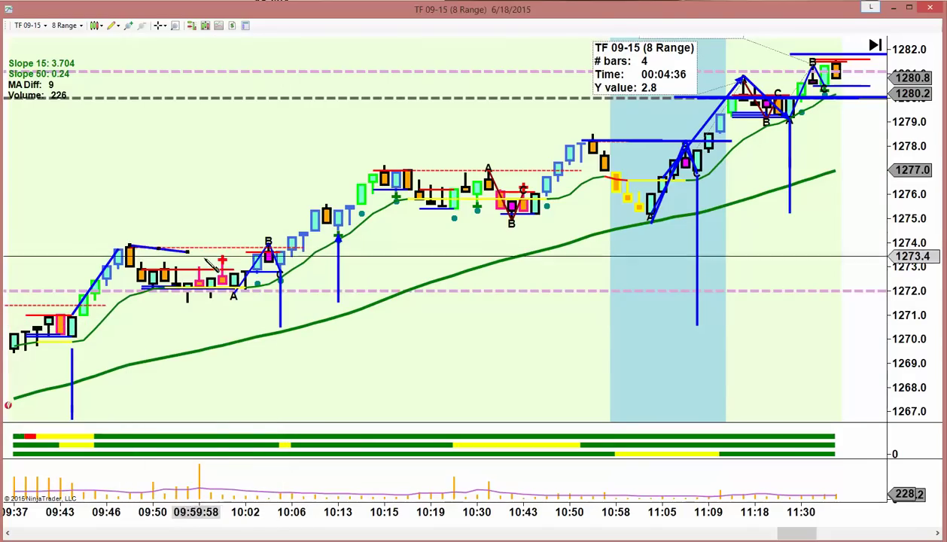
pyautogui.click(303, 246)
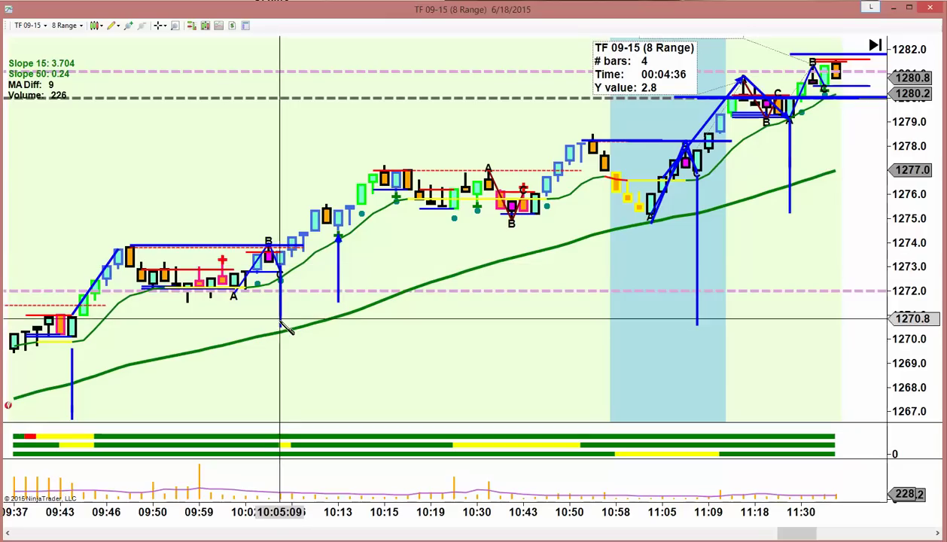
# Extend the vertical arrows at 10:05 and 10:13 down to about 1267, and mark both times across the coloured indicator bars
pyautogui.moveTo(280, 327); pyautogui.dragTo(287, 467)
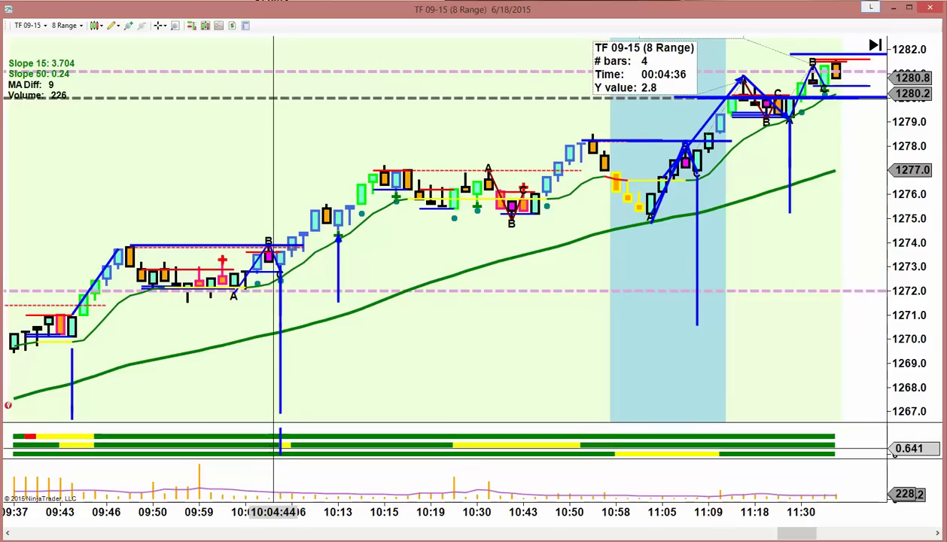
pyautogui.moveTo(342, 314); pyautogui.dragTo(347, 421)
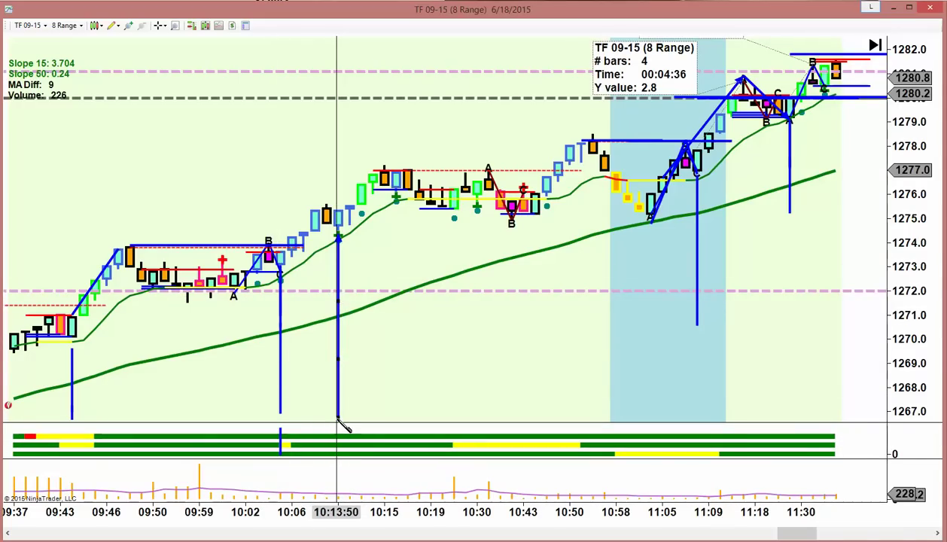
pyautogui.moveTo(340, 429); pyautogui.dragTo(340, 457)
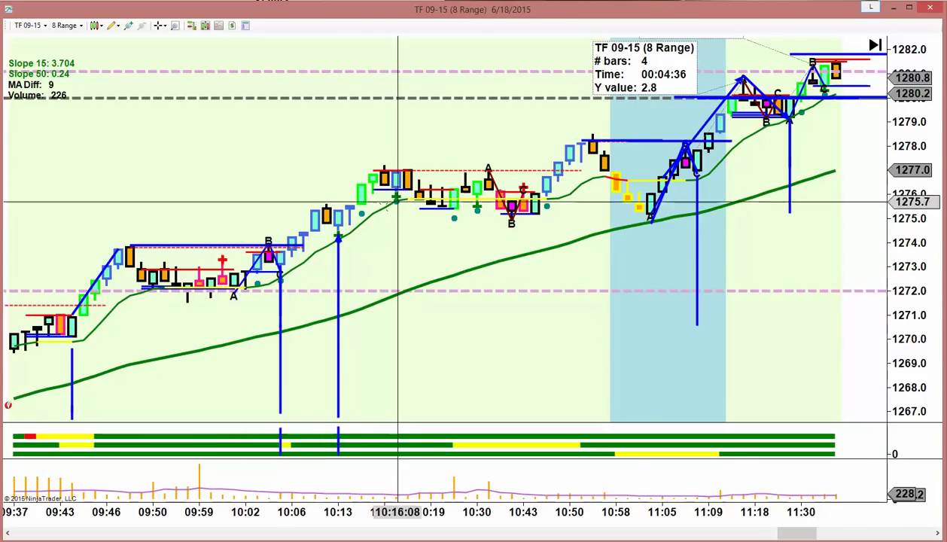
# Measure with the Ruler from the 10:05 bar at C up to the next swing high near 1275.5, placing the label above the 10:00 bars
pyautogui.click(113, 27)
pyautogui.click(120, 64)
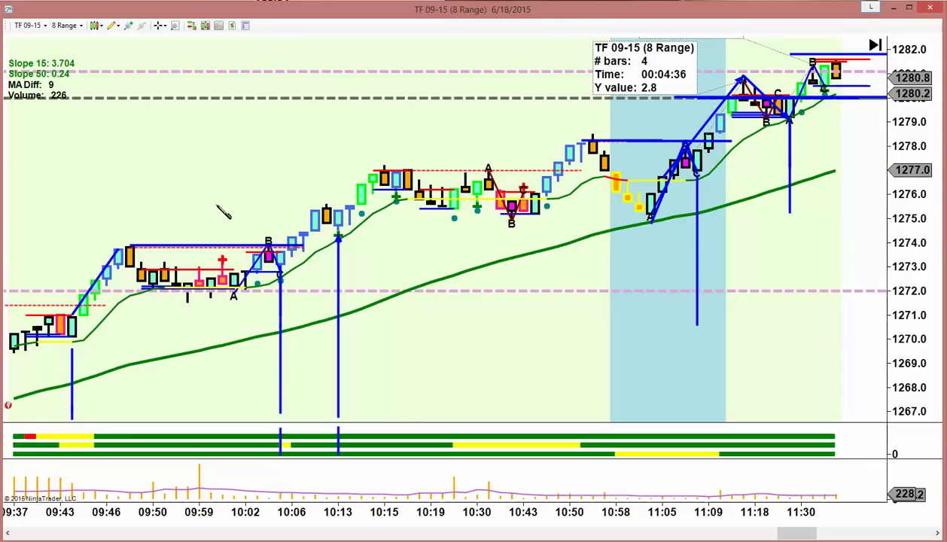
pyautogui.click(280, 250)
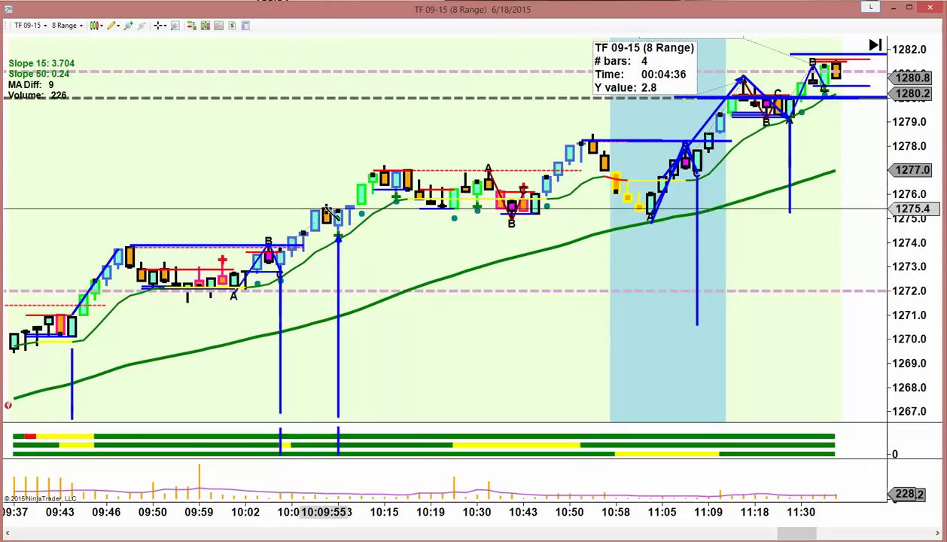
pyautogui.click(322, 203)
pyautogui.click(247, 205)
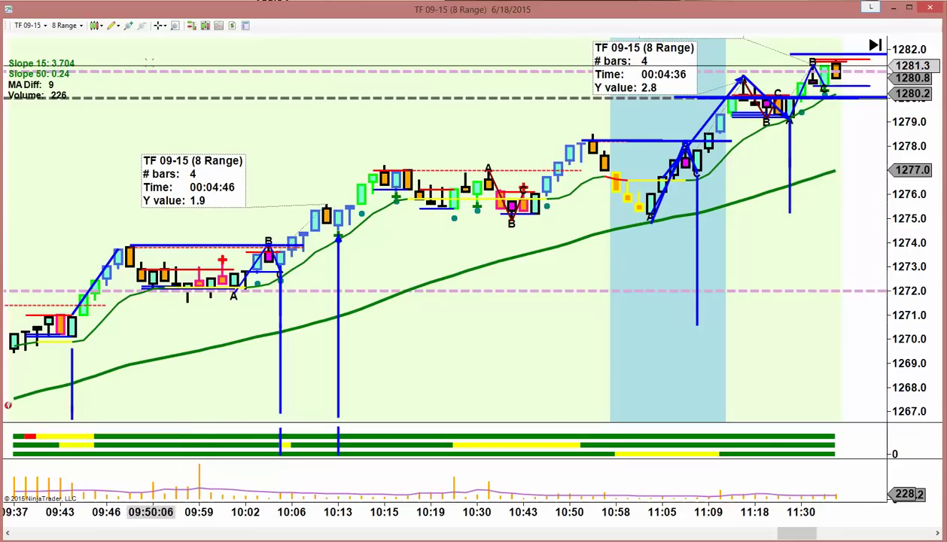
# Measure with the Ruler from the 10:13 bar up to the swing high near 1277.1, placing the label beside the previous measurement
pyautogui.click(113, 27)
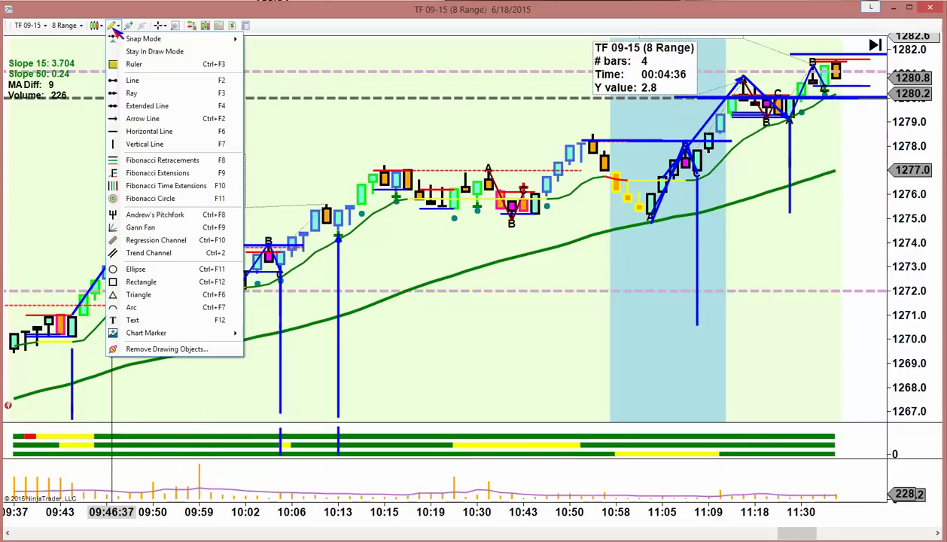
pyautogui.click(129, 66)
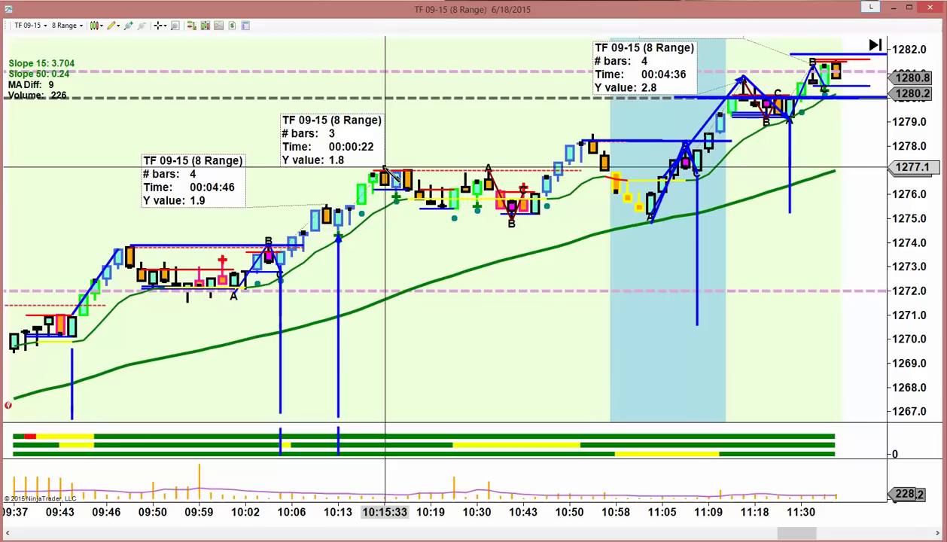
pyautogui.click(278, 164)
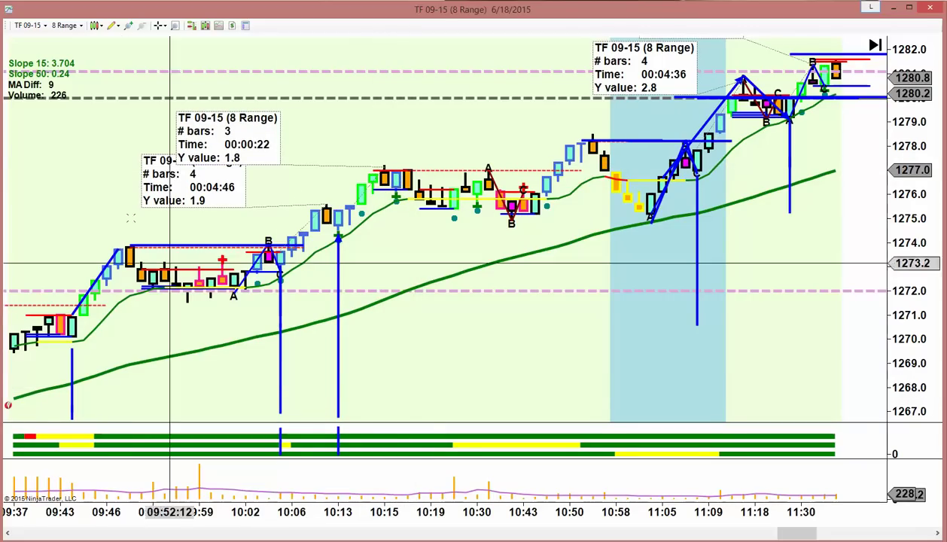
# Measure with the Ruler at 10:16 from the fast moving average down to the thick green average near 1271.8, placing the label above the 09:46 bars
pyautogui.click(111, 25)
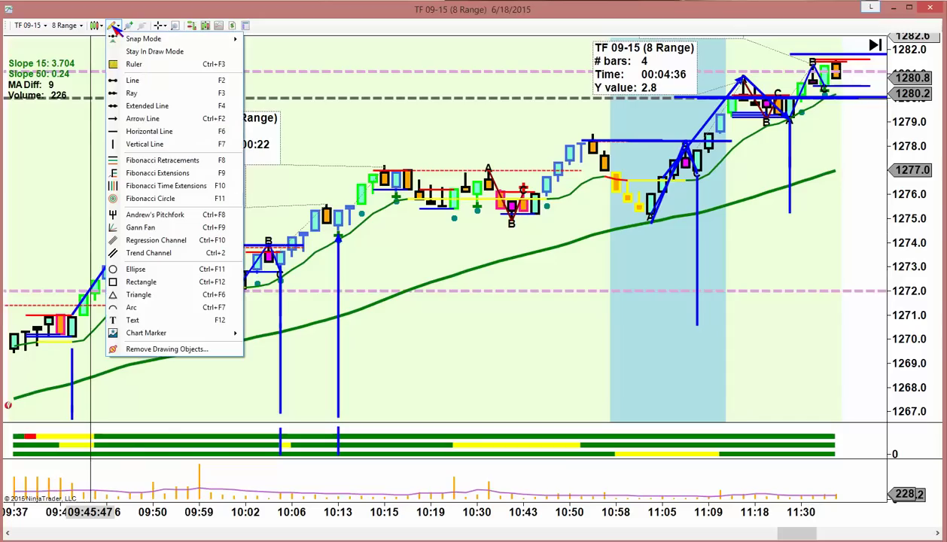
pyautogui.click(133, 64)
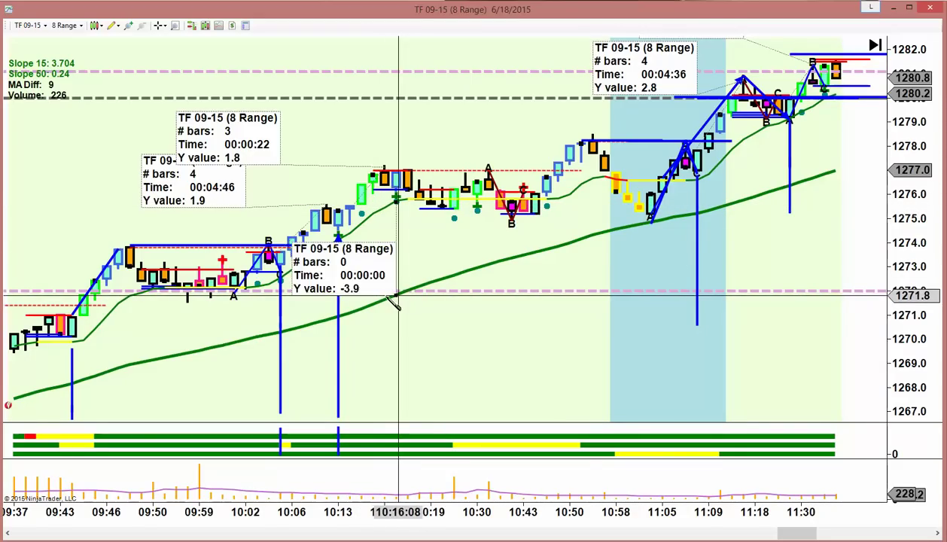
pyautogui.click(141, 161)
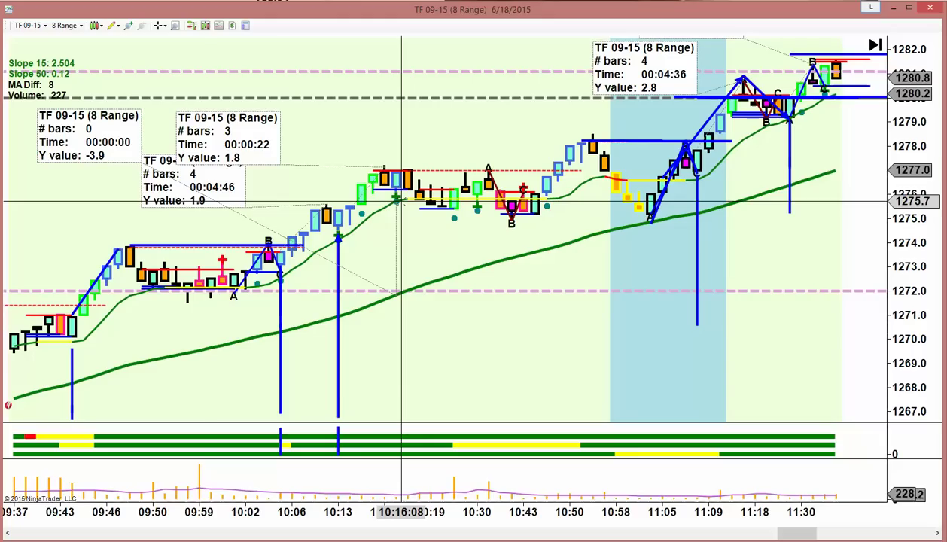
# Measure with the Ruler at 10:13 from the arrow tip down to the thick green average near 1270.9, placing the label among the other measurements
pyautogui.click(113, 26)
pyautogui.click(132, 65)
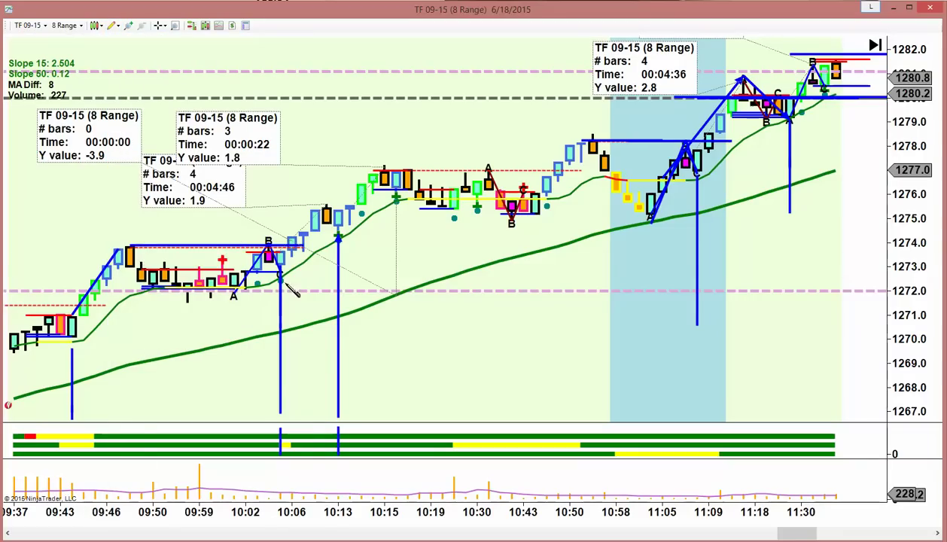
pyautogui.click(339, 240)
pyautogui.click(339, 316)
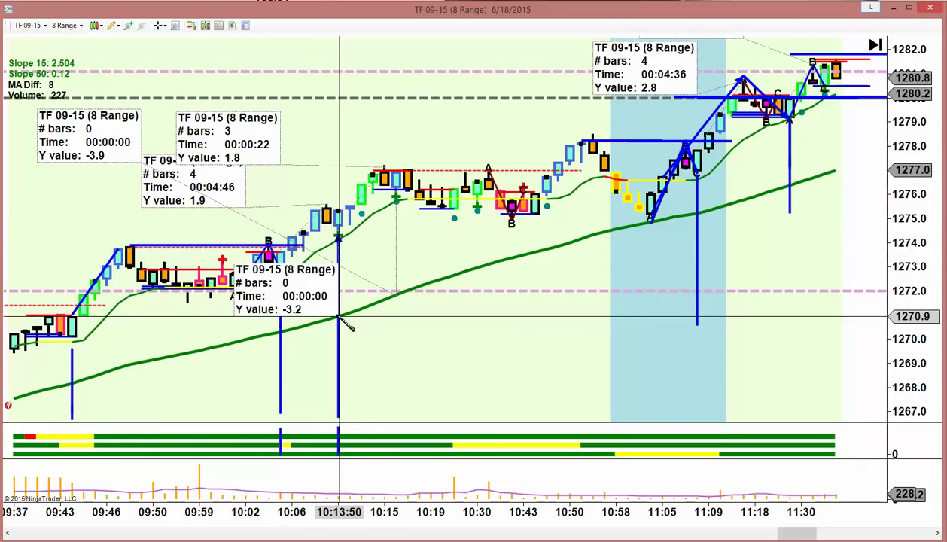
pyautogui.click(149, 202)
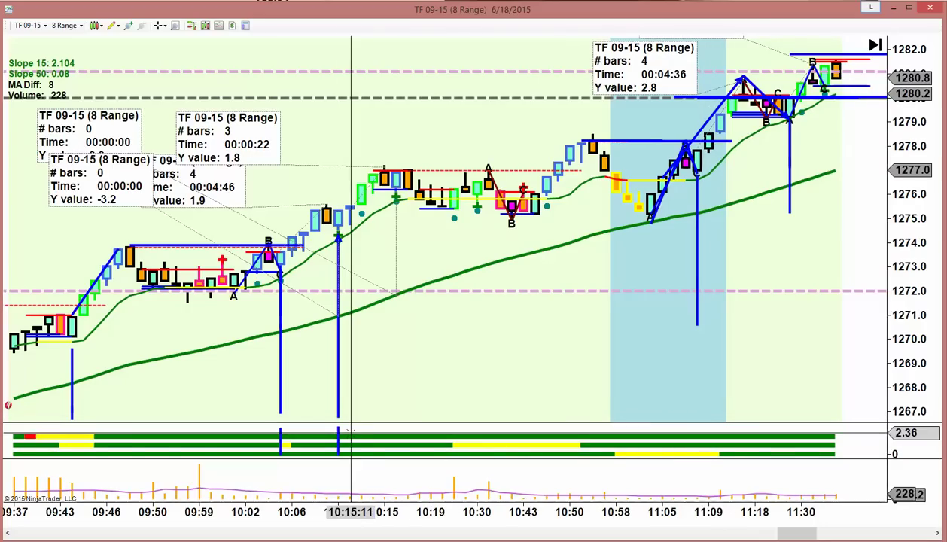
# Trace the early leg with arrows from about 1261.5 near 05:45 up to the 06:09 high near 1265.3, and back to about 1264.3 at 06:10
pyautogui.scroll(3, 349, 428)
pyautogui.scroll(3, 350, 427)
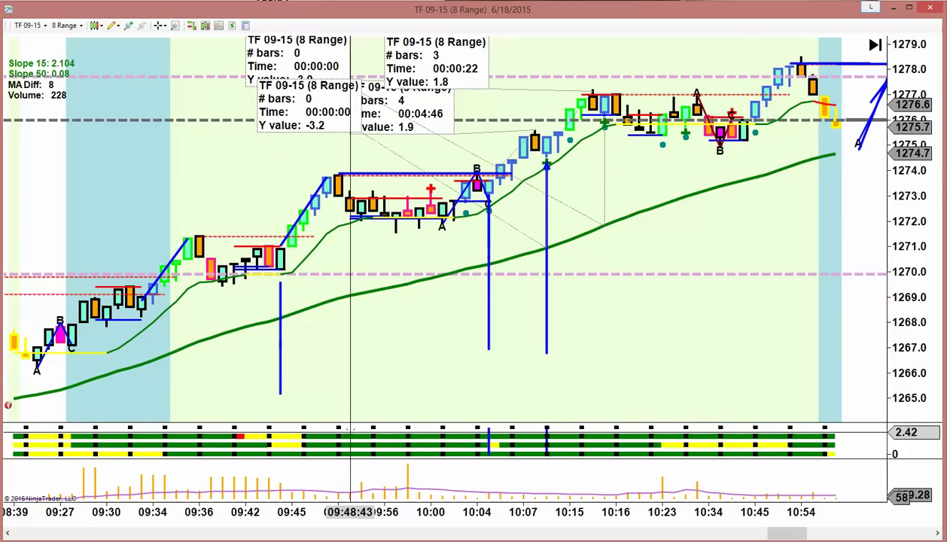
pyautogui.scroll(10, 232, 423)
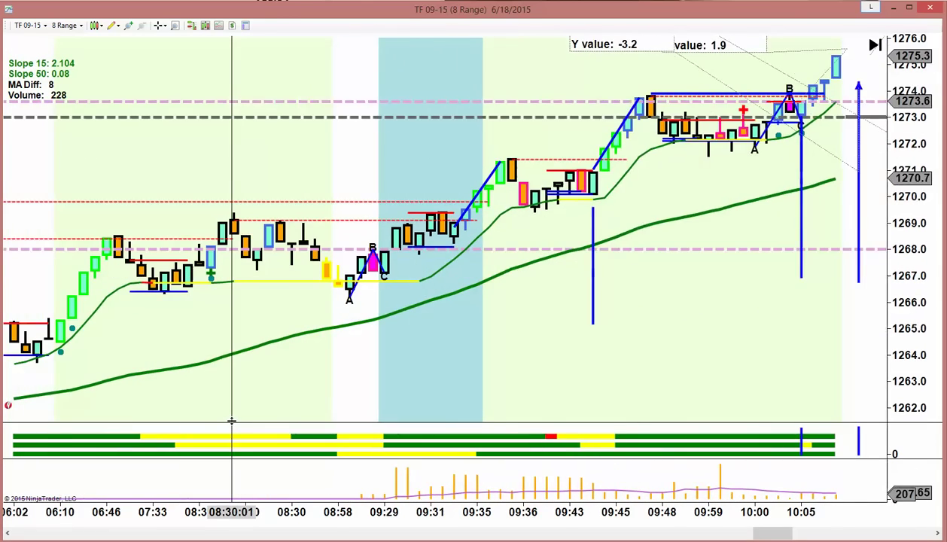
pyautogui.scroll(3, 232, 421)
pyautogui.scroll(6, 232, 423)
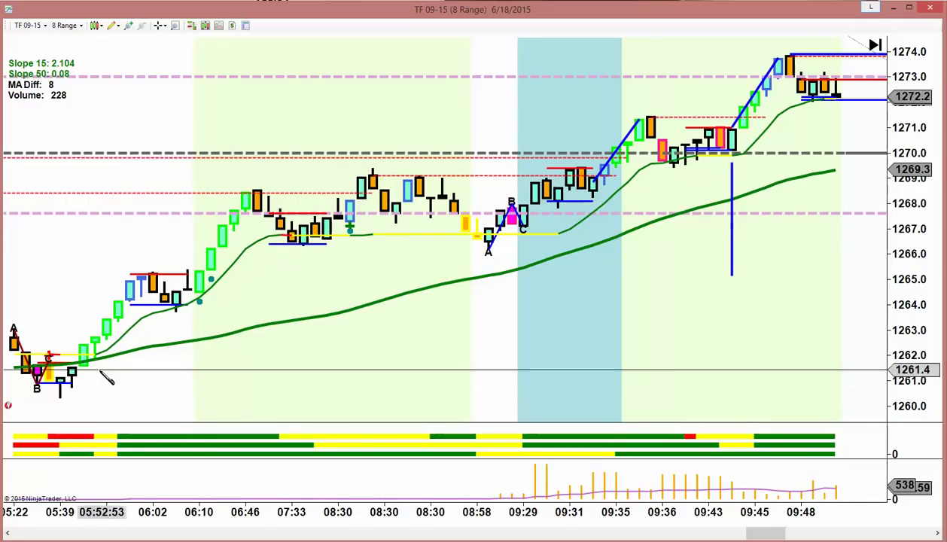
pyautogui.click(86, 368)
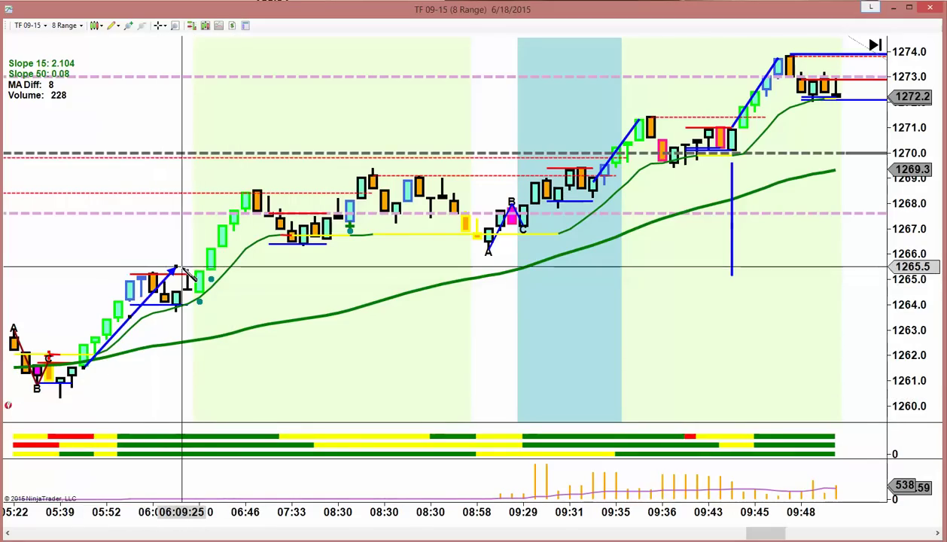
pyautogui.click(187, 273)
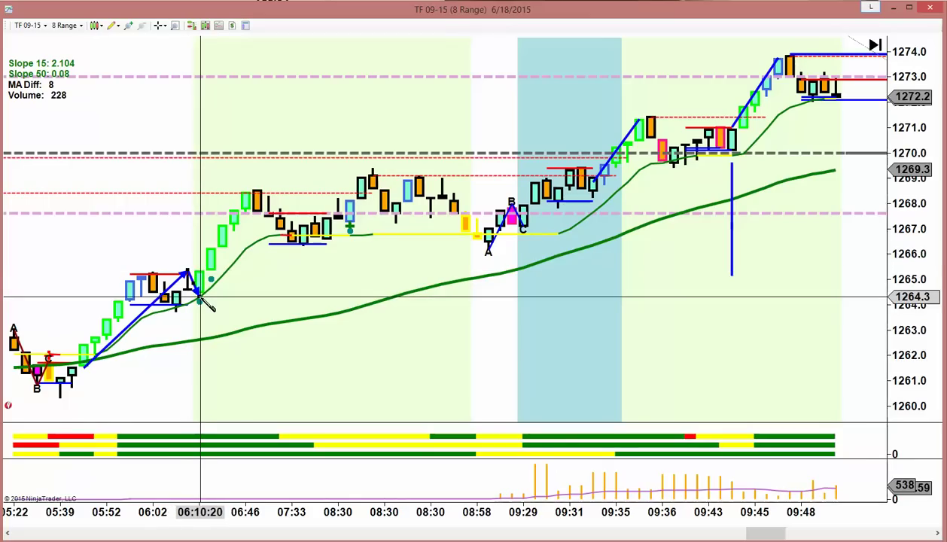
# Draw an arrow from about 1265.6 at 06:10 up to the 1268.5 swing high, and a downward arrow from the pullback low to the price panel's base
pyautogui.click(199, 266)
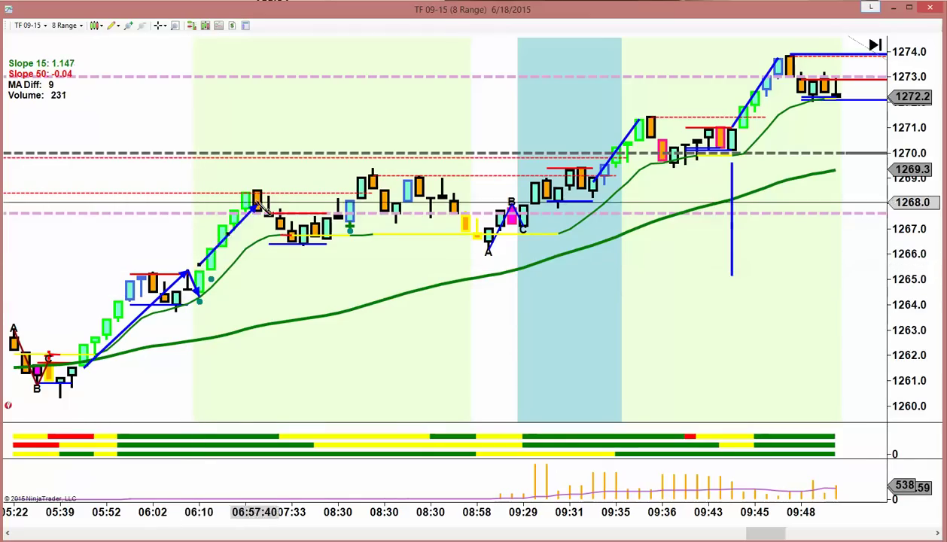
pyautogui.click(260, 193)
pyautogui.click(199, 299)
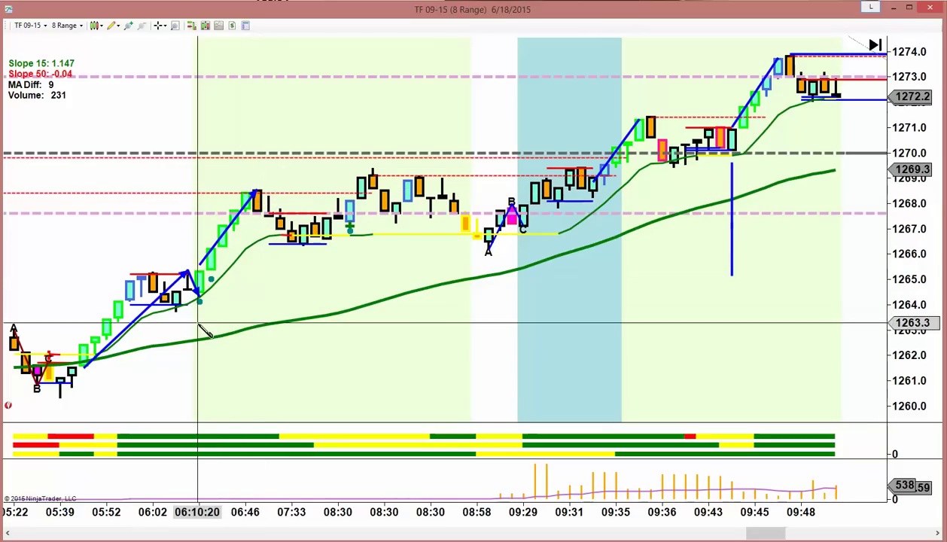
pyautogui.click(198, 415)
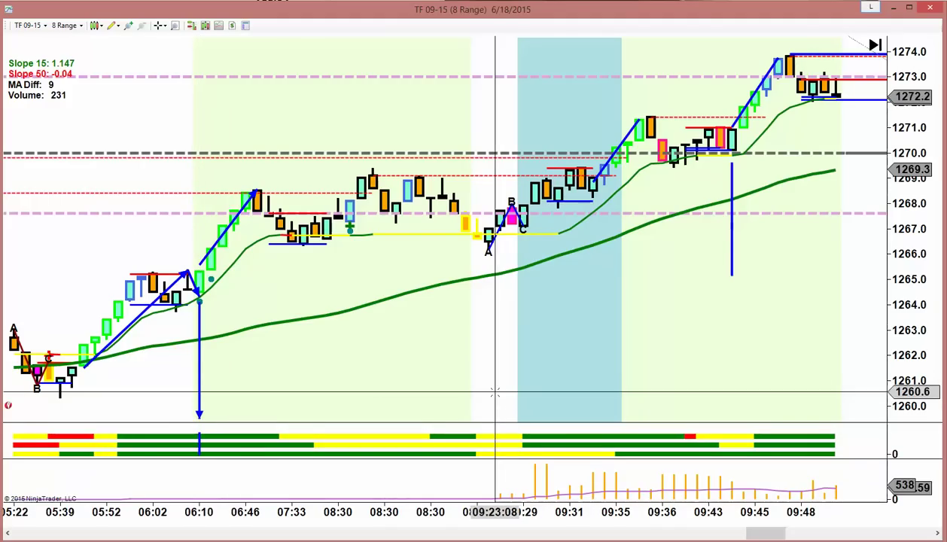
# Review the older bars from the 6/18 morning back through the overnight decline to the 6/17 afternoon ABC setups
pyautogui.hscroll(-10, 521, 394)
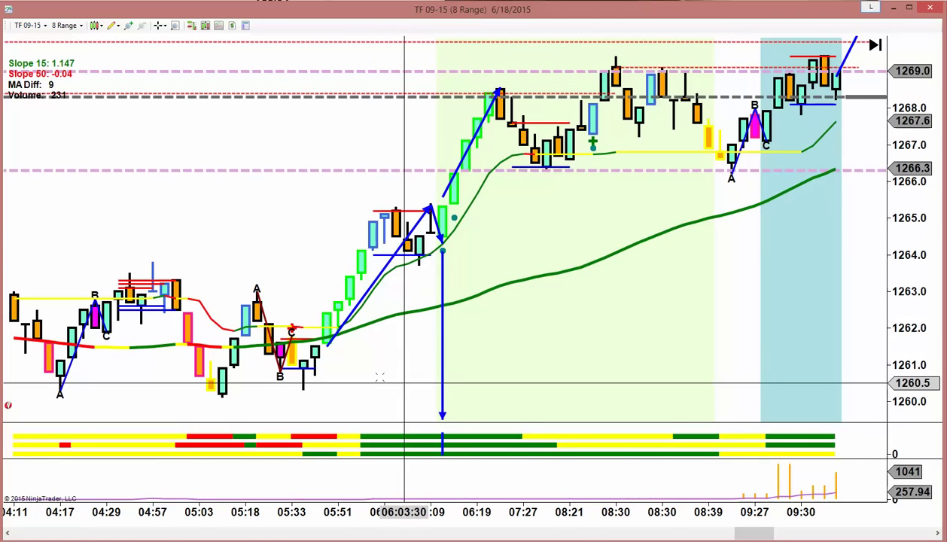
pyautogui.hscroll(-1, 407, 380)
pyautogui.hscroll(-6, 361, 376)
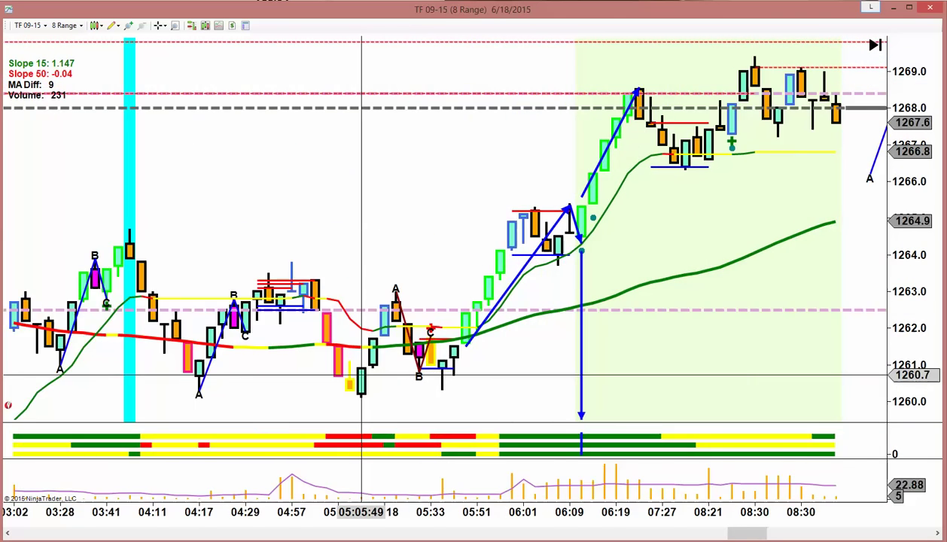
pyautogui.hscroll(-1, 361, 377)
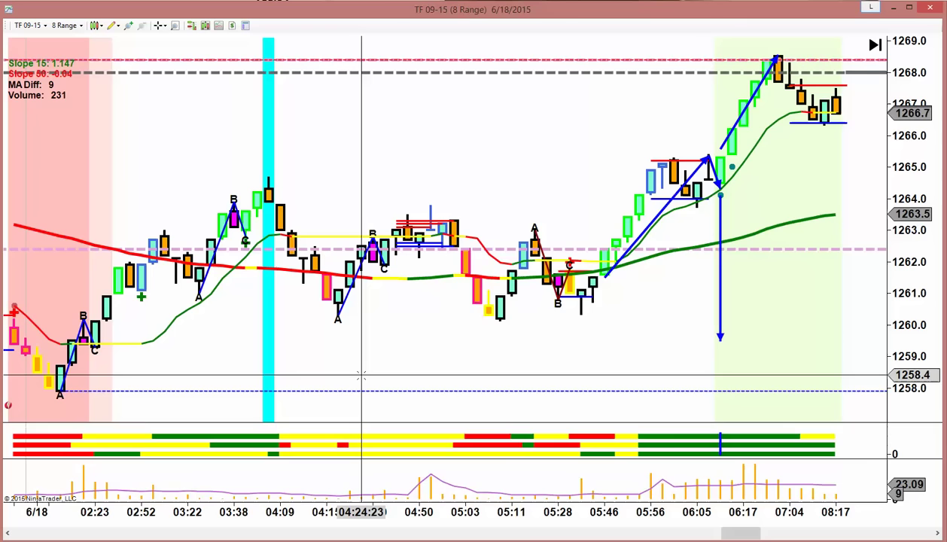
pyautogui.hscroll(-1, 361, 376)
pyautogui.hscroll(-5, 361, 376)
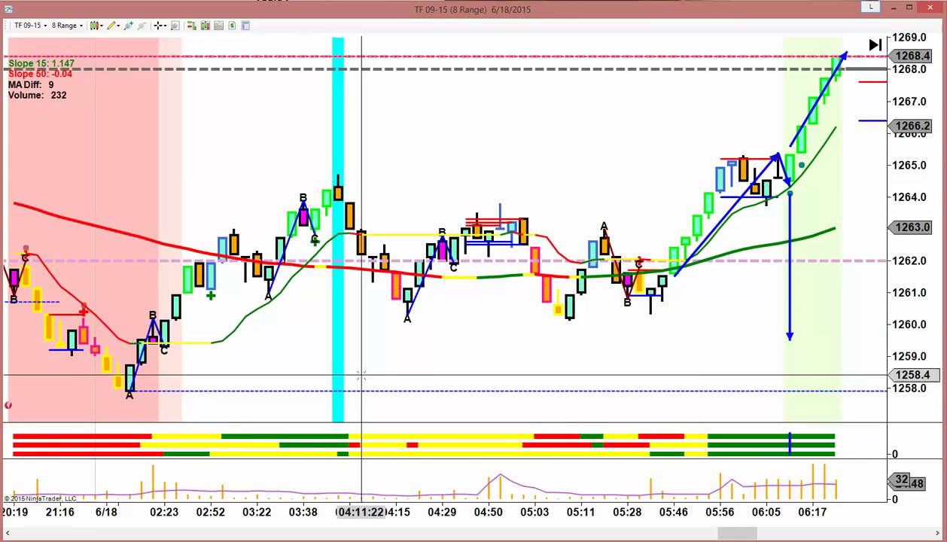
pyautogui.hscroll(-1, 361, 376)
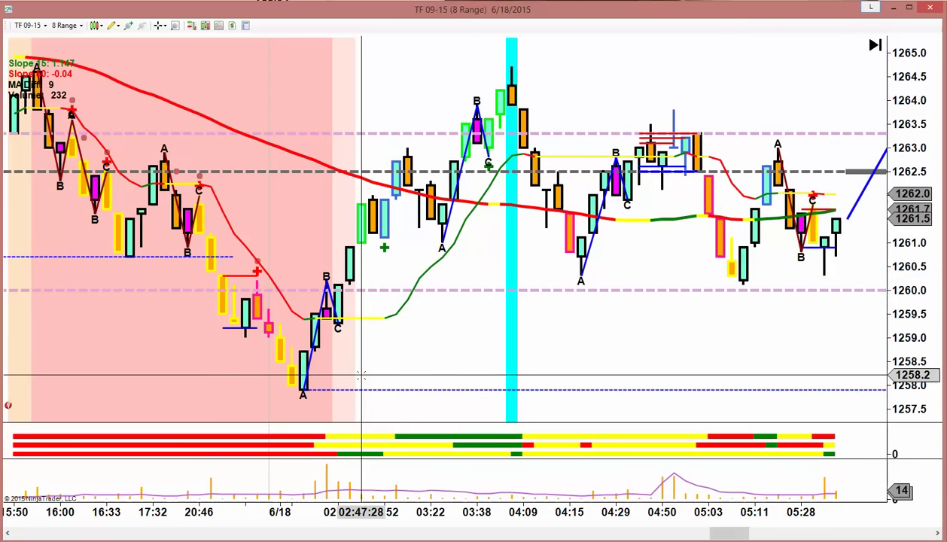
pyautogui.hscroll(-2, 362, 376)
pyautogui.hscroll(-1, 361, 376)
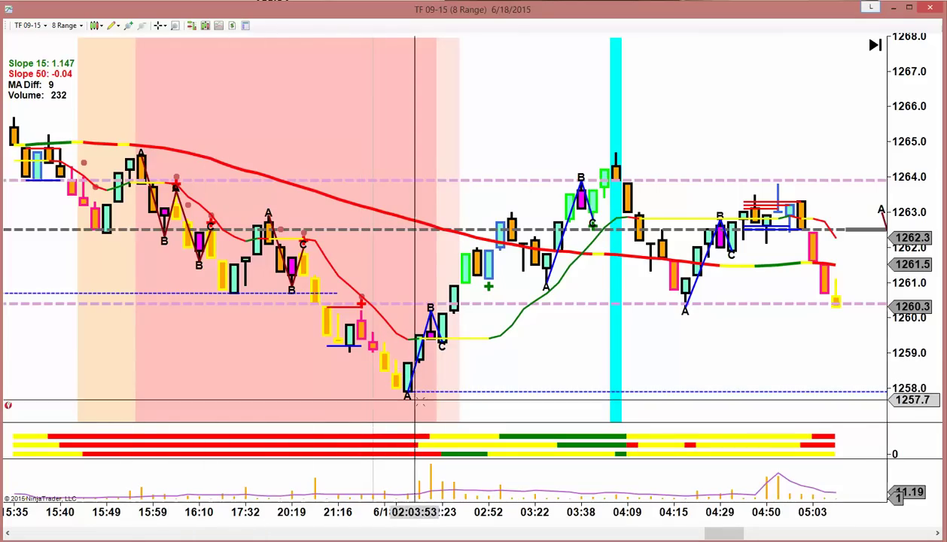
pyautogui.hscroll(-1, 236, 364)
pyautogui.hscroll(-4, 236, 365)
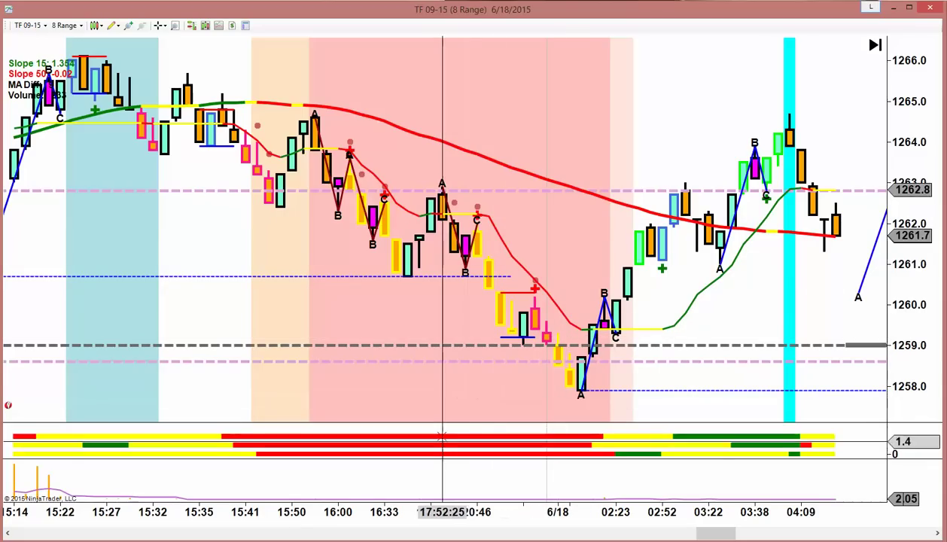
pyautogui.scroll(3, 442, 414)
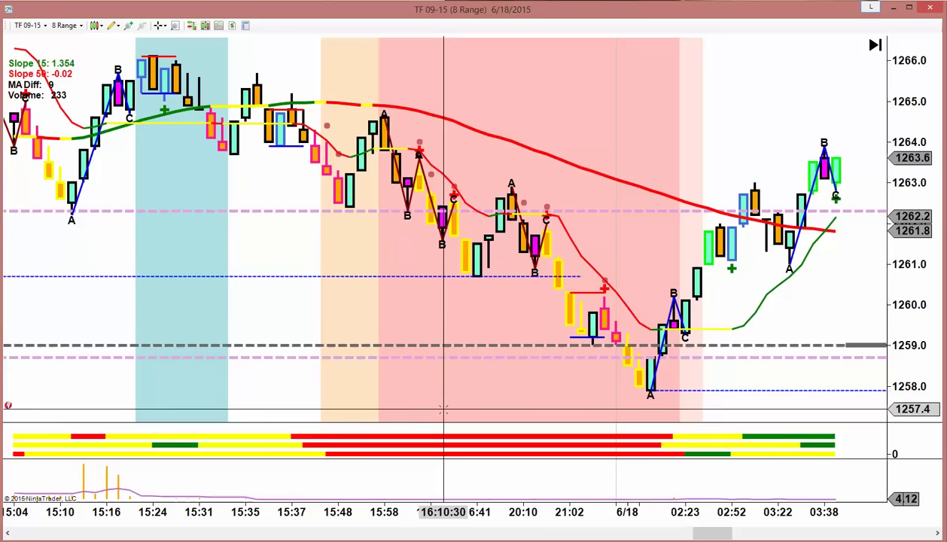
pyautogui.scroll(8, 443, 408)
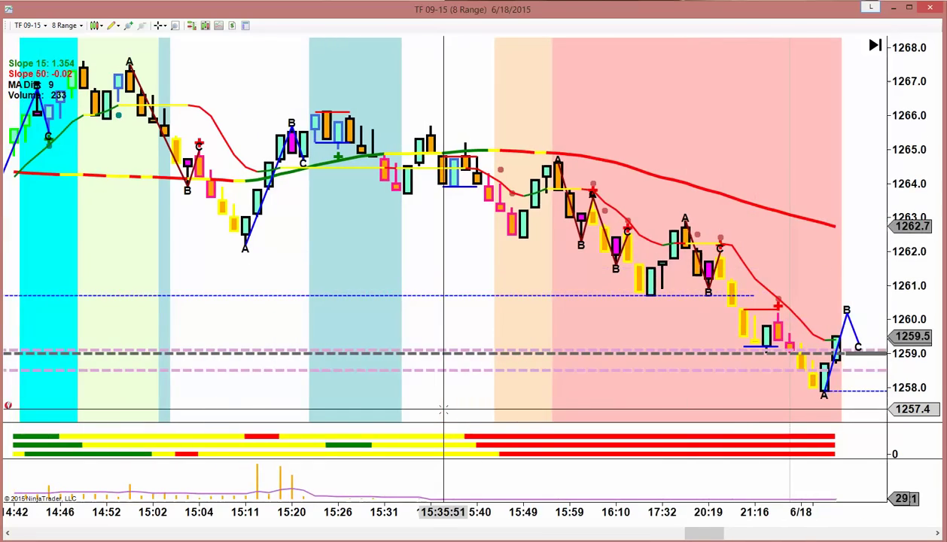
pyautogui.scroll(2, 443, 405)
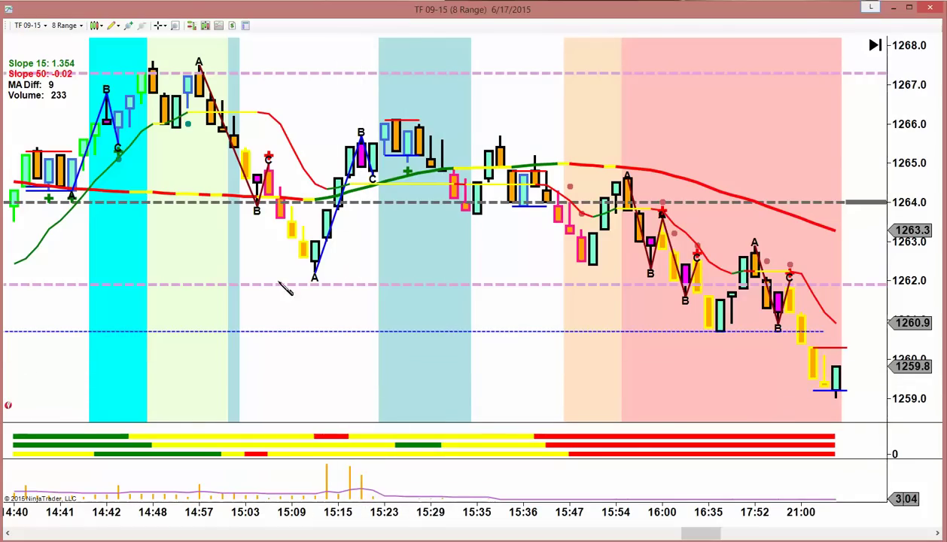
# Mark the 15:09 pullback with downward arrows ending near 1266.0 and 1264.2, and place a Ruler measurement beside the upper arrow
pyautogui.middleClick(285, 170)
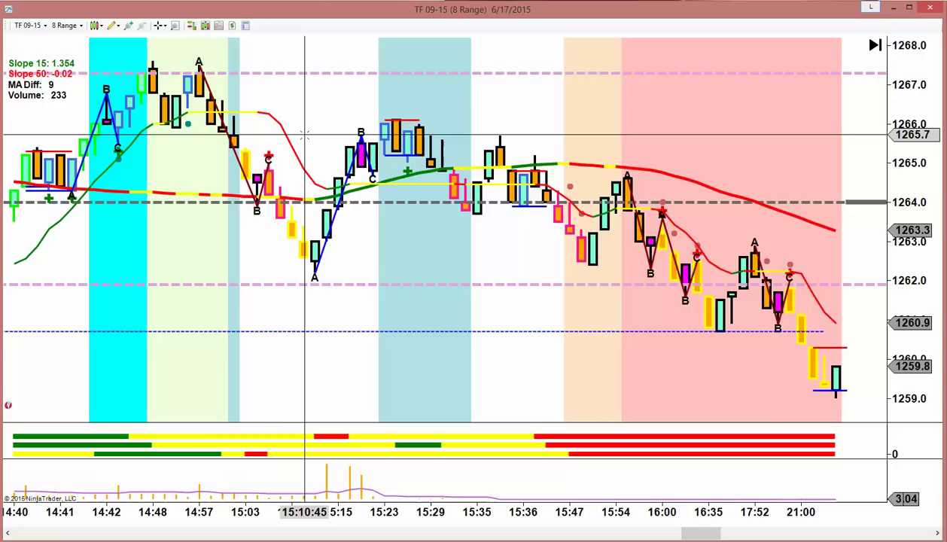
pyautogui.click(114, 26)
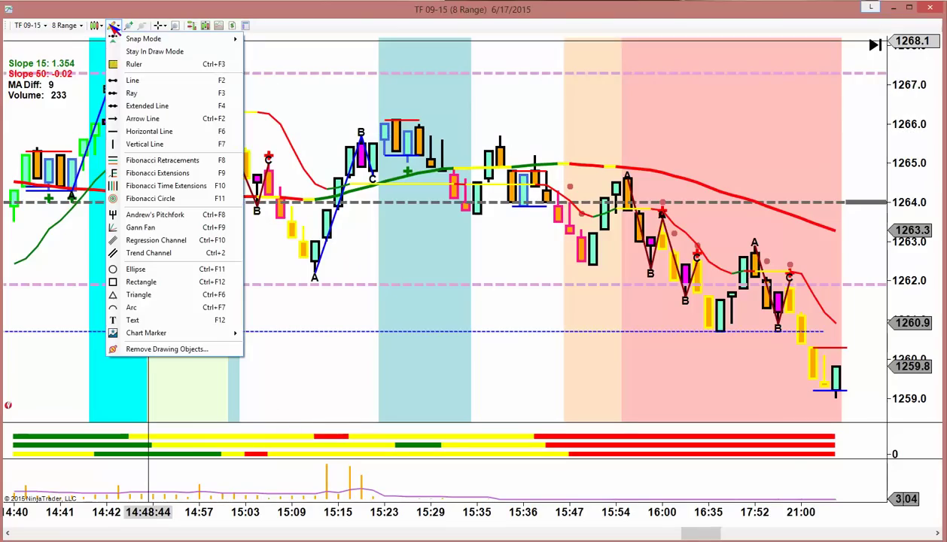
pyautogui.click(141, 119)
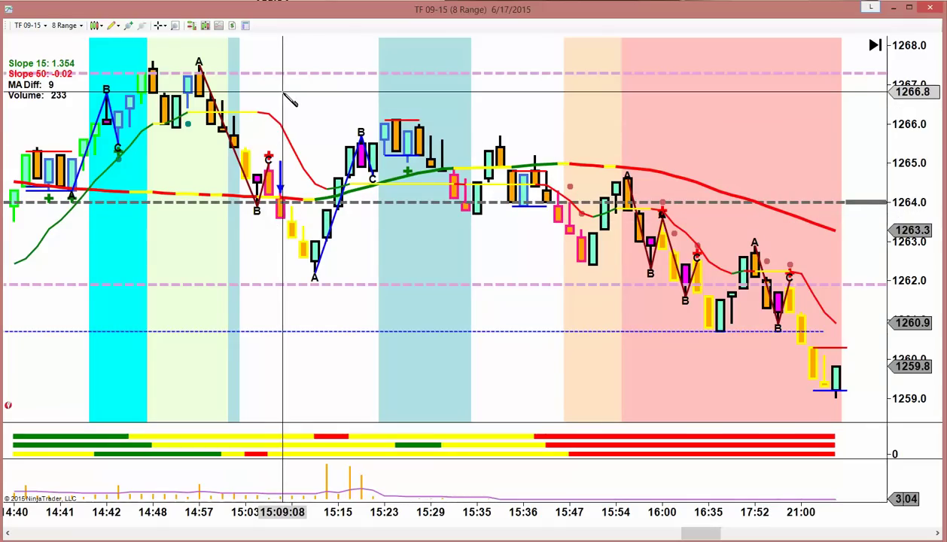
pyautogui.middleClick(285, 121)
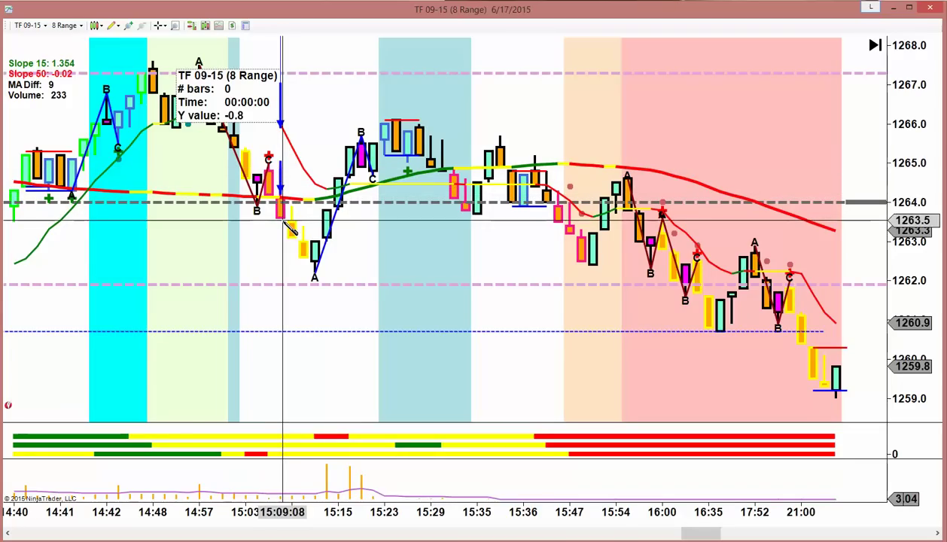
# Trace the drop from about 1263.5 at 15:09 to the 1262.2 swing low, and draw a level line near 1264.0 from point B
pyautogui.moveTo(296, 236); pyautogui.dragTo(315, 276)
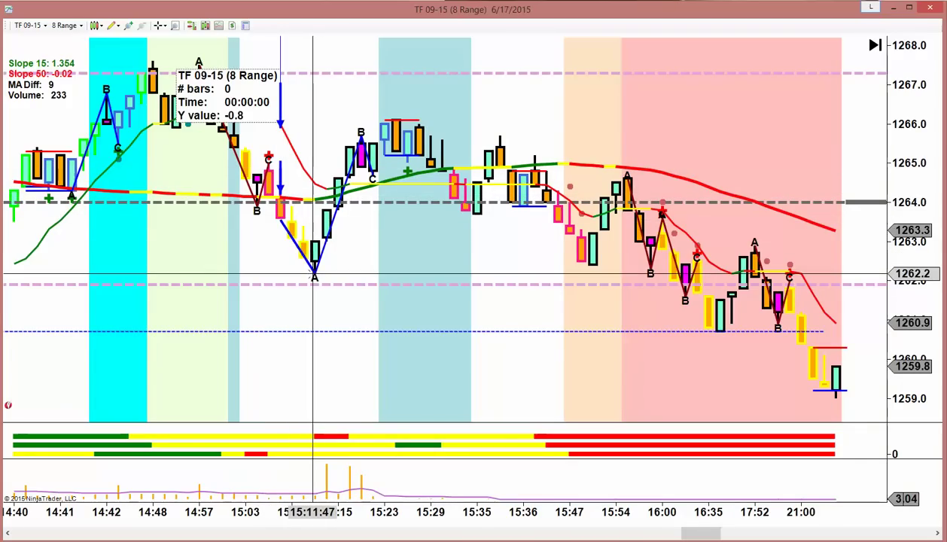
pyautogui.doubleClick(314, 276)
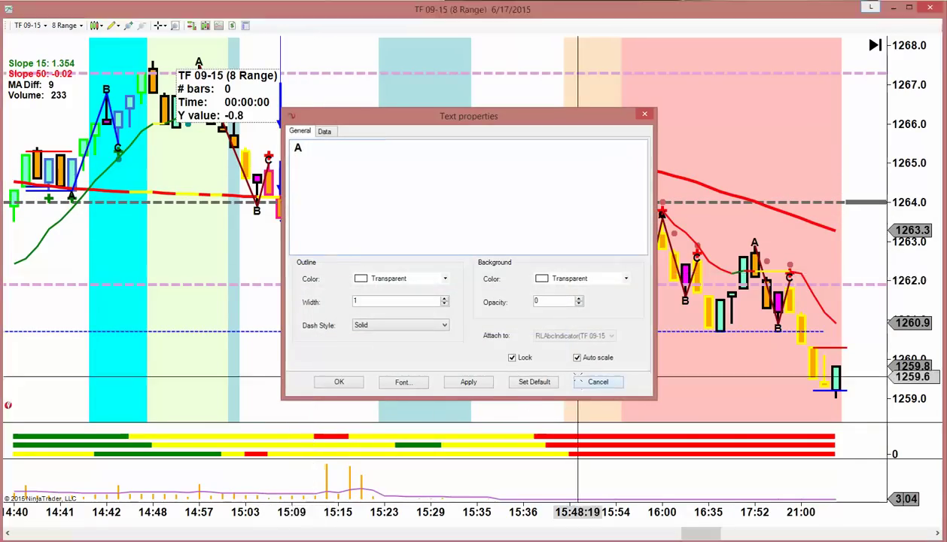
pyautogui.click(581, 381)
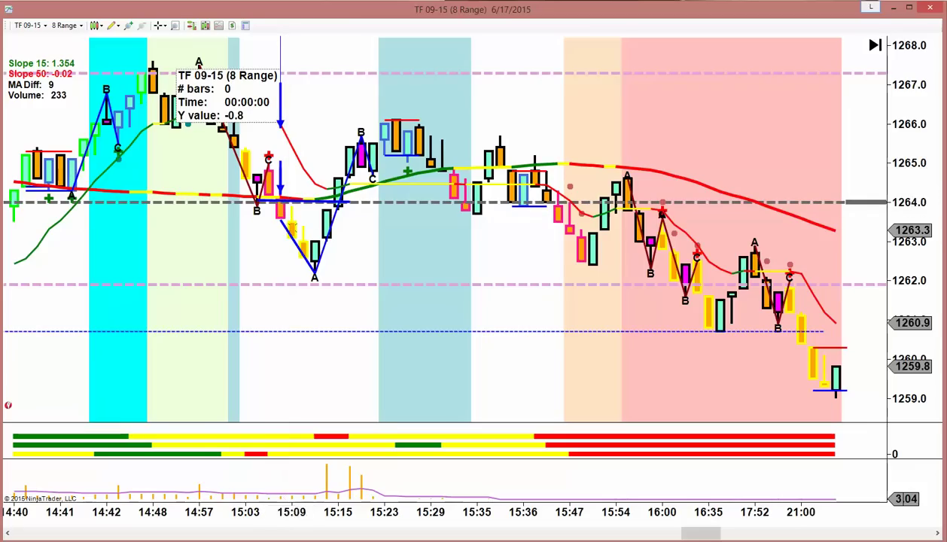
# Extend vertical line segments at 15:09 from about 1263.5 down to the price panel's base and through the slope indicator bars
pyautogui.click(280, 227)
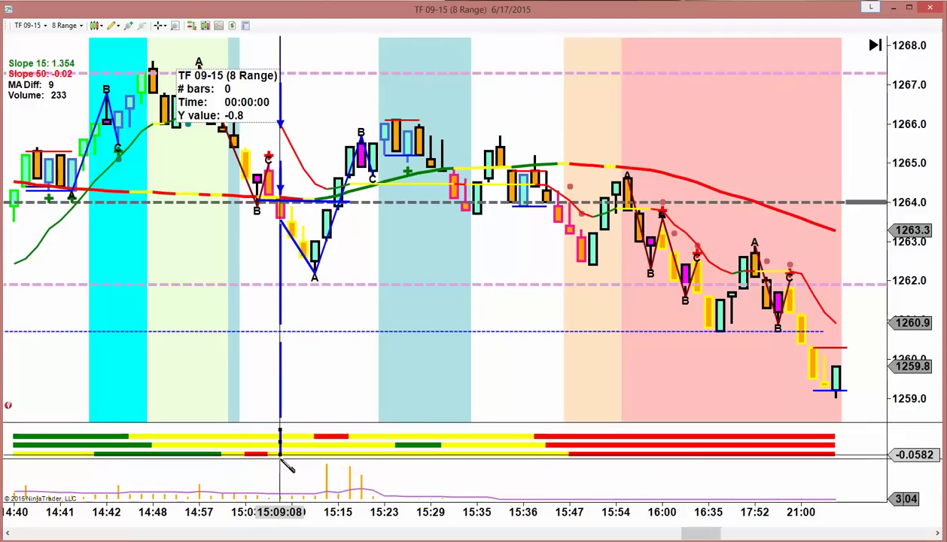
pyautogui.click(279, 456)
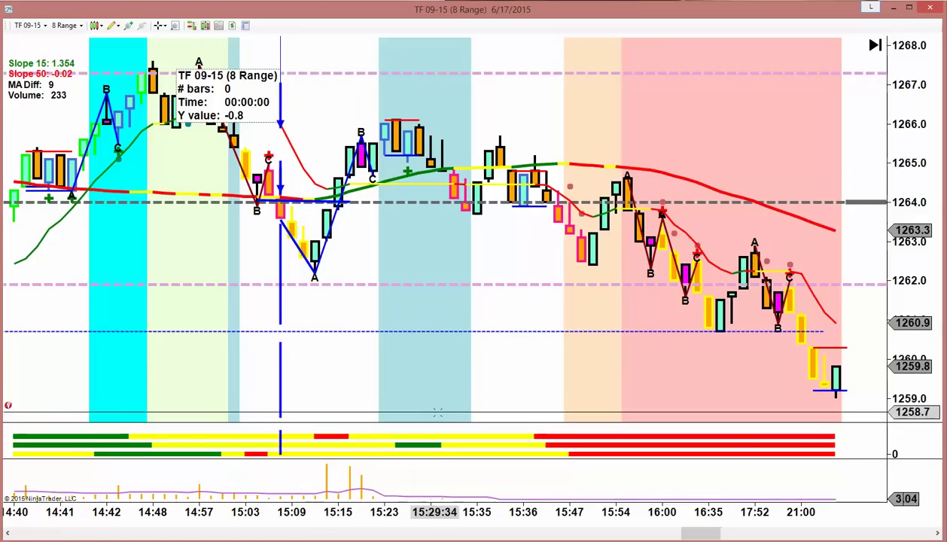
# On the 6/17 late-morning decline, trace the leg from about 1268.0 down to 1265.3 at 11:18 and back up to 1266.6 at 11:21
pyautogui.scroll(10, 422, 387)
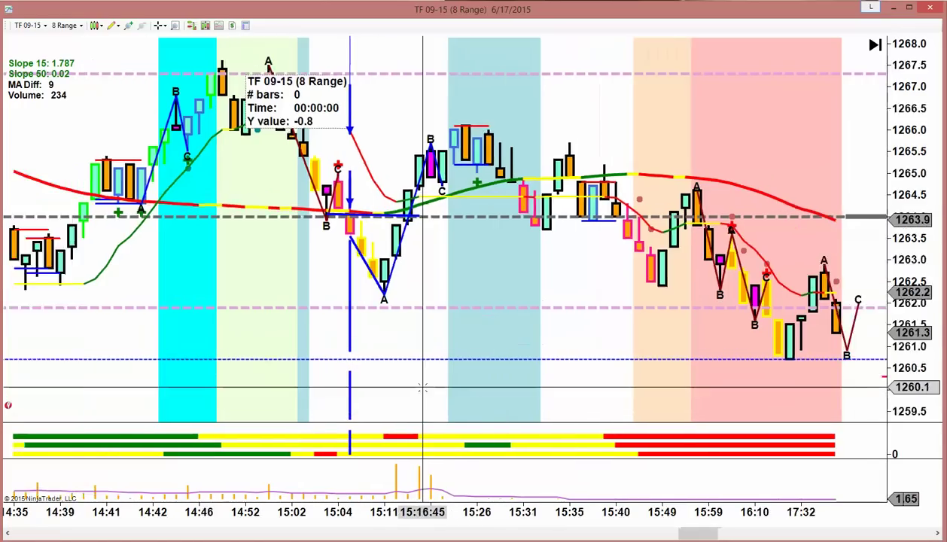
pyautogui.scroll(8, 422, 387)
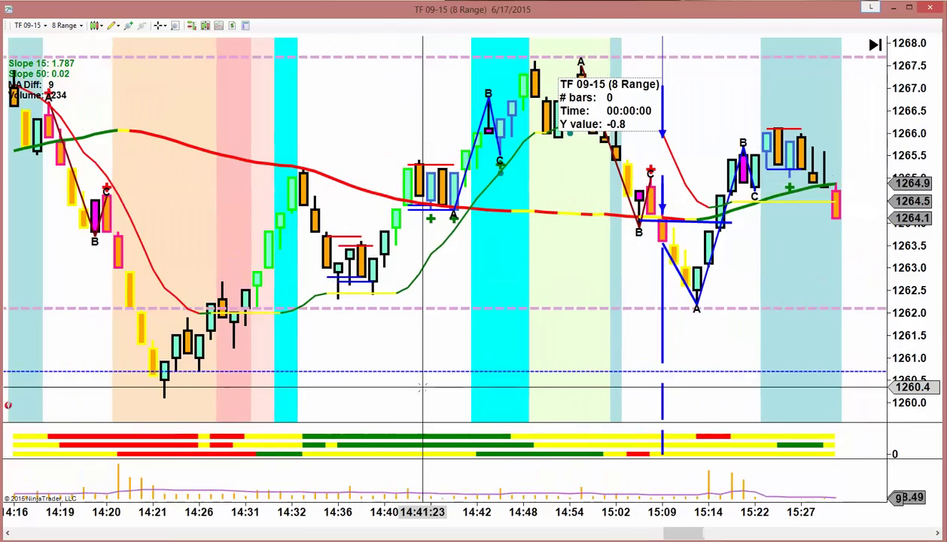
pyautogui.scroll(10, 422, 388)
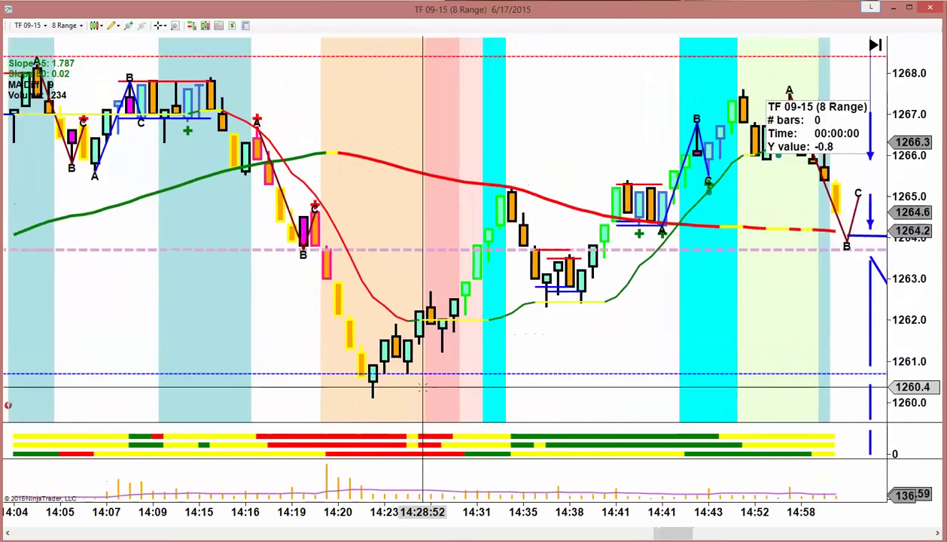
pyautogui.scroll(5, 422, 387)
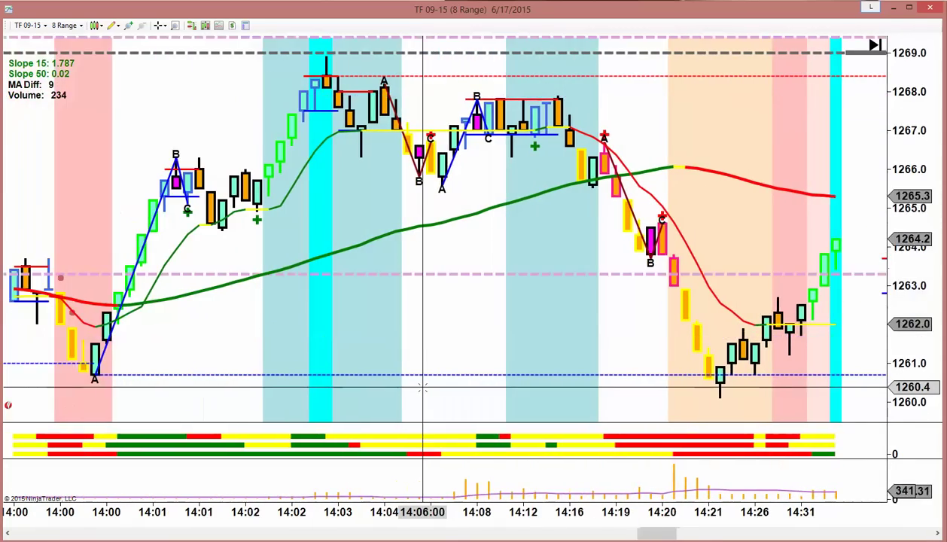
pyautogui.scroll(20, 422, 387)
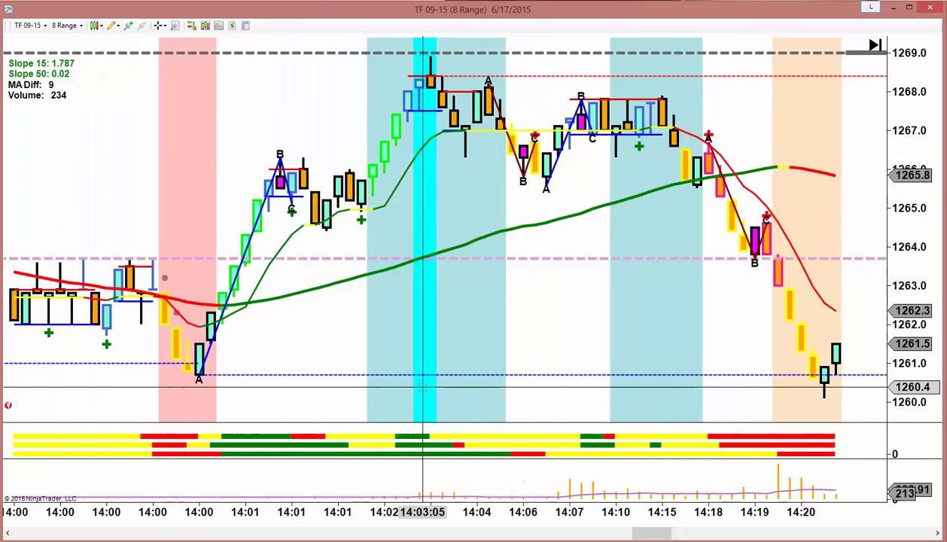
pyautogui.scroll(20, 423, 387)
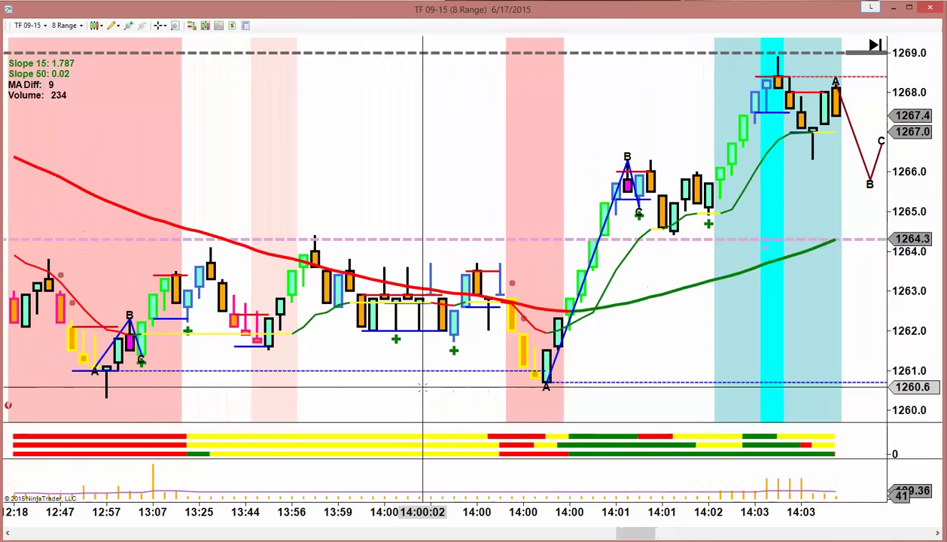
pyautogui.scroll(5, 422, 387)
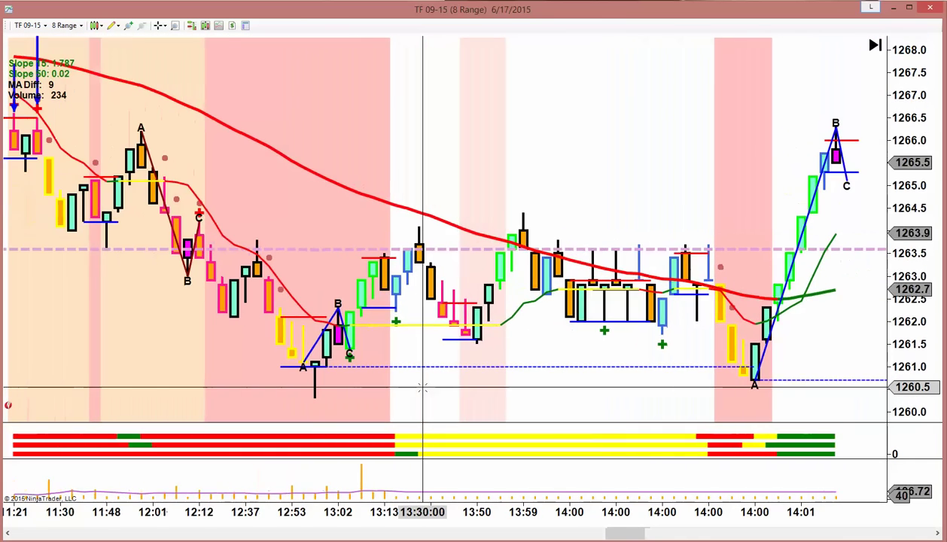
pyautogui.scroll(8, 422, 387)
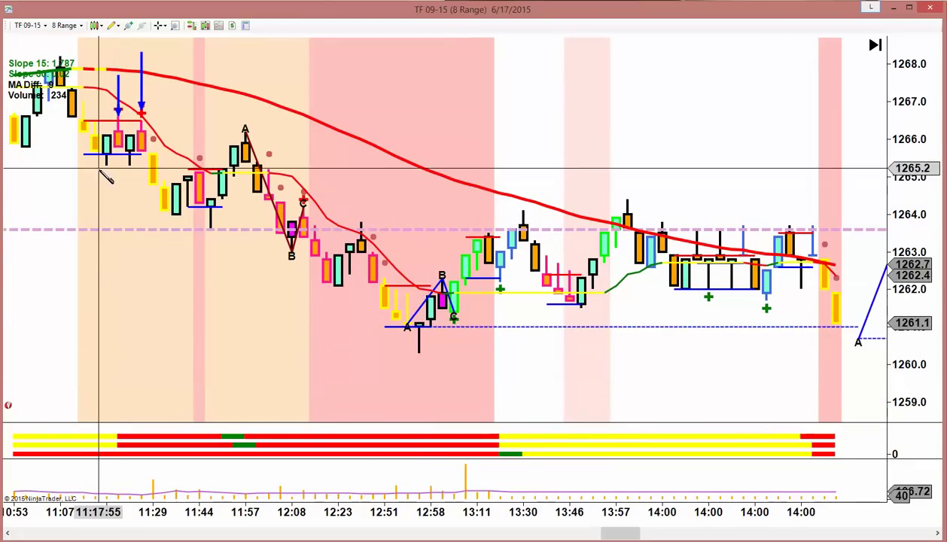
pyautogui.click(48, 62)
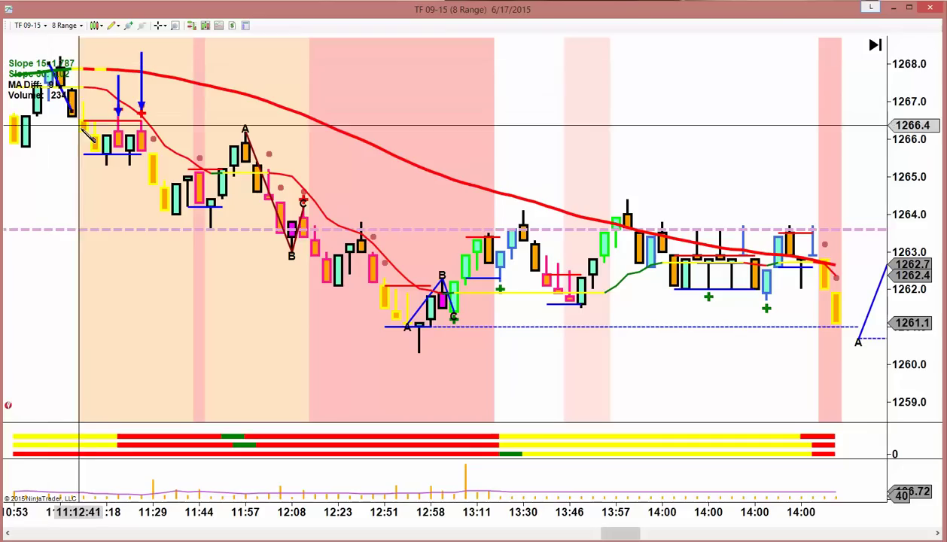
pyautogui.click(107, 164)
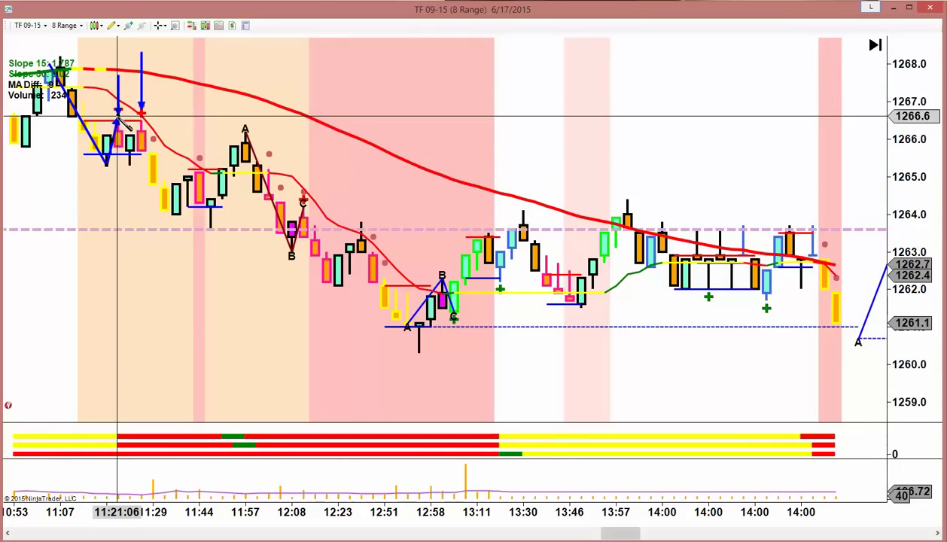
pyautogui.doubleClick(129, 153)
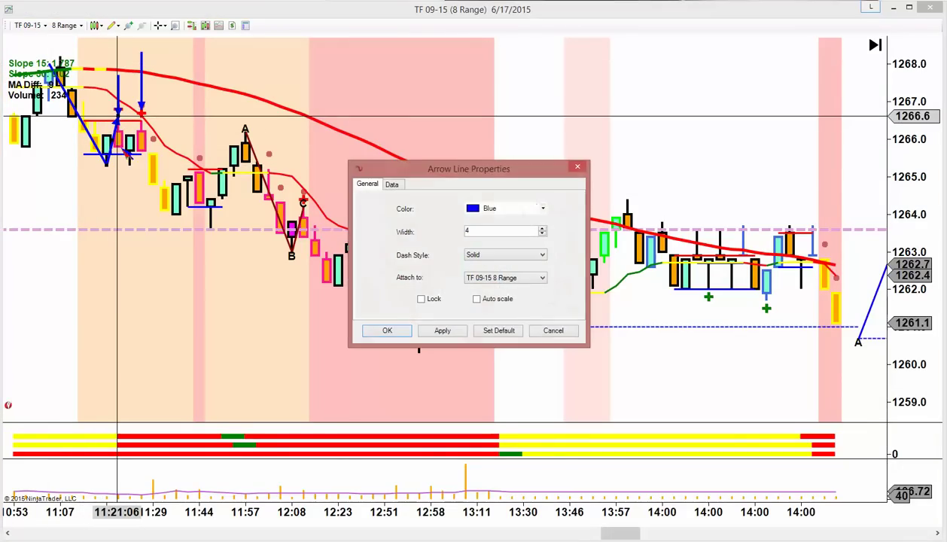
pyautogui.click(553, 331)
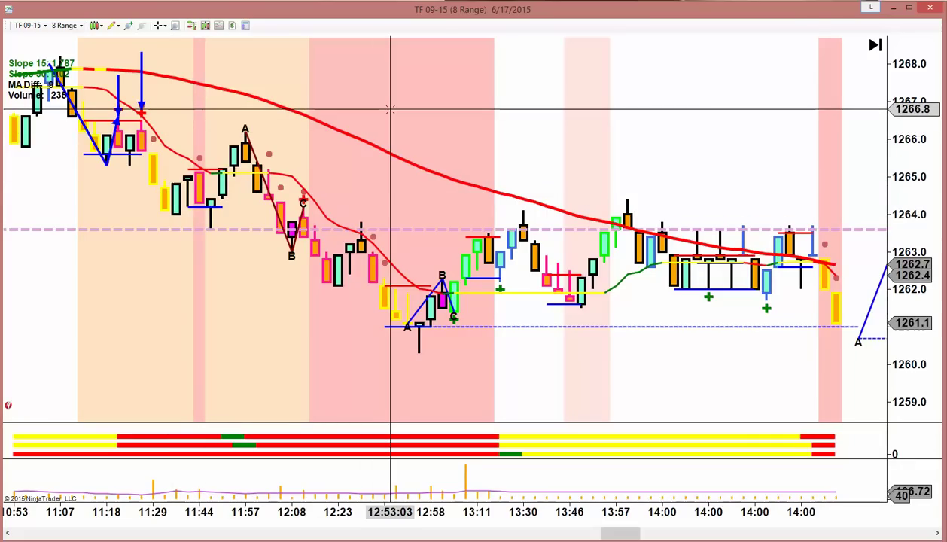
# Draw vertical lines at 11:21 and 11:26 through the indicator bars, an X beside the first, and trace the drop from 1265.6 to about 1263.7
pyautogui.moveTo(126, 147); pyautogui.dragTo(124, 417)
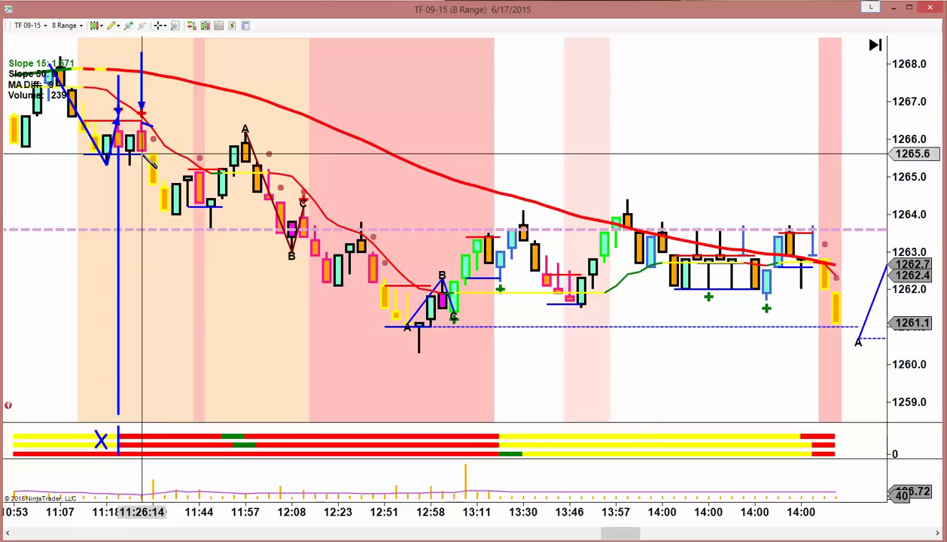
pyautogui.moveTo(141, 215)
pyautogui.mouseDown()
pyautogui.moveTo(155, 419)
pyautogui.moveTo(144, 416)
pyautogui.mouseUp()
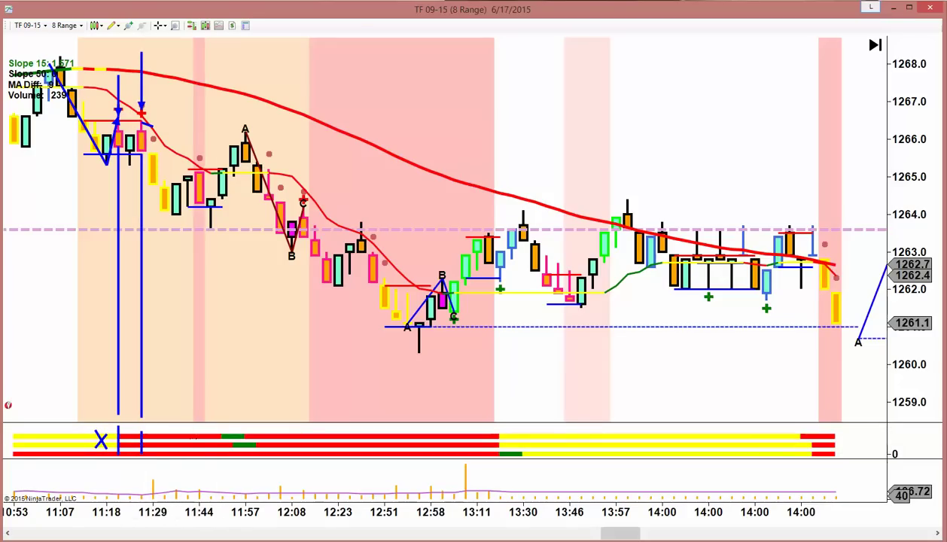
pyautogui.click(149, 153)
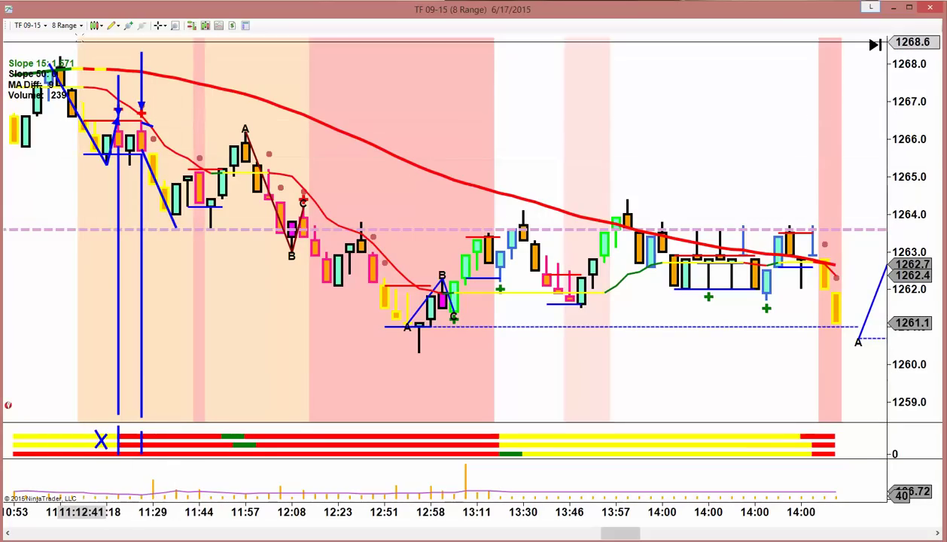
# Measure the drop after 11:26 from about 1265.6 to the swing low with the Ruler, and draw a declining line from 11:21 to about 1262.0
pyautogui.click(113, 26)
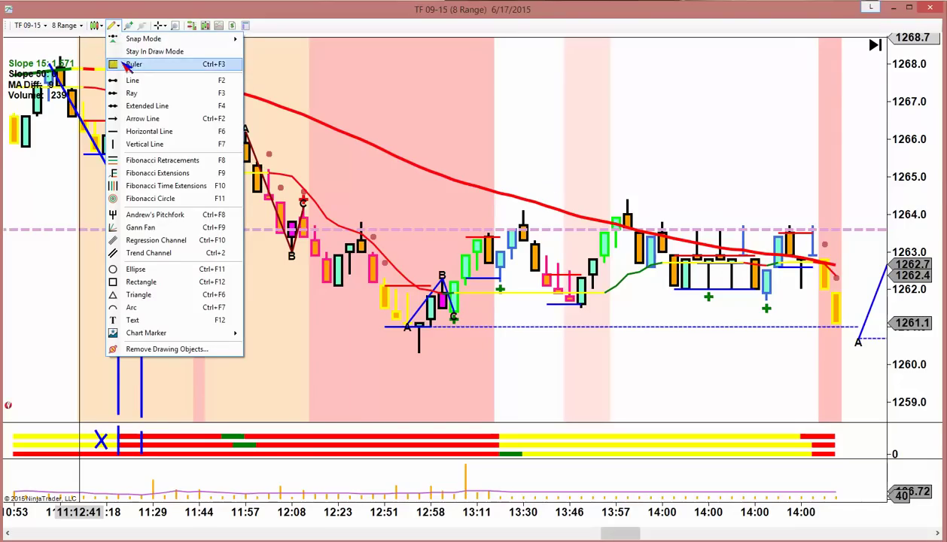
pyautogui.click(115, 64)
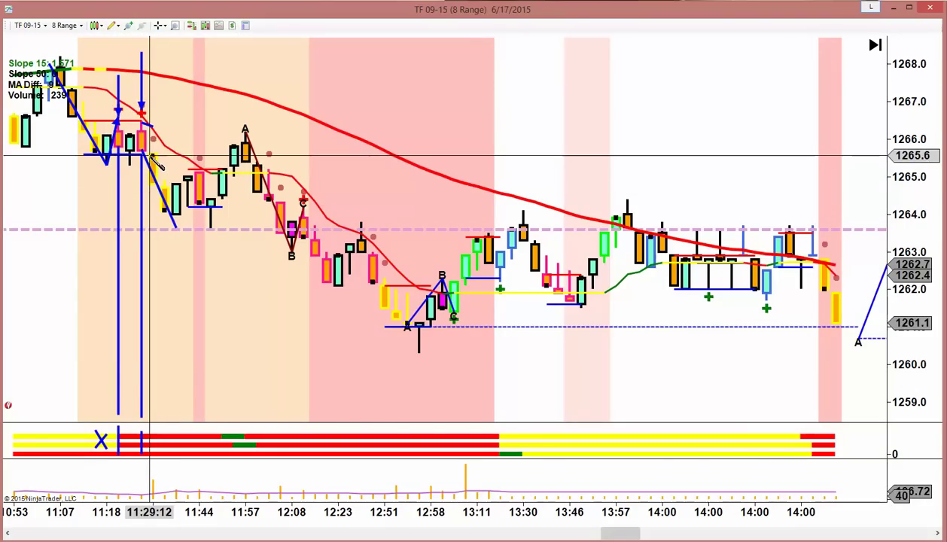
pyautogui.click(176, 215)
pyautogui.click(255, 282)
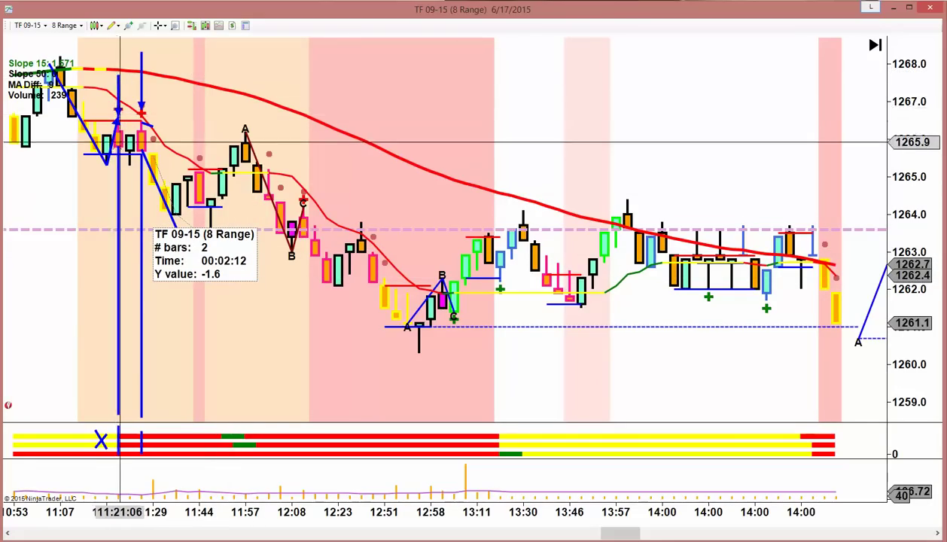
pyautogui.moveTo(124, 154); pyautogui.dragTo(190, 293)
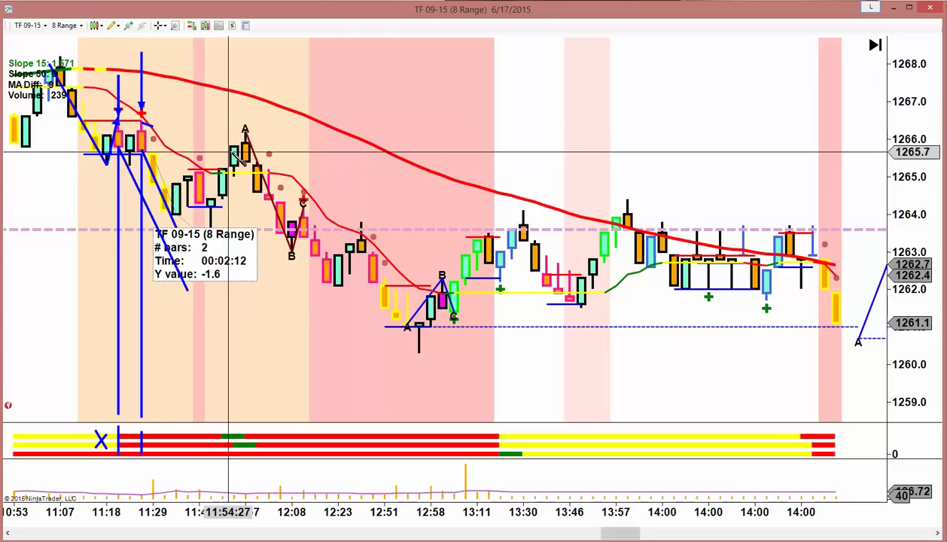
# Trace the A-to-B decline from about 1266.0 down to 1262.9, and draw a level line near 1263.5 above point B
pyautogui.moveTo(245, 147); pyautogui.dragTo(294, 259)
pyautogui.click(294, 259)
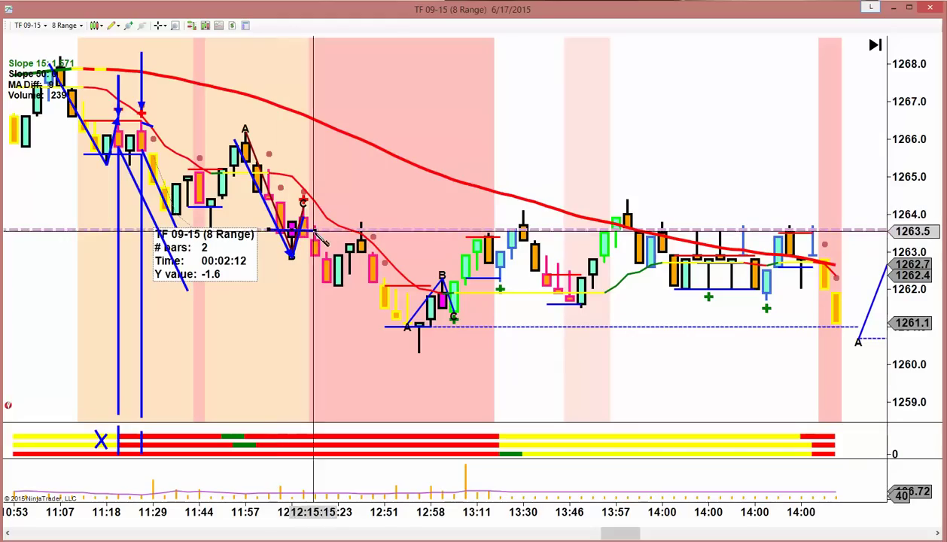
pyautogui.click(396, 231)
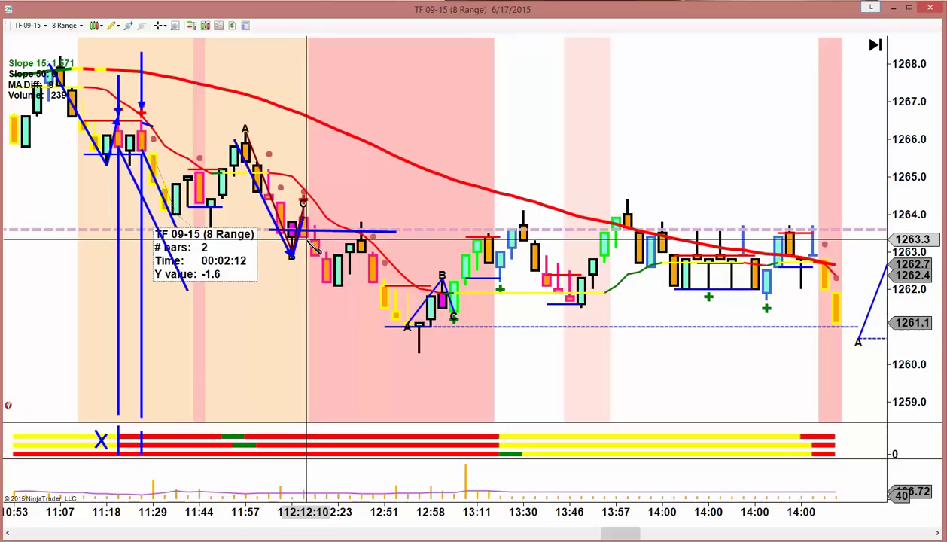
# Draw vertical lines at 12:12 through the price panel and indicator bars, and trace the drop to about 1262.1 and rebound to 1263.5
pyautogui.click(315, 282)
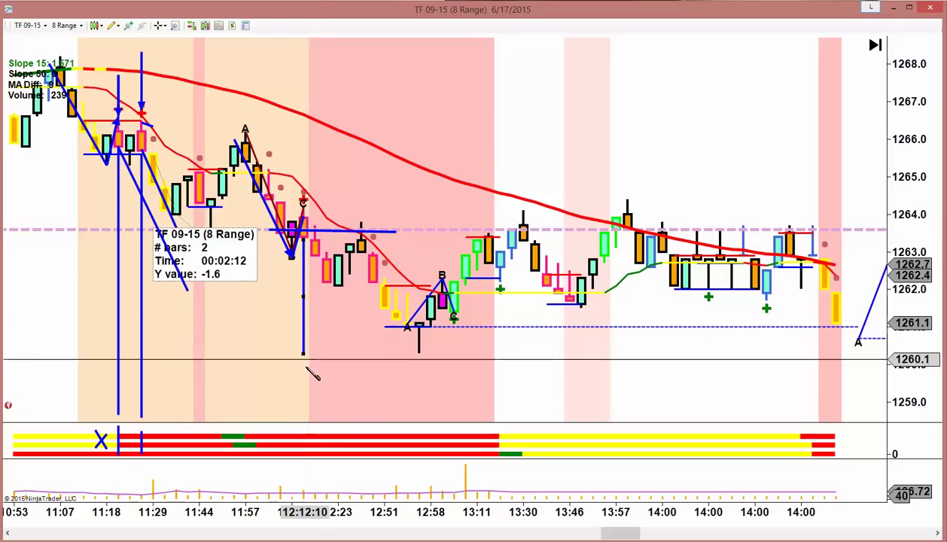
pyautogui.click(303, 456)
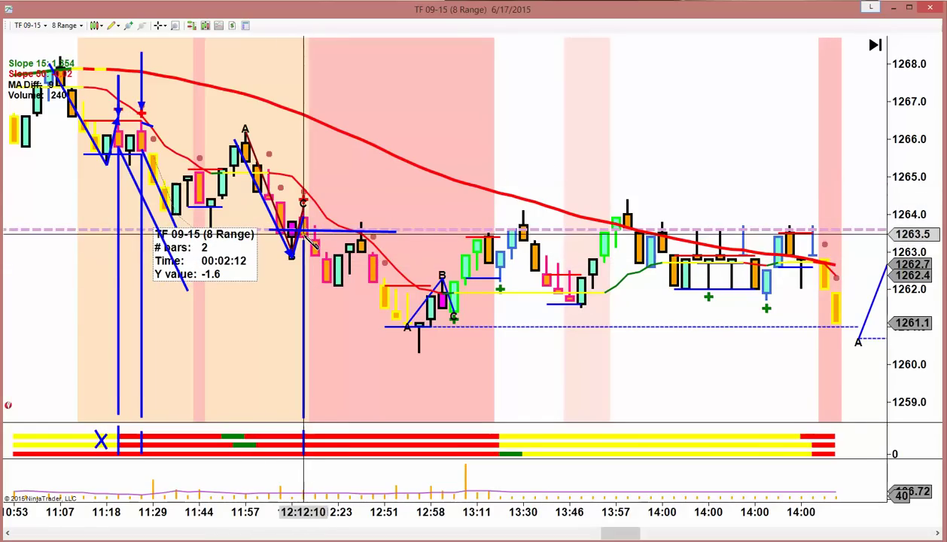
pyautogui.click(327, 287)
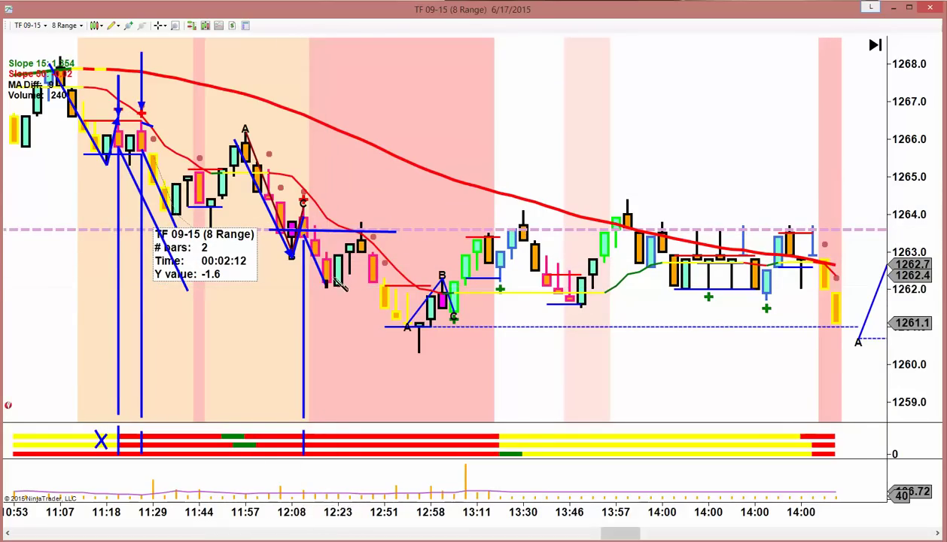
pyautogui.click(363, 230)
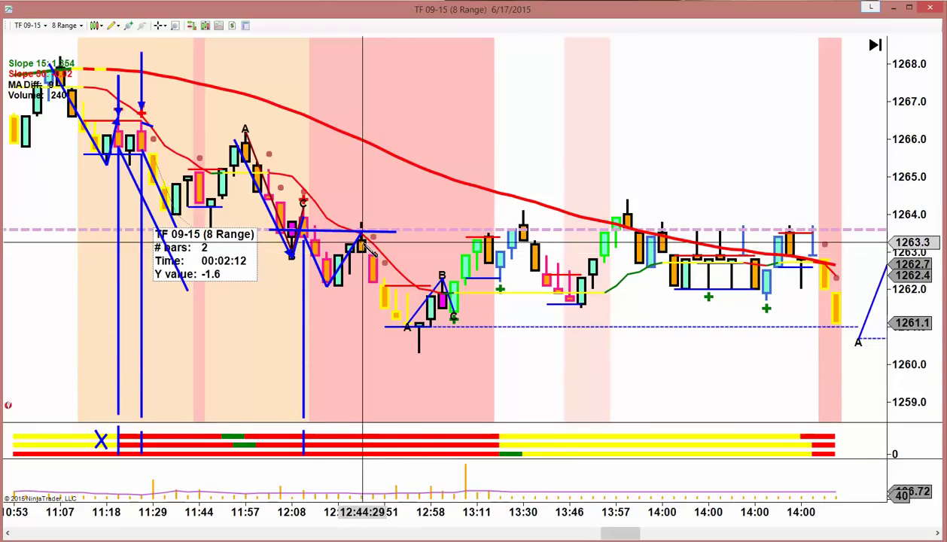
# Draw a level line at about 1264.8 reaching the slow moving average at 13:11, and vertical lines at 12:44 through the price panel and indicator bars
pyautogui.click(348, 186)
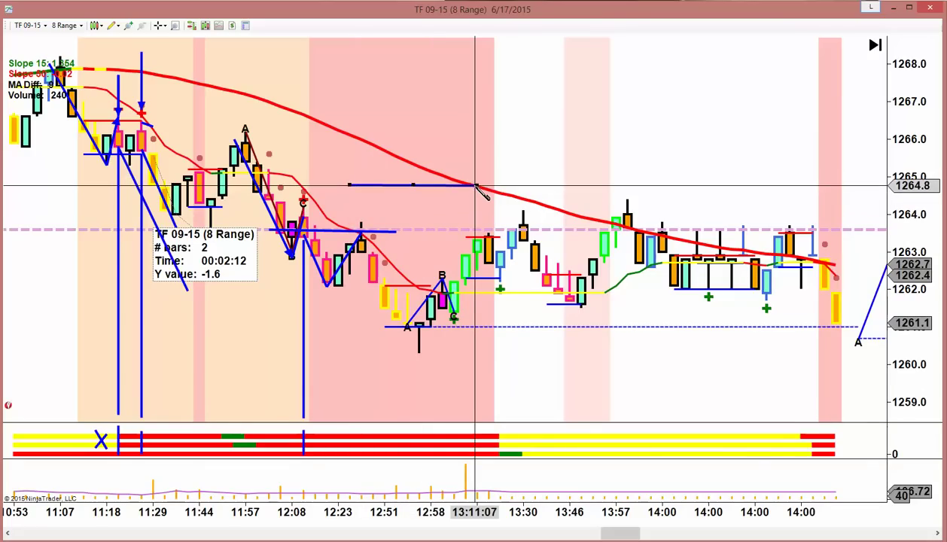
pyautogui.click(475, 185)
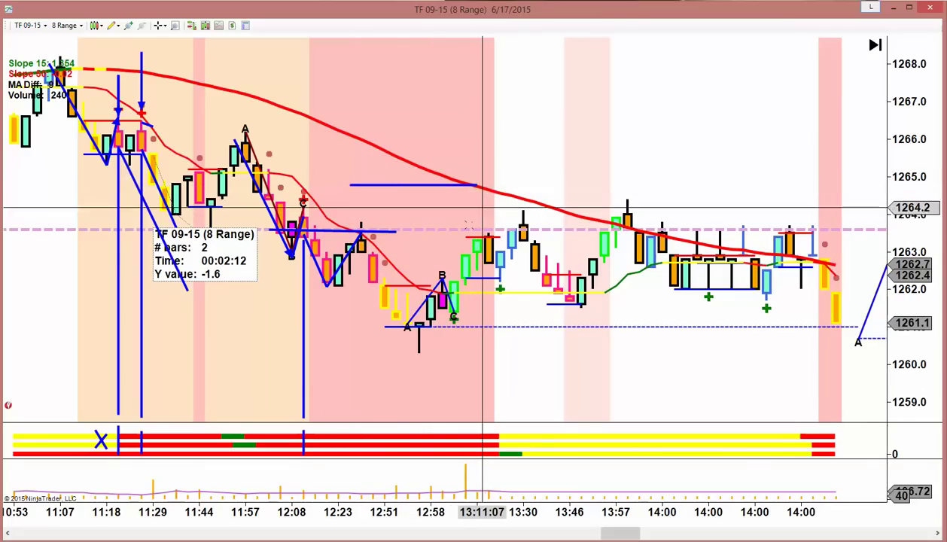
pyautogui.click(361, 258)
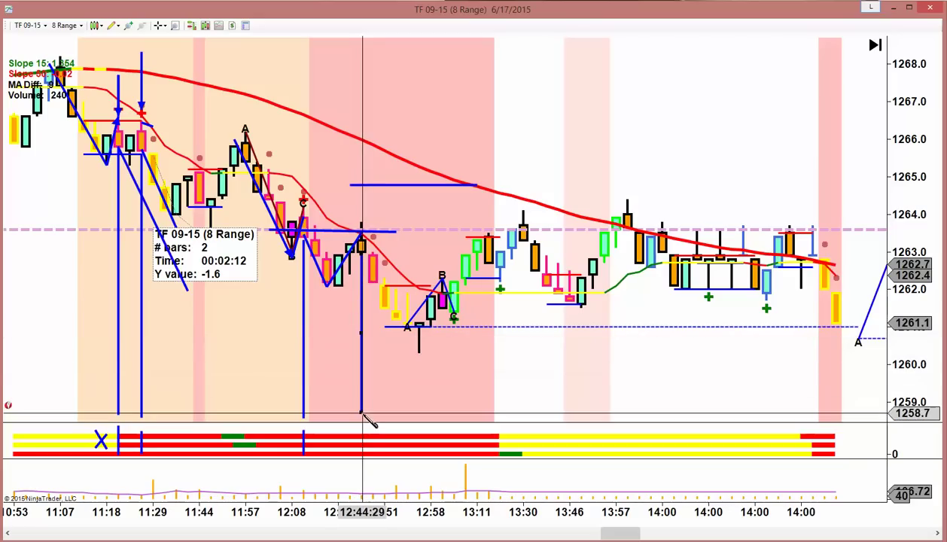
pyautogui.click(361, 413)
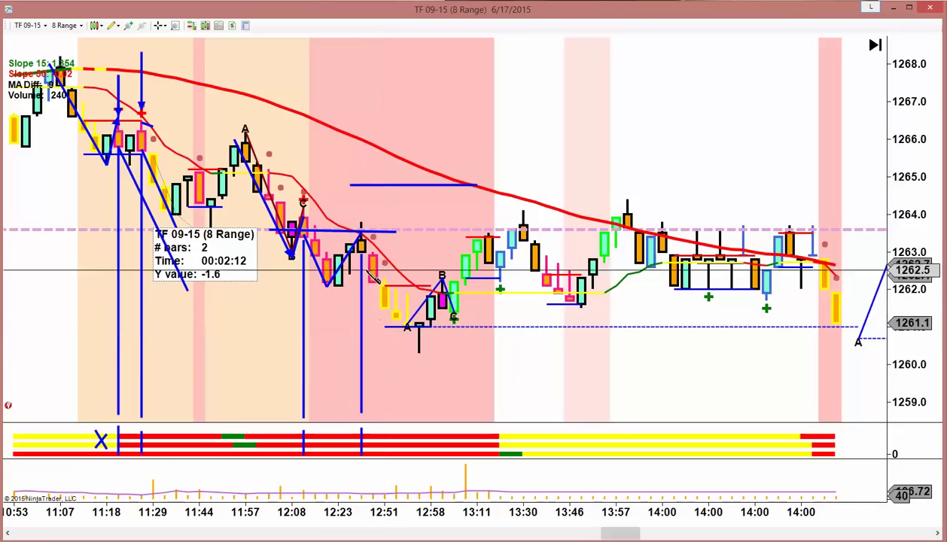
# Trace the decline from 12:44 to the low near 1260.2 at 12:57, and measure that drop with the Ruler
pyautogui.moveTo(390, 324); pyautogui.dragTo(418, 355)
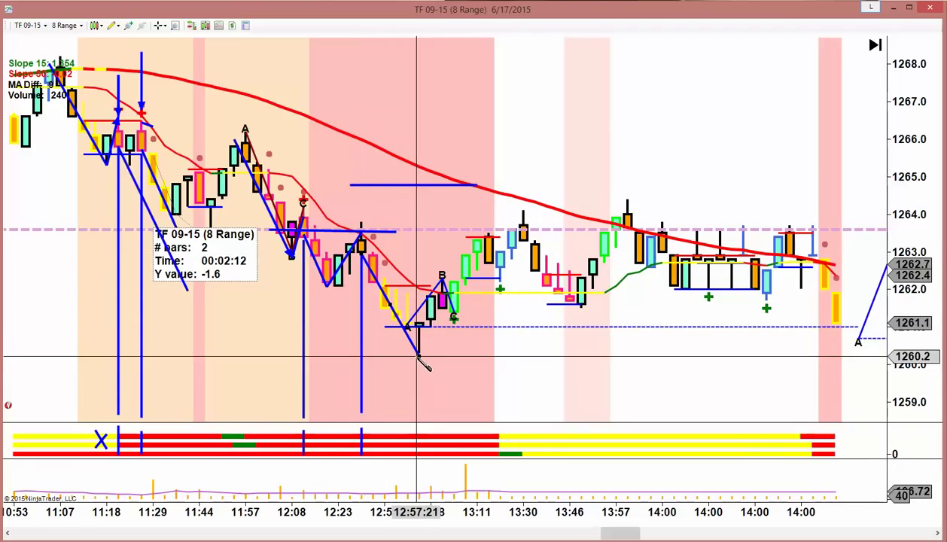
pyautogui.click(114, 26)
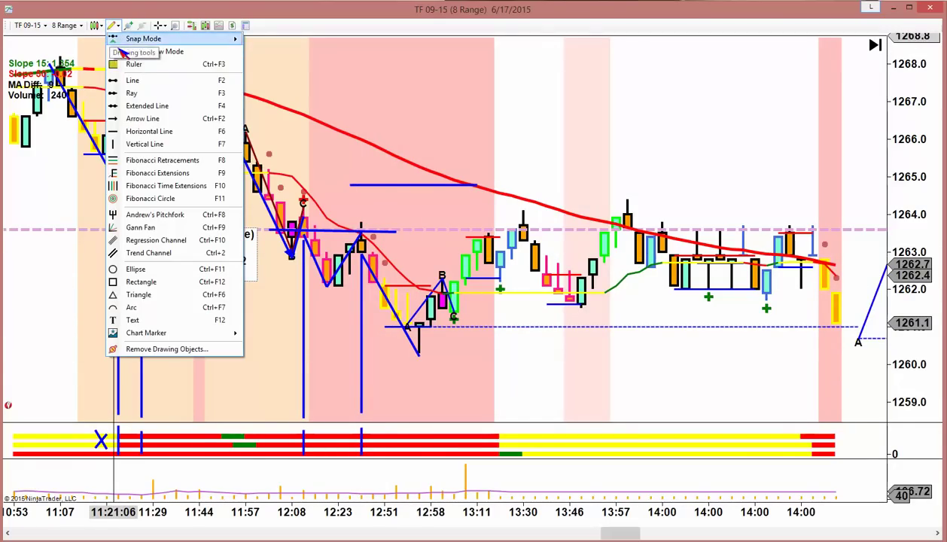
pyautogui.click(147, 63)
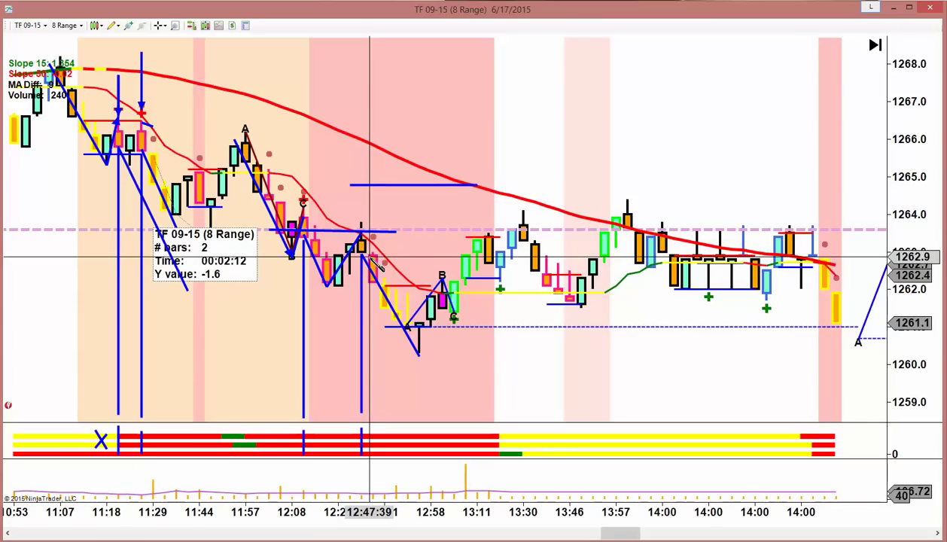
pyautogui.click(418, 354)
pyautogui.click(280, 346)
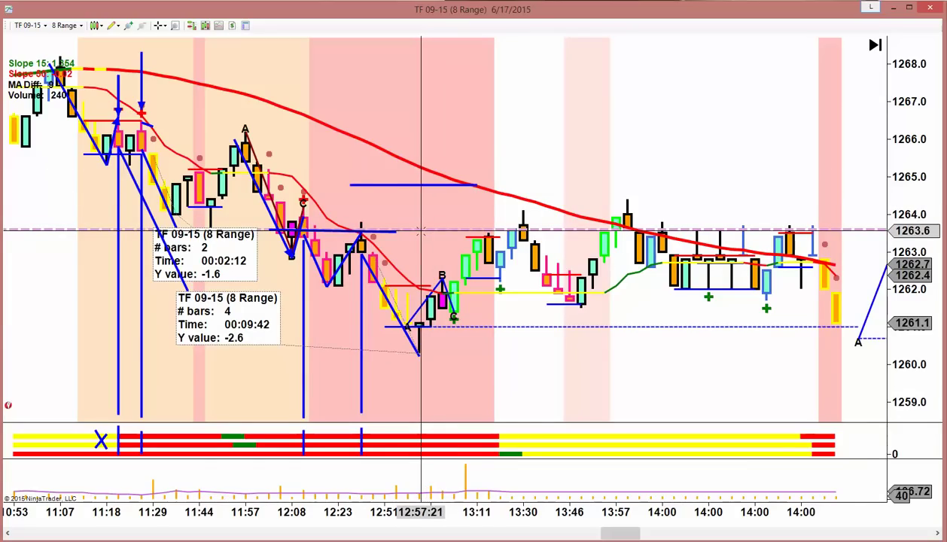
# On the 10:00 ABC decline, draw a down arrow at 10:15 from about 1267.3 to 1265.4, and extend vertical lines through the indicator bars
pyautogui.scroll(10, 420, 233)
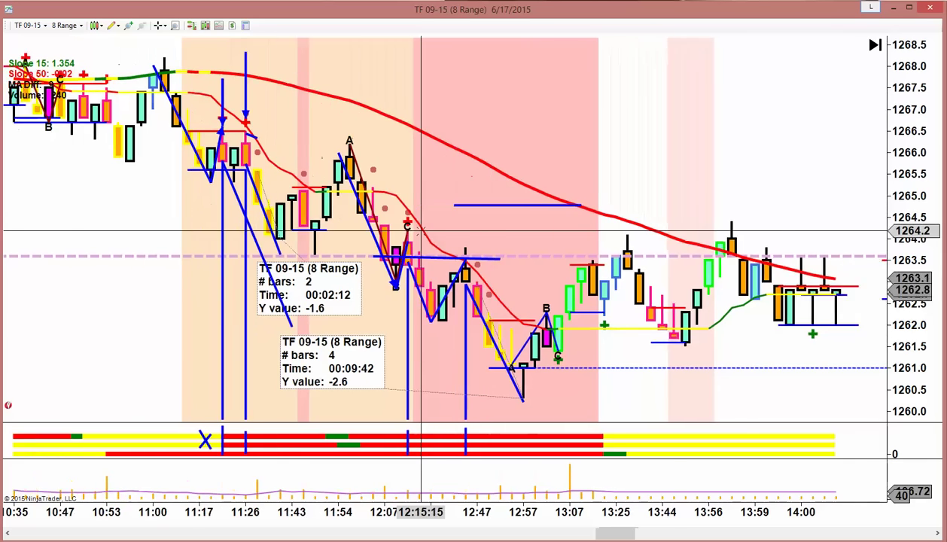
pyautogui.scroll(8, 421, 232)
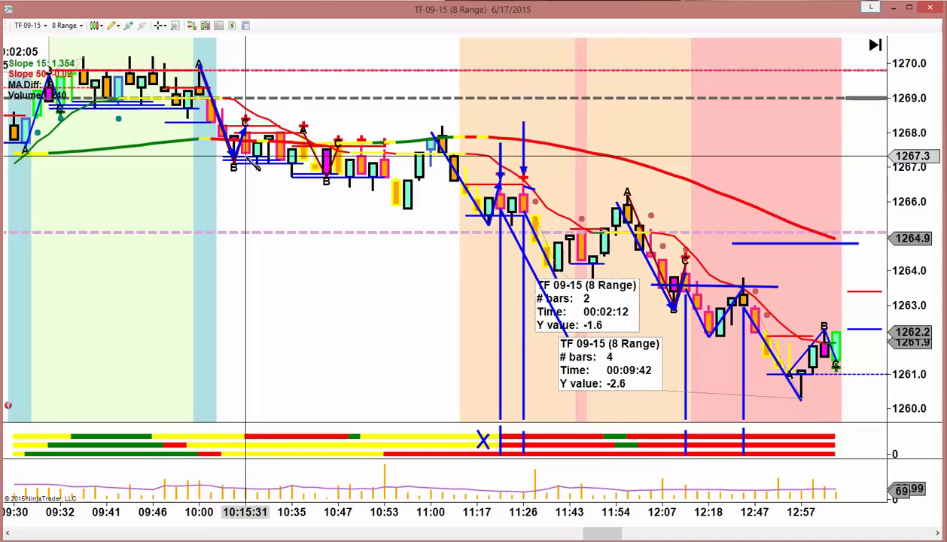
pyautogui.click(245, 158)
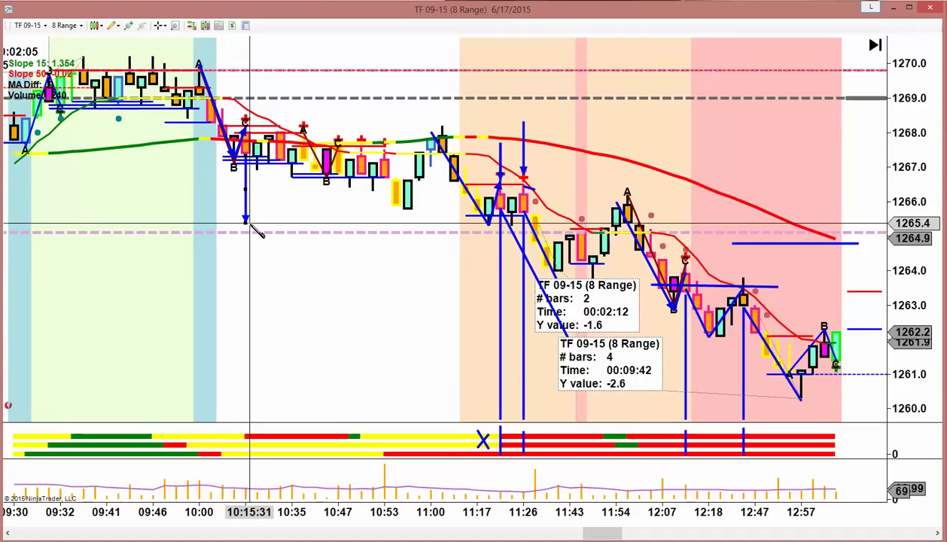
pyautogui.click(249, 222)
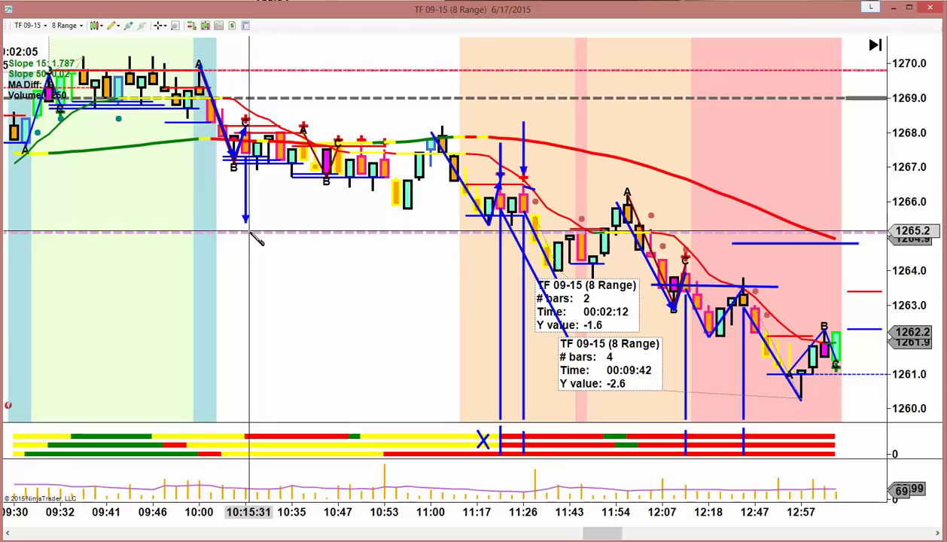
pyautogui.moveTo(250, 231); pyautogui.dragTo(246, 431)
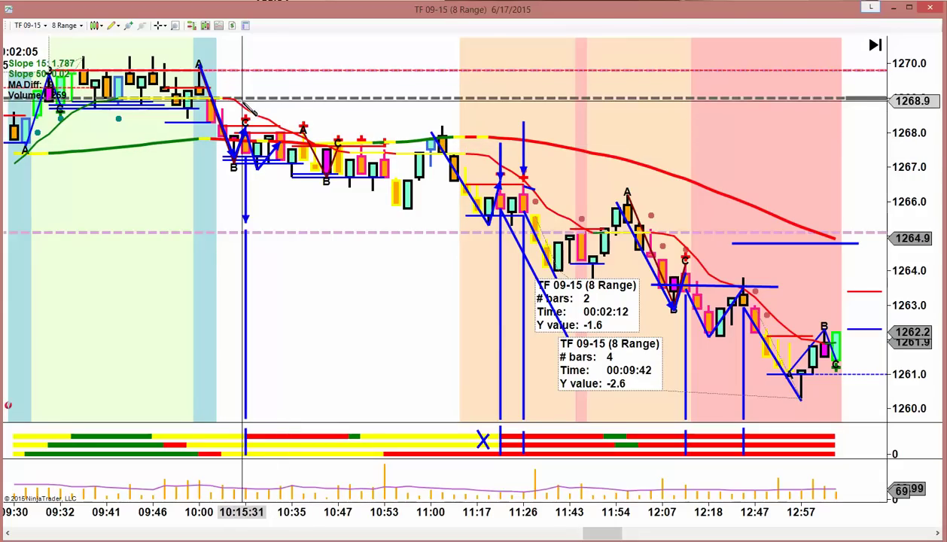
# Draw a line along the falling fast moving average from about 1269.0 to 1267.7, and a down arrow at 10:32 to the price panel's base
pyautogui.click(316, 143)
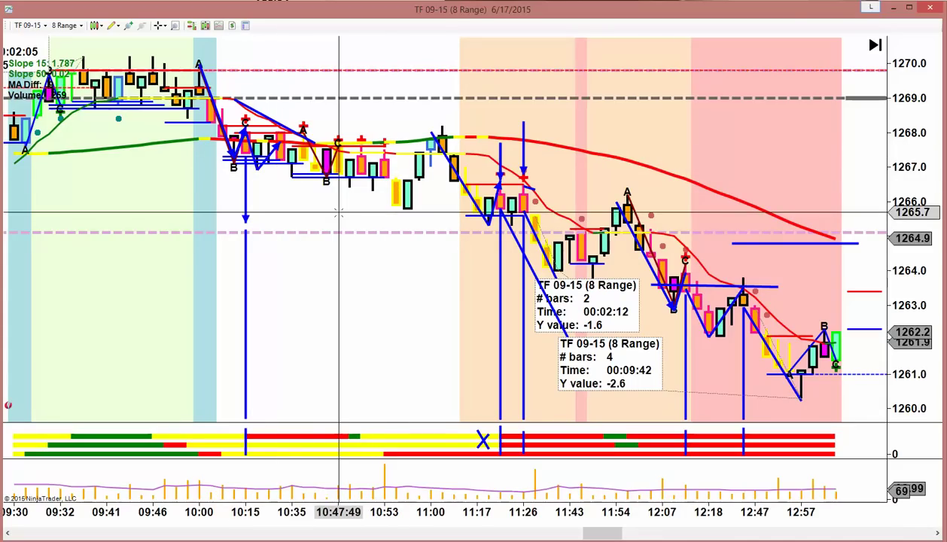
pyautogui.middleClick(288, 199)
pyautogui.click(288, 199)
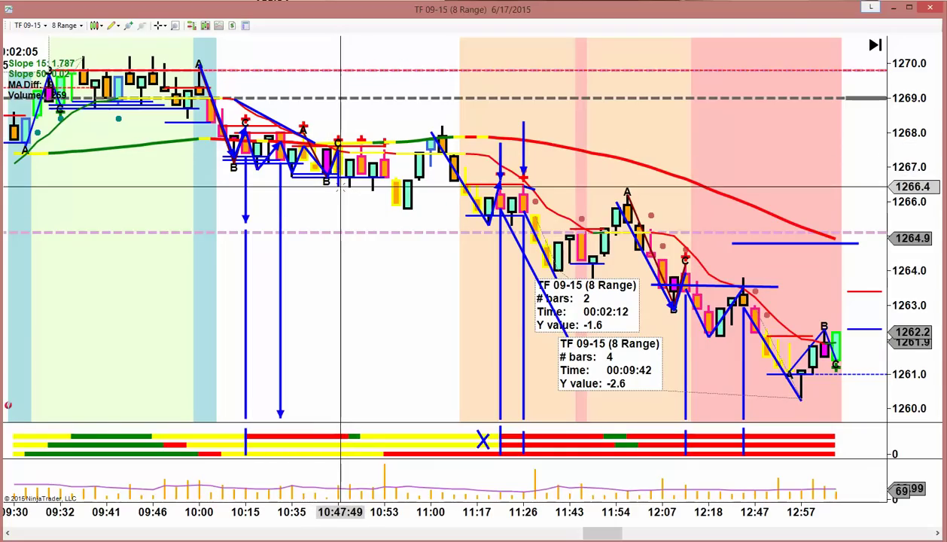
# Draw horizontal arrows at about 1265.9 and 1266.3 beneath the 10:00 to 11:07 consolidation, with a level line near 1266.7
pyautogui.click(198, 204)
pyautogui.click(360, 197)
pyautogui.click(426, 205)
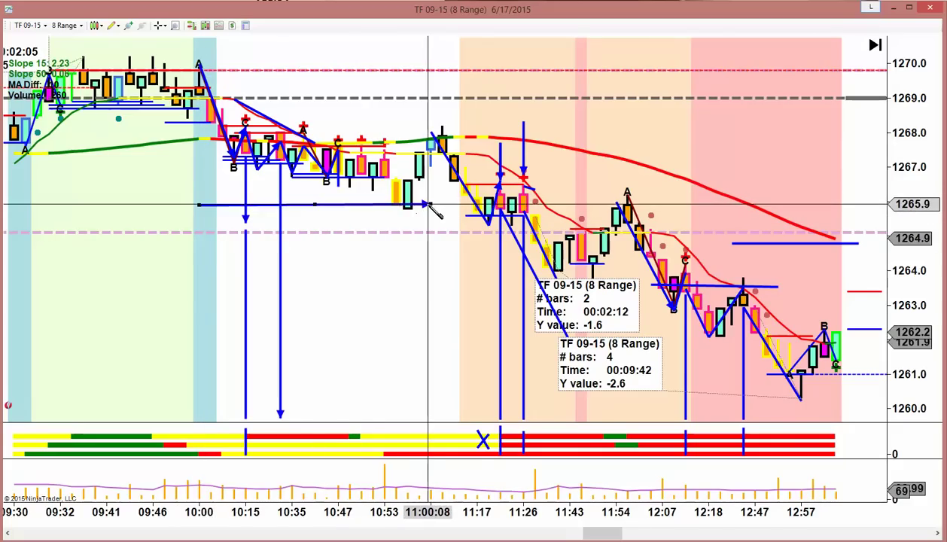
pyautogui.moveTo(431, 205); pyautogui.dragTo(458, 205)
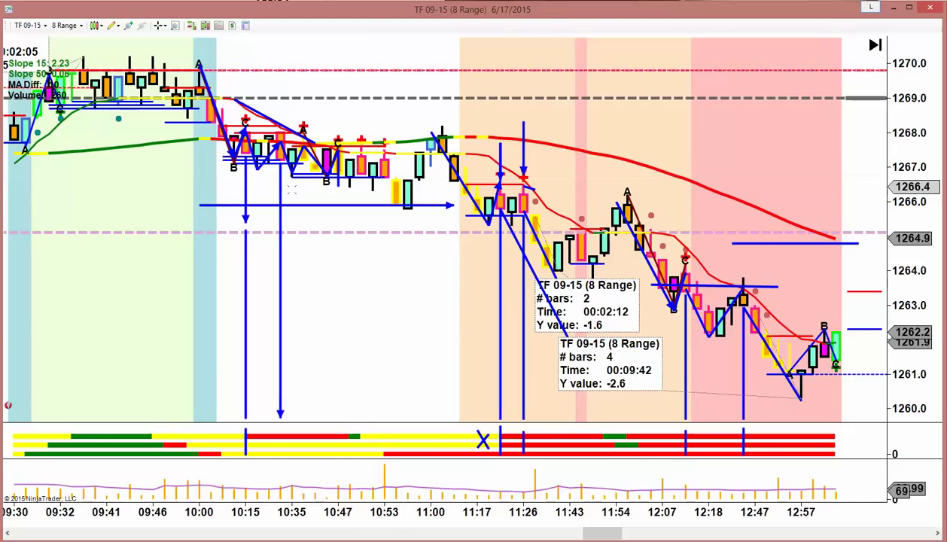
pyautogui.moveTo(210, 190); pyautogui.dragTo(452, 191)
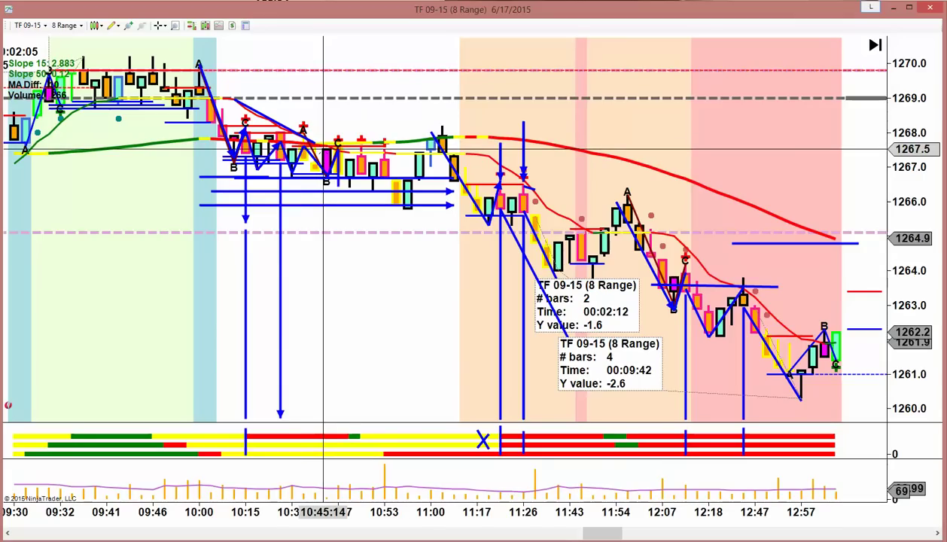
# On the 09:32 ABC rally, draw a vertical line from point C down to about 1266.1, and trace the rise from about 1269.6 to 1270.2
pyautogui.scroll(2, 324, 149)
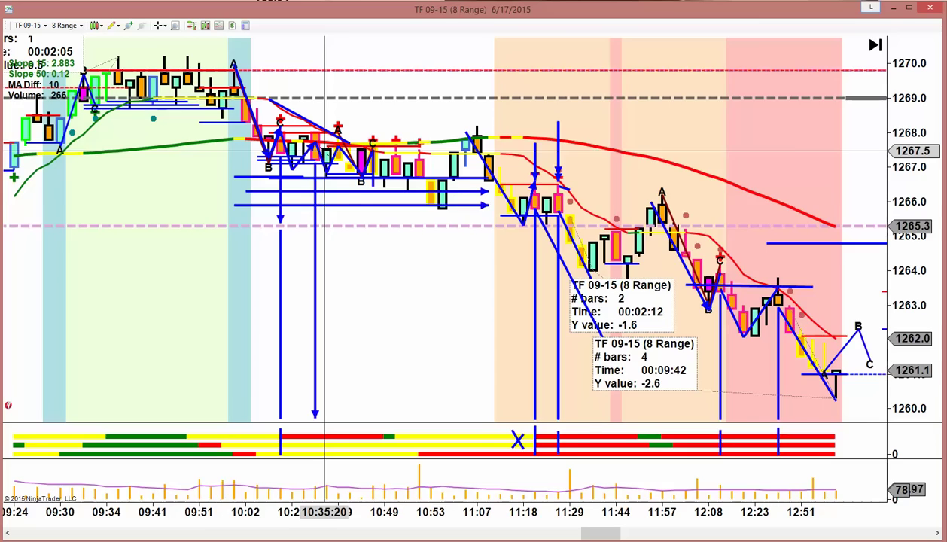
pyautogui.scroll(4, 323, 149)
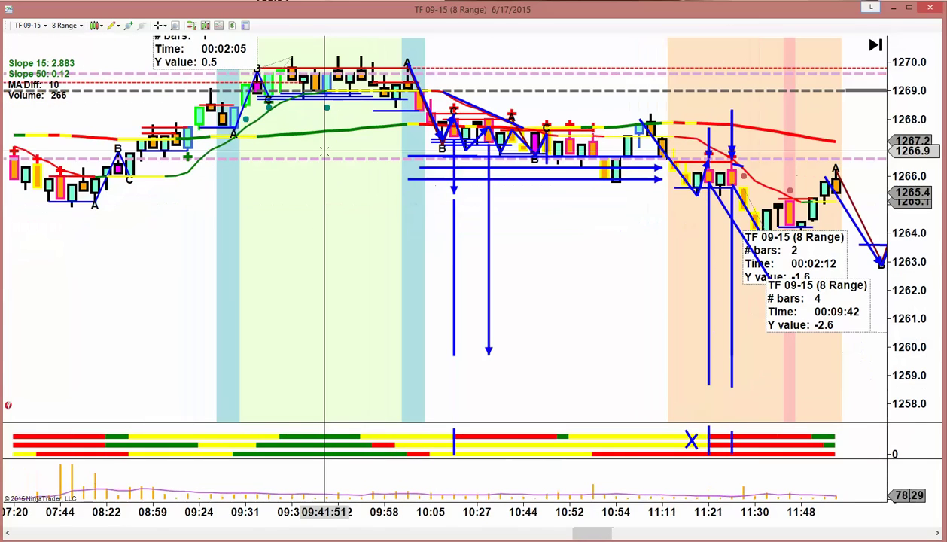
pyautogui.scroll(2, 325, 162)
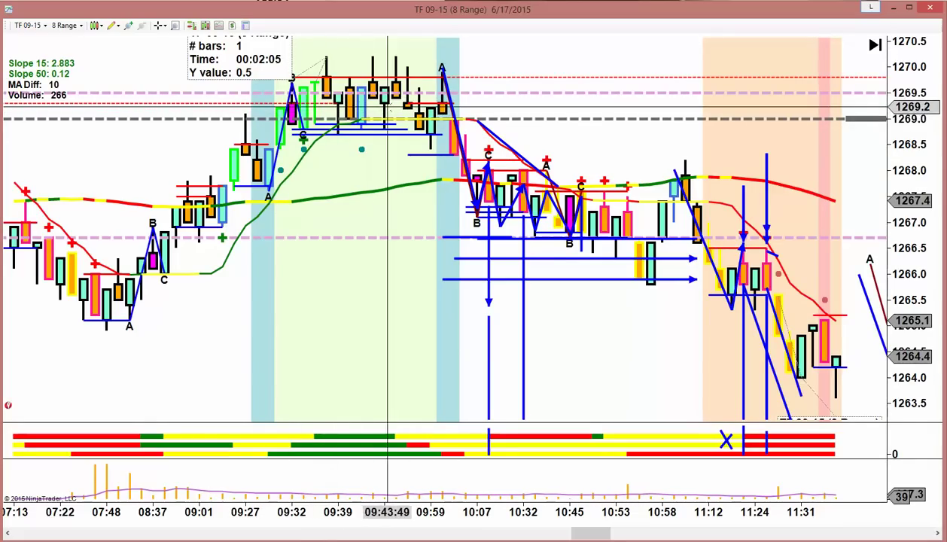
pyautogui.moveTo(314, 270)
pyautogui.mouseDown()
pyautogui.moveTo(306, 109)
pyautogui.moveTo(302, 134)
pyautogui.mouseUp()
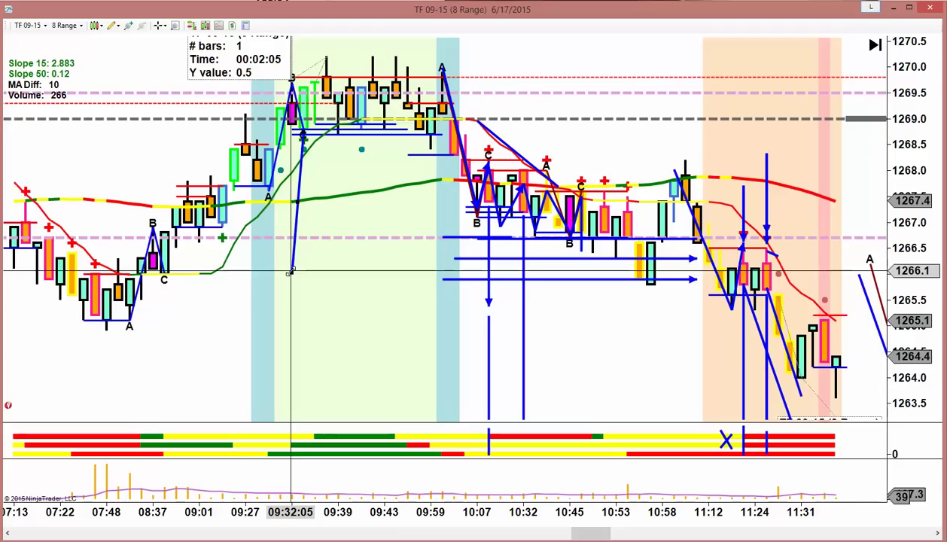
pyautogui.click(302, 268)
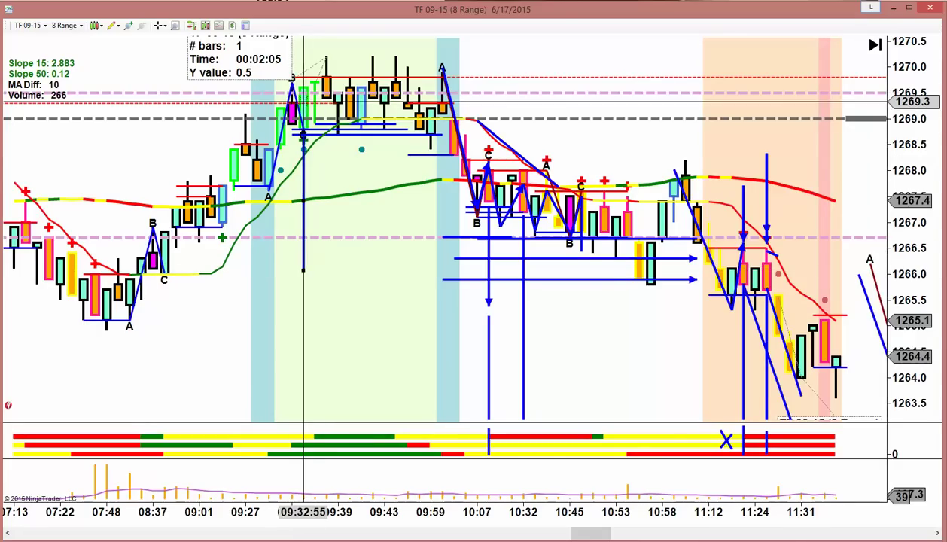
pyautogui.click(305, 88)
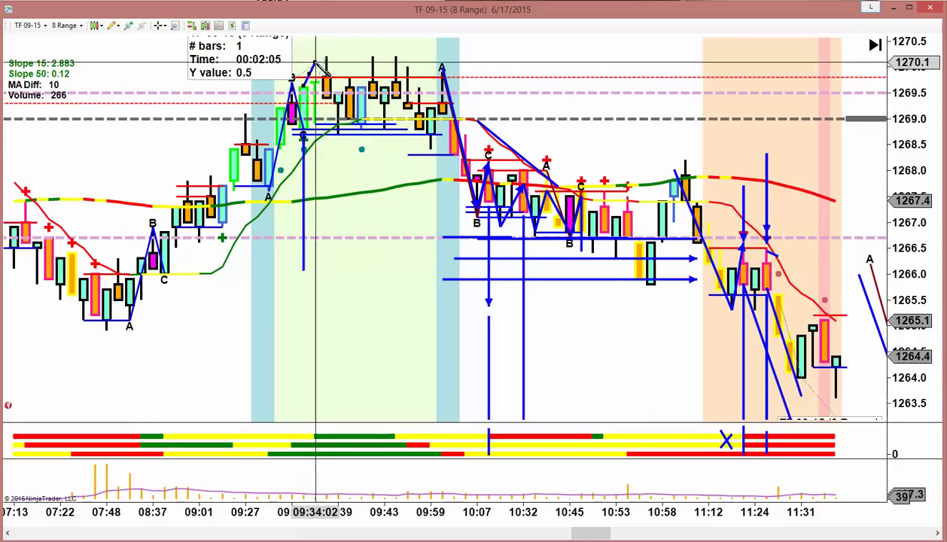
pyautogui.click(325, 57)
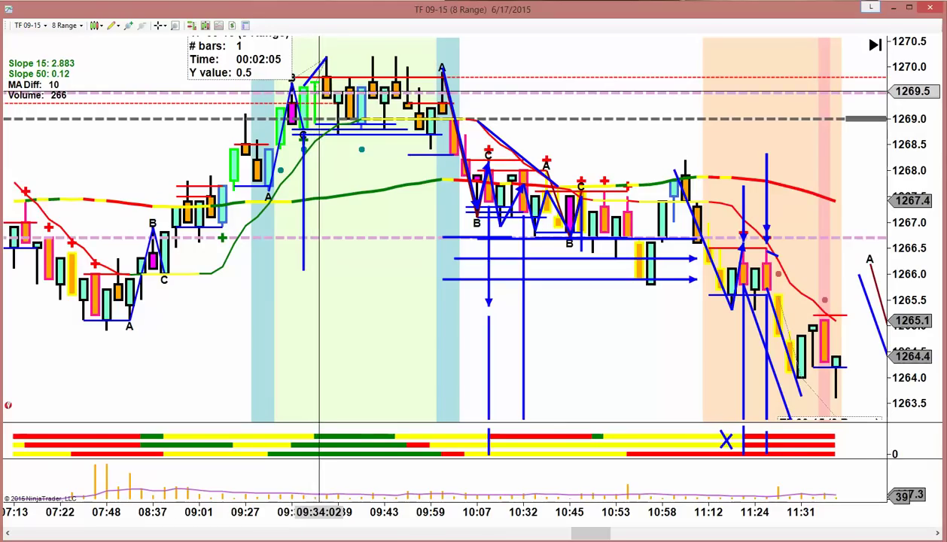
# Look back through the chart from the 6/17 morning session to the 6/15 close and overnight 6/16 decline for earlier pullback setups
pyautogui.scroll(10, 324, 84)
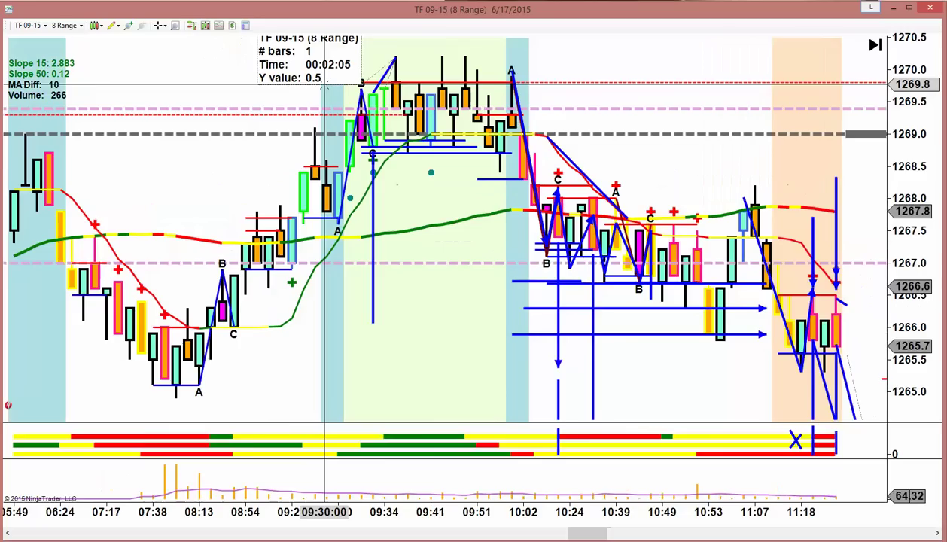
pyautogui.scroll(3, 325, 85)
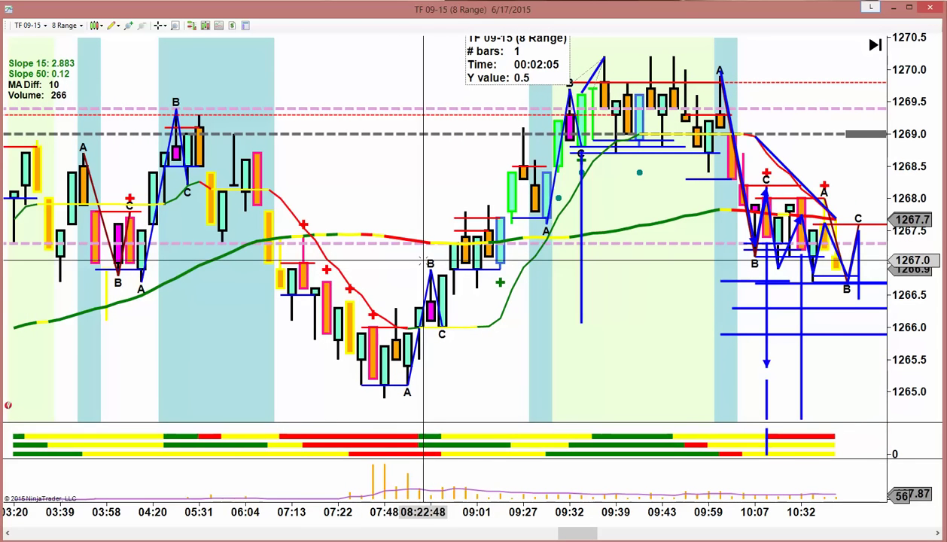
pyautogui.scroll(8, 420, 260)
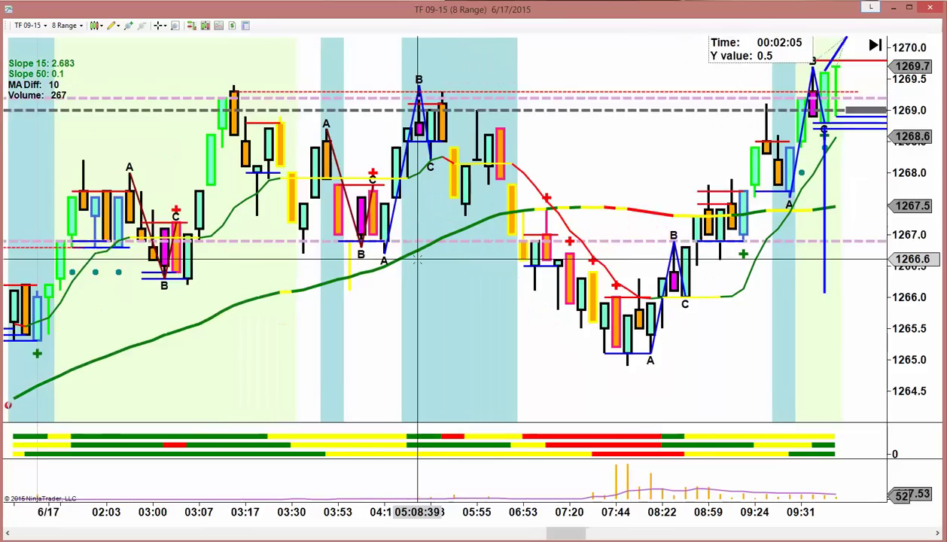
pyautogui.scroll(15, 418, 260)
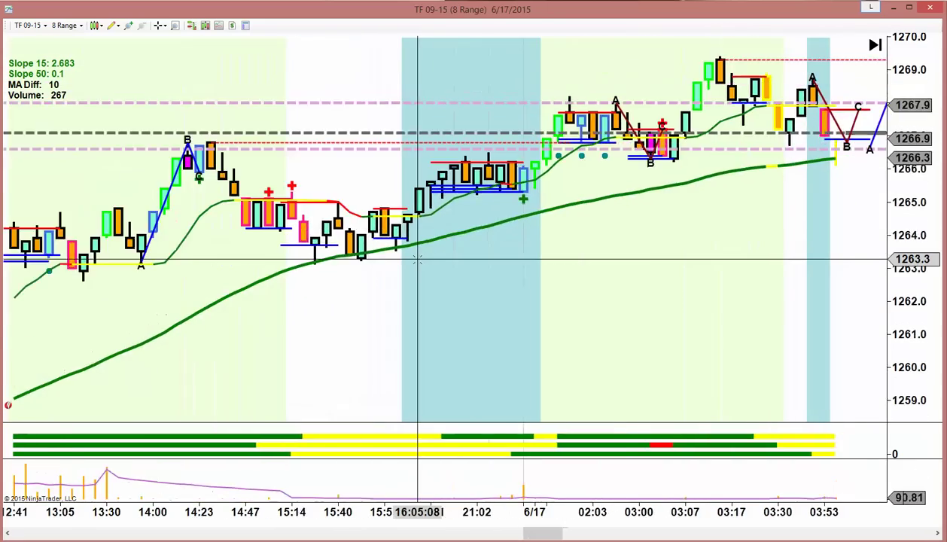
pyautogui.scroll(12, 417, 260)
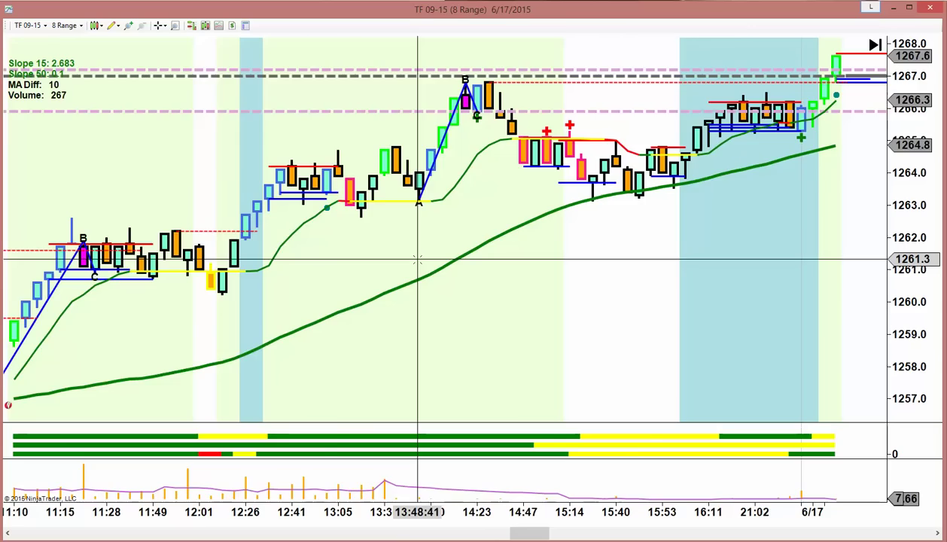
pyautogui.scroll(12, 418, 260)
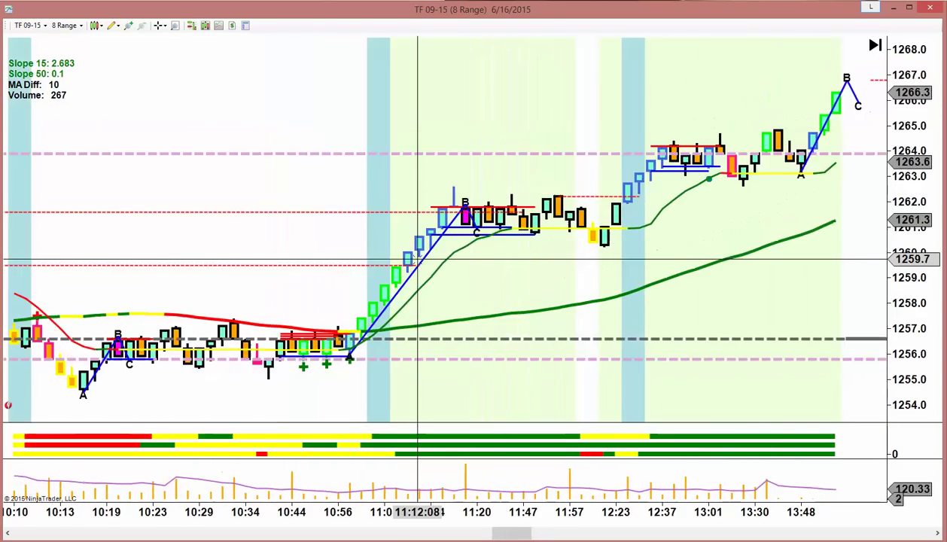
pyautogui.scroll(12, 417, 259)
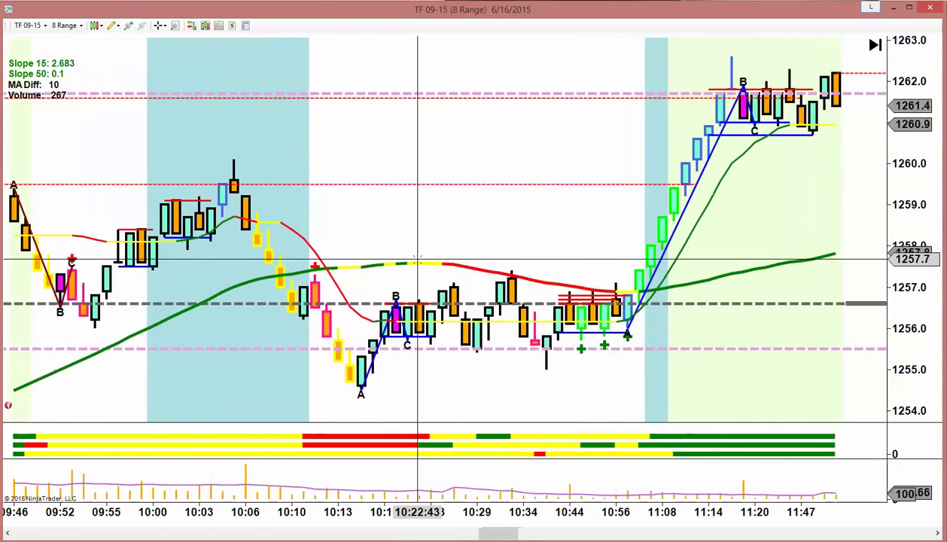
pyautogui.scroll(12, 418, 259)
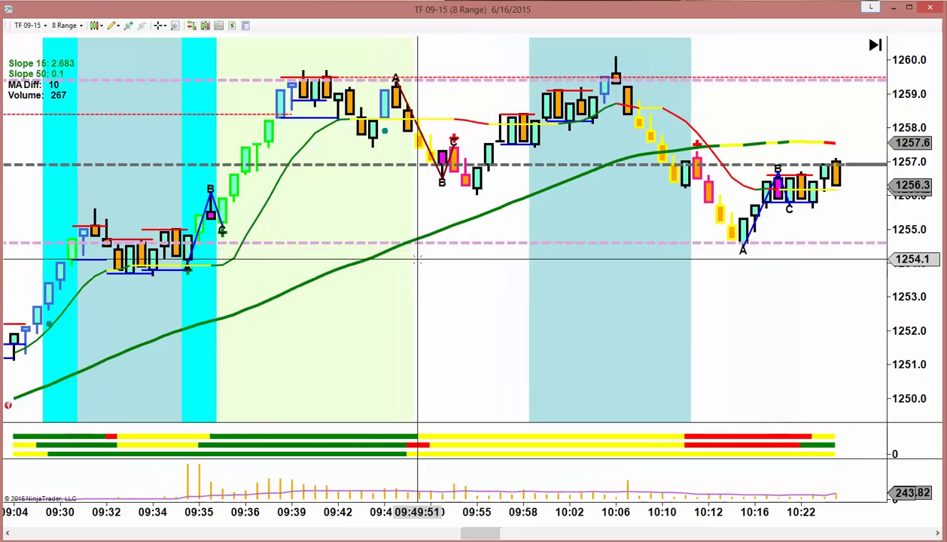
pyautogui.scroll(6, 417, 259)
pyautogui.scroll(1, 418, 260)
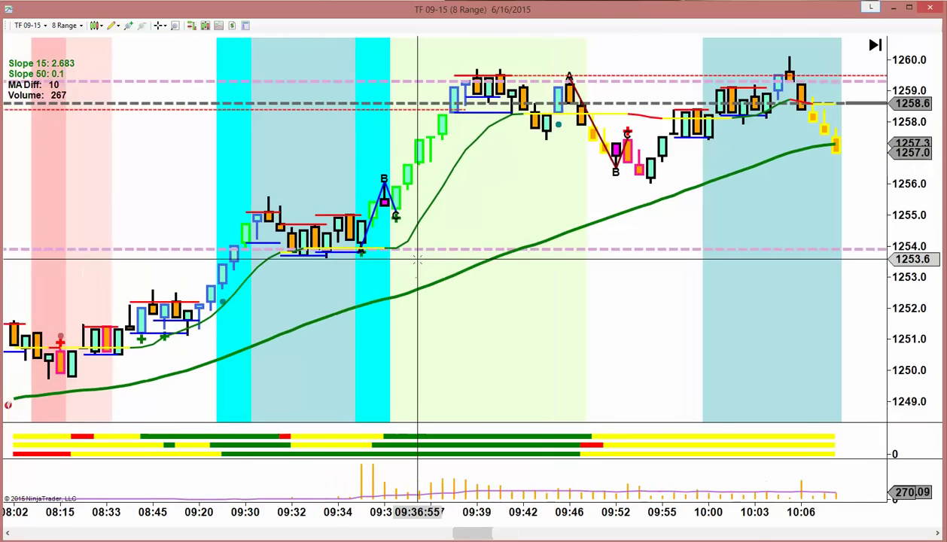
pyautogui.scroll(15, 417, 260)
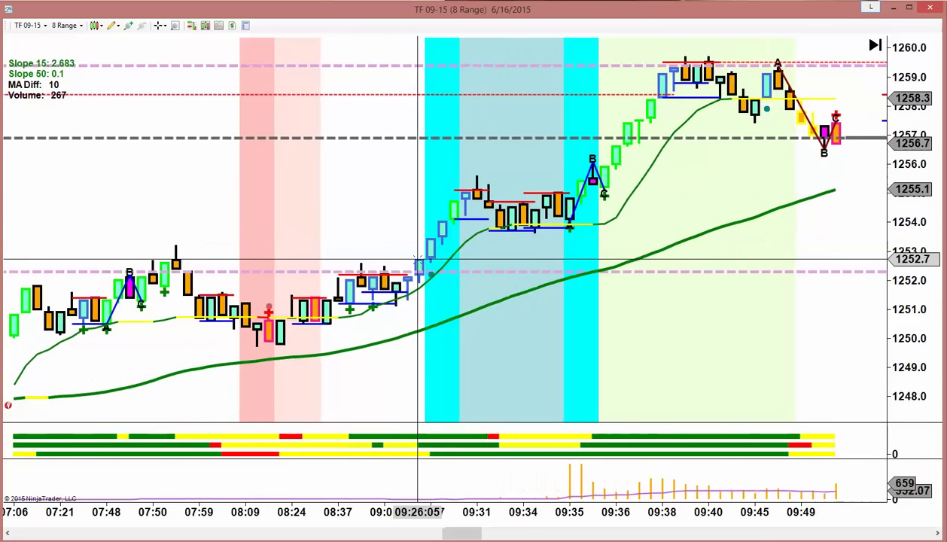
pyautogui.scroll(15, 417, 260)
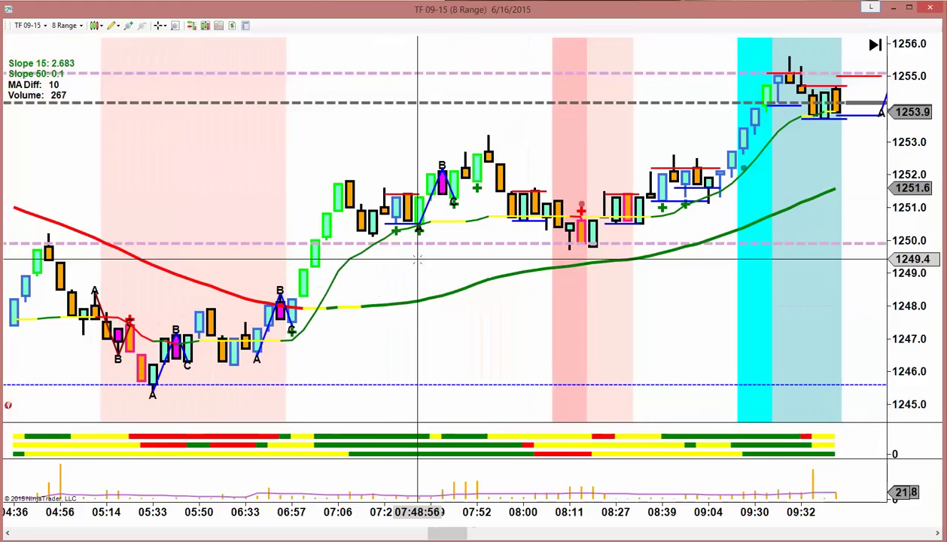
pyautogui.scroll(15, 417, 259)
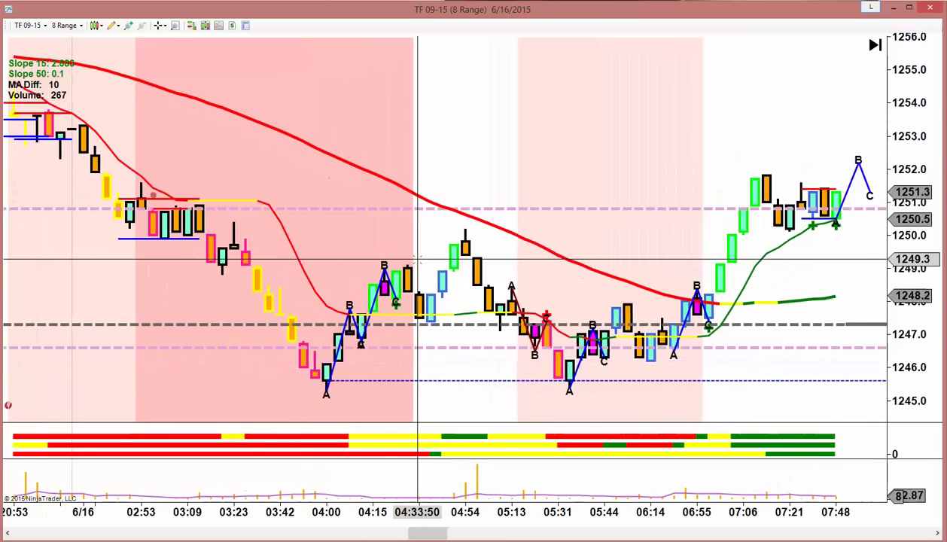
pyautogui.scroll(5, 418, 260)
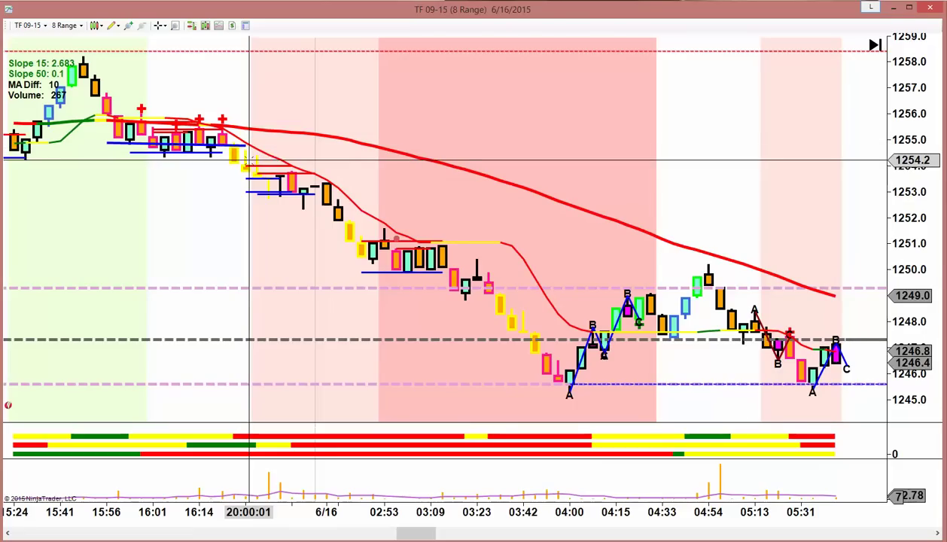
# Draw vertical lines beneath the 16:14 consolidation down to the price panel's base, and a rectangle around the green segment of the middle indicator bar
pyautogui.moveTo(199, 167)
pyautogui.mouseDown()
pyautogui.moveTo(209, 376)
pyautogui.moveTo(199, 385)
pyautogui.moveTo(213, 445)
pyautogui.mouseUp()
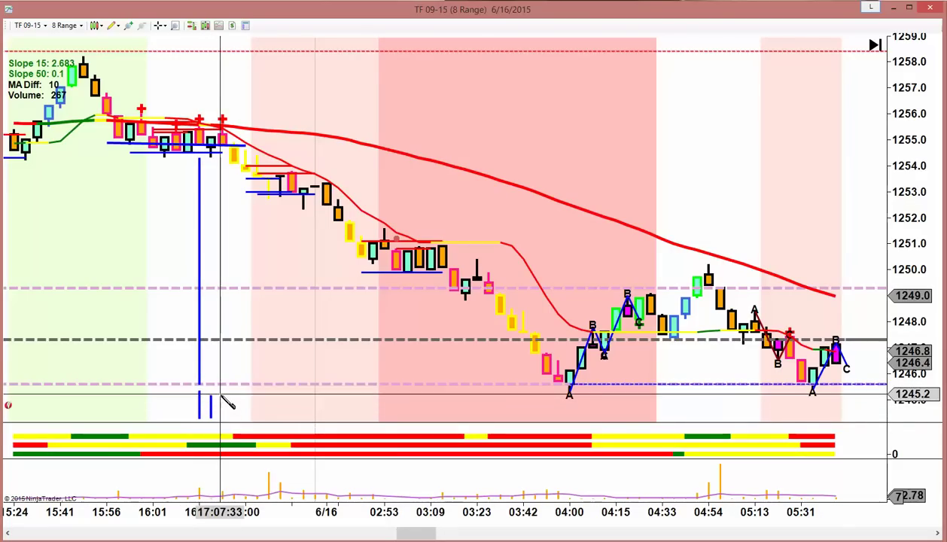
pyautogui.moveTo(223, 395); pyautogui.dragTo(223, 420)
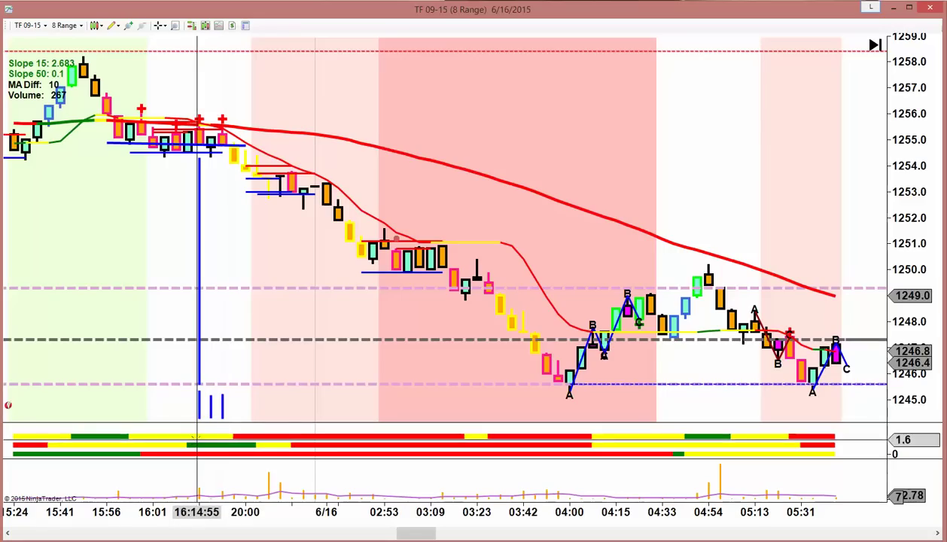
pyautogui.click(115, 25)
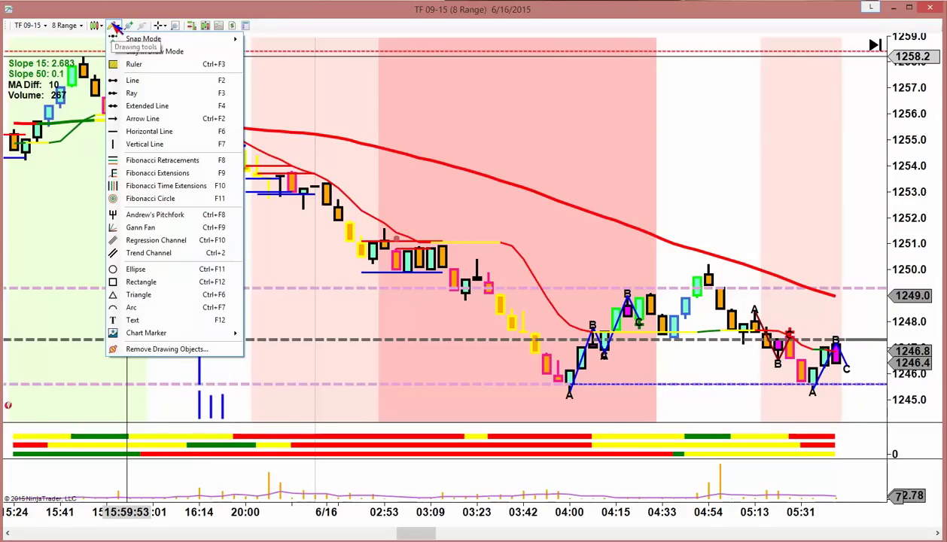
pyautogui.click(146, 282)
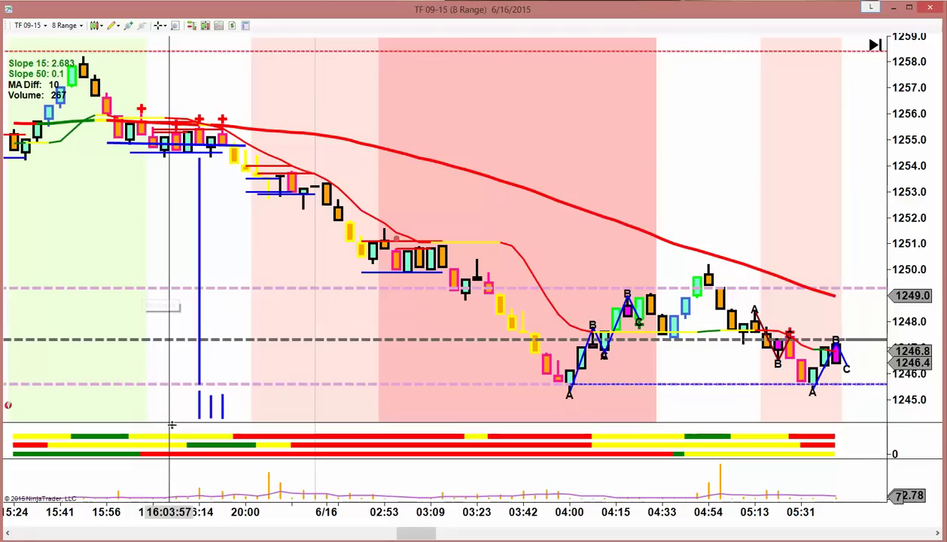
pyautogui.moveTo(187, 446); pyautogui.dragTo(285, 455)
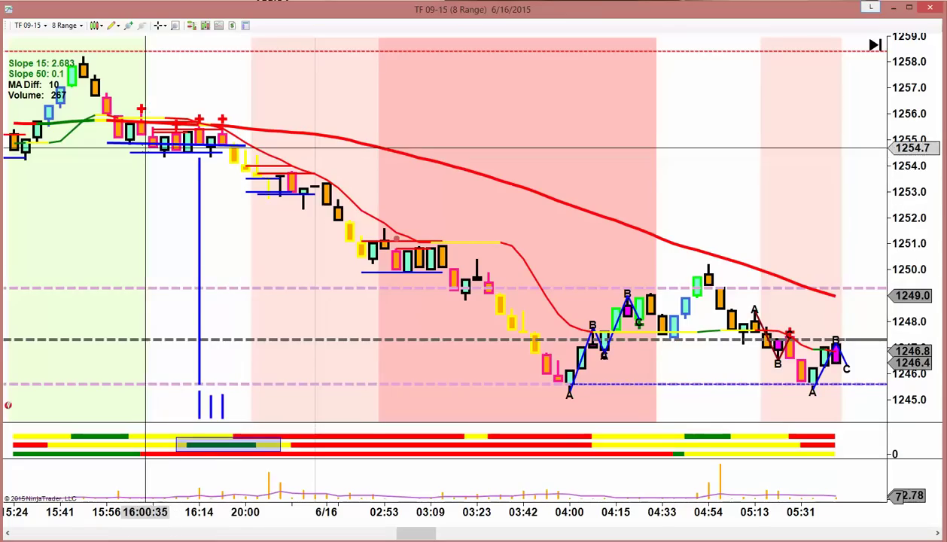
# Draw falling lines along the 20:00 drop from about 1255.1 to 1252.9 and 1256.0 to 1252.6, and trace the rebound to about 1254.0
pyautogui.click(222, 136)
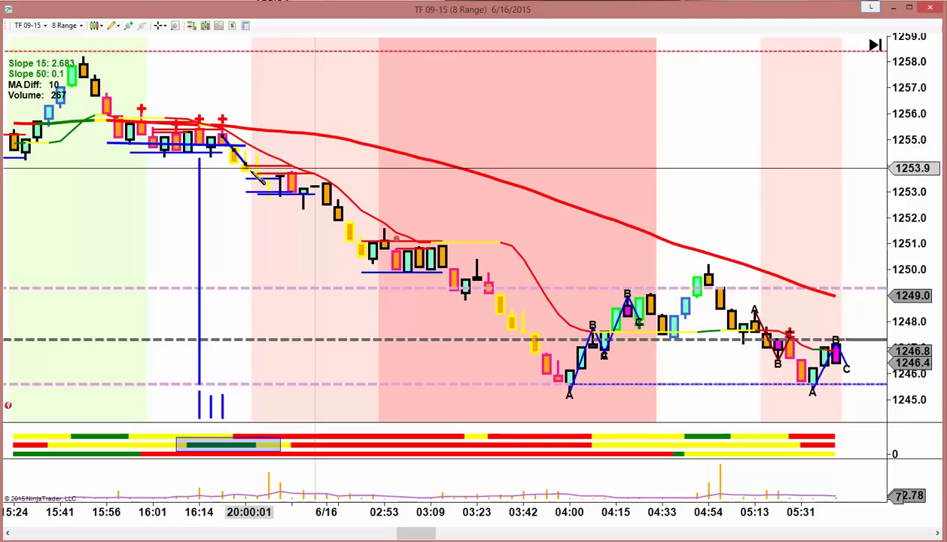
pyautogui.click(268, 194)
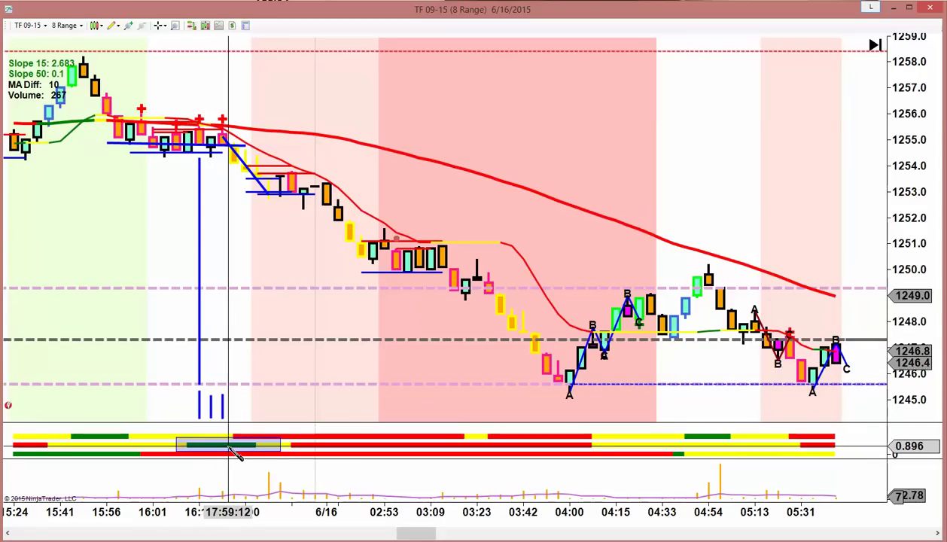
pyautogui.click(212, 115)
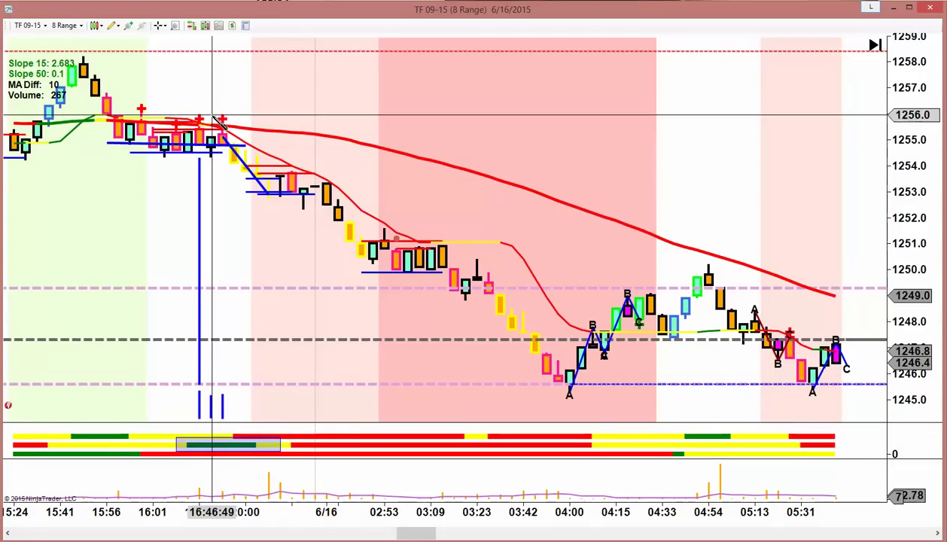
pyautogui.click(281, 201)
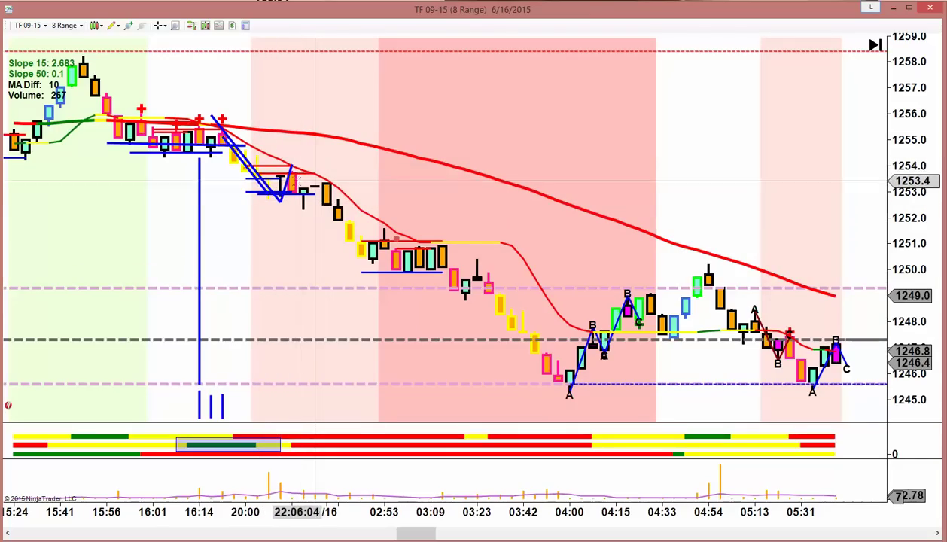
# Draw vertical lines below the 22:06 and 02:08 pullback bars, trace the swing between them, and extend the 02:08 line through the indicator bars
pyautogui.click(292, 194)
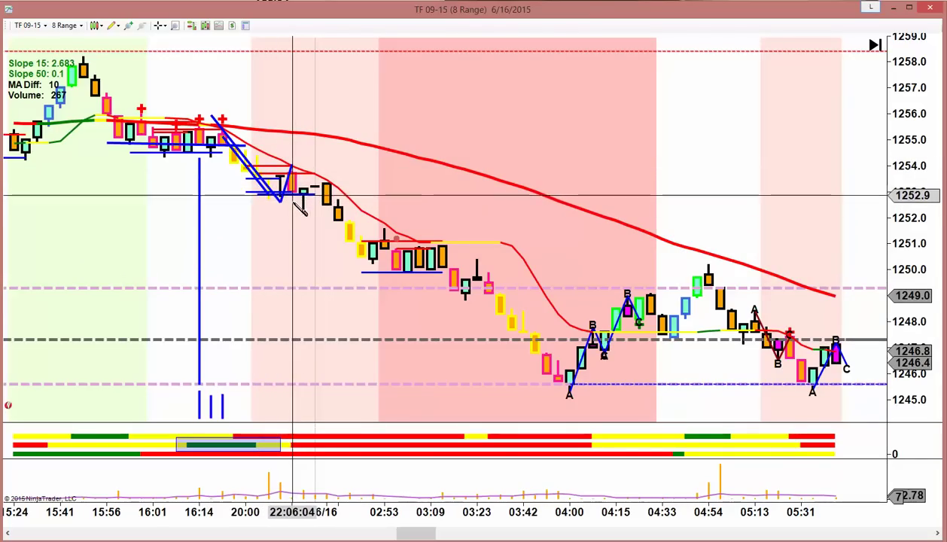
pyautogui.click(293, 353)
pyautogui.click(296, 354)
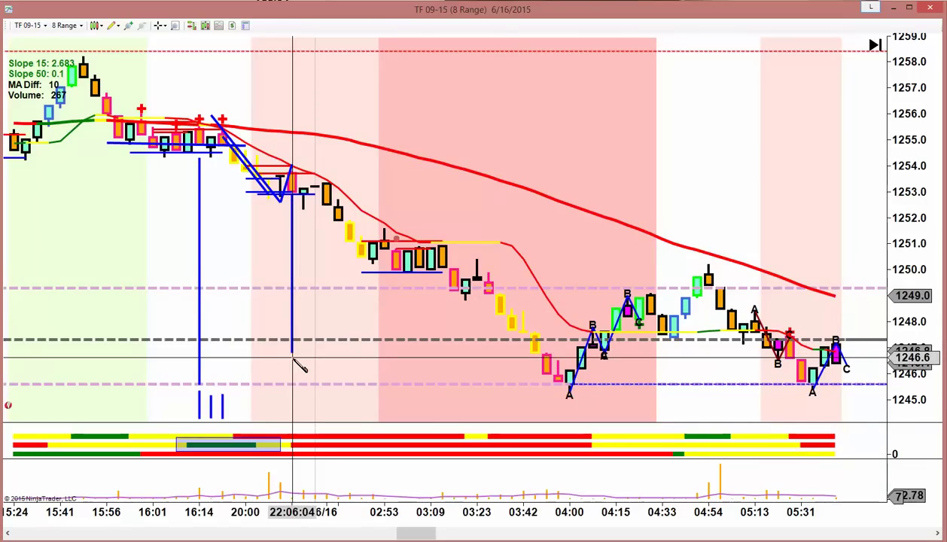
pyautogui.click(293, 437)
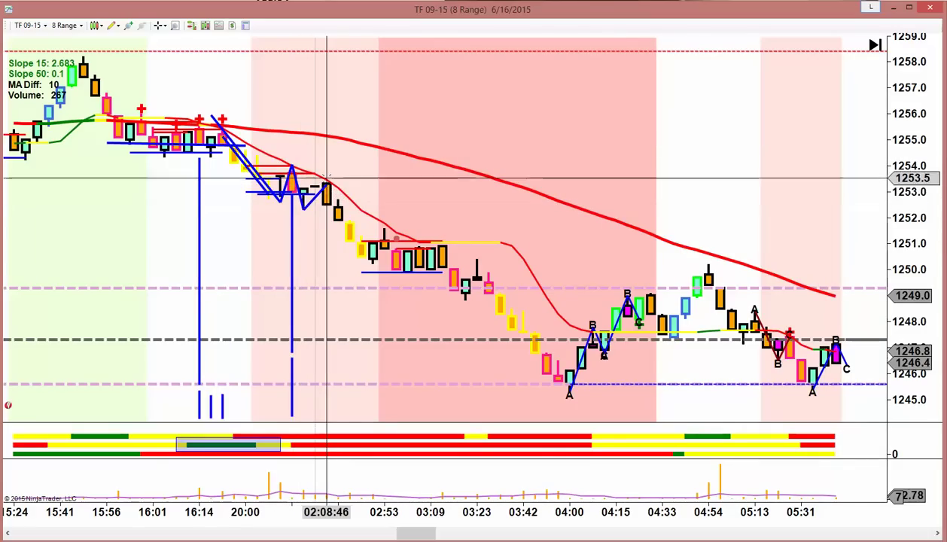
pyautogui.moveTo(326, 204); pyautogui.dragTo(327, 424)
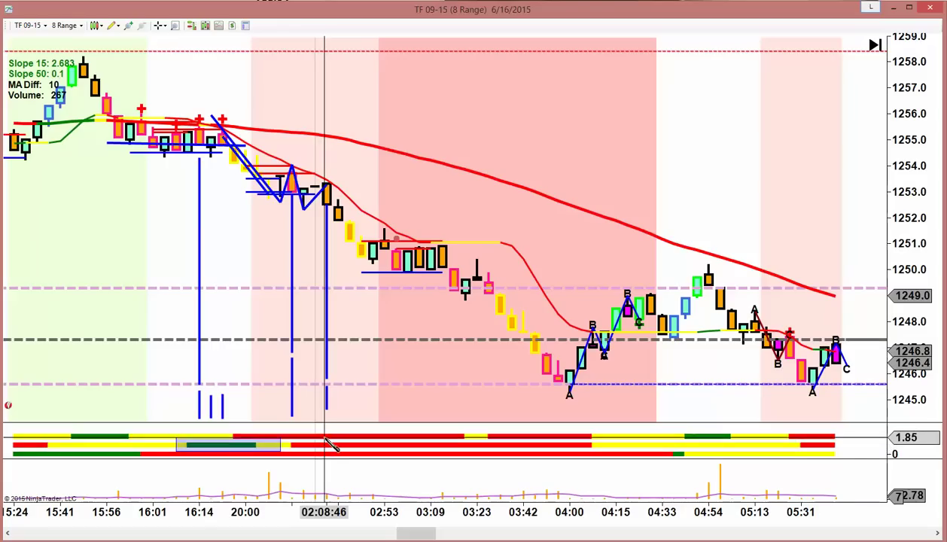
pyautogui.click(328, 443)
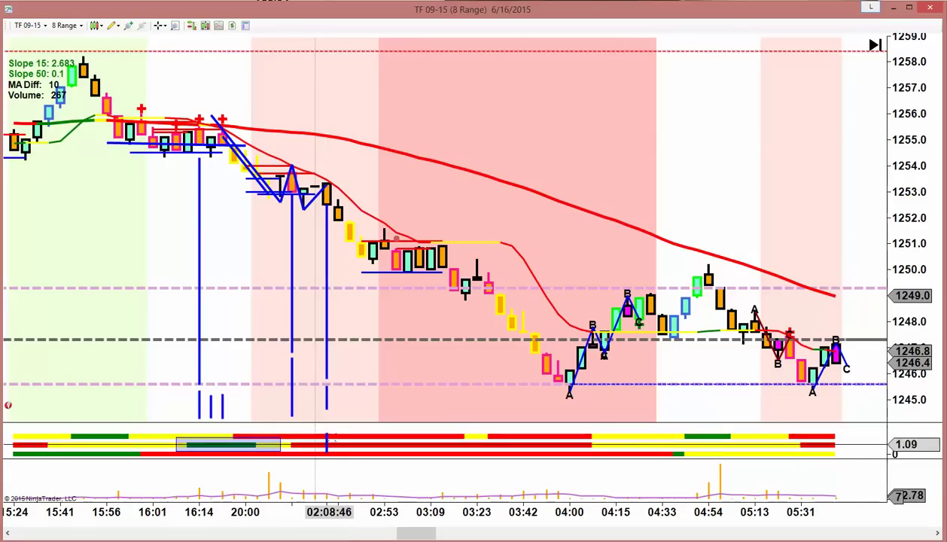
# Measure the drop following the 02:08 pullback with the Ruler, ending at the low just before 02:53, and place its label beside the decline
pyautogui.click(113, 26)
pyautogui.click(132, 64)
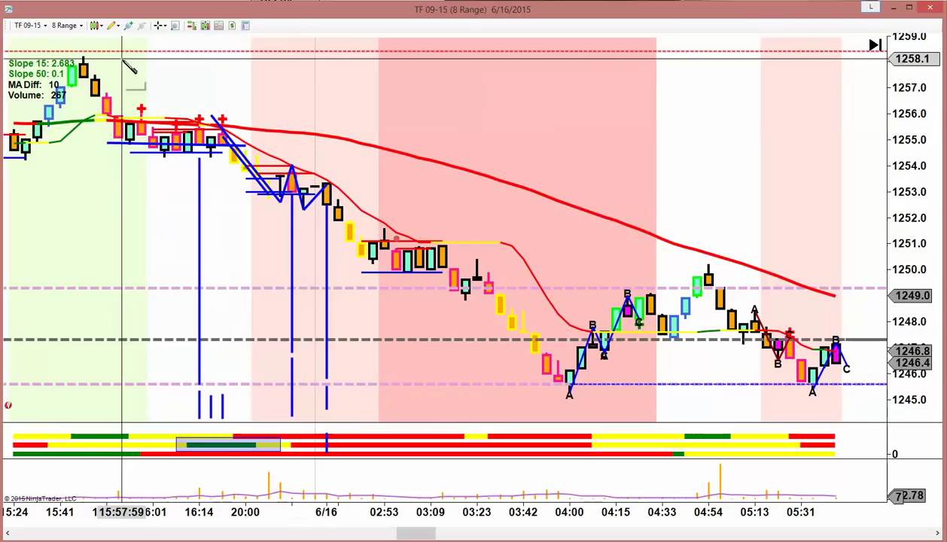
pyautogui.click(336, 207)
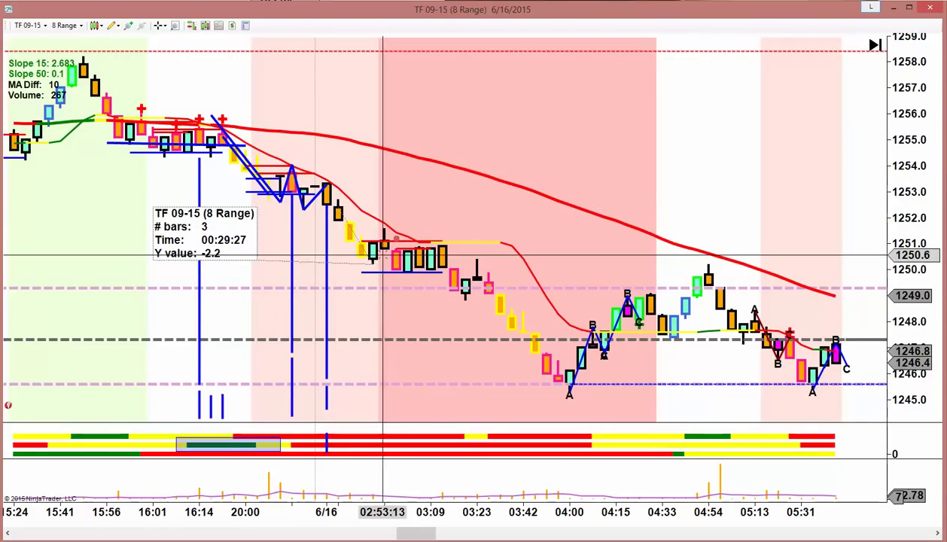
pyautogui.click(340, 244)
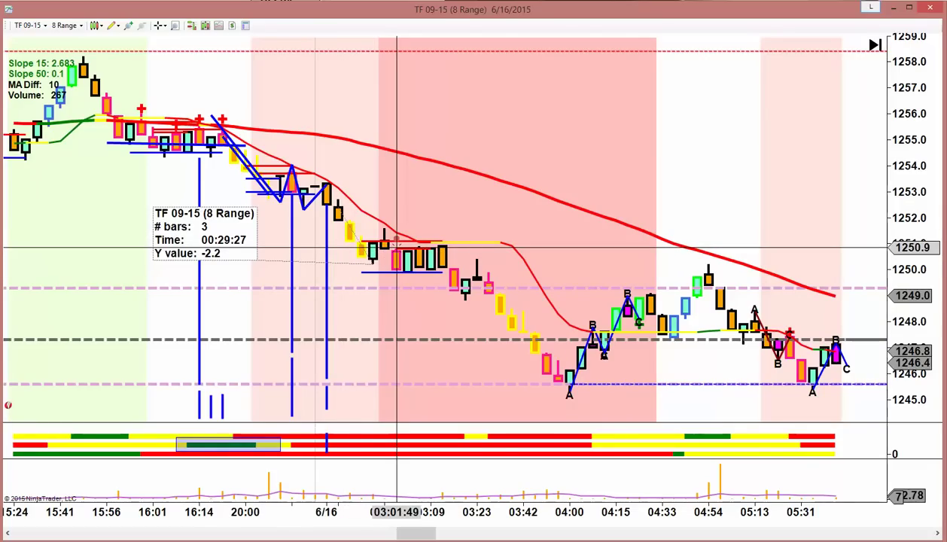
# On the 6/15 afternoon section, draw a line along the 14:51 drop from about 1256.0 to 1253.4, and trace the rebound to about 1254.9
pyautogui.scroll(10, 411, 247)
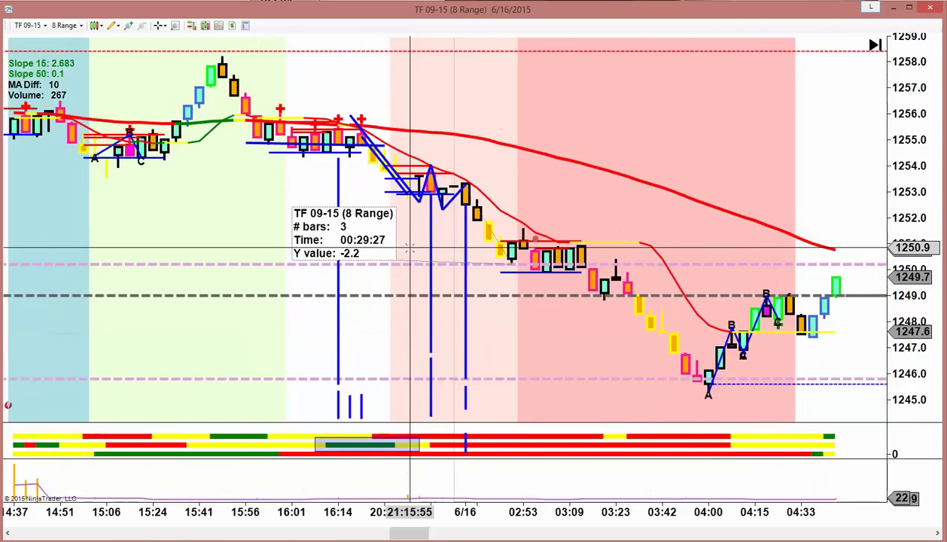
pyautogui.scroll(13, 410, 247)
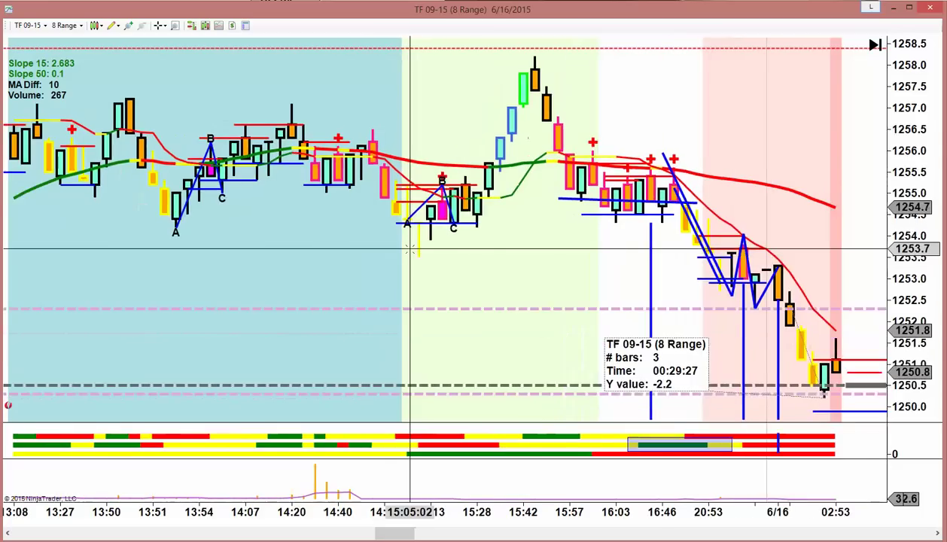
pyautogui.scroll(10, 410, 246)
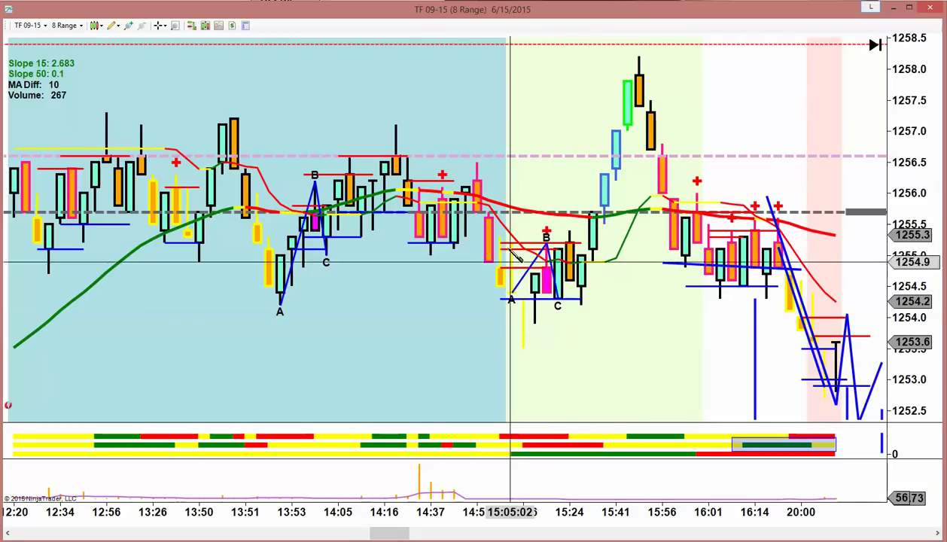
pyautogui.click(480, 188)
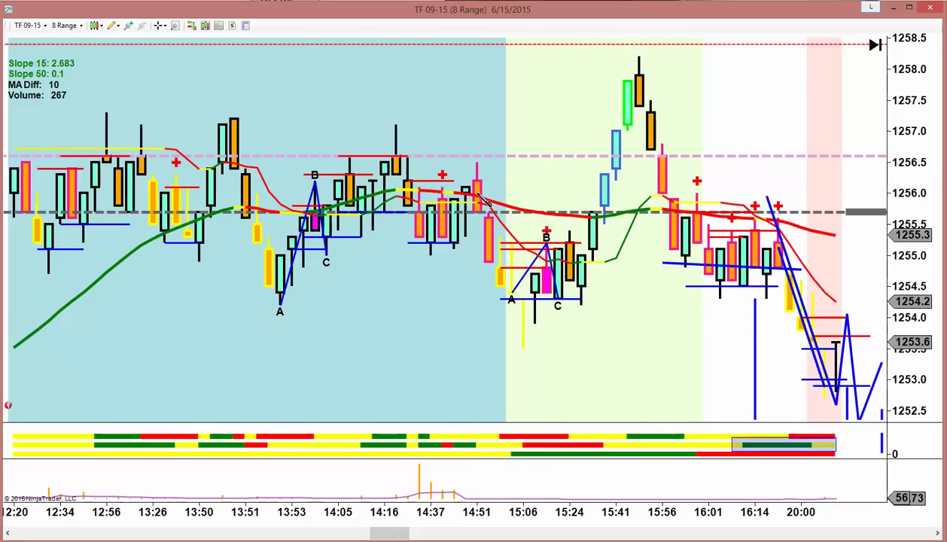
pyautogui.click(524, 353)
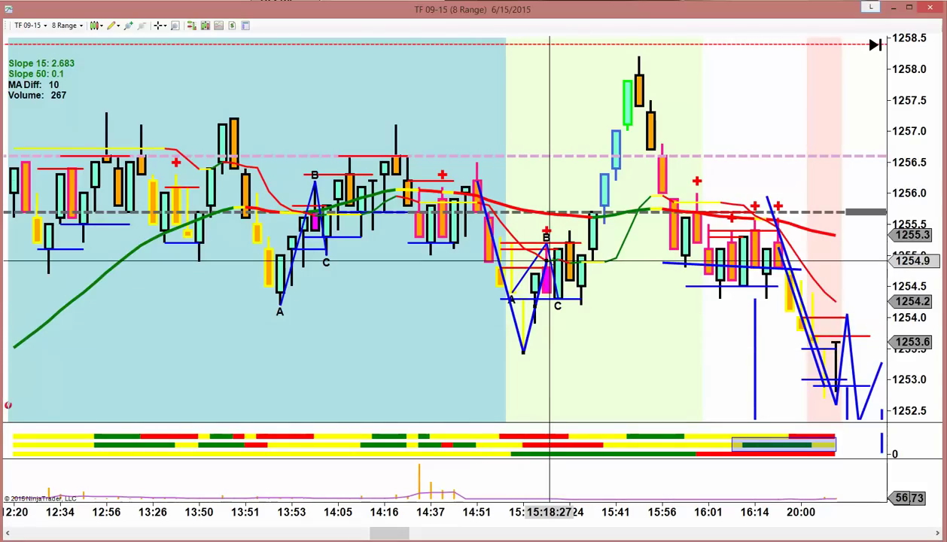
# Draw a vertical line below the 15:18 pullback bar and a falling line along the drop from about 1256.2 to 1253.4
pyautogui.click(553, 299)
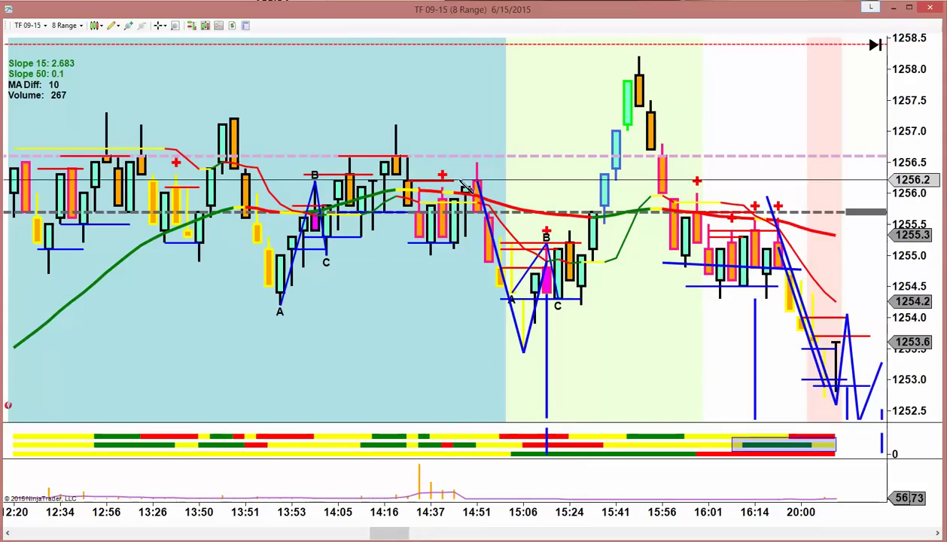
pyautogui.click(467, 179)
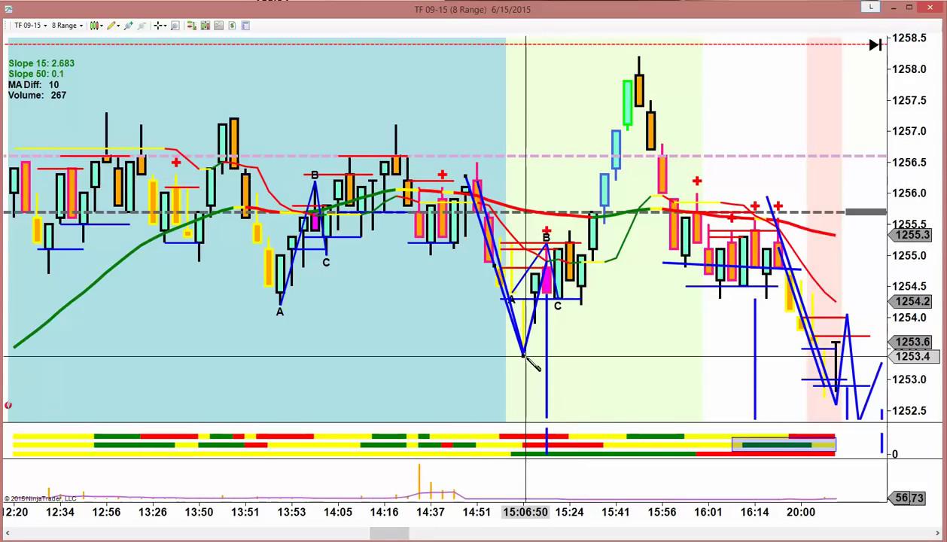
pyautogui.click(526, 359)
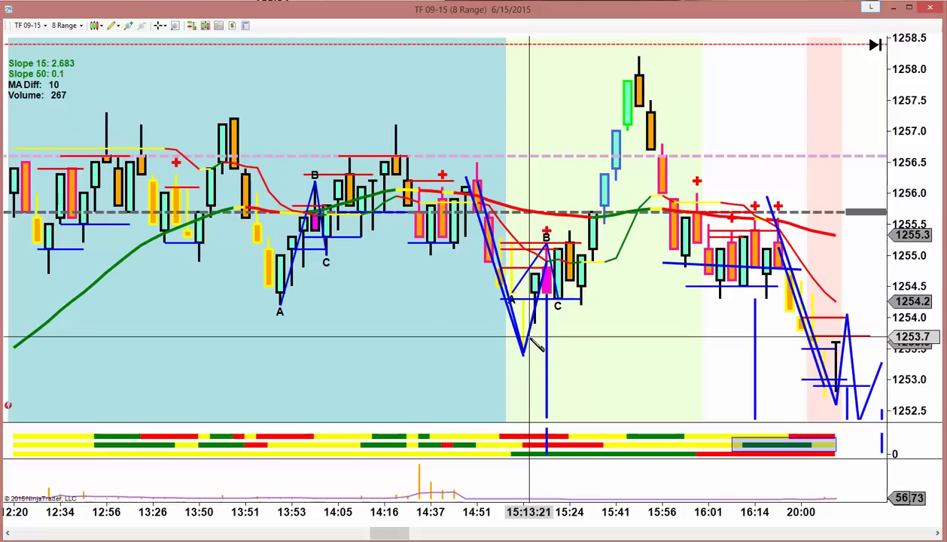
# Mark the falling moving averages above the pullback with lines, and trace the rally from about 1254.3 to the high near 1258.1
pyautogui.click(499, 197)
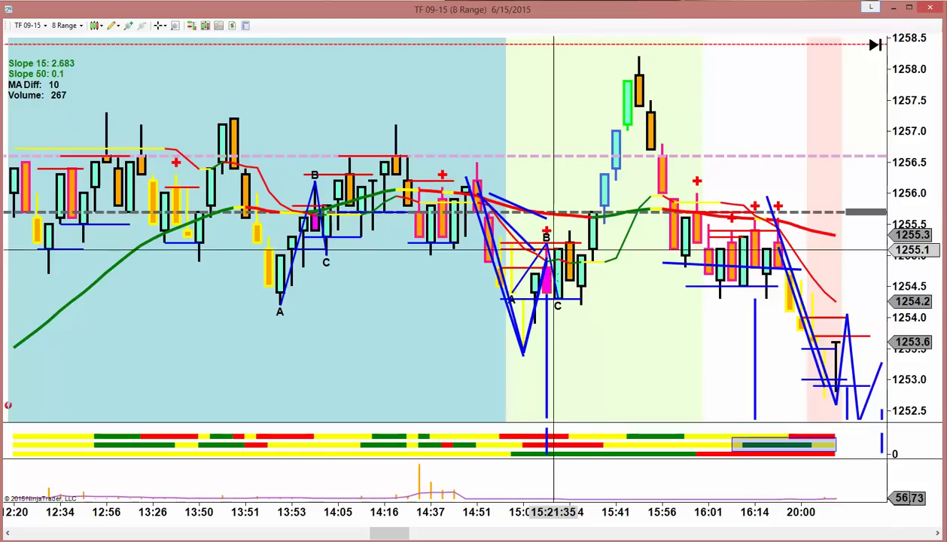
pyautogui.click(547, 218)
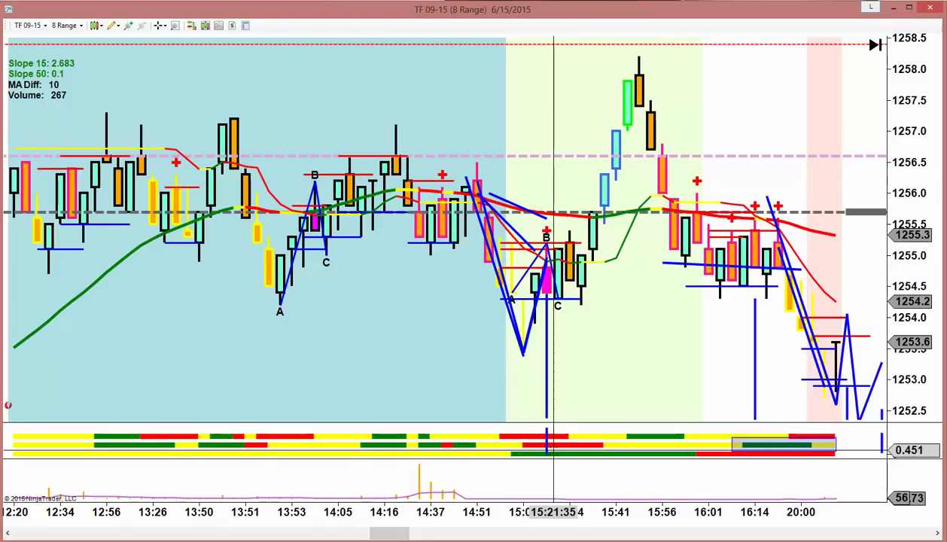
pyautogui.moveTo(551, 300); pyautogui.dragTo(638, 58)
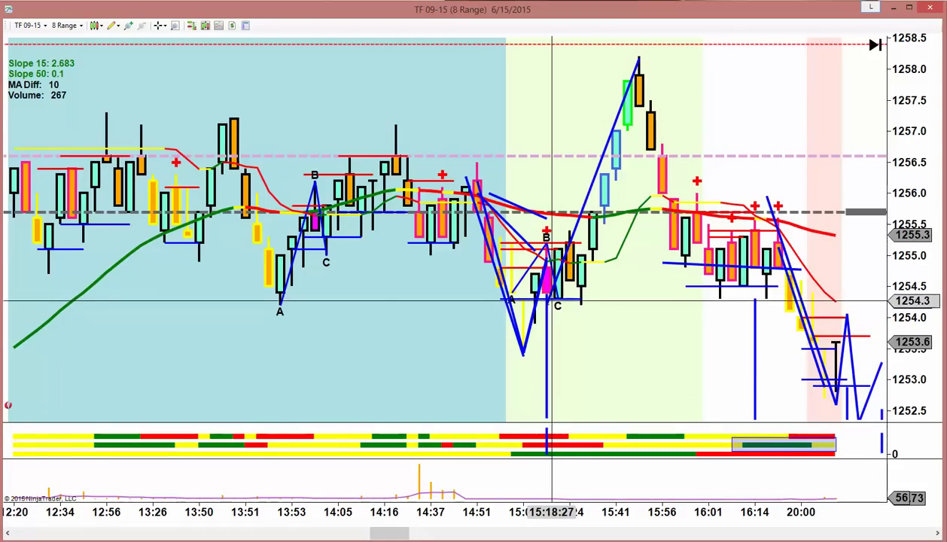
# On the 6/15 morning section, draw a vertical line from point C of the 11:00 ABC setup down to about 1244.1
pyautogui.scroll(10, 552, 301)
pyautogui.scroll(8, 551, 301)
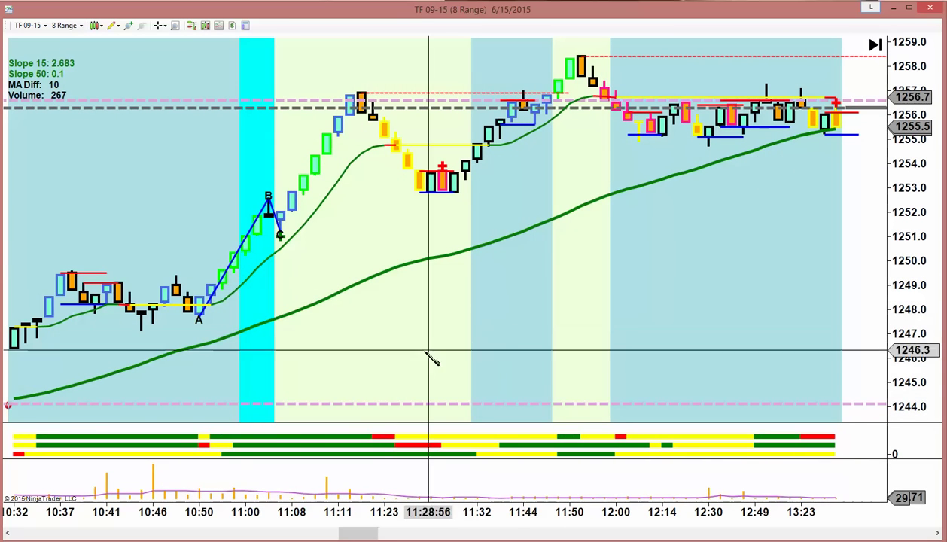
pyautogui.click(280, 403)
pyautogui.click(291, 244)
pyautogui.moveTo(291, 244)
pyautogui.mouseDown()
pyautogui.moveTo(284, 218)
pyautogui.moveTo(281, 232)
pyautogui.mouseUp()
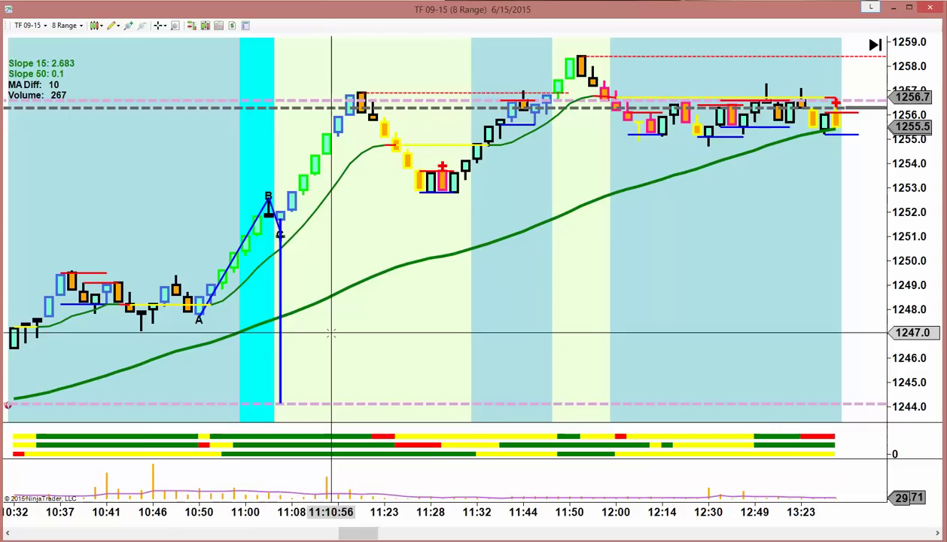
# Measure the rally after the 11:00 ABC setup with the Ruler, from about 1252.2 to 1256.9, and place its label beside the advance
pyautogui.click(117, 27)
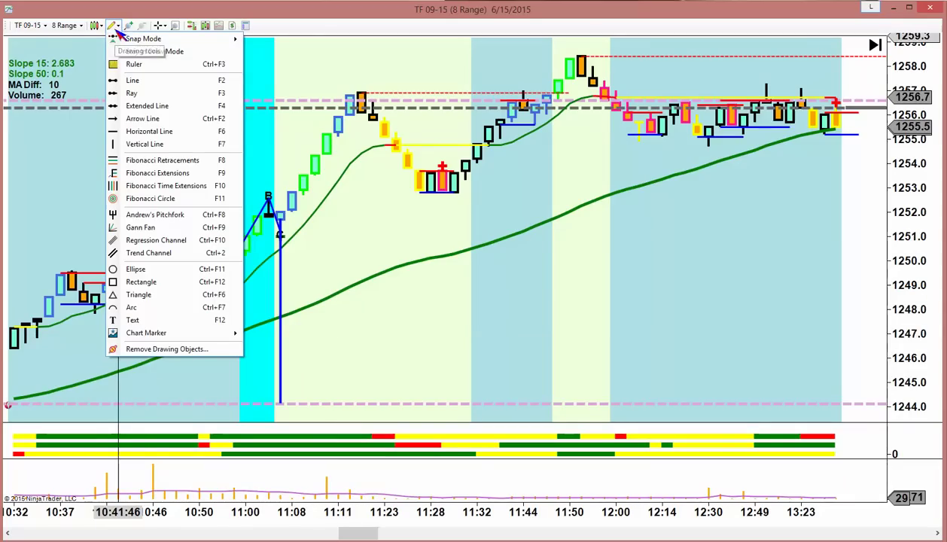
pyautogui.click(129, 65)
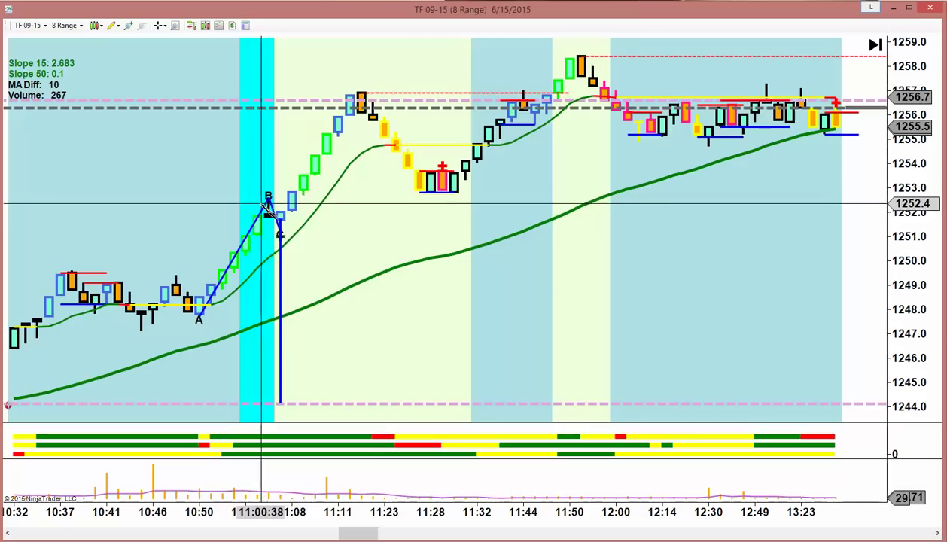
pyautogui.click(289, 209)
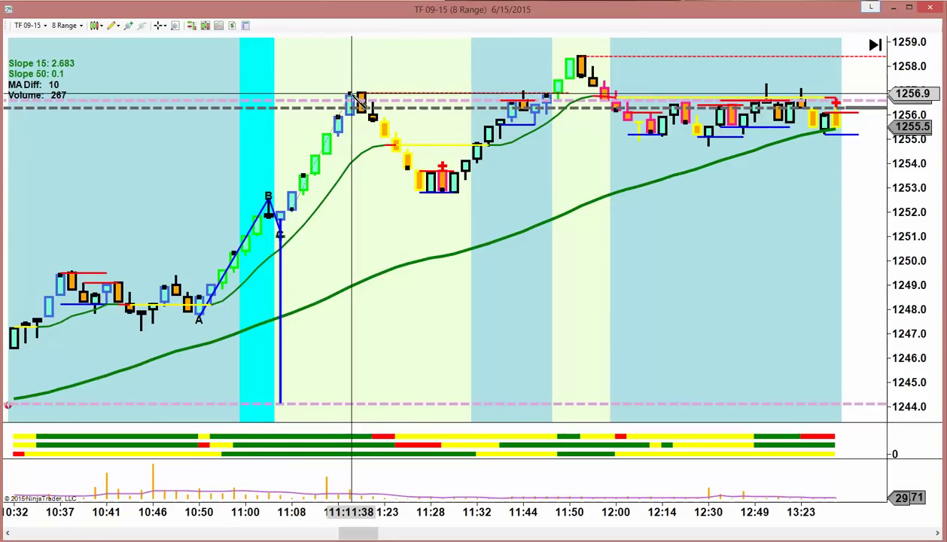
pyautogui.click(351, 96)
pyautogui.click(244, 139)
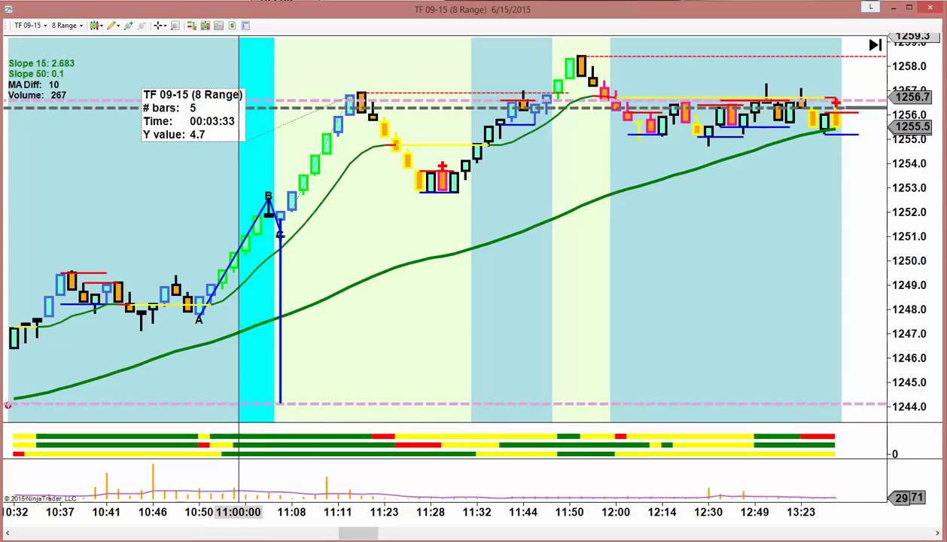
# Bring the ZB 09-15 3 Range chart window over the TF chart and enlarge it to fill the screen
pyautogui.moveTo(193, 0); pyautogui.dragTo(219, 10)
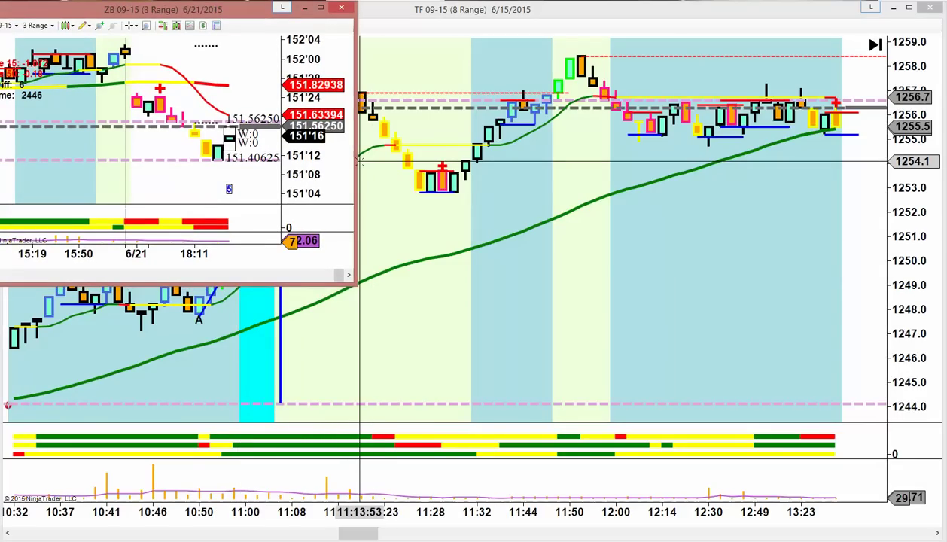
pyautogui.moveTo(356, 162); pyautogui.dragTo(945, 145)
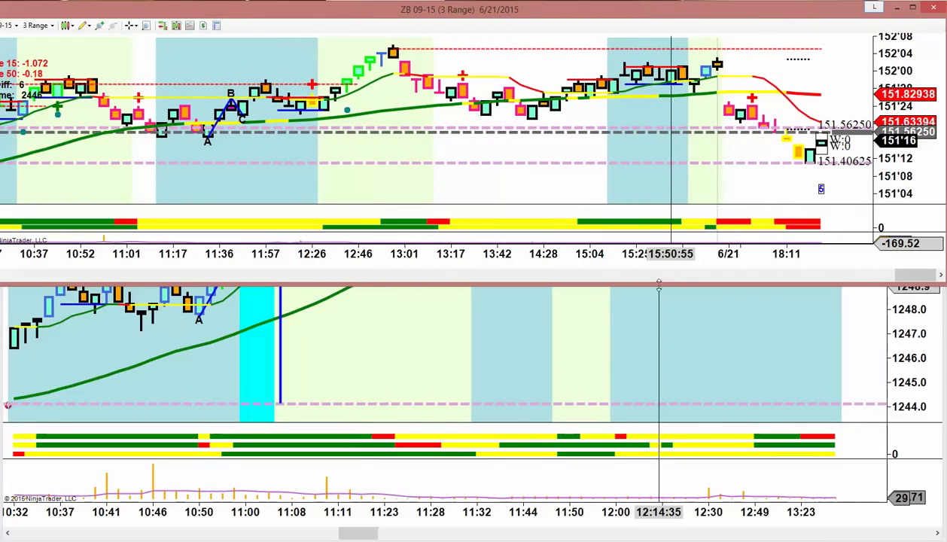
pyautogui.moveTo(658, 283); pyautogui.dragTo(684, 537)
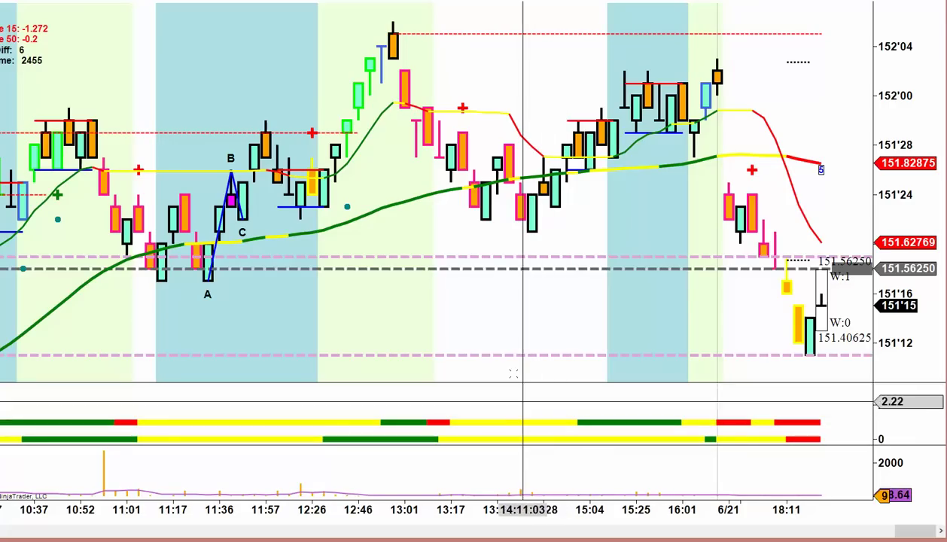
# At the 15:23 ABC setup before 6/19, draw a horizontal line at about 149'20 and a rising line from point C to about 150'03
pyautogui.scroll(2, 513, 374)
pyautogui.scroll(5, 513, 374)
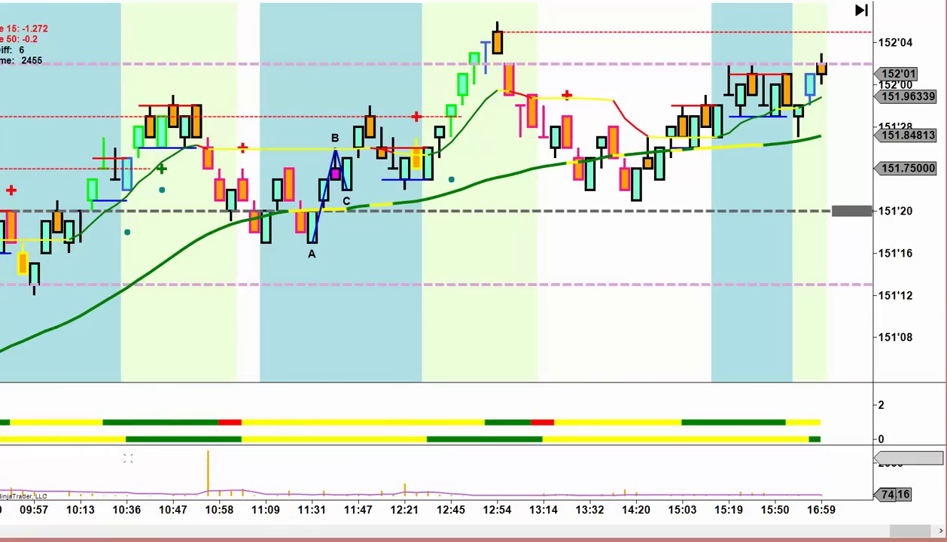
pyautogui.scroll(8, 130, 457)
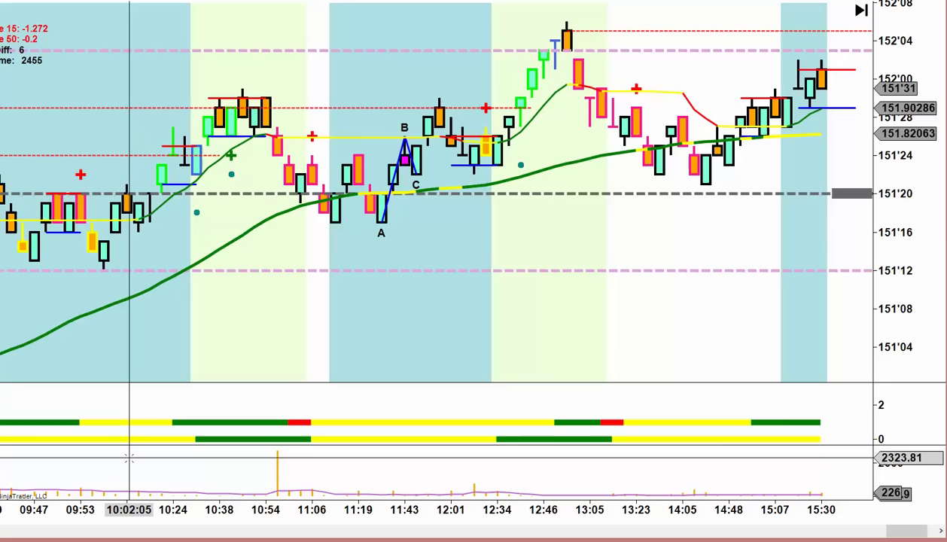
pyautogui.scroll(4, 130, 457)
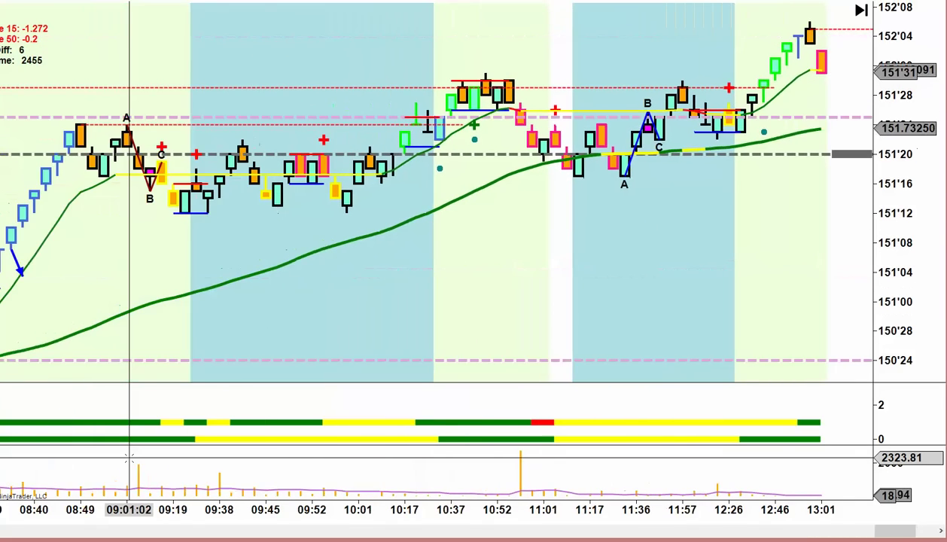
pyautogui.scroll(5, 129, 457)
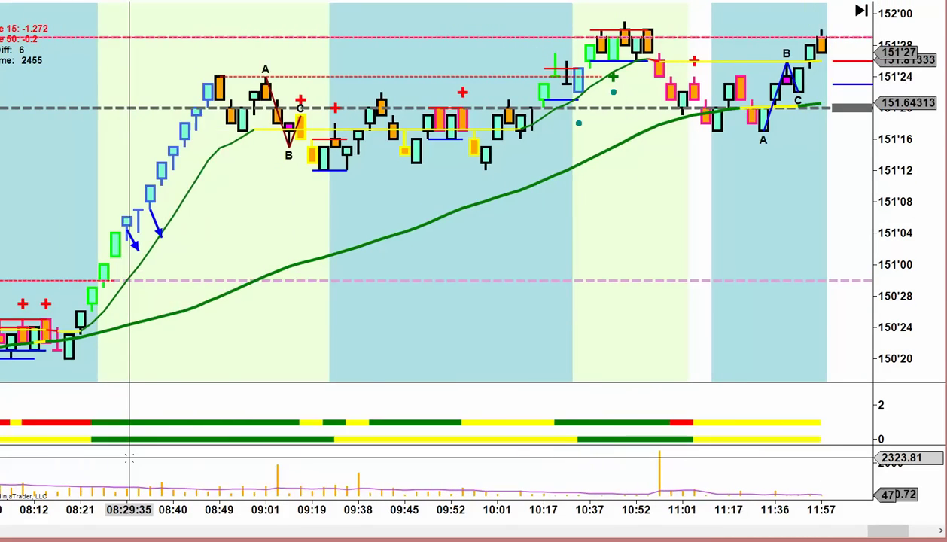
pyautogui.scroll(5, 131, 457)
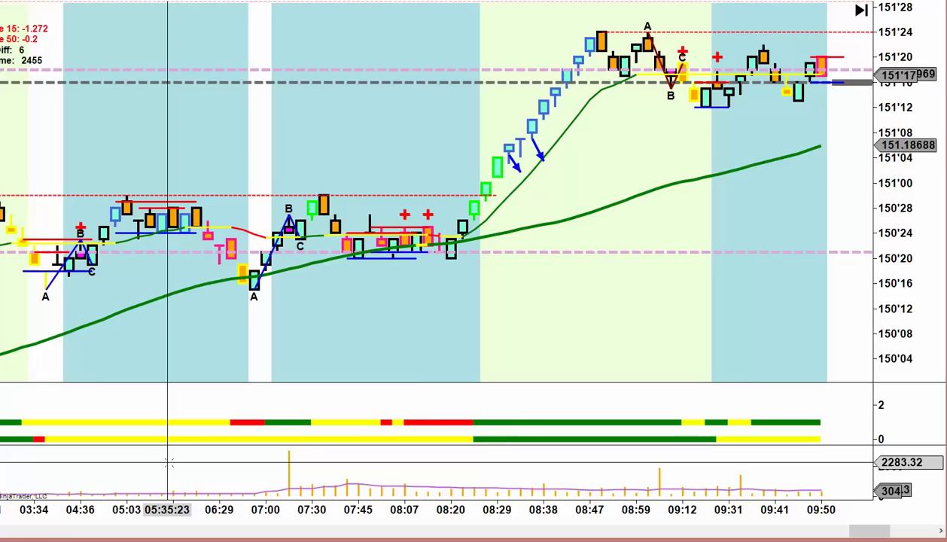
pyautogui.scroll(5, 168, 465)
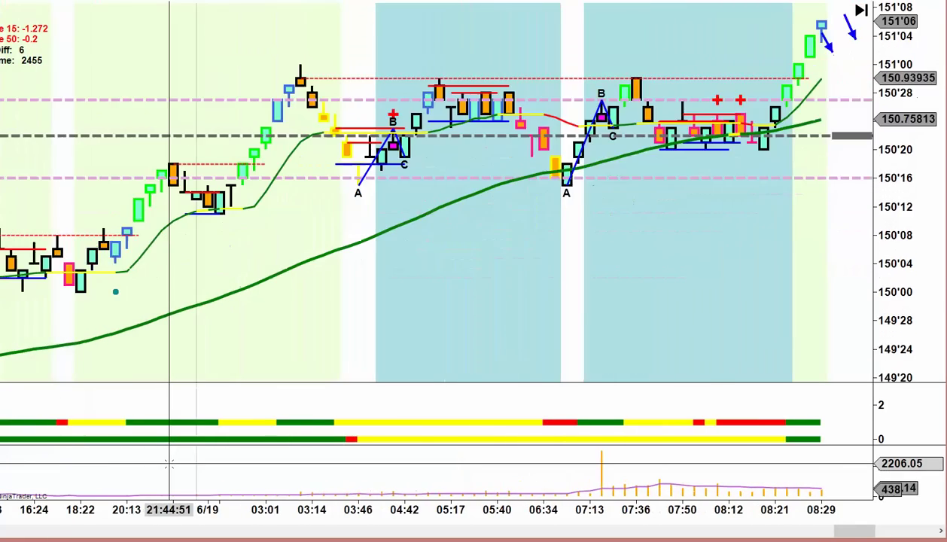
pyautogui.scroll(3, 136, 472)
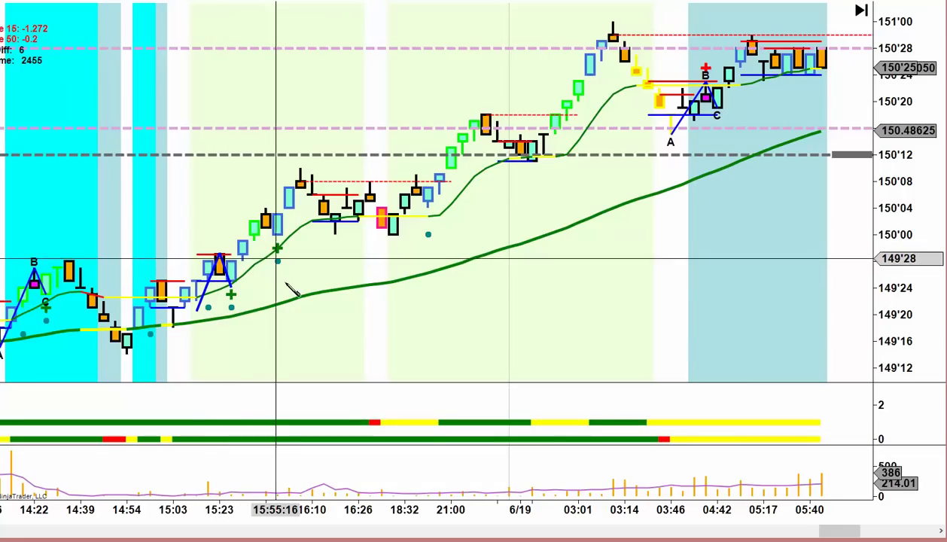
pyautogui.moveTo(192, 314); pyautogui.dragTo(363, 314)
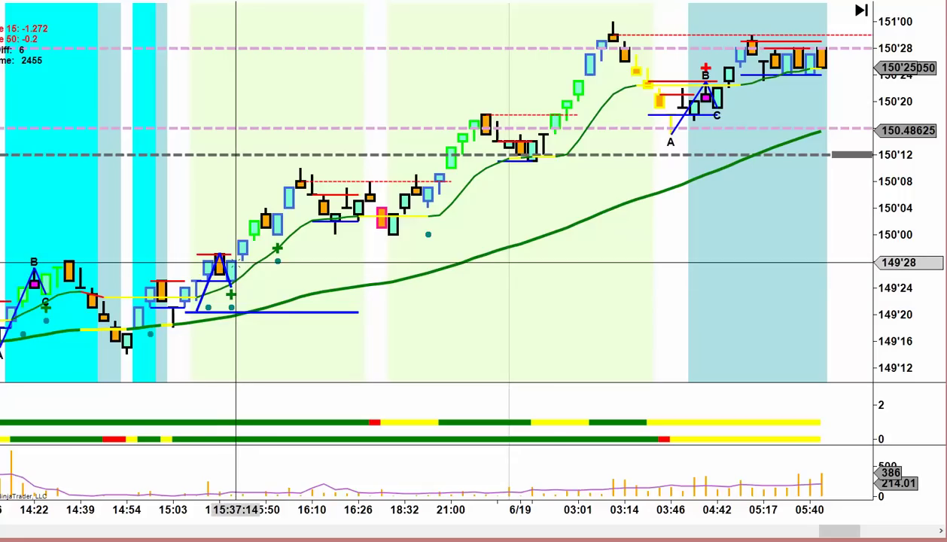
pyautogui.click(263, 215)
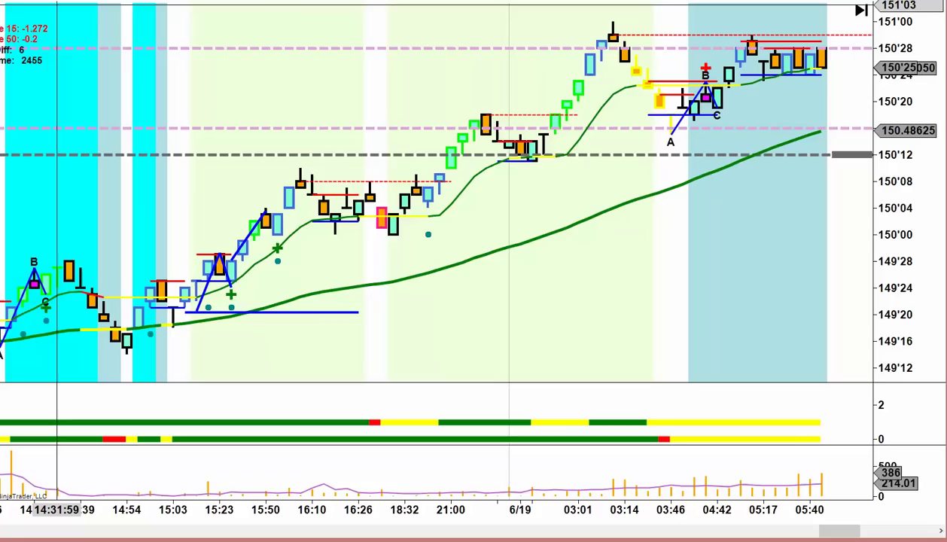
# Measure the rally after the 15:23 setup with two Rulers, ending at the highs near 150'04 and 150'10, placing the labels beside it
pyautogui.click(83, 2)
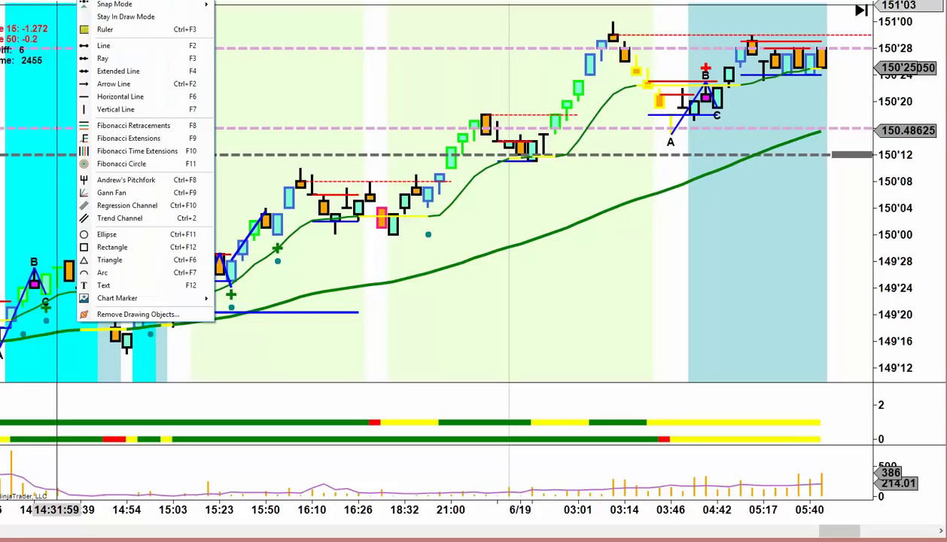
pyautogui.click(105, 29)
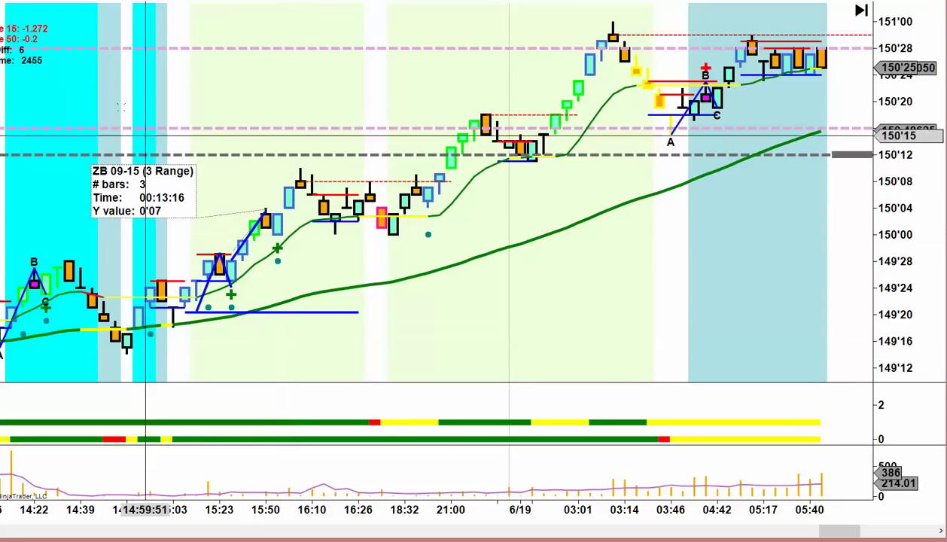
pyautogui.click(94, 1)
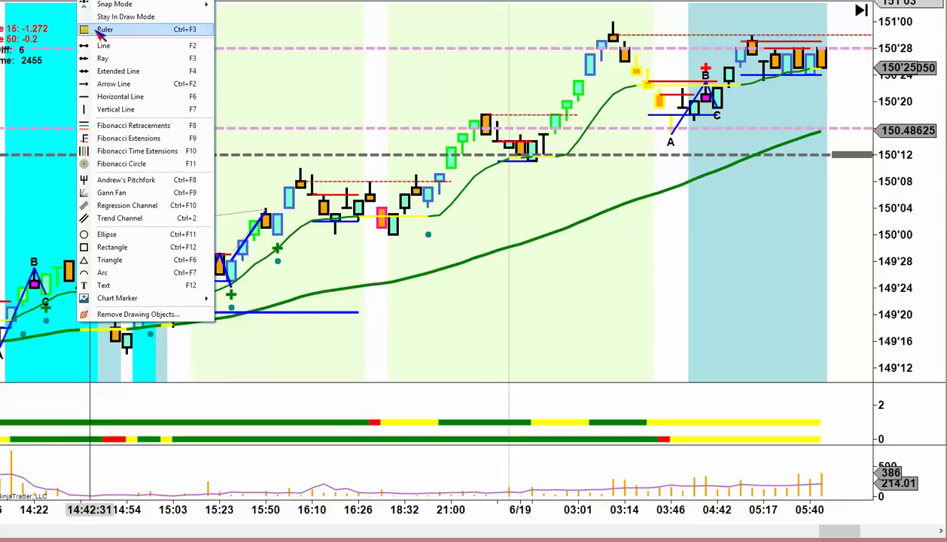
pyautogui.click(98, 33)
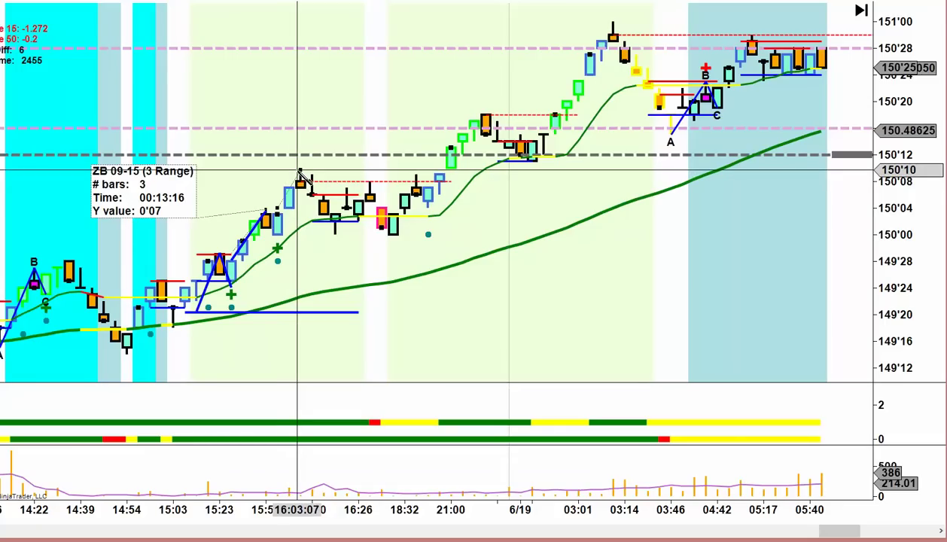
pyautogui.click(253, 168)
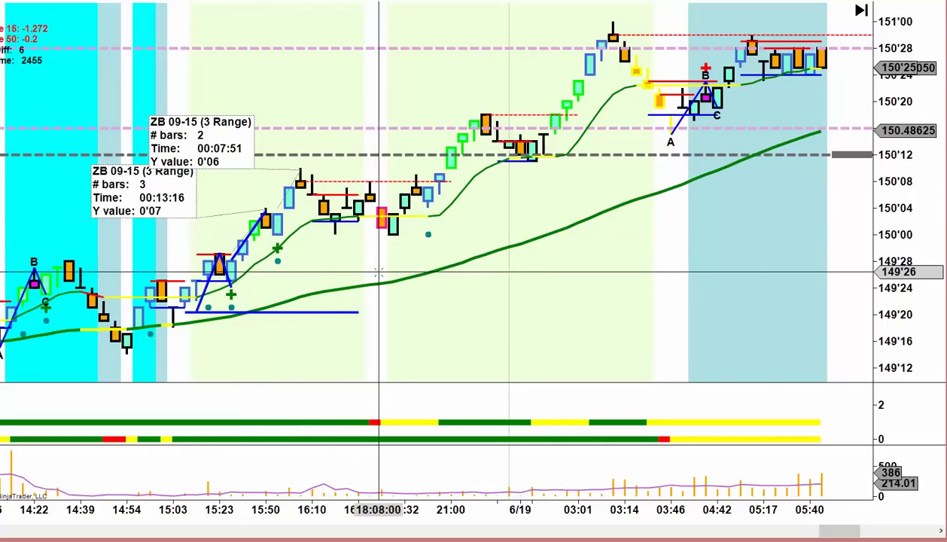
# Review the earlier ABC setups on the ZB 09-15 3 Range chart, going back from 6/19 to the 08:39 short setup
pyautogui.scroll(5, 353, 259)
pyautogui.scroll(1, 378, 272)
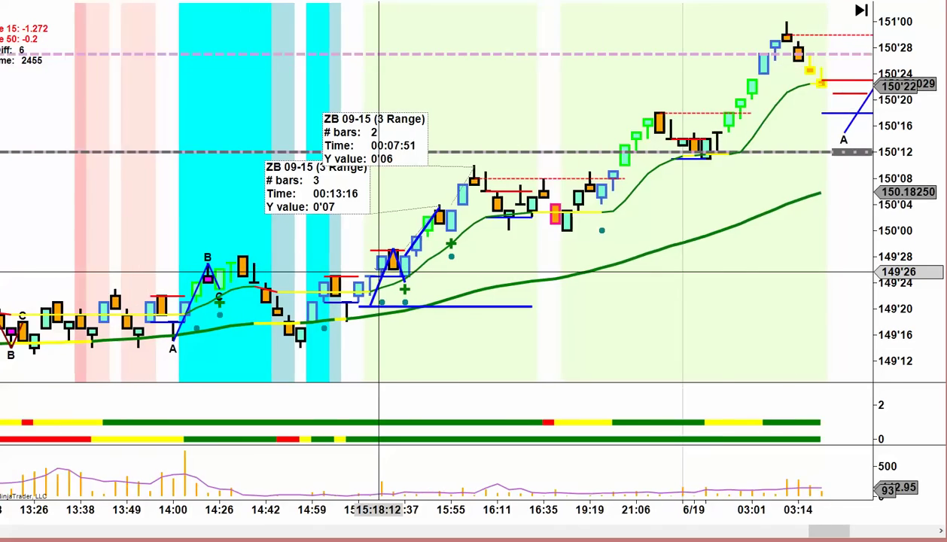
pyautogui.scroll(9, 378, 273)
pyautogui.scroll(14, 378, 272)
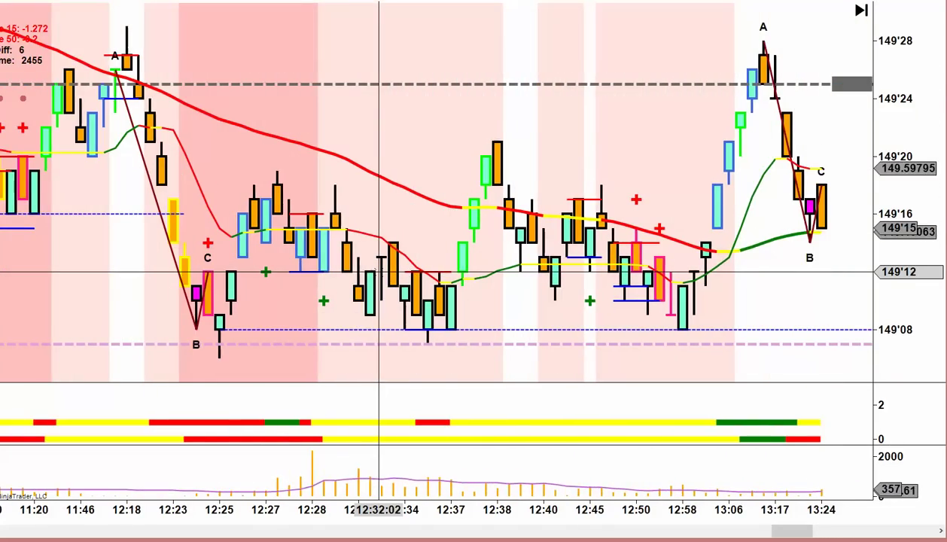
pyautogui.scroll(6, 379, 272)
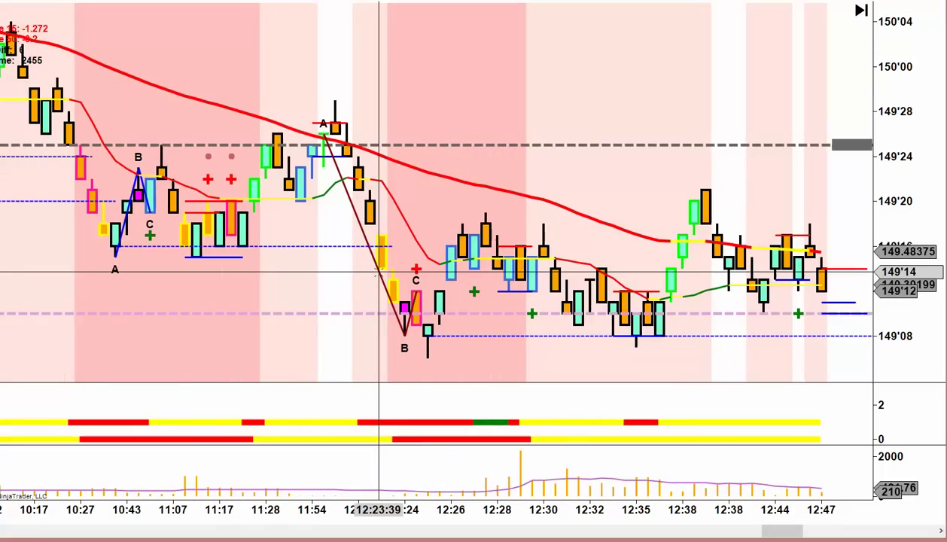
pyautogui.scroll(1, 379, 272)
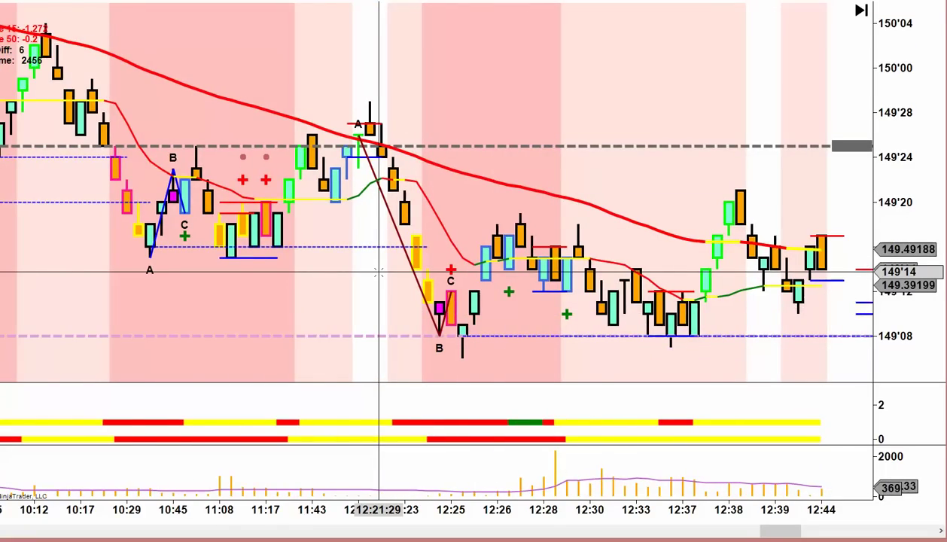
pyautogui.scroll(1, 378, 272)
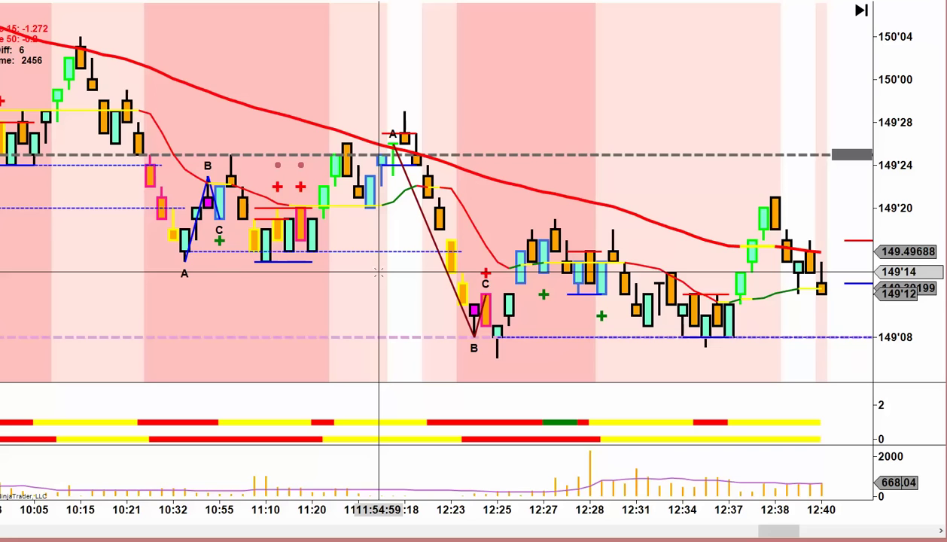
pyautogui.scroll(7, 378, 272)
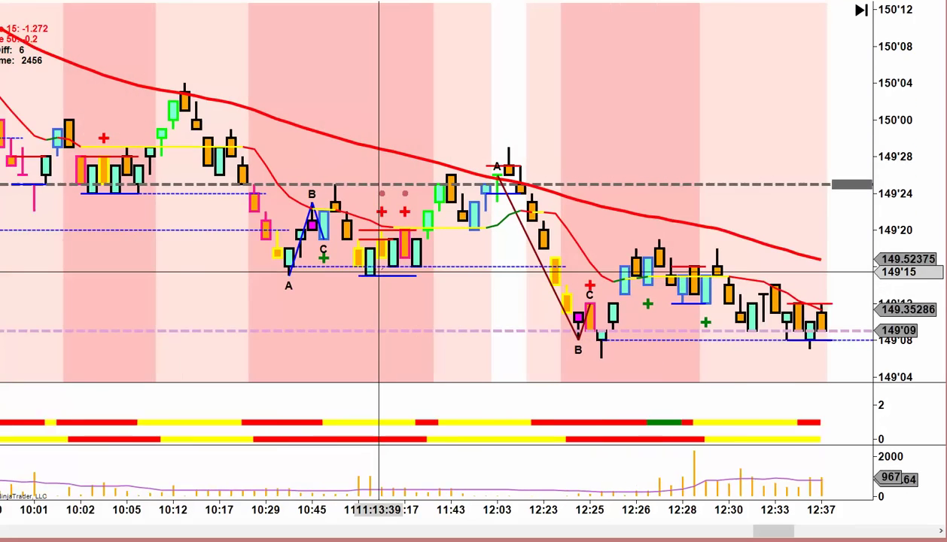
pyautogui.scroll(13, 379, 273)
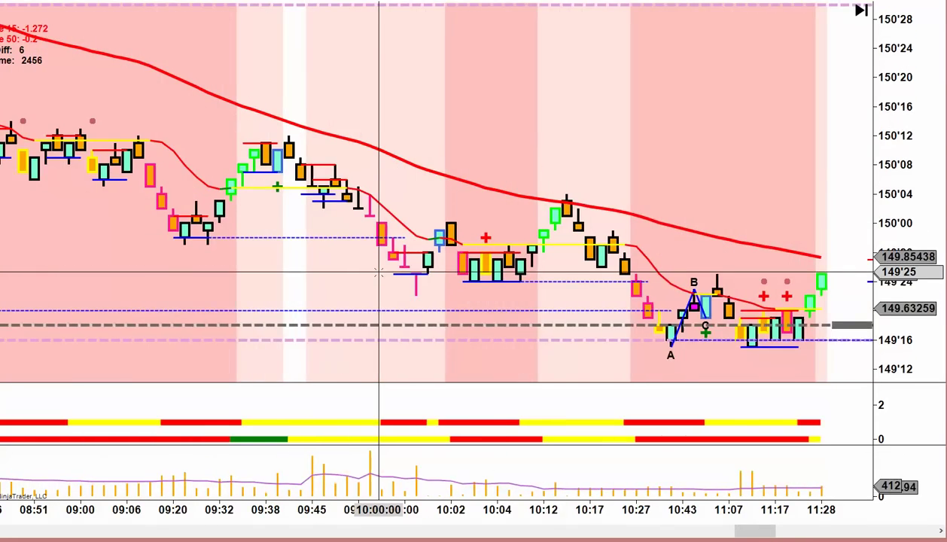
pyautogui.scroll(3, 378, 273)
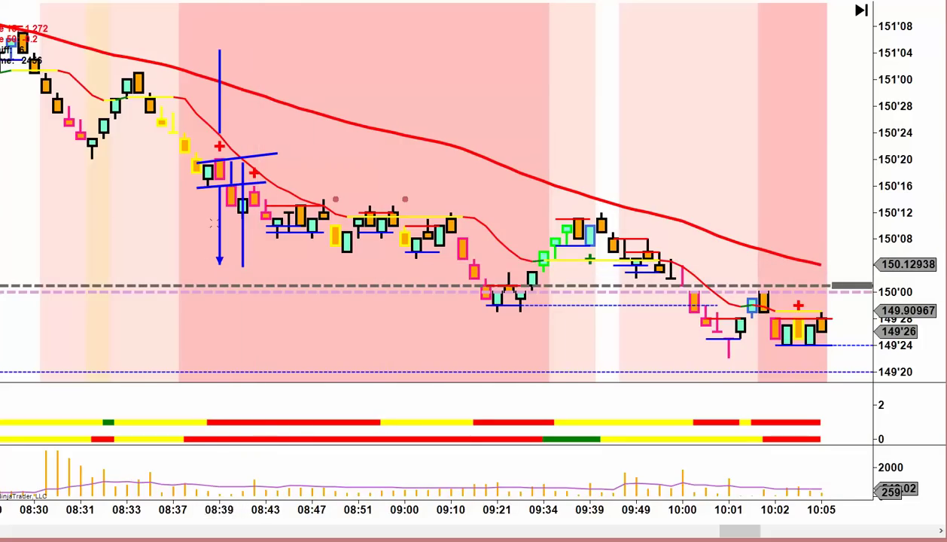
# Mark the 08:39 short setup with lines from about 151'01 down to 150'16 and up to 150'20, and extend its vertical line into the indicator panel
pyautogui.click(139, 73)
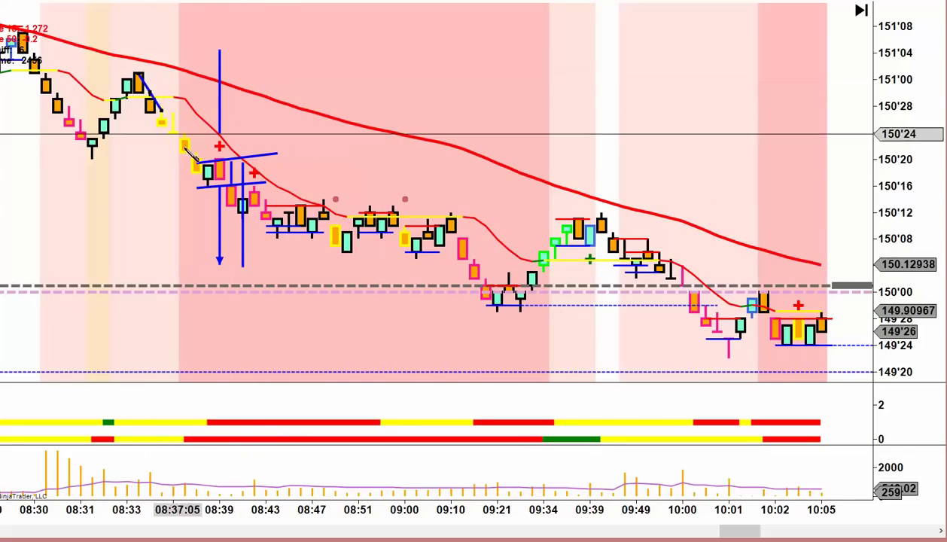
pyautogui.click(205, 185)
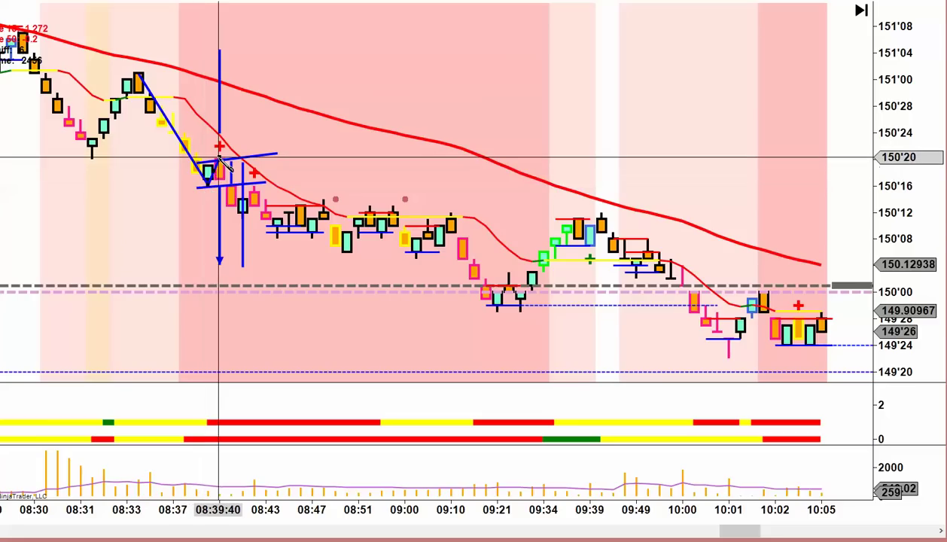
pyautogui.click(220, 262)
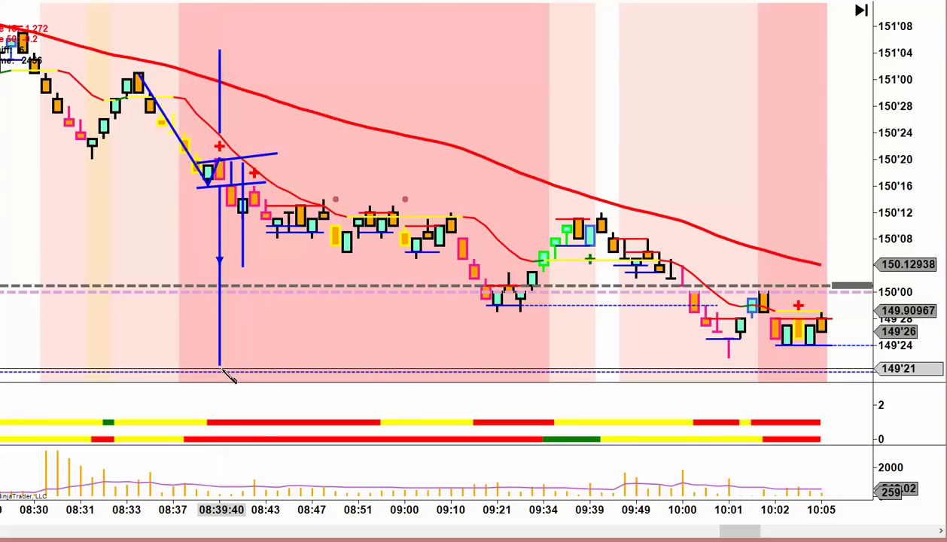
pyautogui.click(222, 393)
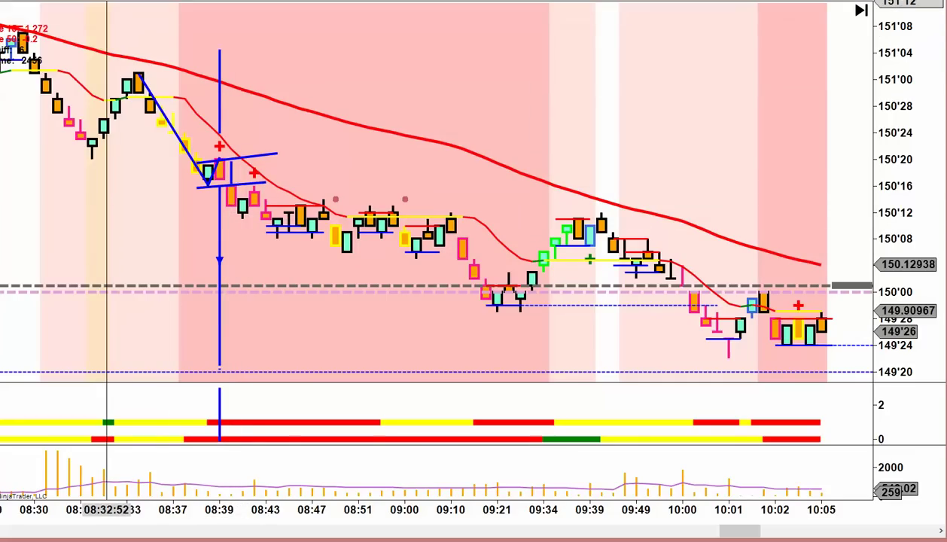
# Measure the drop after the 08:39 setup with the Ruler, down to about 150'11, and place its label beside the decline
pyautogui.rightClick(108, 3)
pyautogui.click(107, 16)
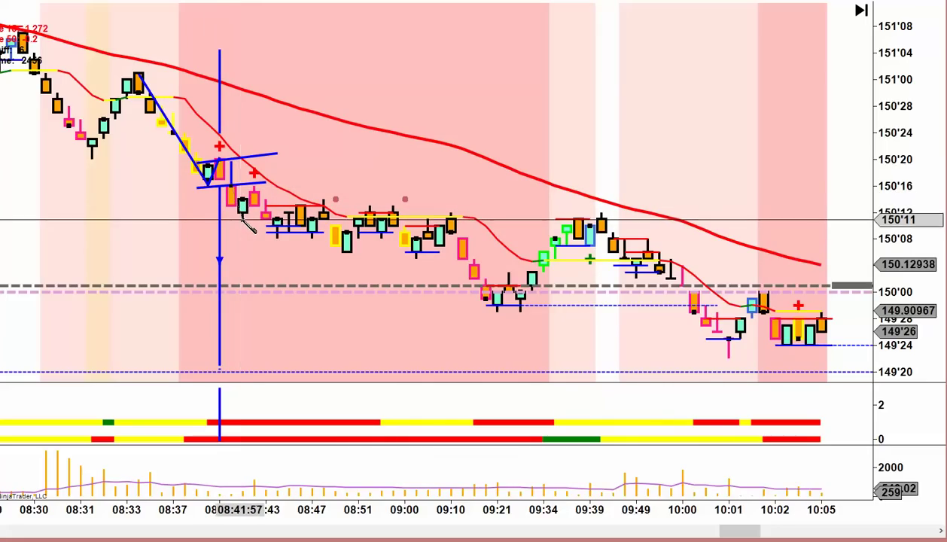
pyautogui.click(226, 220)
pyautogui.click(150, 219)
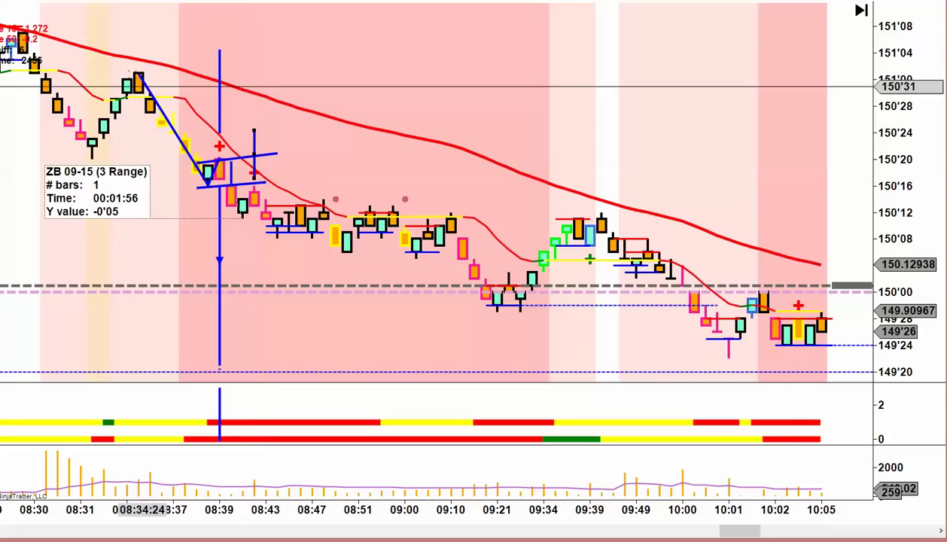
# Measure the drop from 150'12 at the 08:42 candle to 150'08 two bars on with the Ruler and place its label left of the candles
pyautogui.click(88, 1)
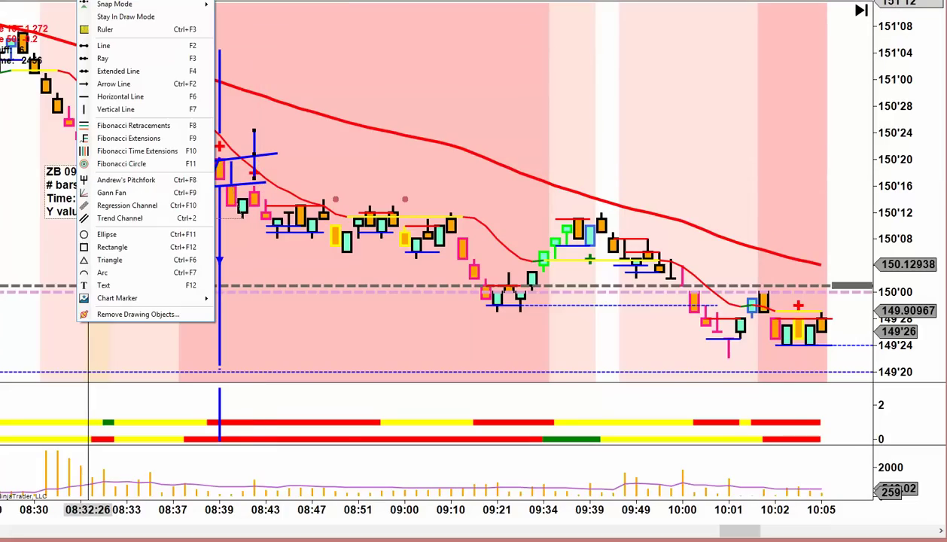
pyautogui.click(115, 32)
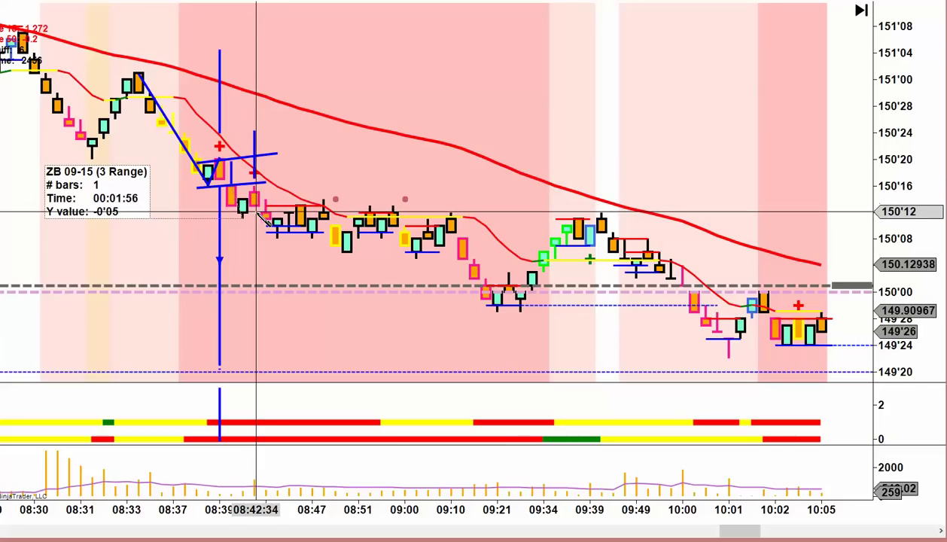
pyautogui.click(277, 239)
pyautogui.click(161, 280)
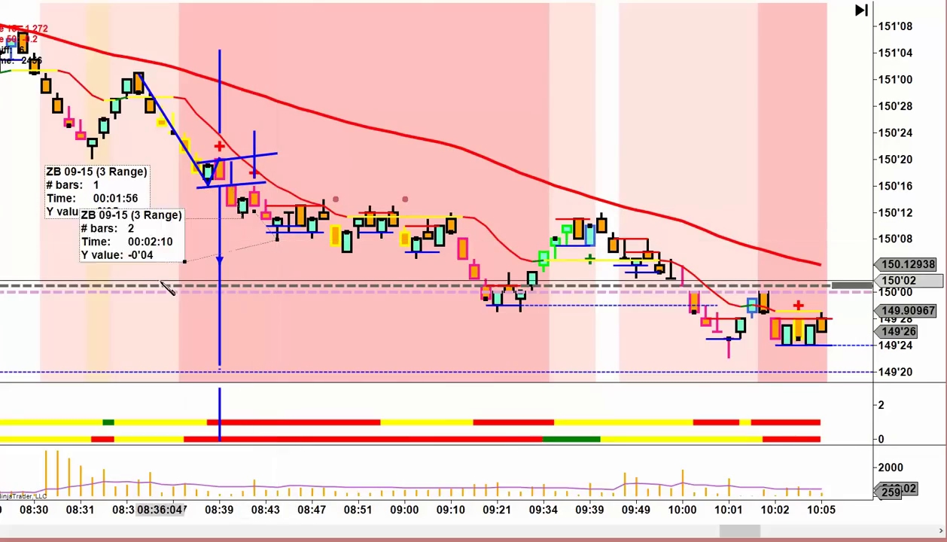
# Draw a line from below the 08:44 candles up to 150'13 at 08:46, plus a vertical line from there down to about 149'19
pyautogui.click(270, 248)
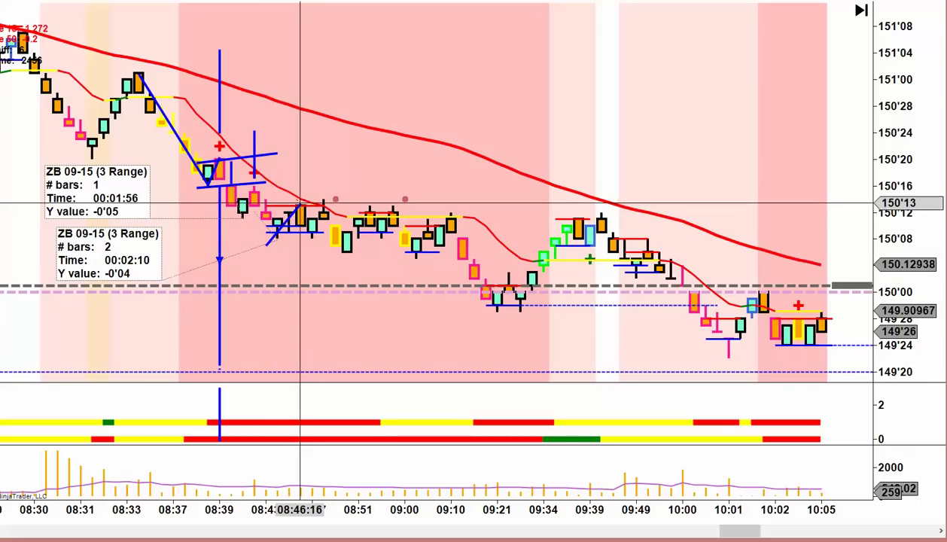
pyautogui.click(300, 203)
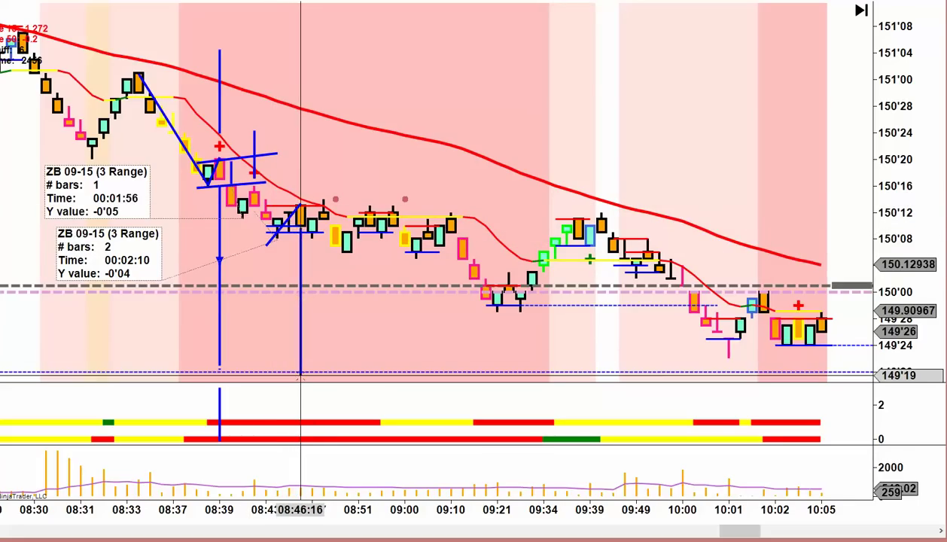
pyautogui.click(300, 374)
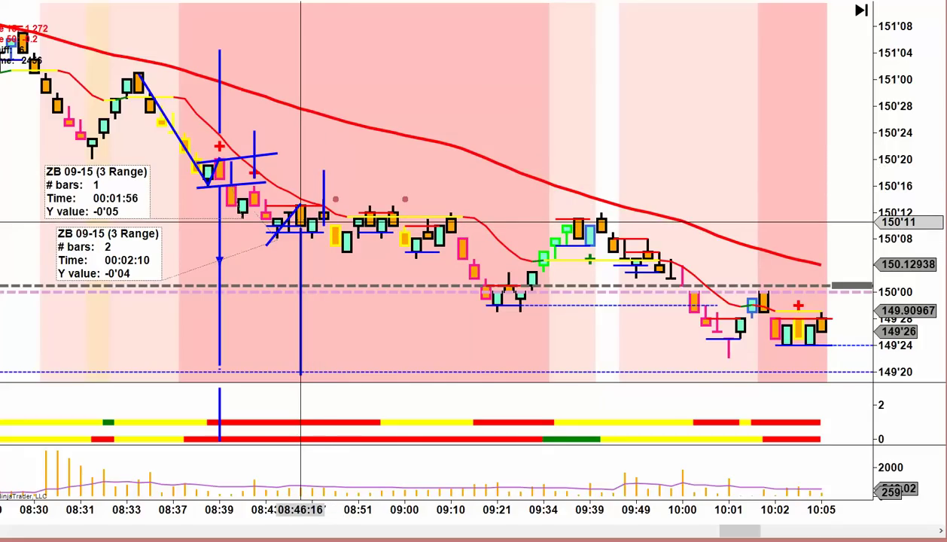
# Measure the vertical distance from the thick red moving average down to the 08:46 candle's high with the Ruler, placing its label above the candles
pyautogui.rightClick(54, 3)
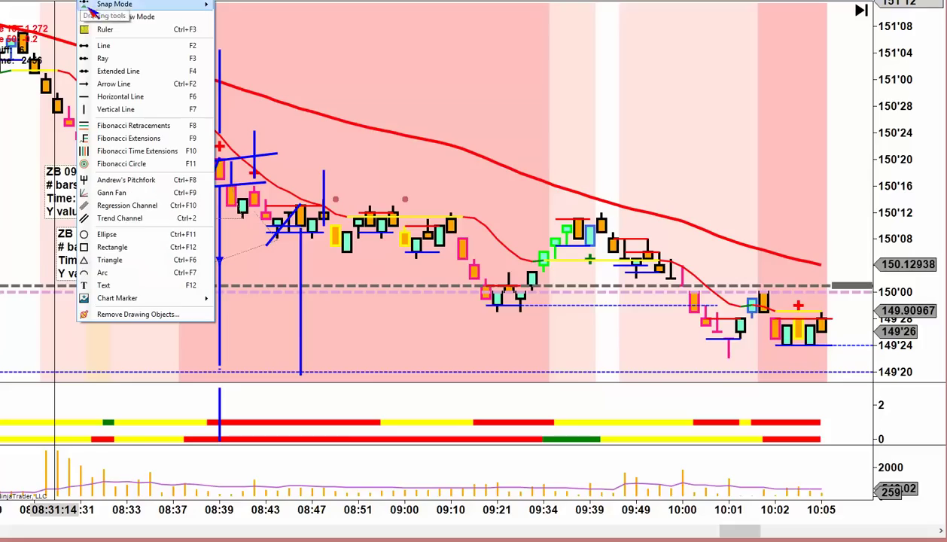
pyautogui.click(98, 30)
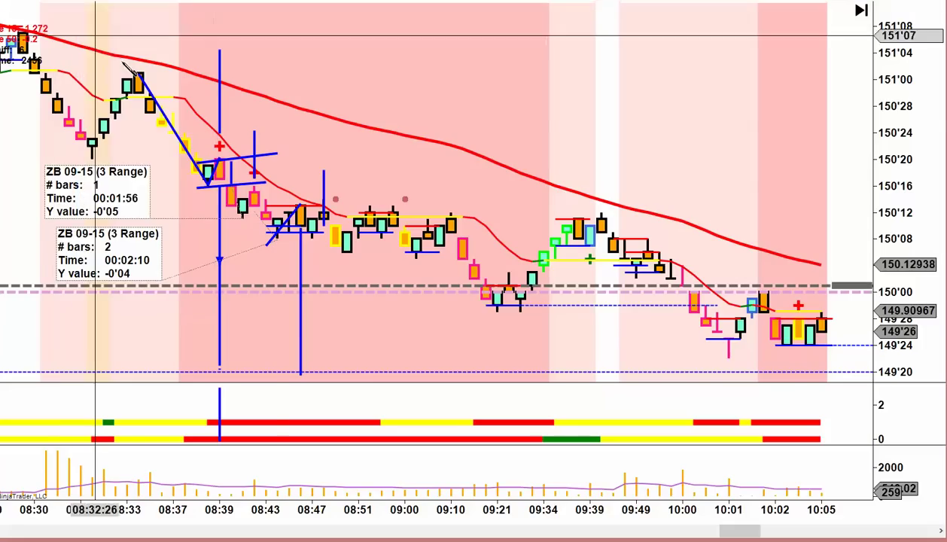
pyautogui.click(299, 109)
pyautogui.click(300, 199)
pyautogui.click(300, 79)
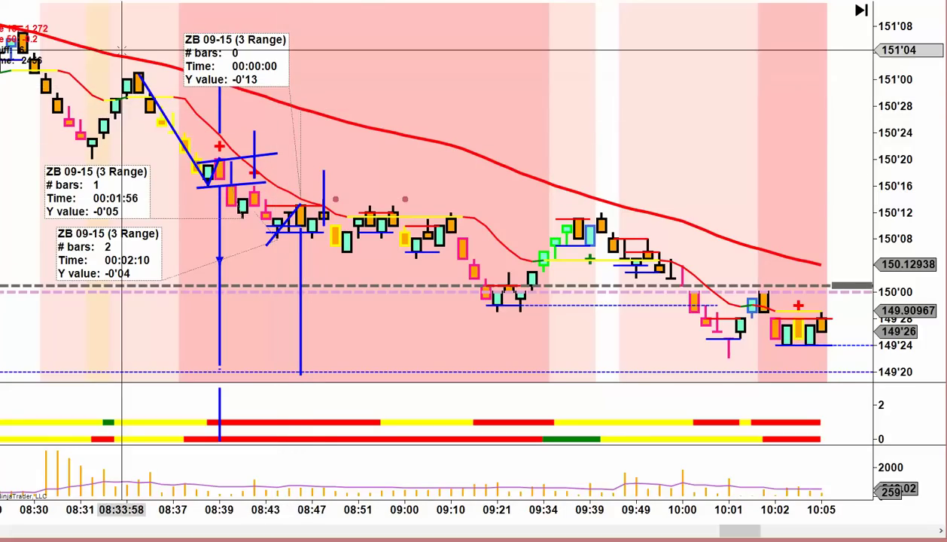
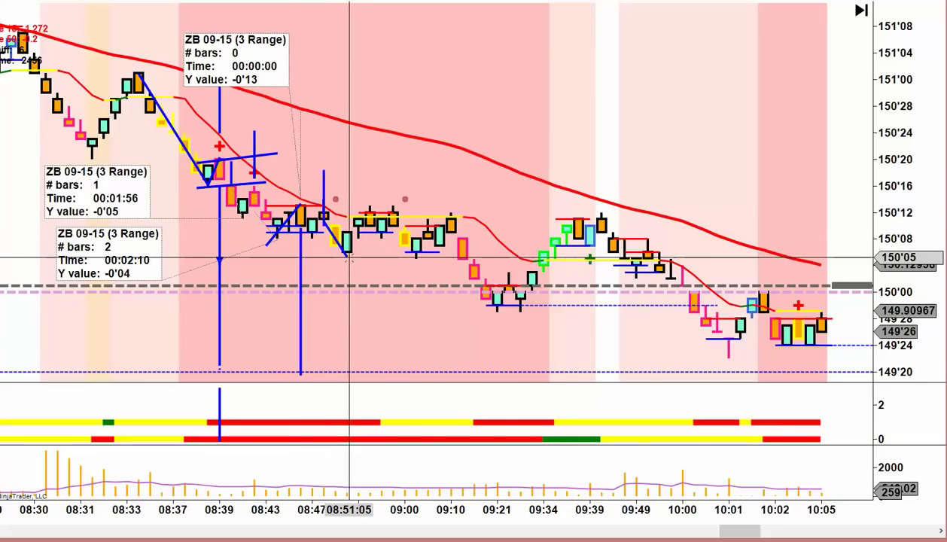
# Draw the earlier down leg from the 07:01 swing high to about 151'05 at 07:24, and its pullback up to 151'12 at 07:37
pyautogui.hscroll(-10, 348, 258)
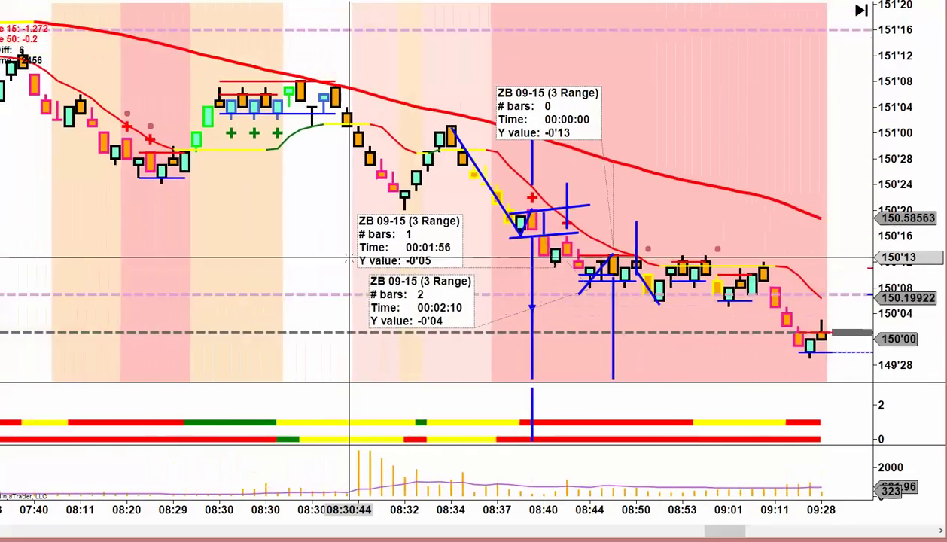
pyautogui.hscroll(-6, 348, 258)
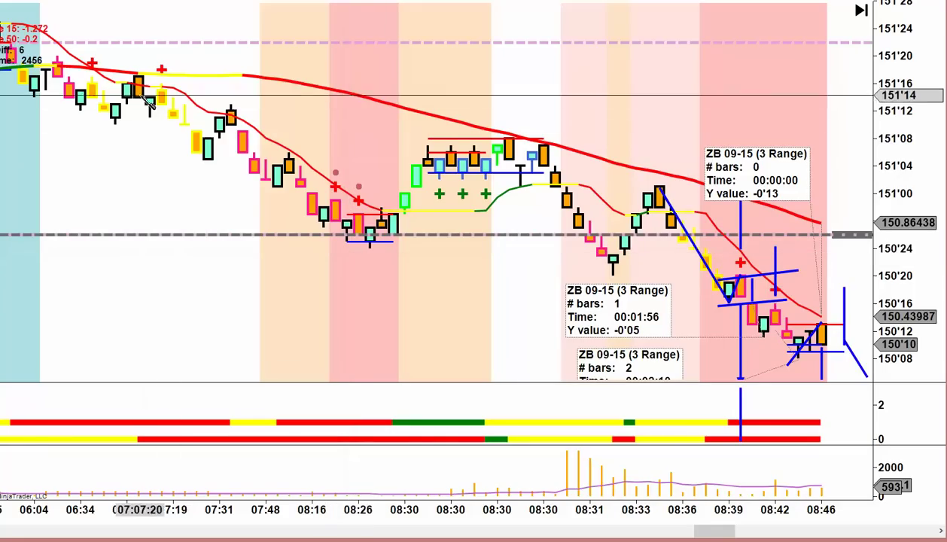
pyautogui.click(126, 66)
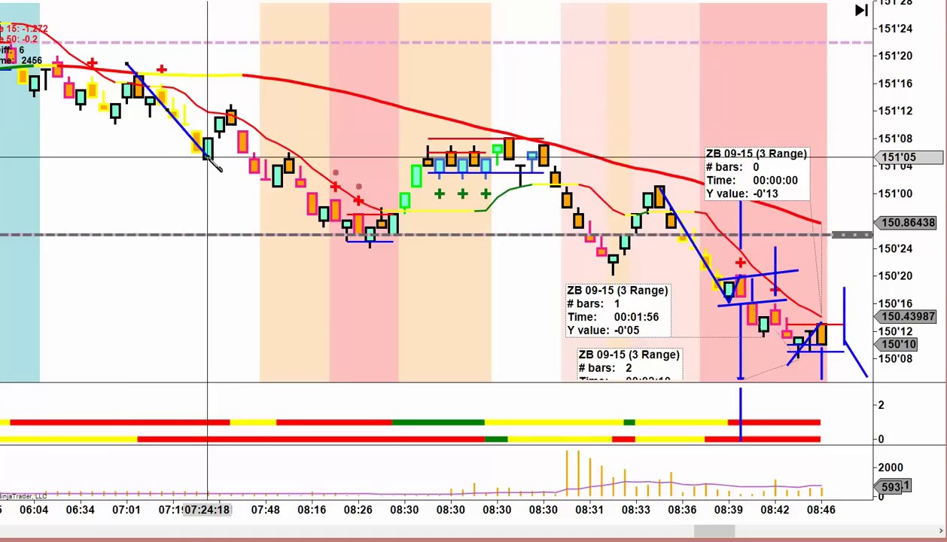
pyautogui.click(207, 158)
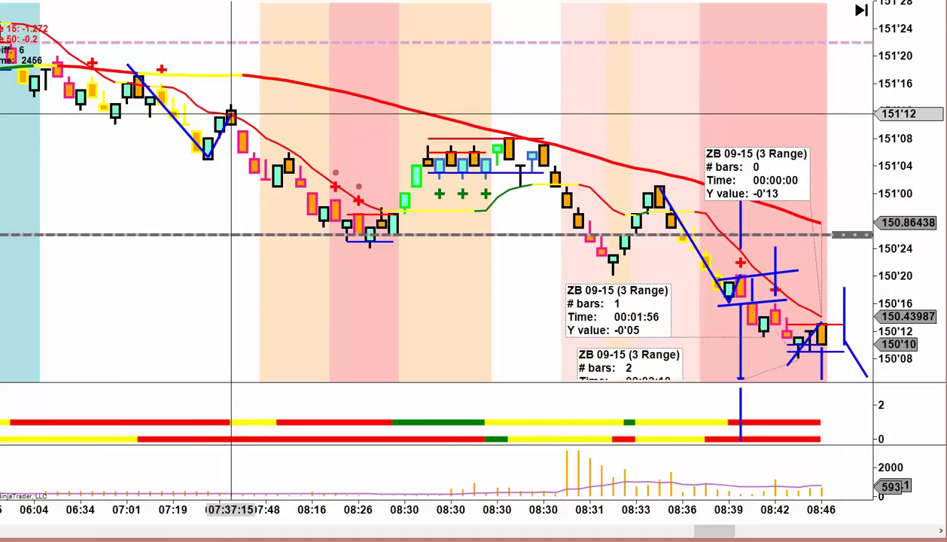
pyautogui.click(231, 113)
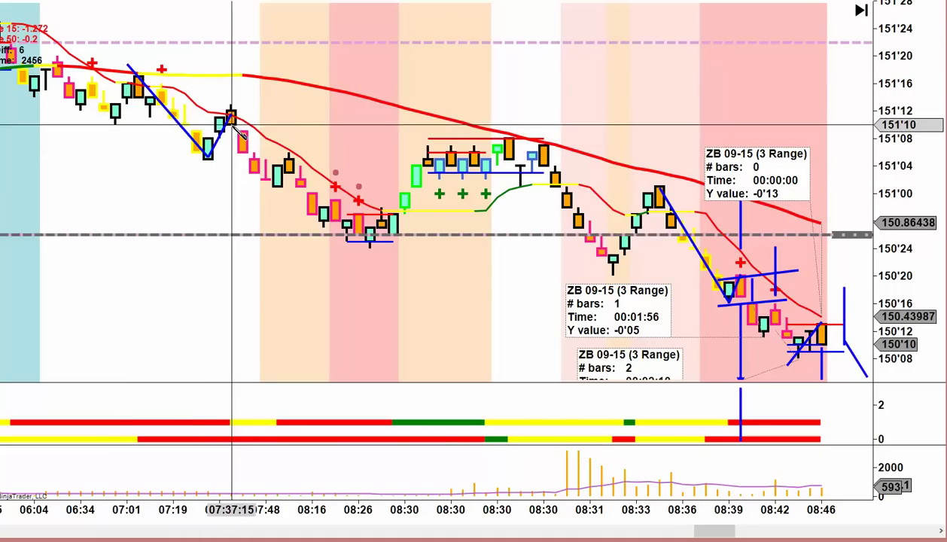
# Draw vertical lines at the 07:37 and 08:11 candles, extending down through the price panel and the coloured trend-bar panel
pyautogui.click(230, 380)
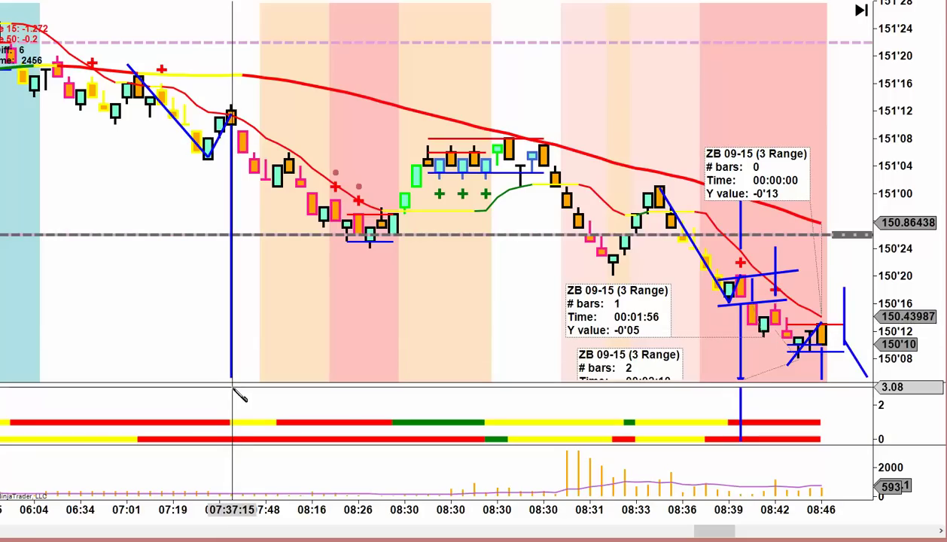
pyautogui.click(230, 387)
pyautogui.click(238, 430)
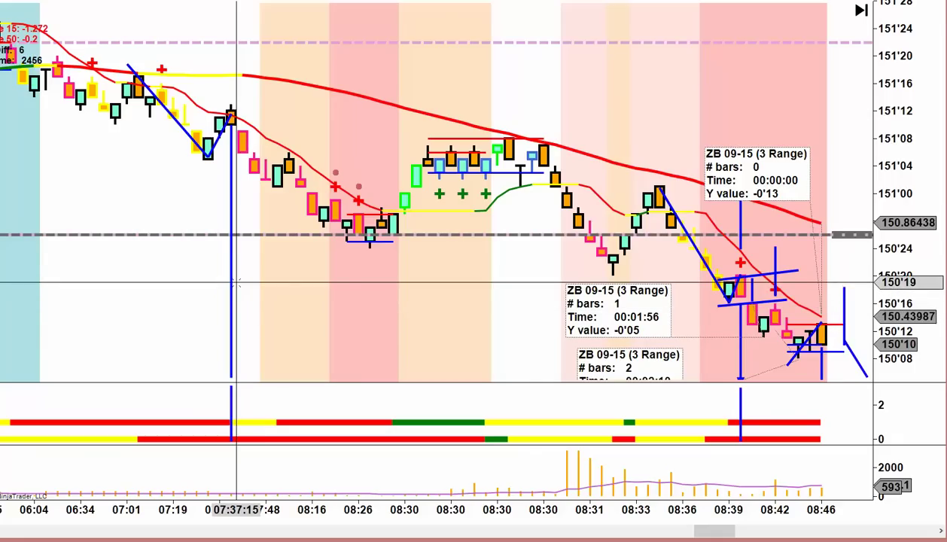
pyautogui.click(293, 110)
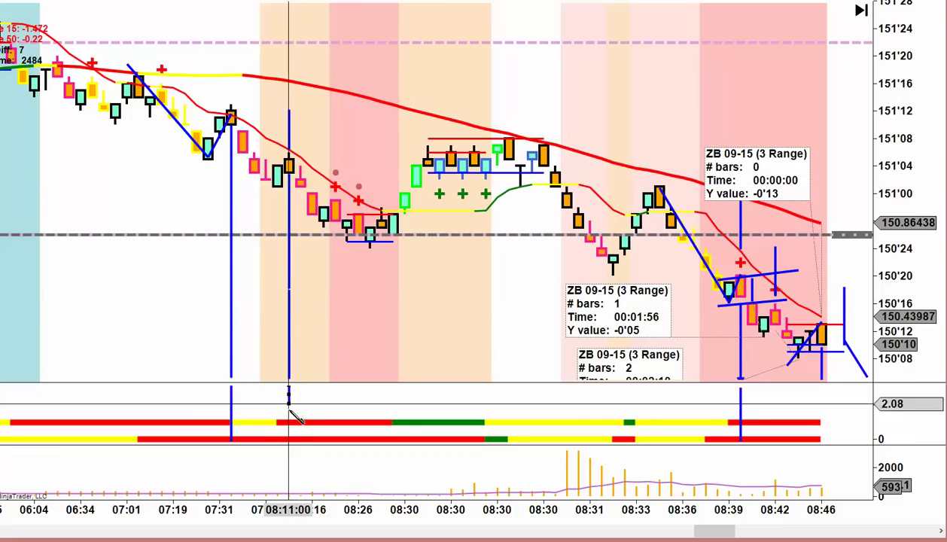
pyautogui.click(291, 441)
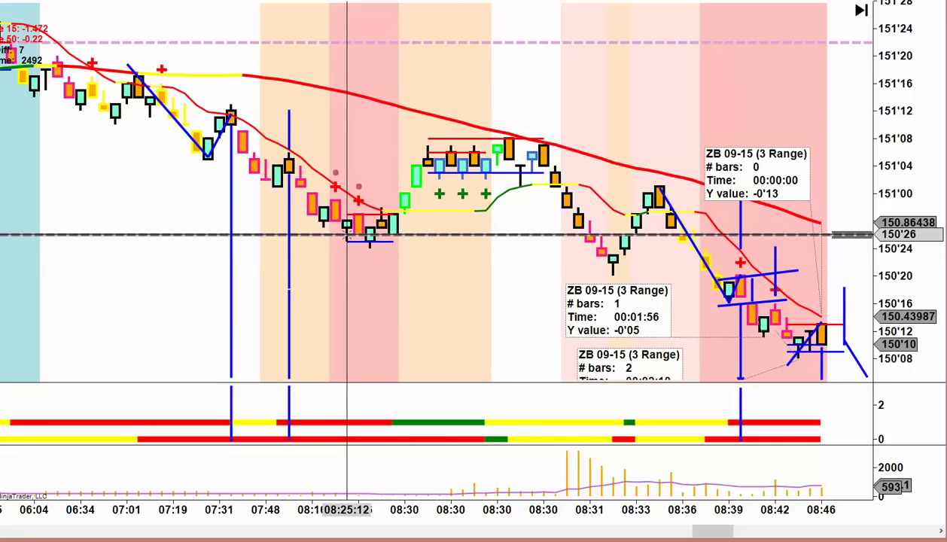
# Switch to the ES 09-15 (5 Range) chart window and enlarge it to cover the ZB chart
pyautogui.scroll(10, 346, 235)
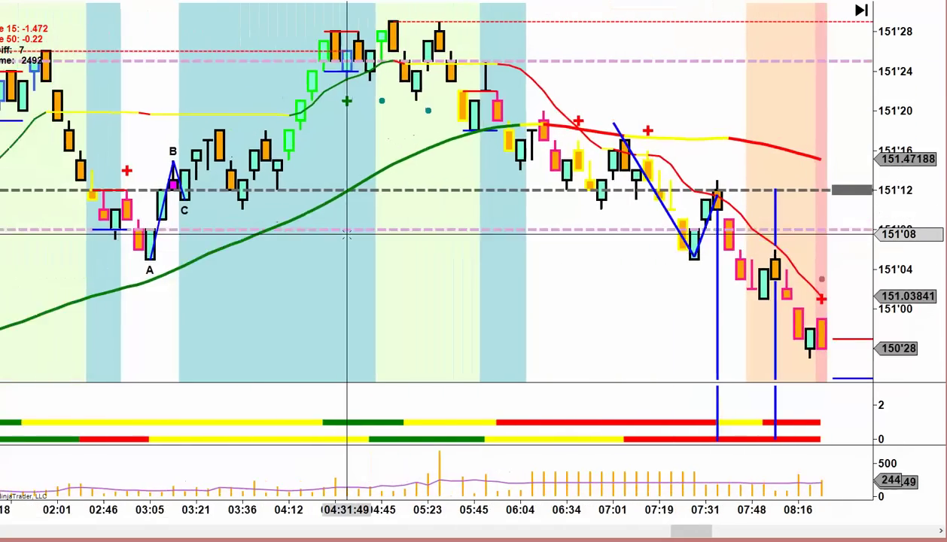
pyautogui.scroll(6, 346, 235)
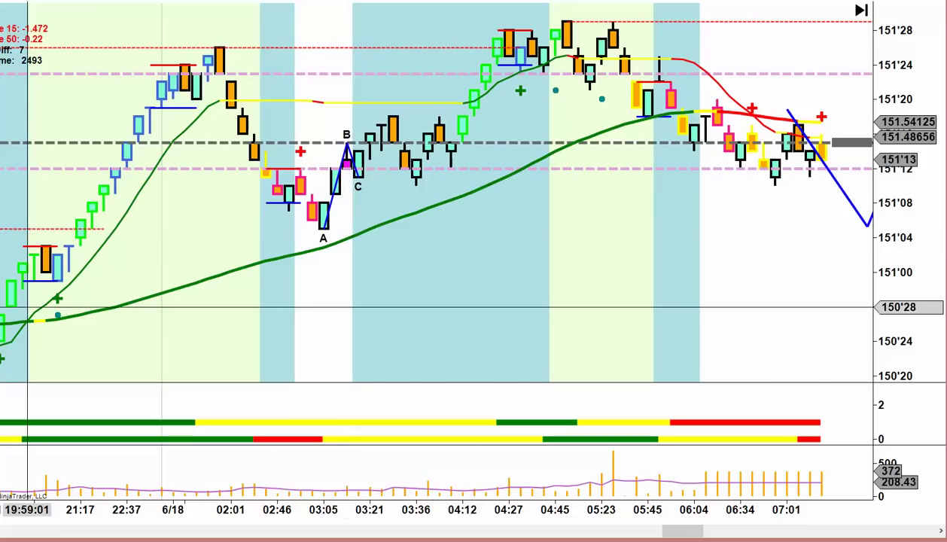
pyautogui.hotkey('alt', 'Tab')
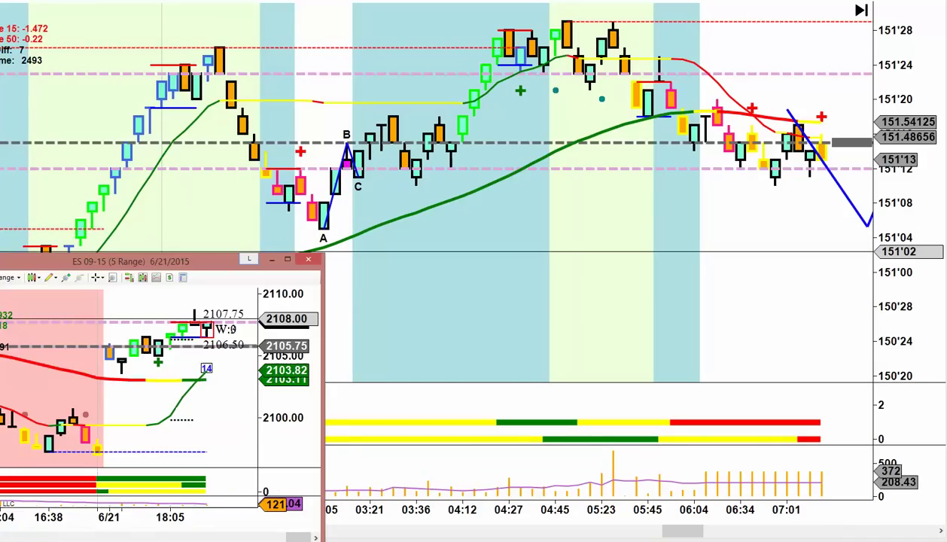
pyautogui.moveTo(68, 262); pyautogui.dragTo(92, 7)
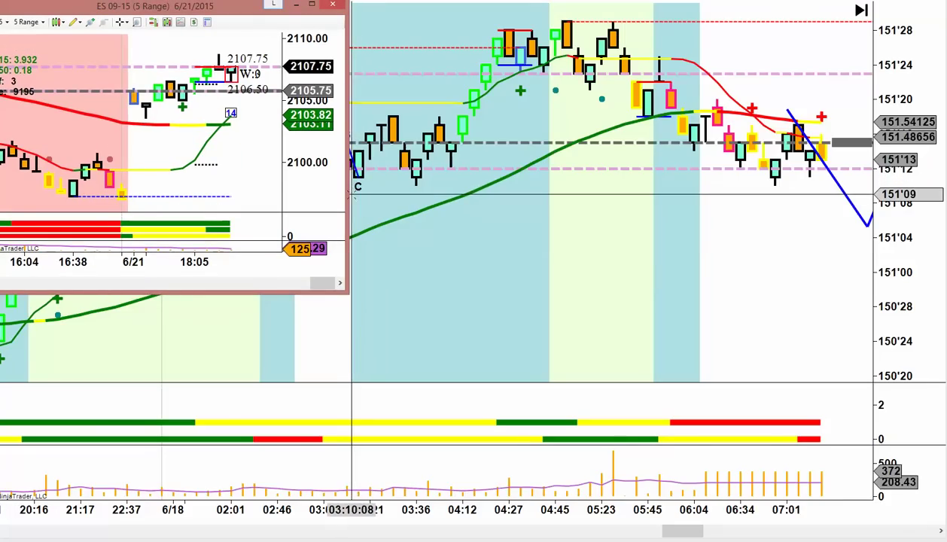
pyautogui.moveTo(344, 198); pyautogui.dragTo(945, 198)
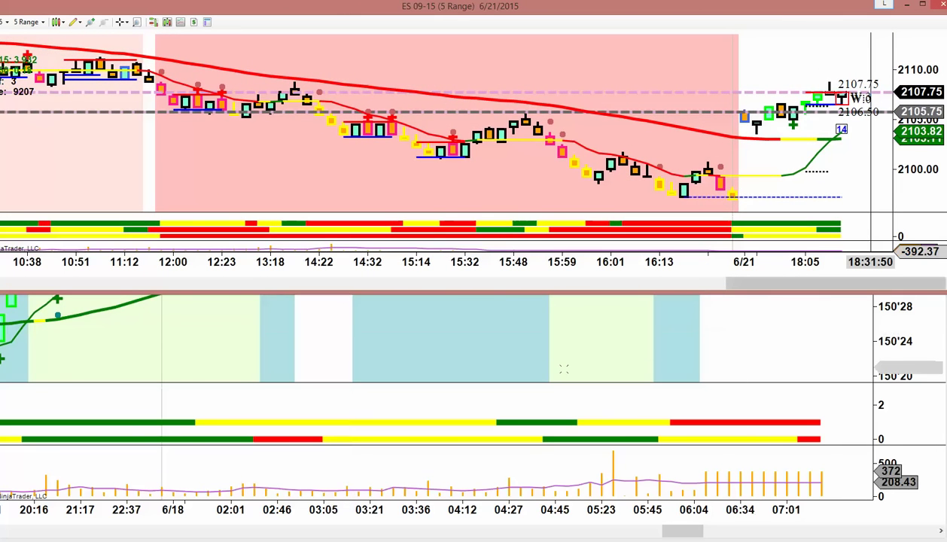
pyautogui.moveTo(510, 291); pyautogui.dragTo(528, 538)
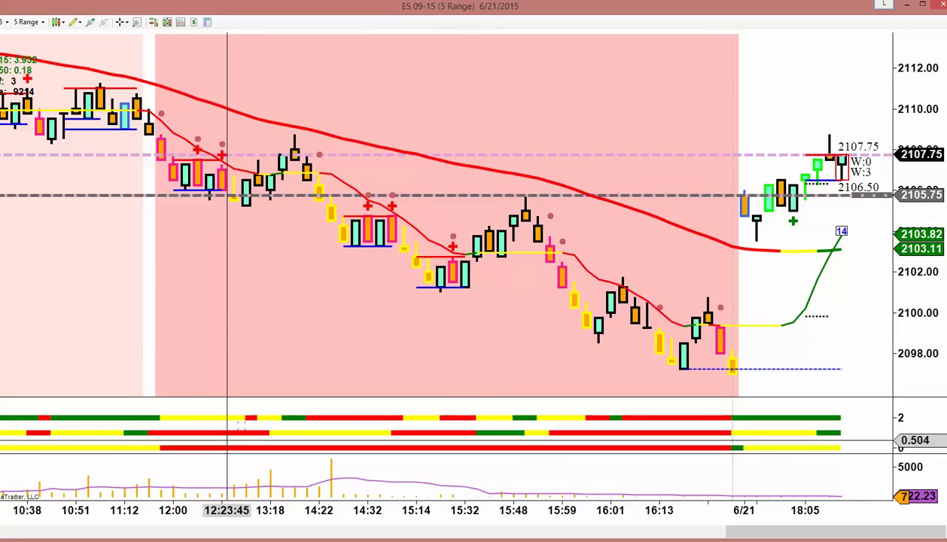
# Examine the ES 5 Range price action back to the morning of 6/18/2015, and return to the latest 6/21 bars
pyautogui.scroll(5, 241, 425)
pyautogui.scroll(6, 241, 425)
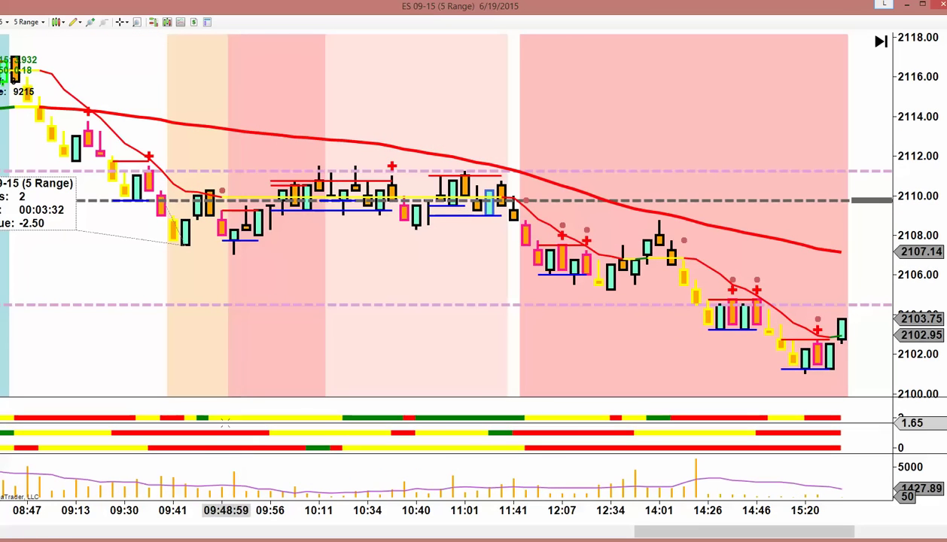
pyautogui.scroll(10, 164, 391)
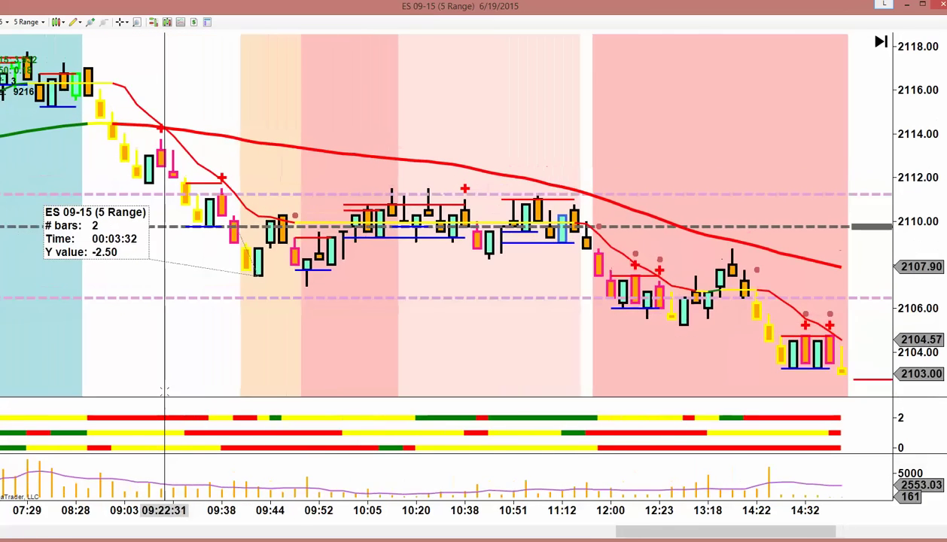
pyautogui.scroll(10, 164, 391)
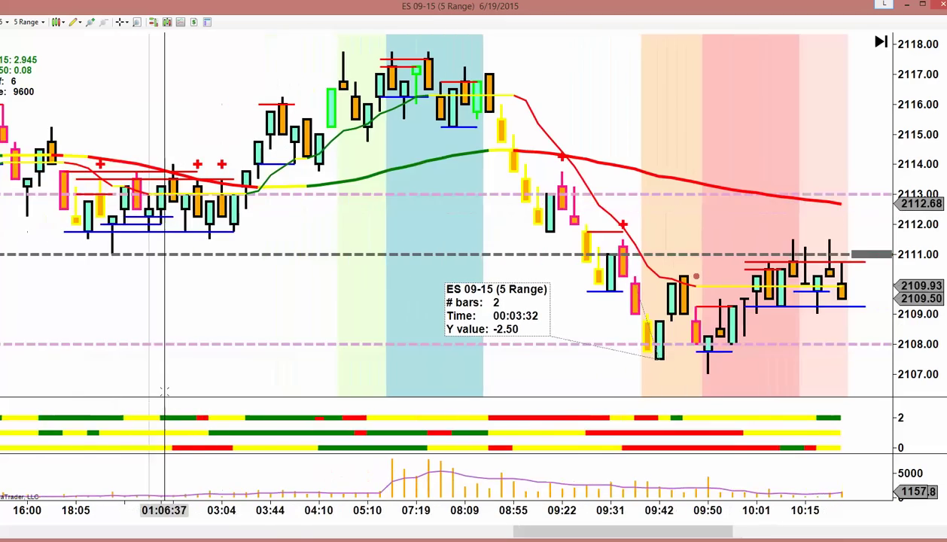
pyautogui.scroll(10, 164, 391)
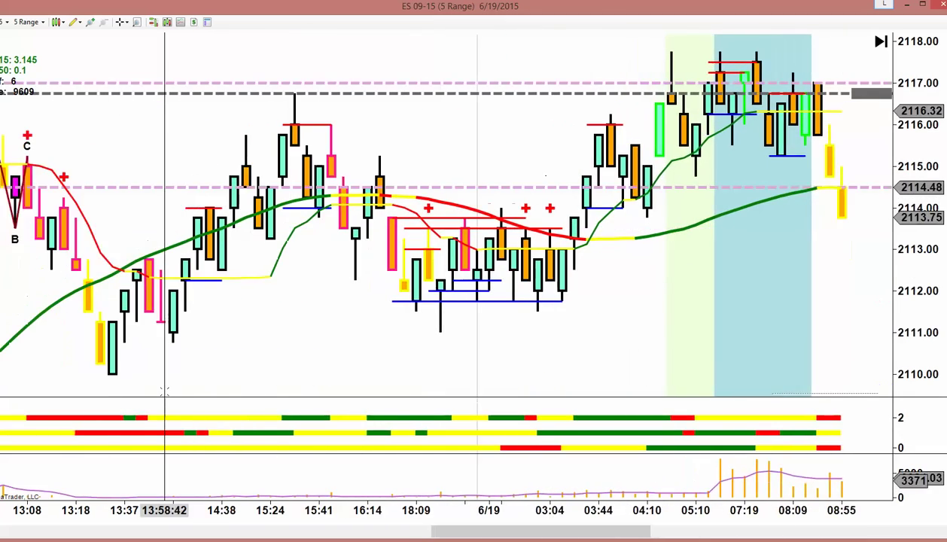
pyautogui.scroll(10, 164, 391)
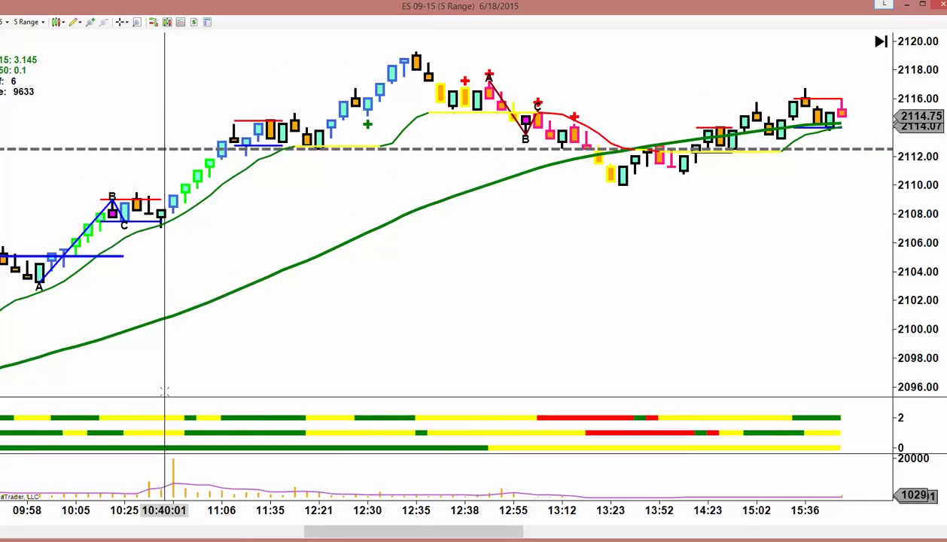
pyautogui.scroll(3, 164, 391)
pyautogui.scroll(3, 164, 391)
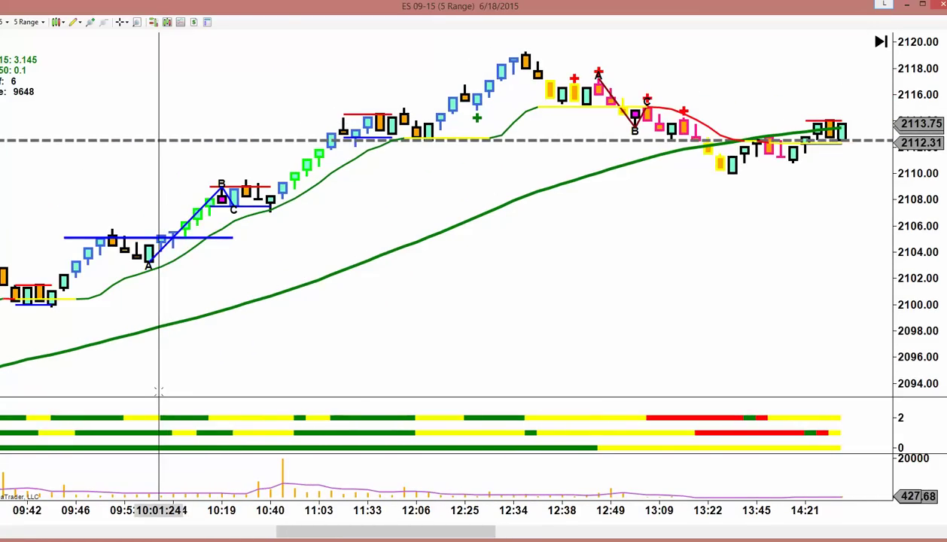
pyautogui.scroll(15, 158, 391)
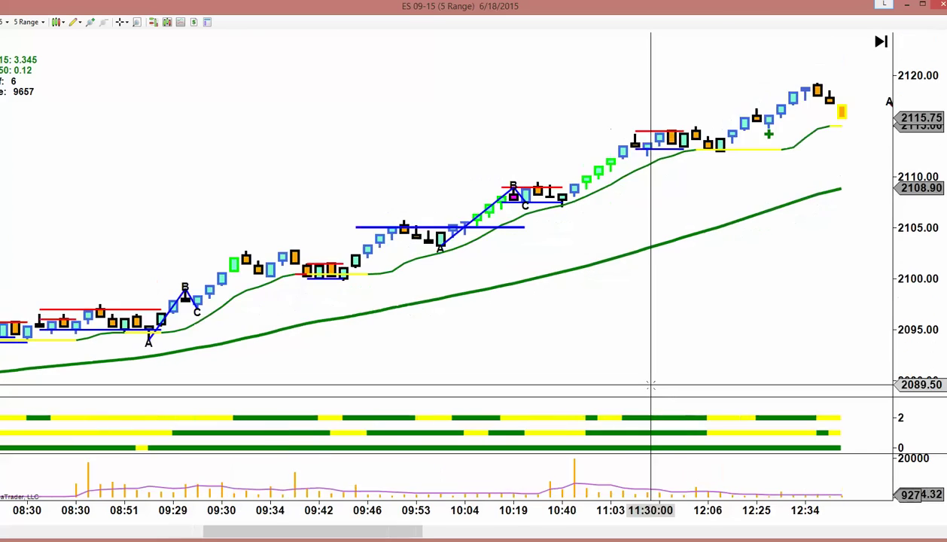
pyautogui.scroll(-20, 651, 386)
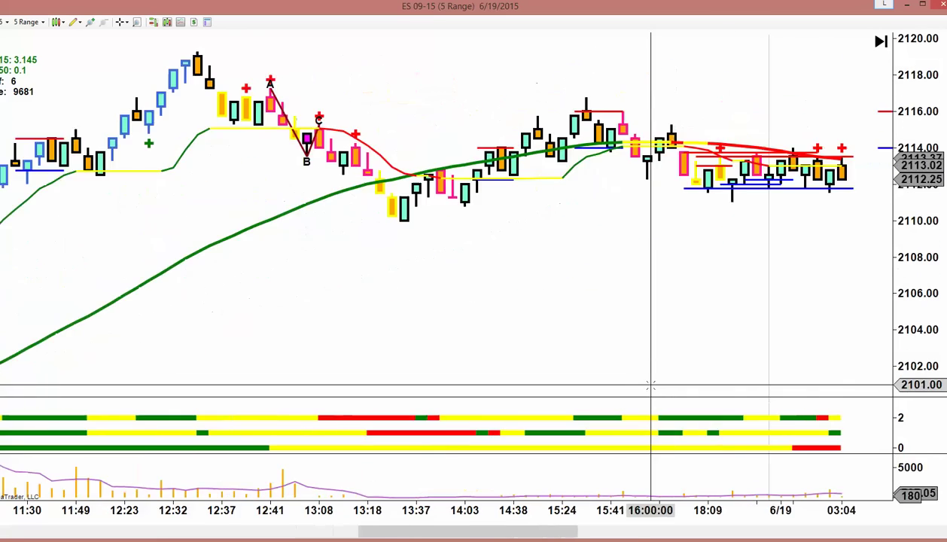
pyautogui.scroll(-20, 651, 385)
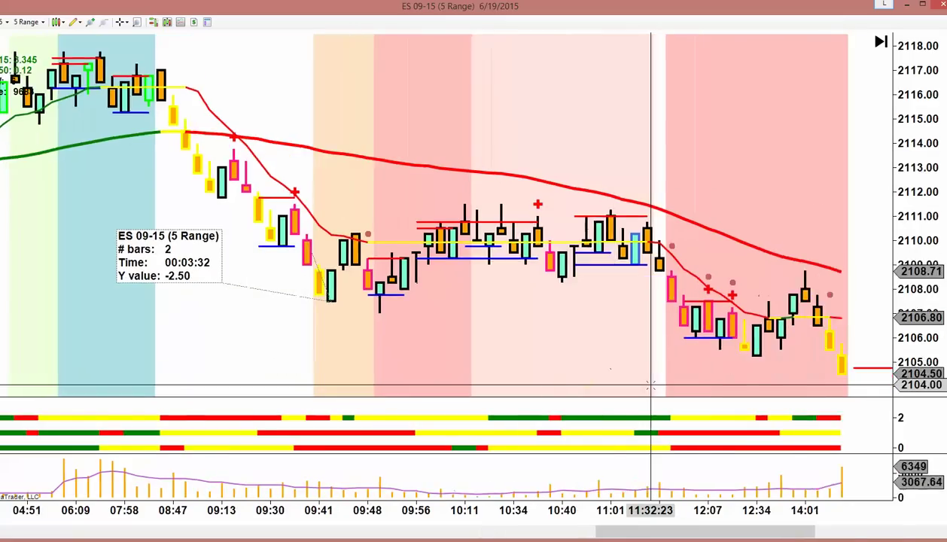
pyautogui.scroll(-10, 651, 385)
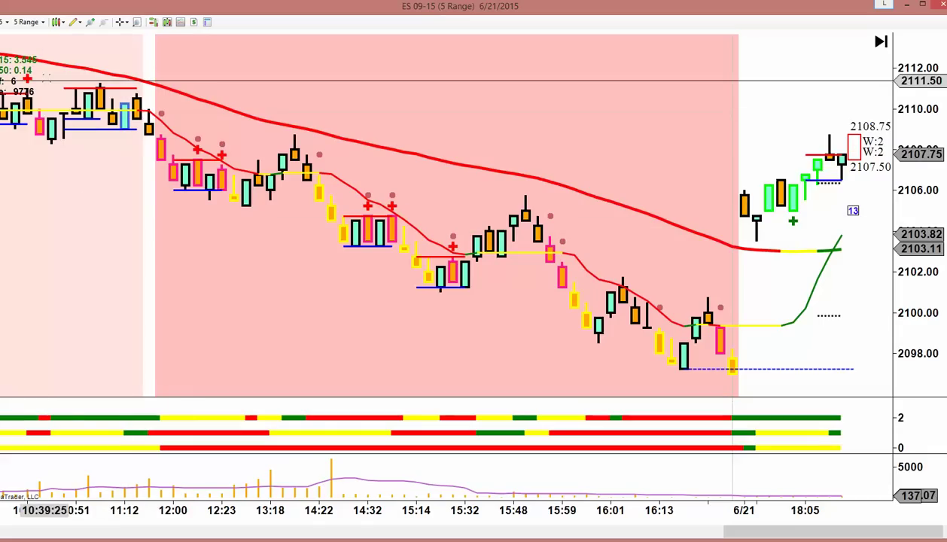
# Draw arrow lines along the drop from about 2110 to 2106 at 12:03, its pullback, and the next leg down to about 2105
pyautogui.click(77, 22)
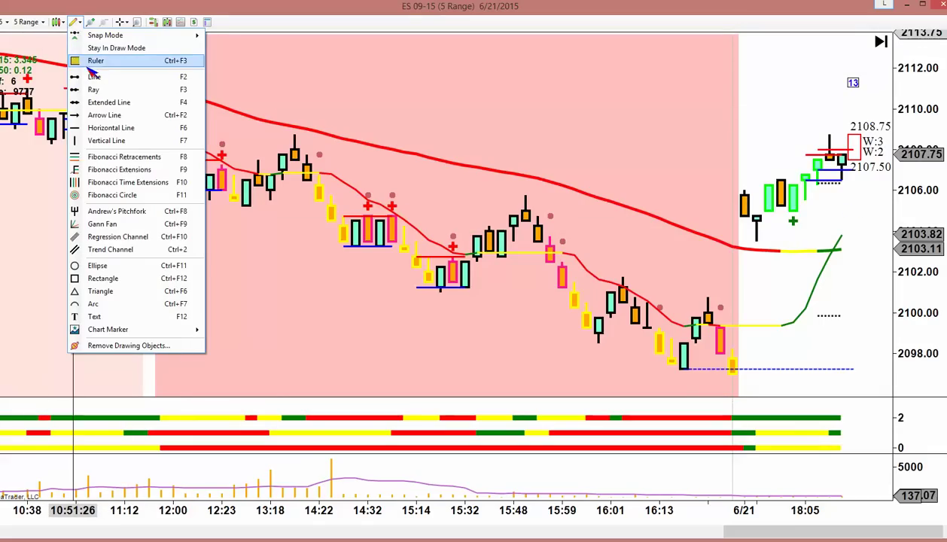
pyautogui.click(102, 115)
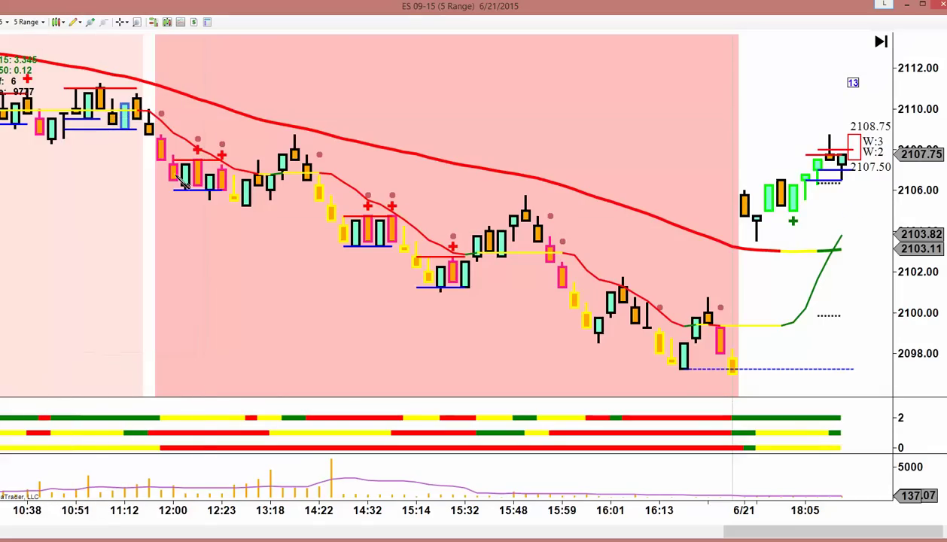
pyautogui.click(149, 112)
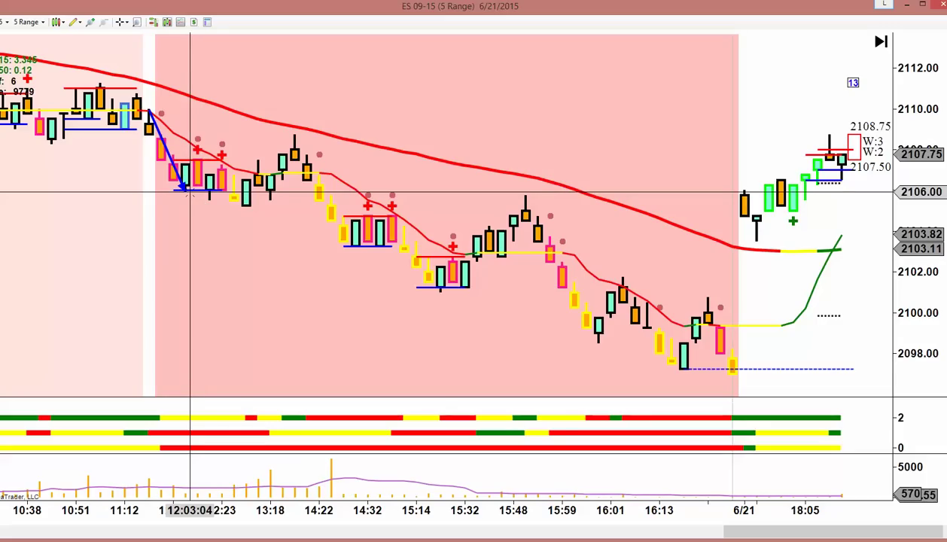
pyautogui.click(188, 190)
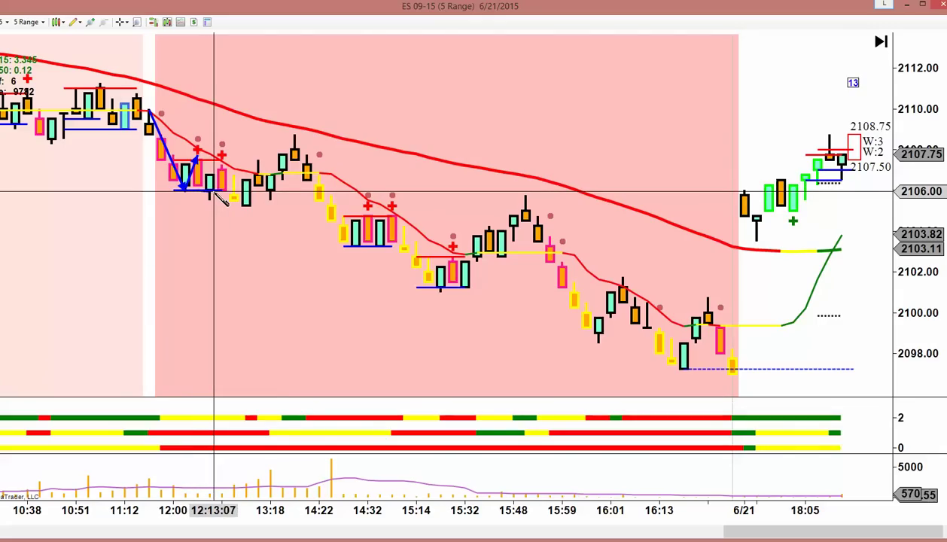
pyautogui.click(245, 209)
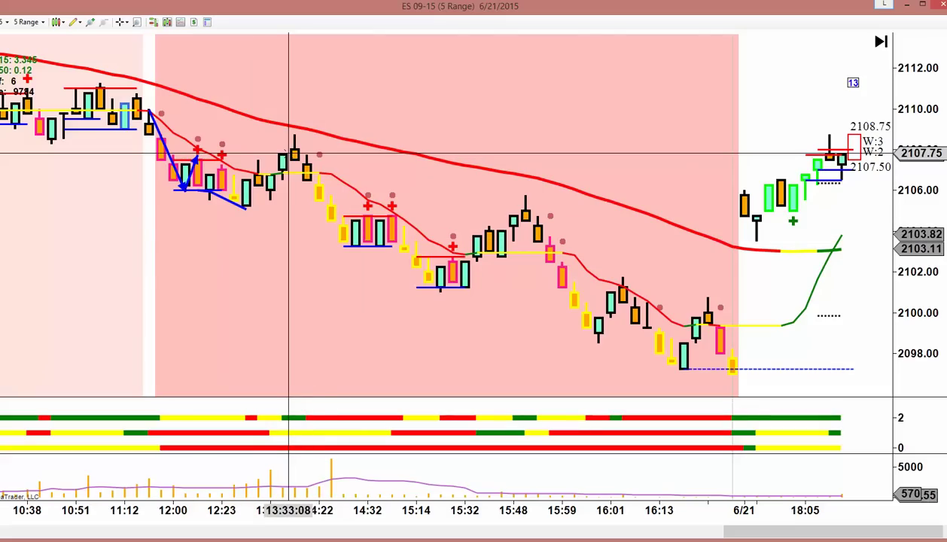
# Mark the 14:46 short setup with lines through the price and trend-bar panels, above its two signals, and along the drop to about 2101
pyautogui.click(392, 243)
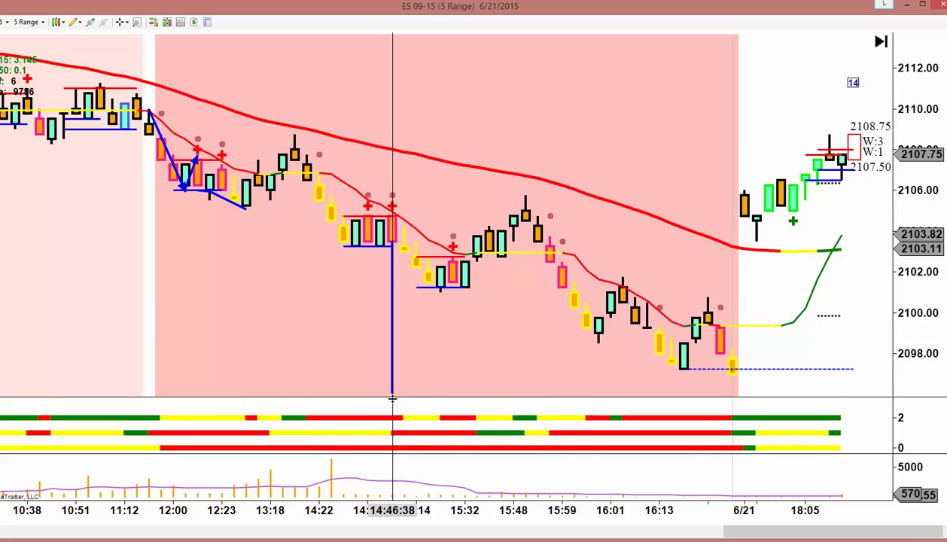
pyautogui.moveTo(392, 406); pyautogui.dragTo(392, 453)
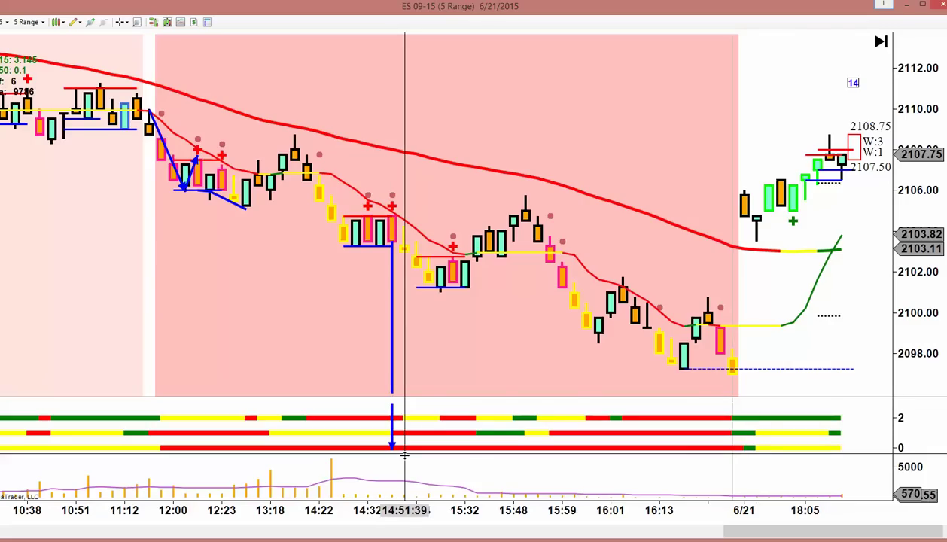
pyautogui.moveTo(374, 161); pyautogui.dragTo(367, 205)
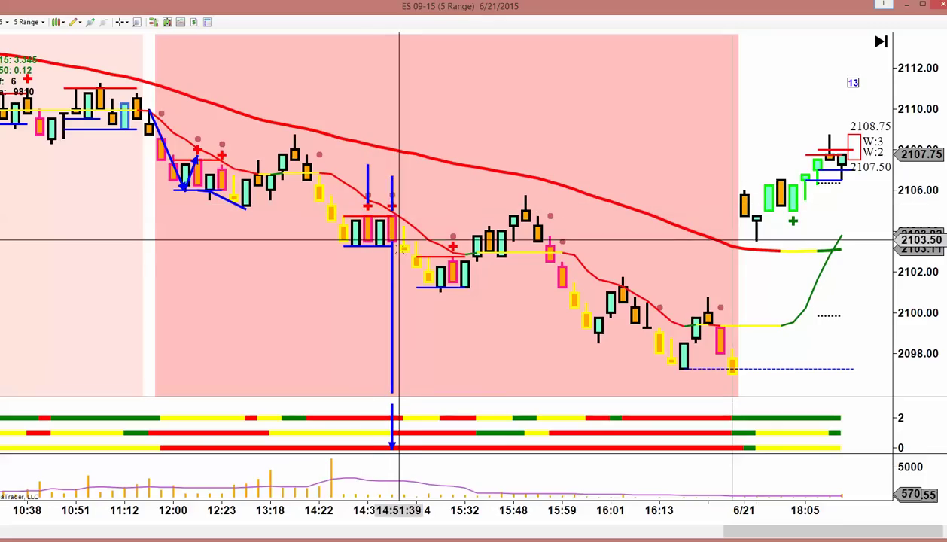
pyautogui.moveTo(392, 244); pyautogui.dragTo(439, 293)
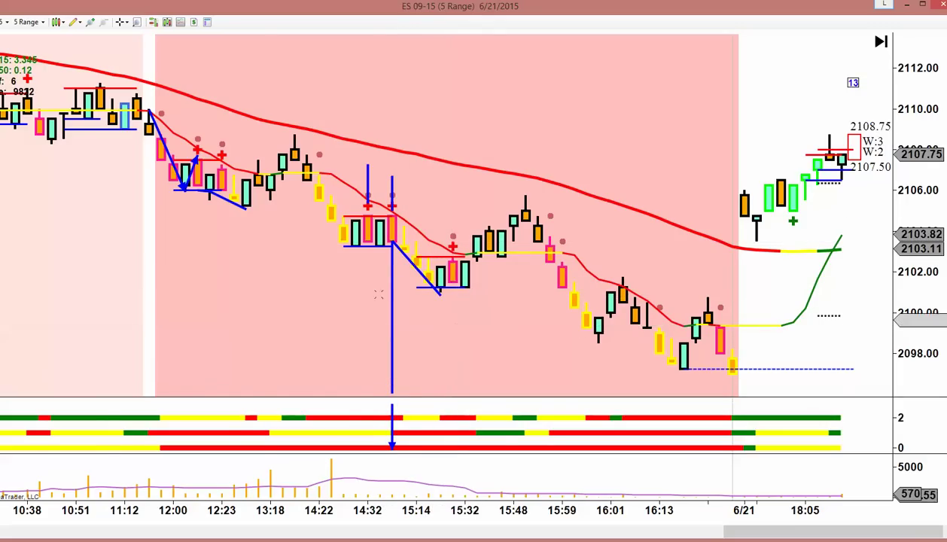
# Change the days to load in the ES 09-15 data series so the chart loads price history from before 6/18
pyautogui.scroll(15, 365, 294)
pyautogui.scroll(15, 362, 291)
pyautogui.scroll(15, 361, 291)
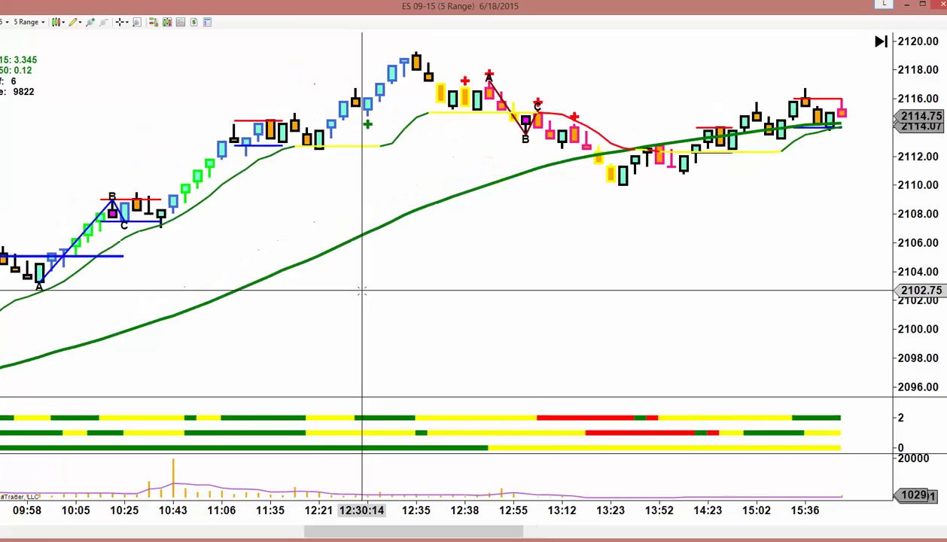
pyautogui.scroll(15, 362, 291)
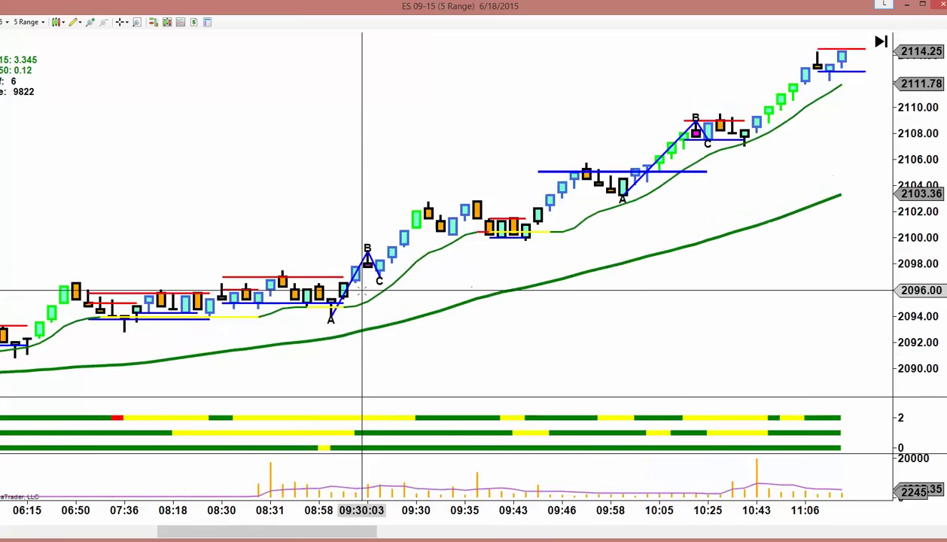
pyautogui.scroll(12, 362, 291)
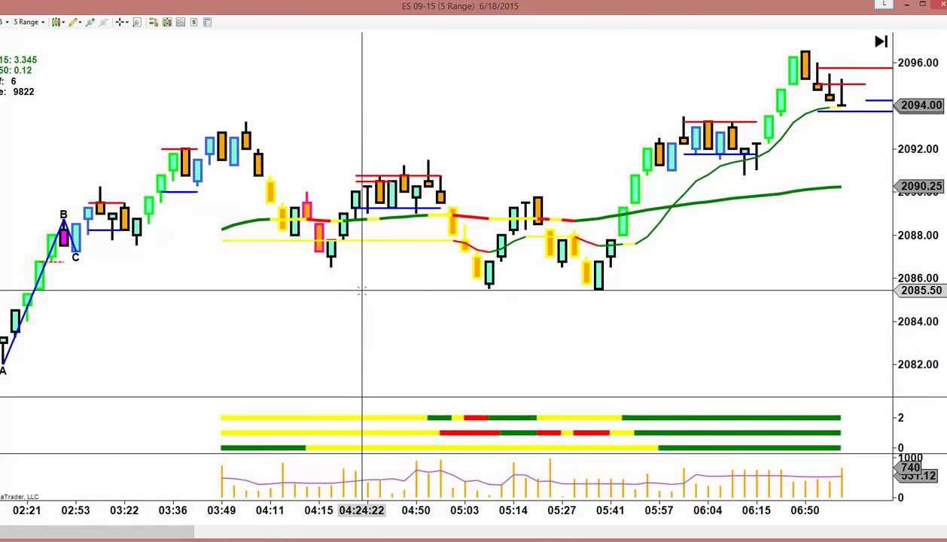
pyautogui.scroll(-10, 362, 291)
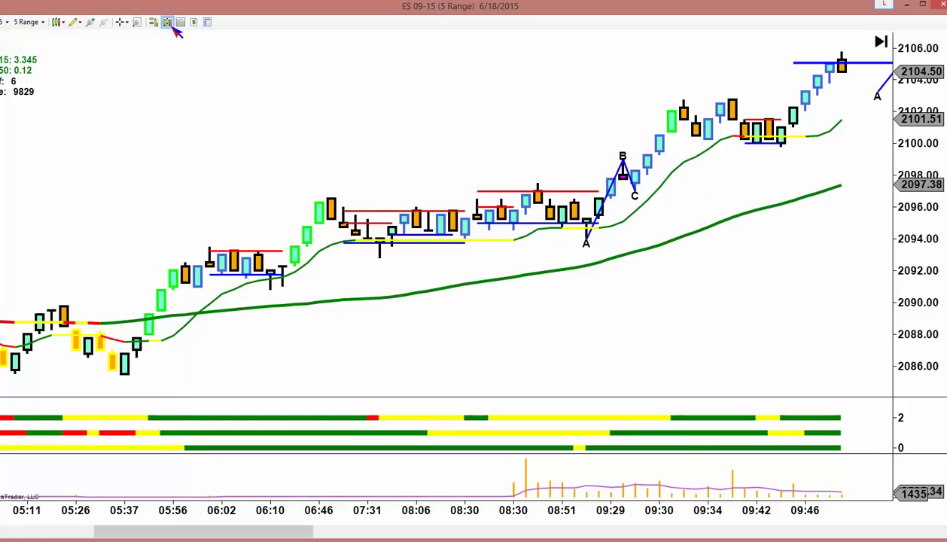
pyautogui.click(169, 22)
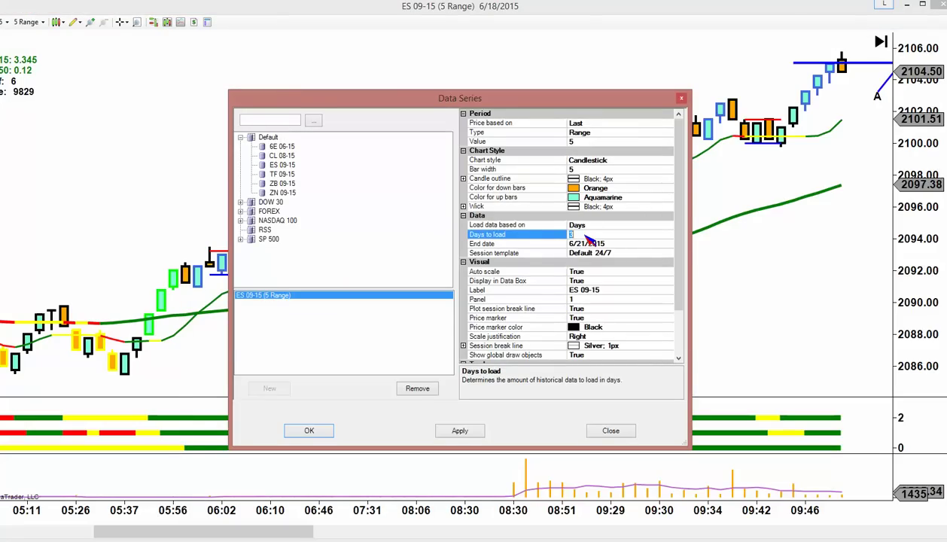
pyautogui.click(288, 435)
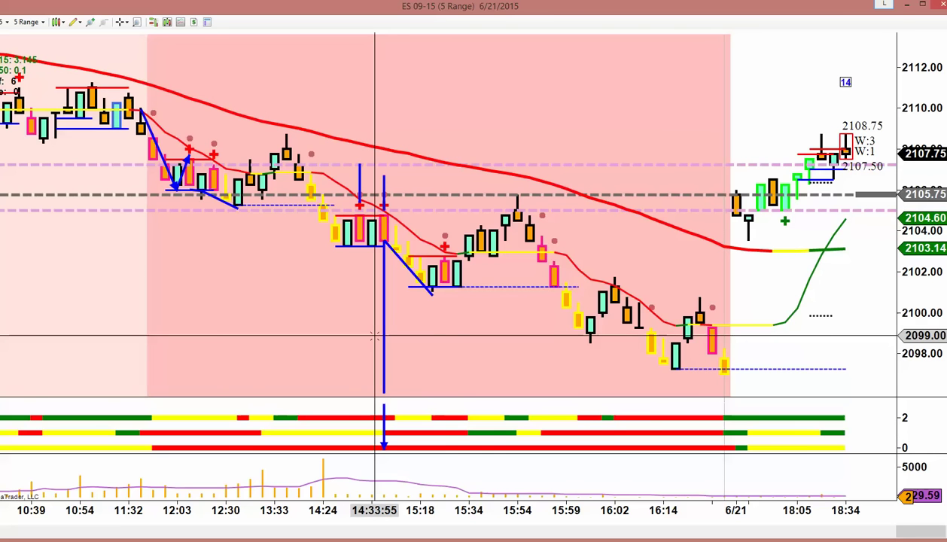
# Examine the ES 5 Range price action from 6/21 back to the 6/17 down move around 12:00
pyautogui.scroll(15, 374, 336)
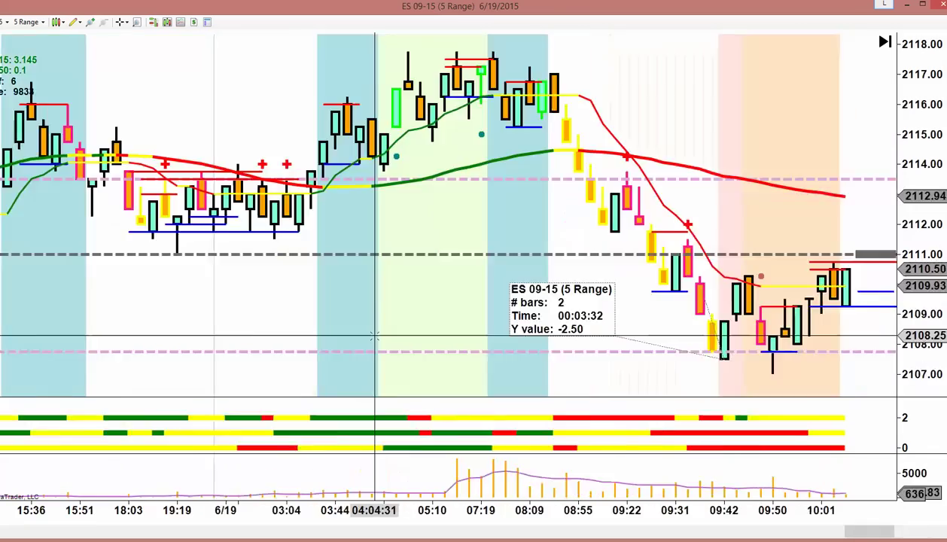
pyautogui.scroll(15, 374, 336)
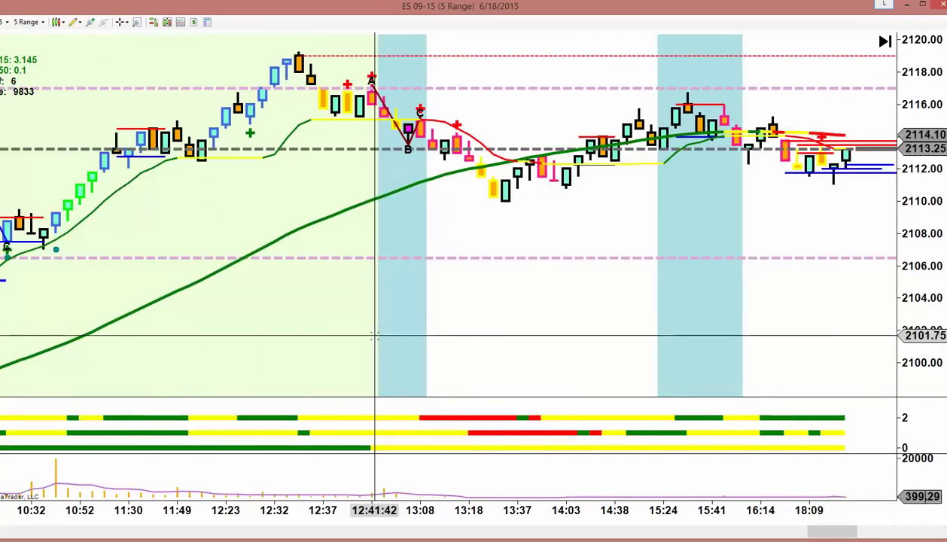
pyautogui.scroll(12, 374, 336)
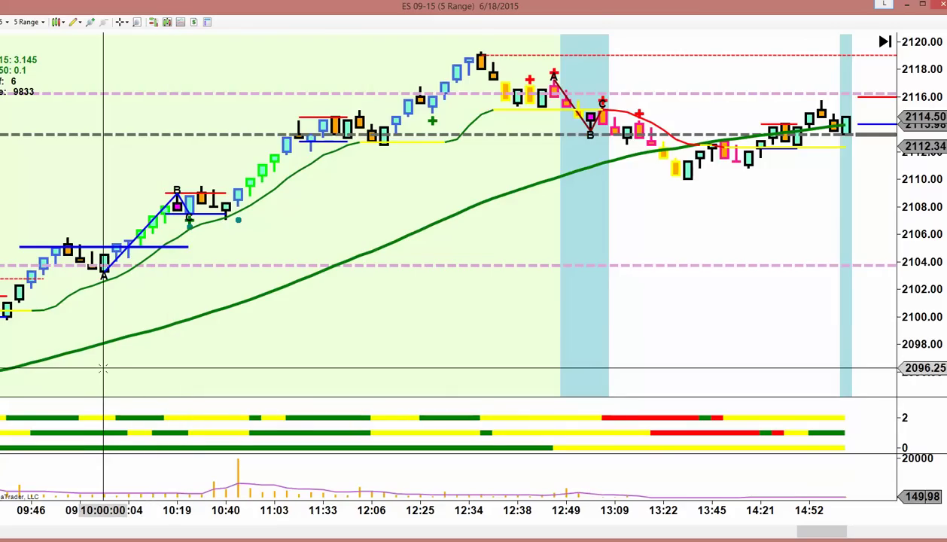
pyautogui.scroll(10, 220, 374)
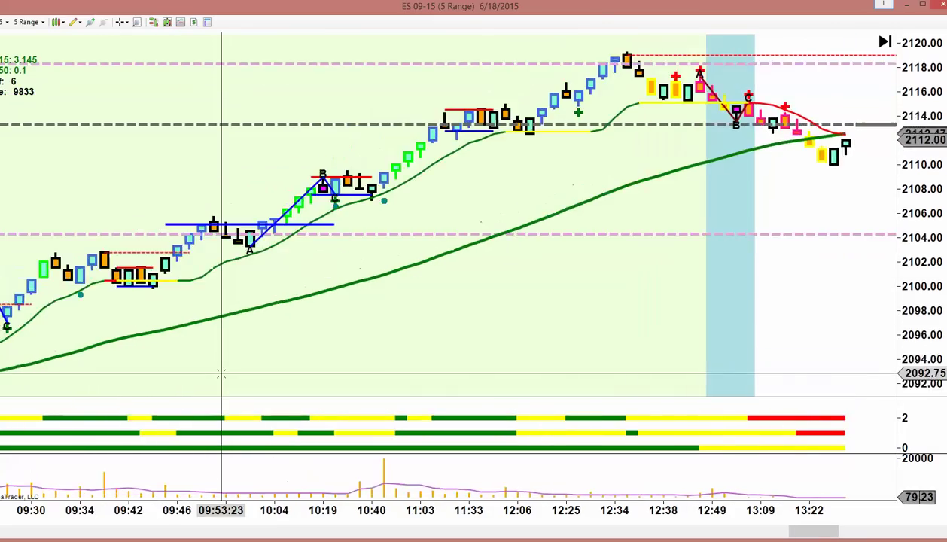
pyautogui.scroll(10, 220, 374)
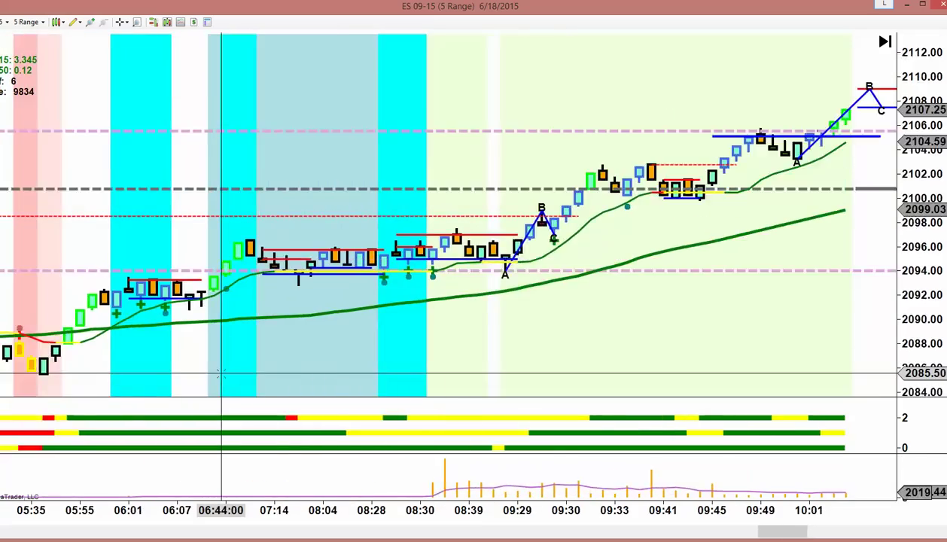
pyautogui.scroll(10, 220, 374)
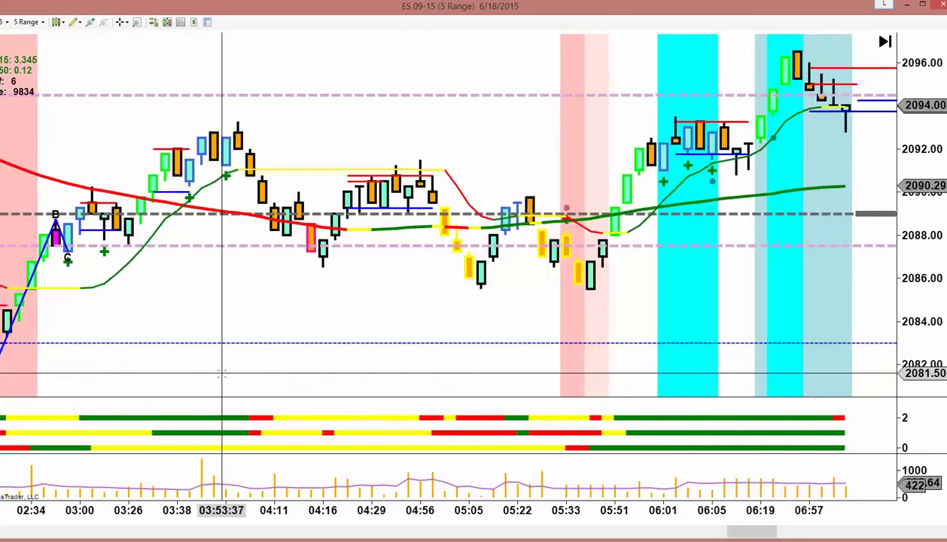
pyautogui.scroll(10, 220, 374)
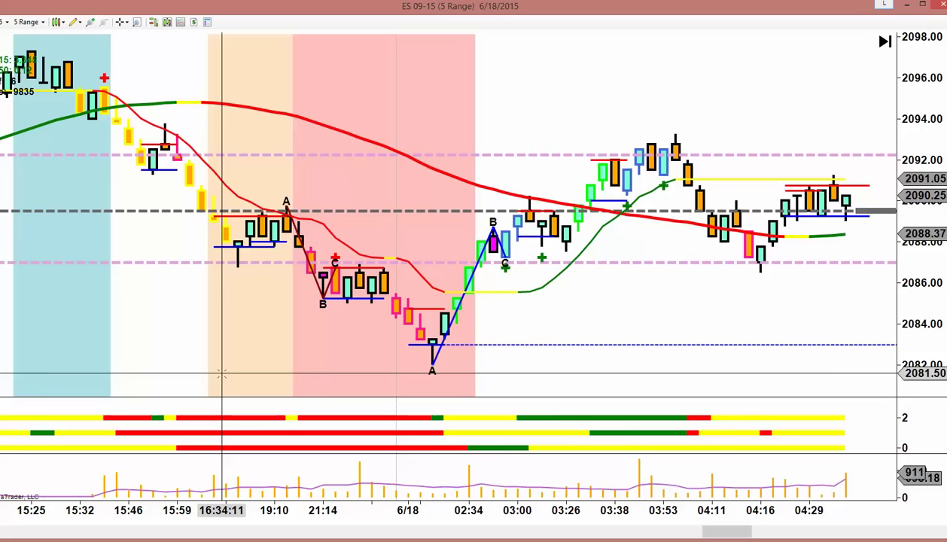
pyautogui.scroll(8, 221, 374)
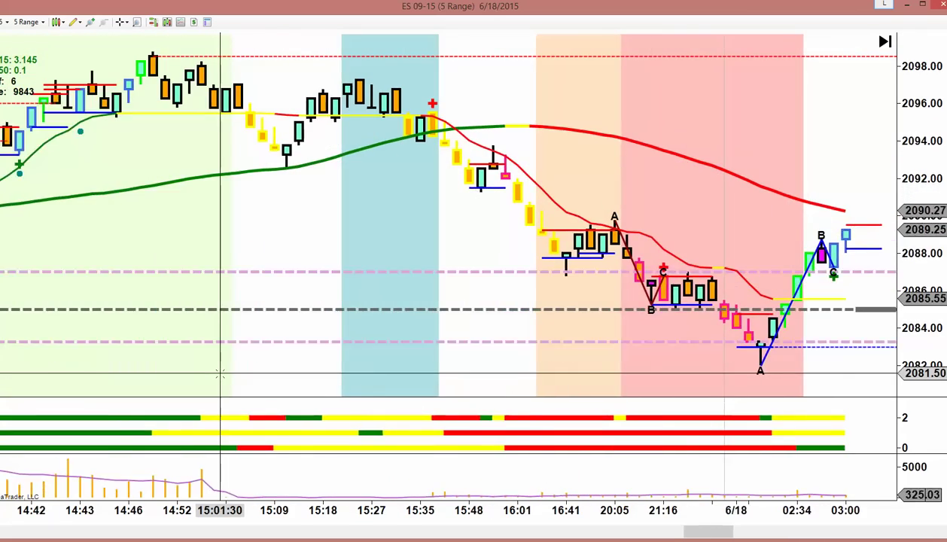
pyautogui.scroll(3, 221, 374)
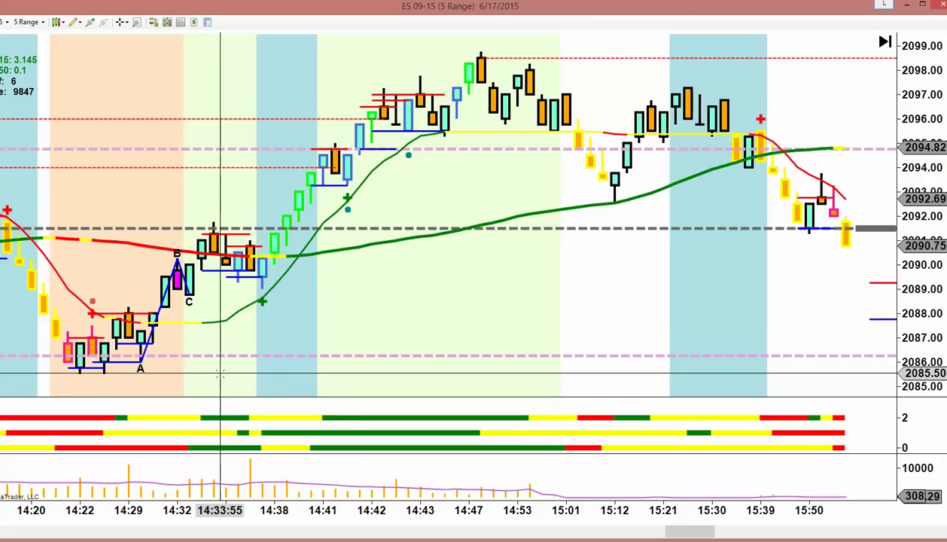
pyautogui.scroll(10, 221, 374)
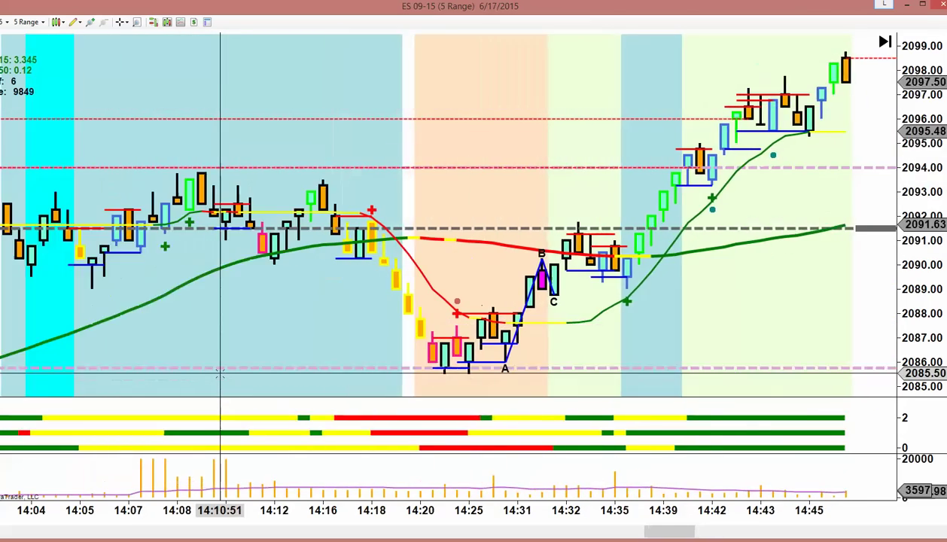
pyautogui.scroll(10, 221, 374)
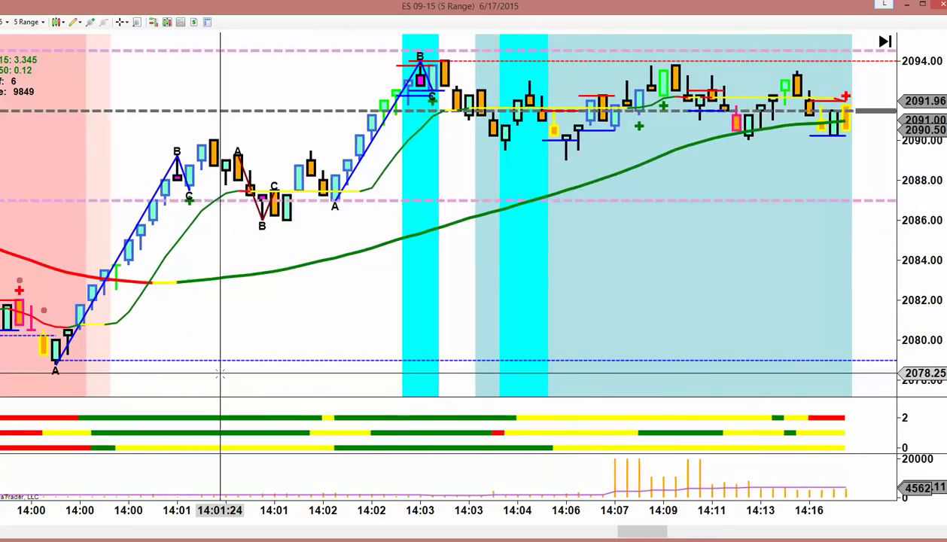
pyautogui.scroll(8, 220, 374)
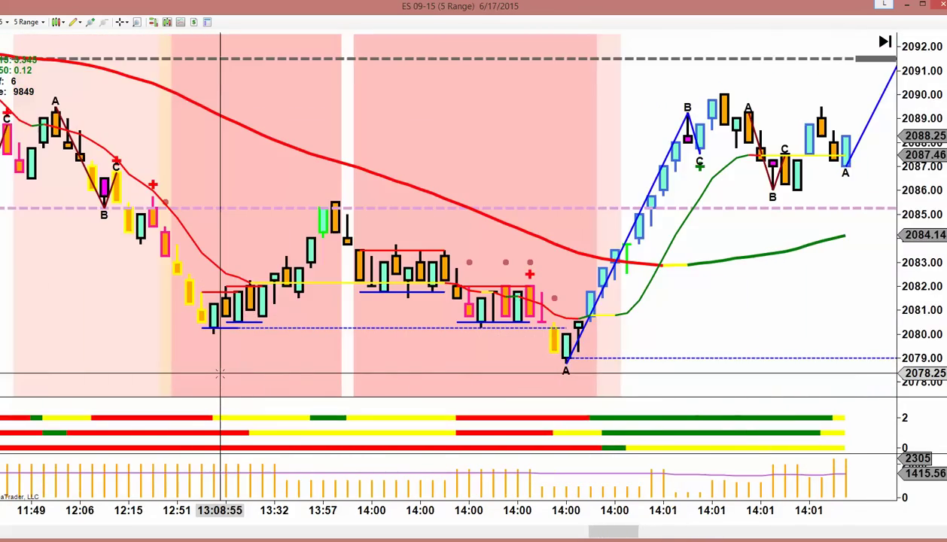
pyautogui.scroll(1, 221, 374)
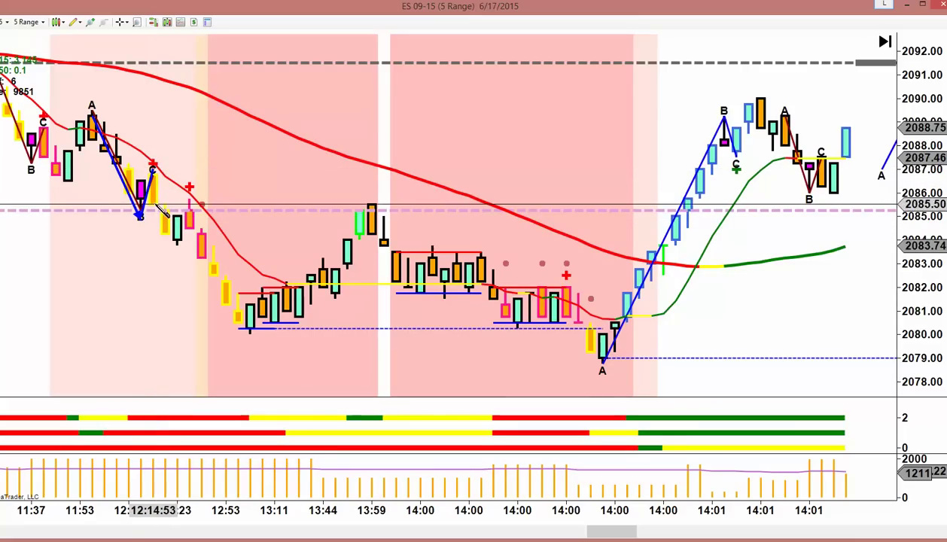
# Draw the leg down to about 2083.50 after the 12:14 pullback, and vertical lines from that candle through the price and trend-bar panels
pyautogui.click(177, 242)
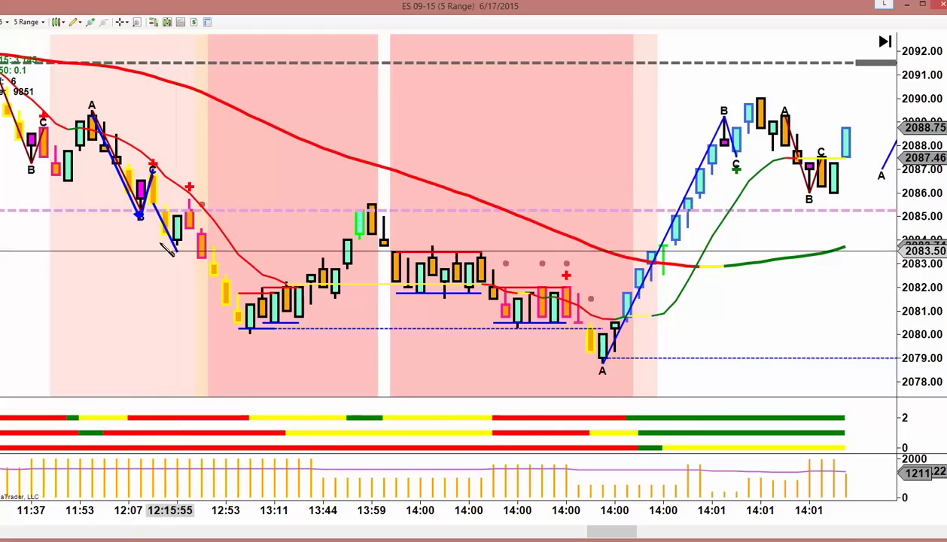
pyautogui.click(154, 210)
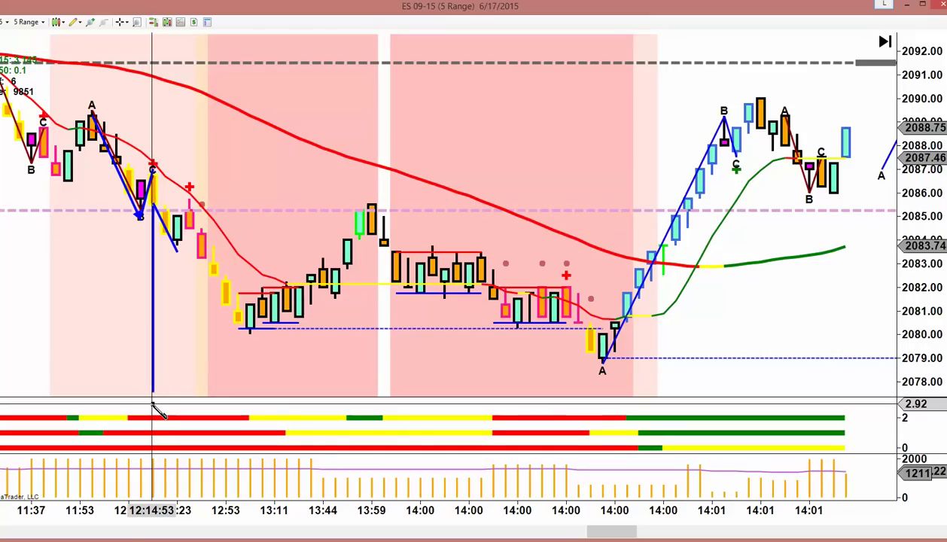
pyautogui.click(154, 412)
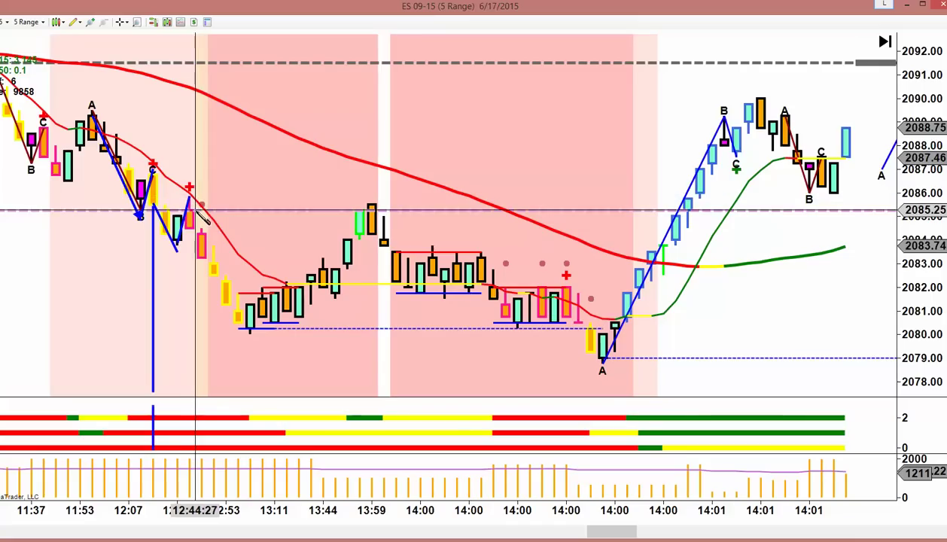
# Draw the leg from the 12:44 pullback down to about 2080, and vertical lines from that candle through the price and trend-bar panels
pyautogui.middleClick(194, 212)
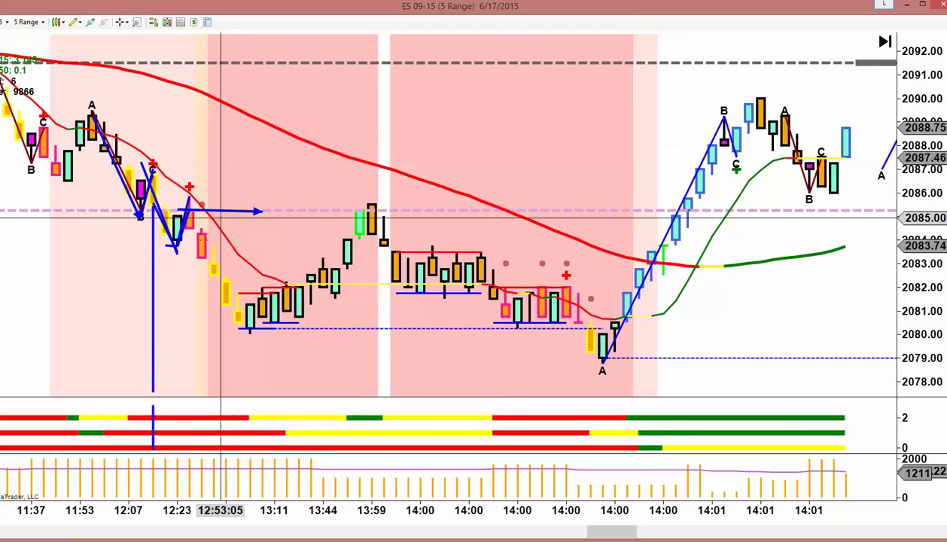
pyautogui.click(249, 338)
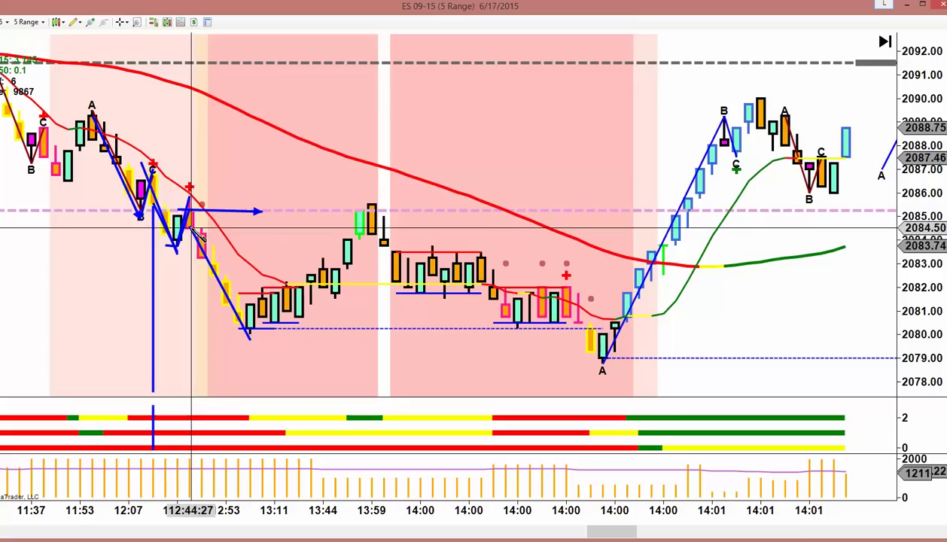
pyautogui.moveTo(193, 228); pyautogui.dragTo(195, 385)
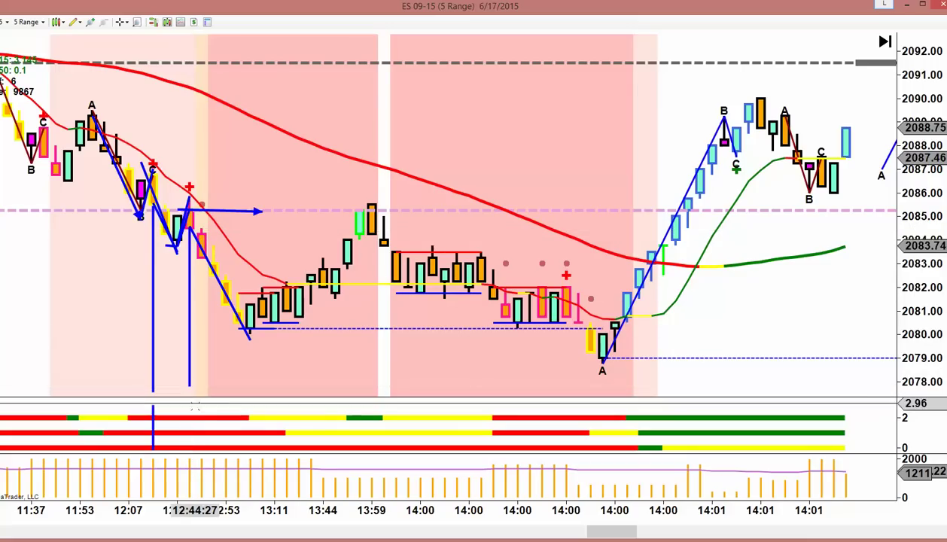
pyautogui.moveTo(193, 409); pyautogui.dragTo(193, 452)
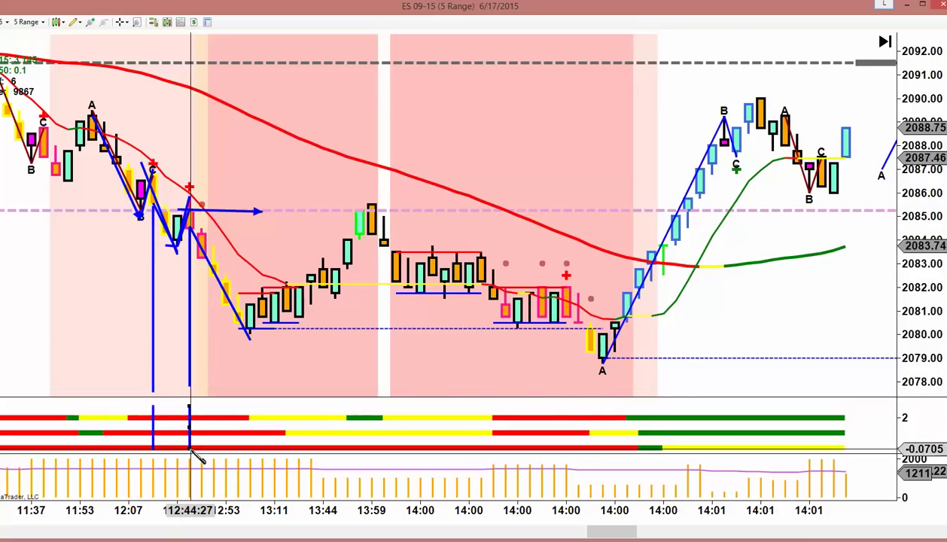
# Place a Ruler measurement on the drop from the candle after the 12:44 pullback to the low near 2080, with its label clear of the candles
pyautogui.click(75, 22)
pyautogui.click(84, 63)
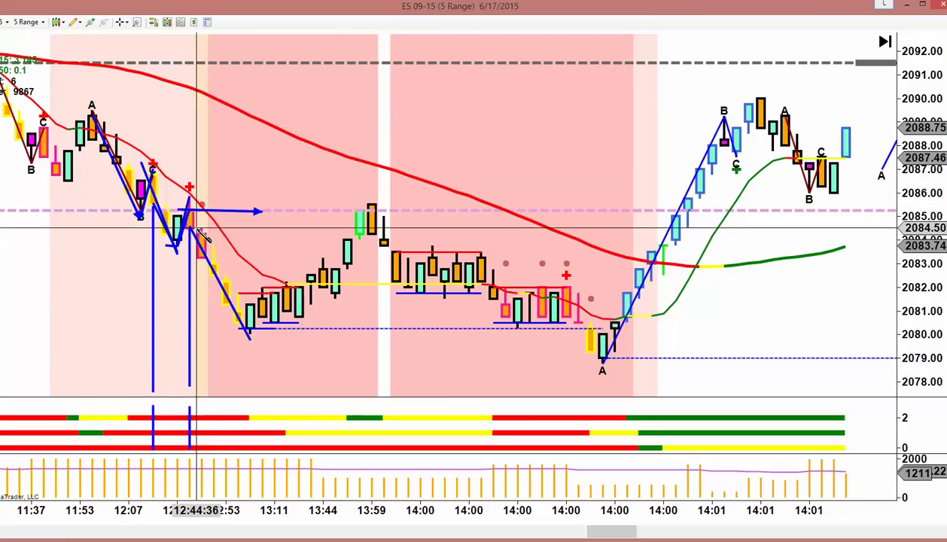
pyautogui.click(202, 235)
pyautogui.click(239, 335)
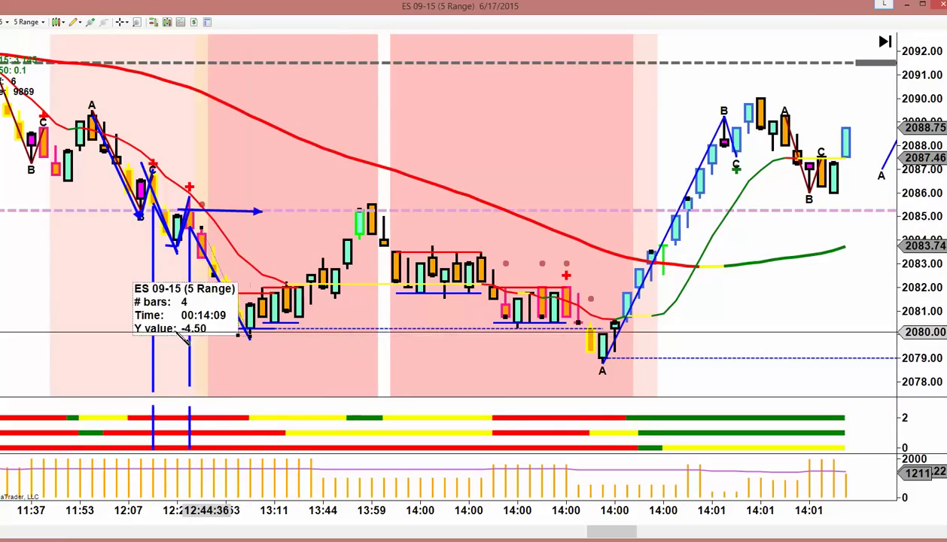
pyautogui.click(76, 331)
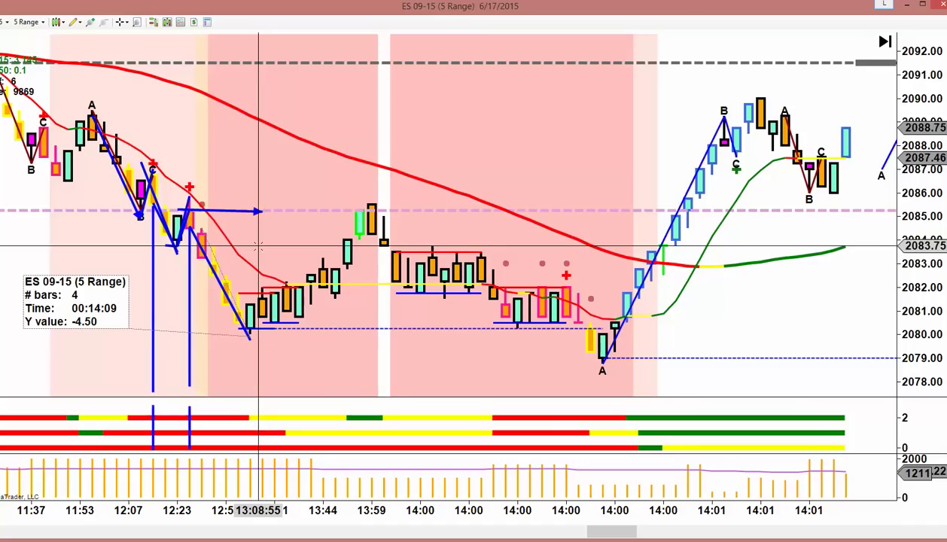
# Draw the early 6/17 up leg to about 2093 and its pullback, and vertical lines from the 02:01 candle through the price and trend-bar panels
pyautogui.scroll(2, 258, 245)
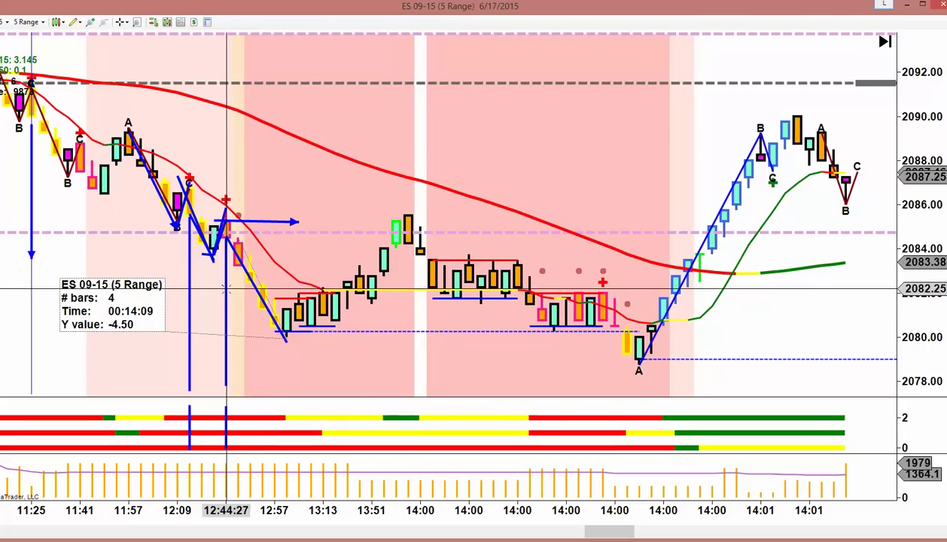
pyautogui.scroll(-2, 226, 288)
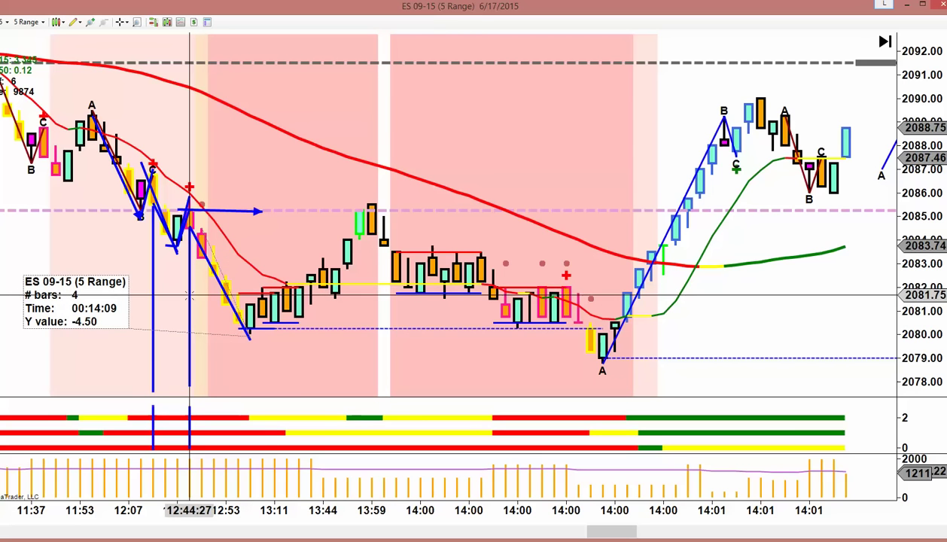
pyautogui.scroll(15, 189, 297)
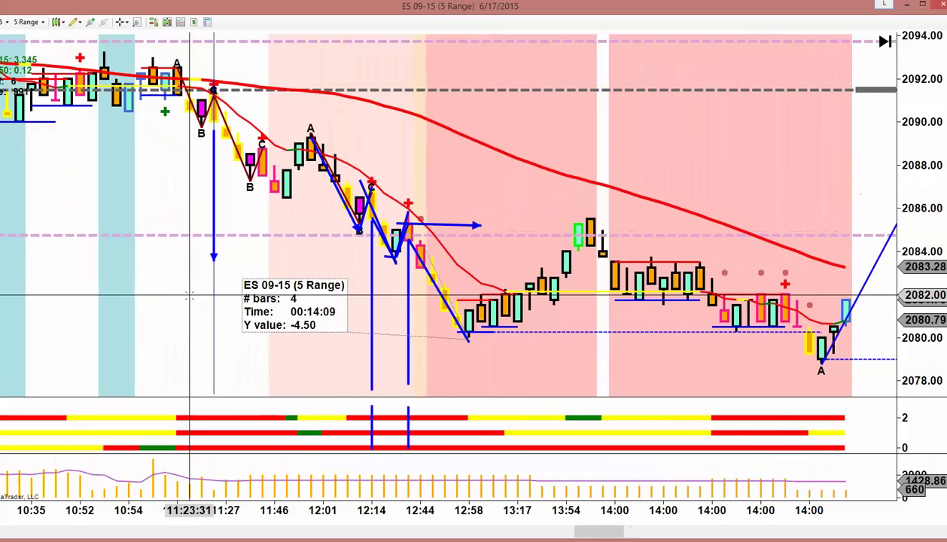
pyautogui.scroll(15, 189, 297)
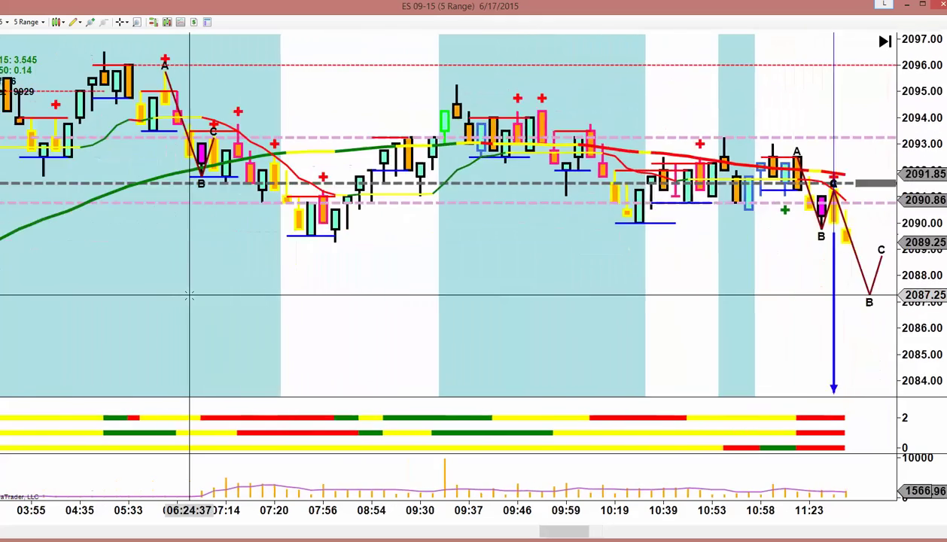
pyautogui.scroll(5, 189, 296)
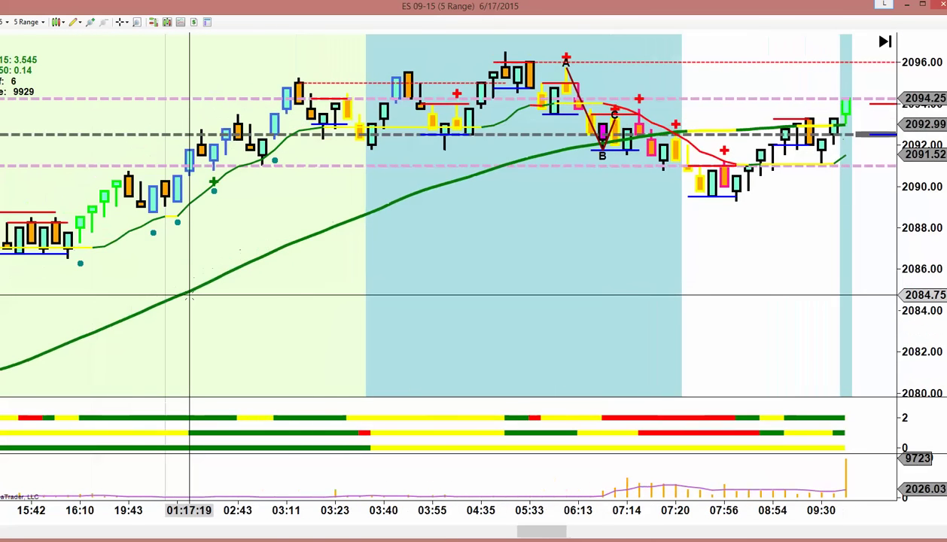
pyautogui.scroll(4, 189, 296)
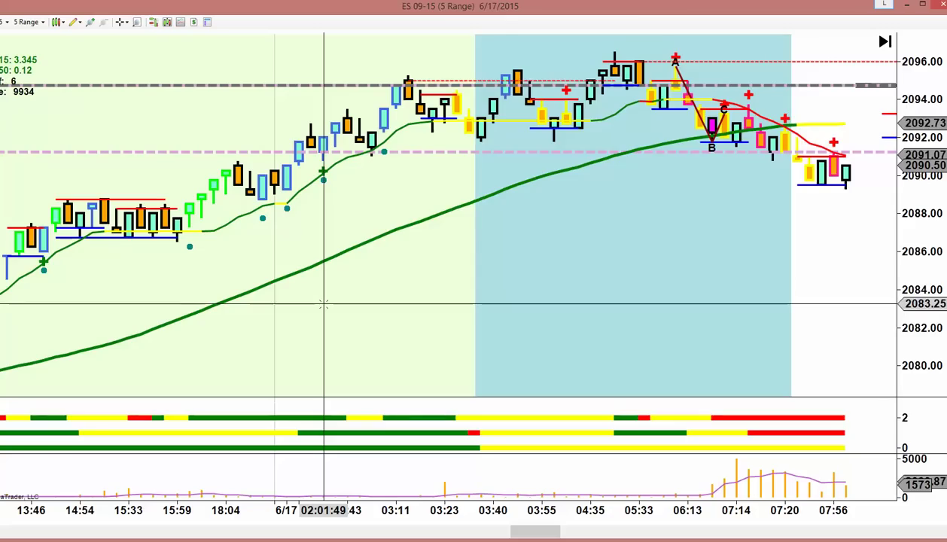
pyautogui.moveTo(275, 204); pyautogui.dragTo(310, 120)
pyautogui.click(309, 120)
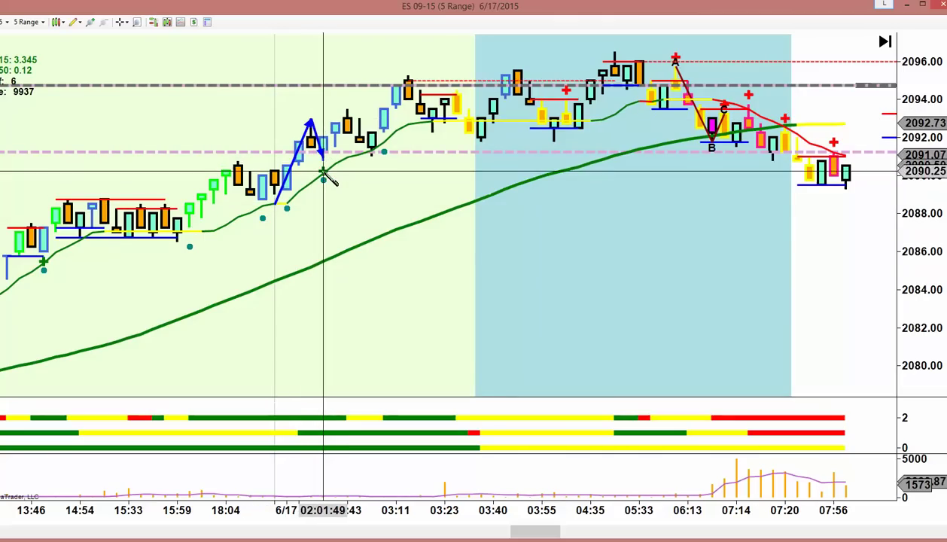
pyautogui.click(323, 172)
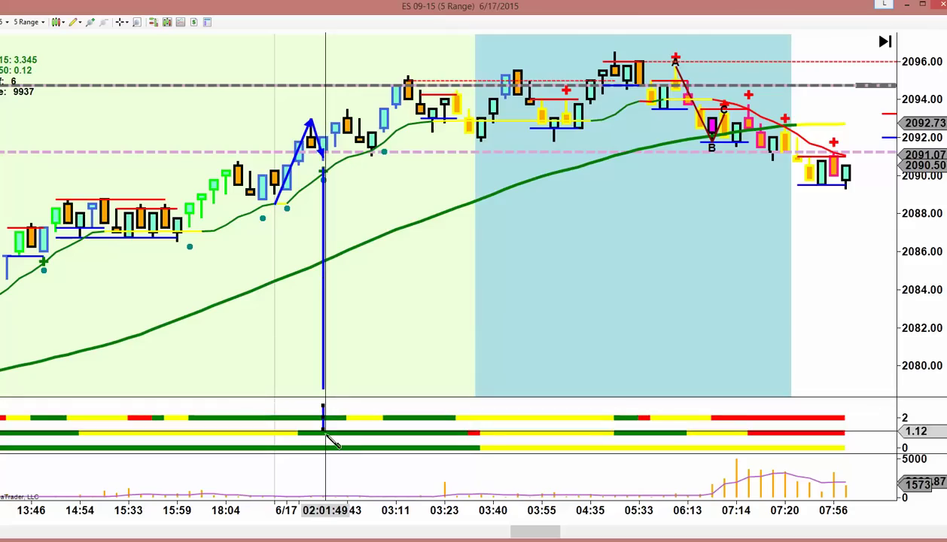
pyautogui.click(323, 444)
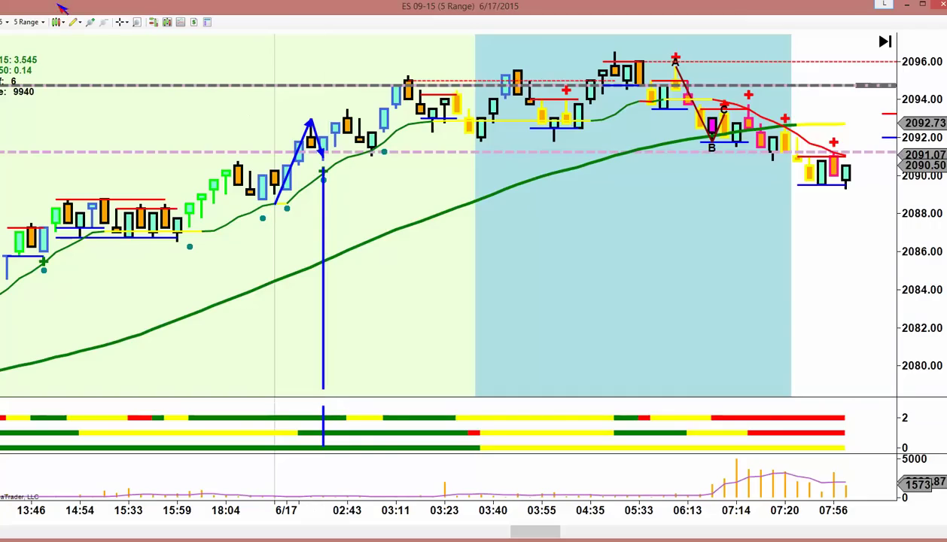
# Place a Ruler measurement from the 02:01 pullback candle to the next high near 2093.25, with its label above the earlier candles
pyautogui.click(75, 22)
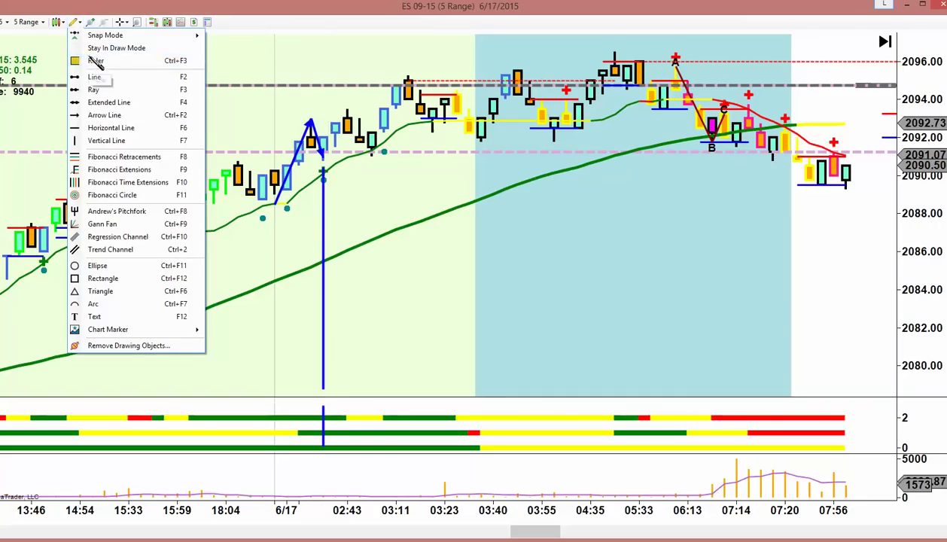
pyautogui.click(94, 60)
pyautogui.click(325, 138)
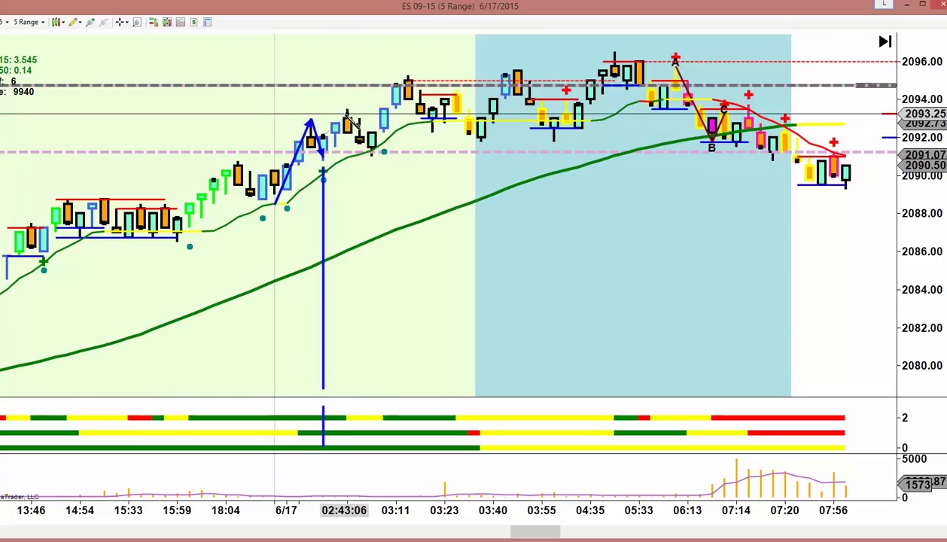
pyautogui.click(346, 109)
pyautogui.click(263, 119)
# Draw vertical line segments below the 14:05 pullback candle, from about 2084 down to about 2077.50 in the price panel
pyautogui.scroll(10, 368, 175)
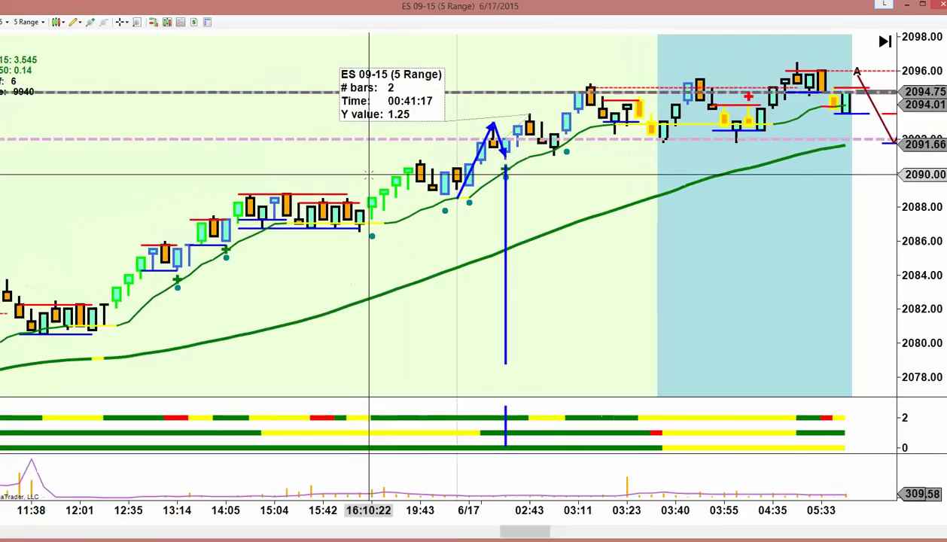
pyautogui.click(227, 277)
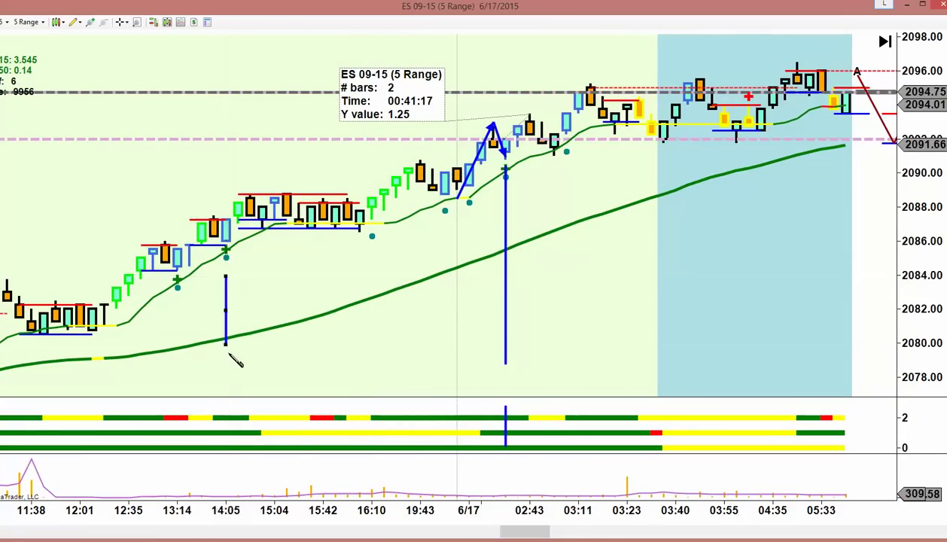
pyautogui.click(225, 384)
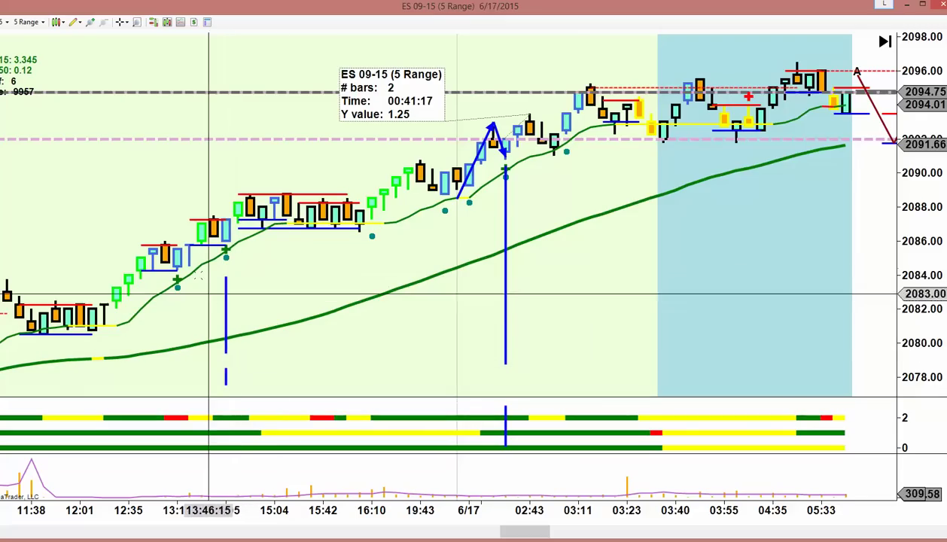
# Place a Ruler measurement from the 14:05 pullback candle to the high that follows it
pyautogui.click(79, 22)
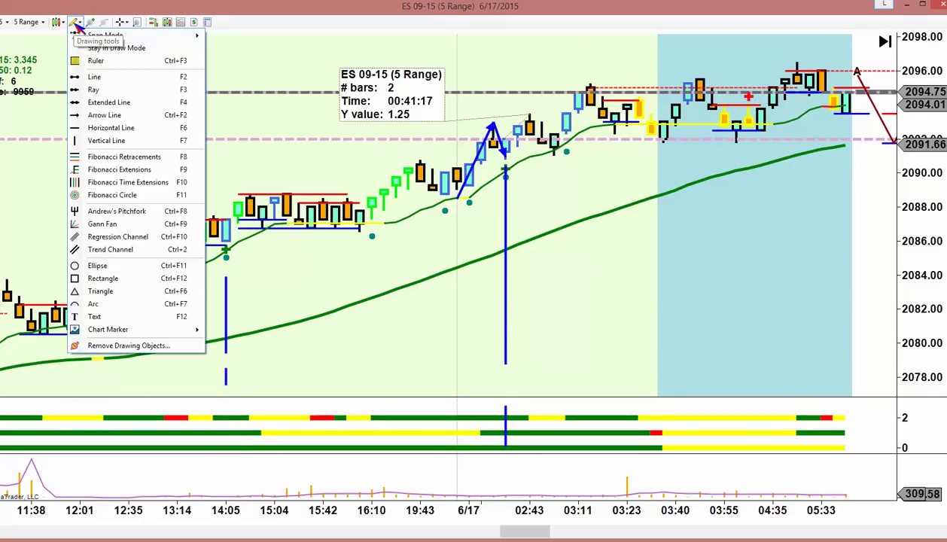
pyautogui.click(86, 63)
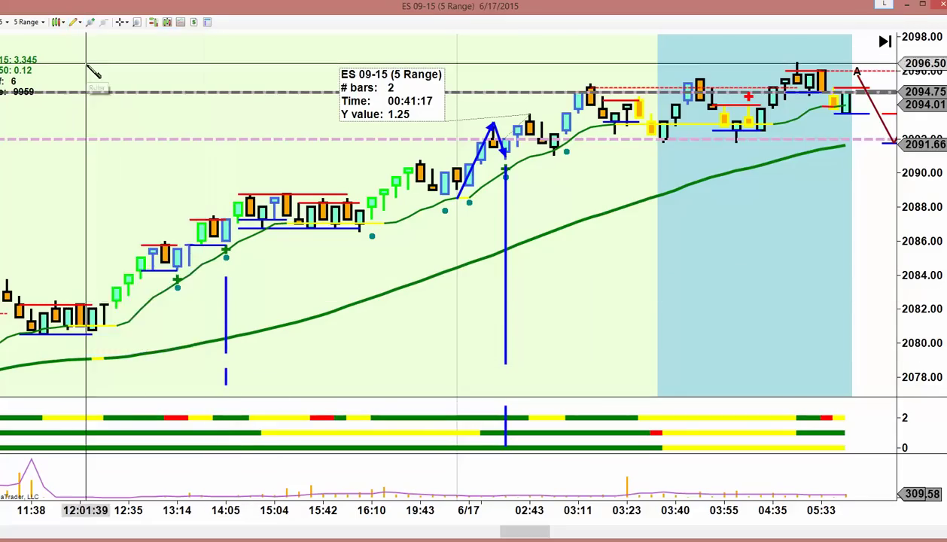
pyautogui.click(250, 203)
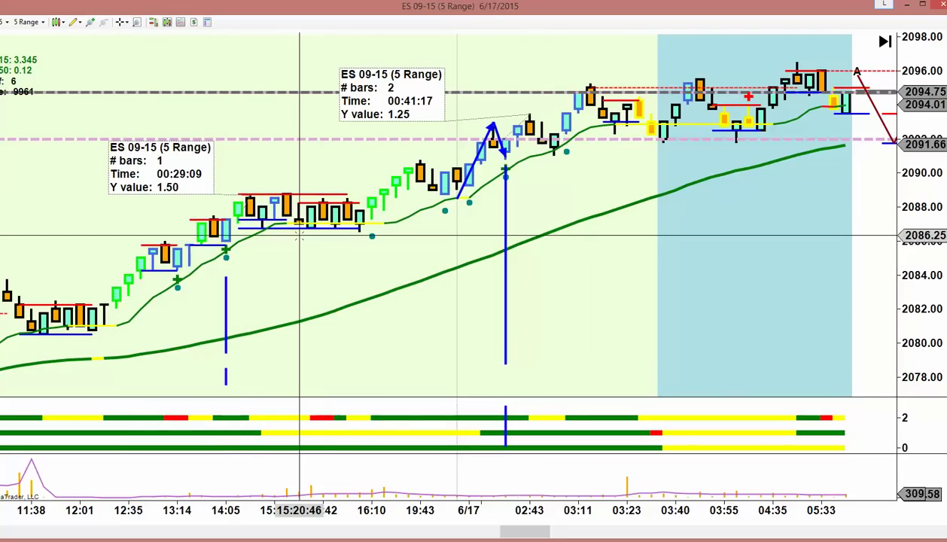
# Examine the 6/16 price action and trend bars back to about 04:41 for pullback setups
pyautogui.scroll(10, 299, 235)
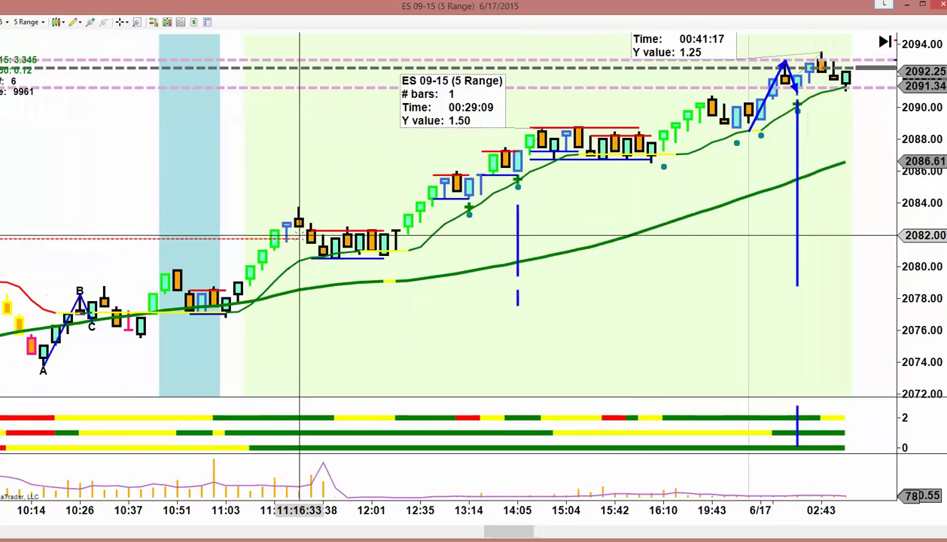
pyautogui.scroll(10, 299, 235)
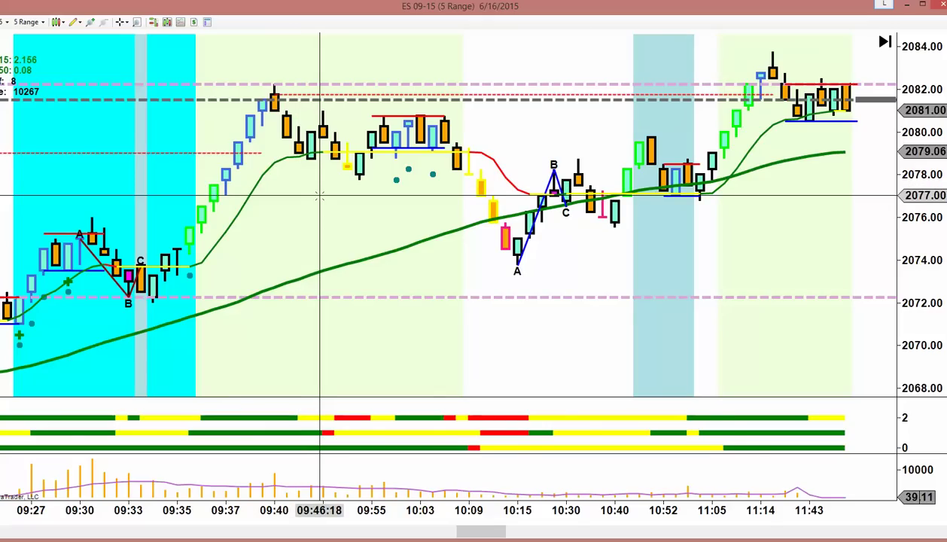
pyautogui.scroll(10, 319, 197)
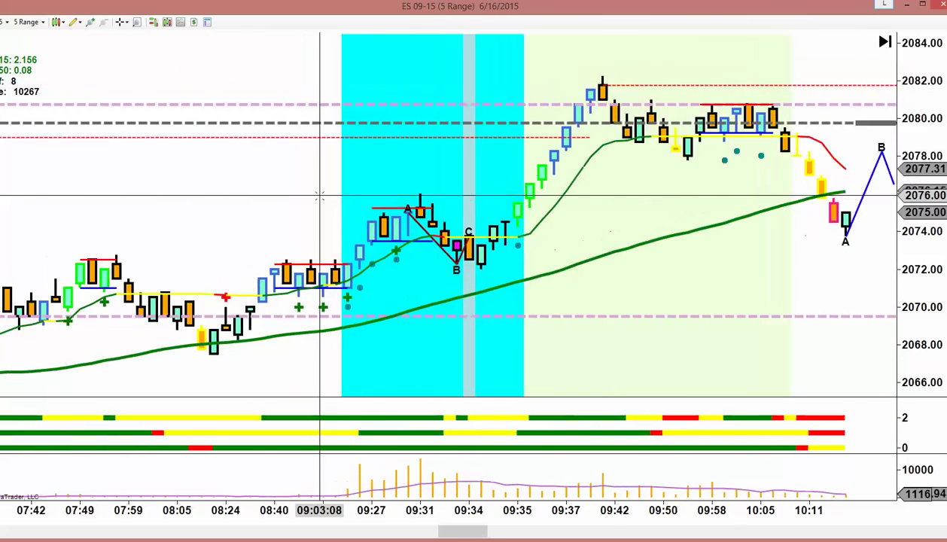
pyautogui.scroll(10, 319, 197)
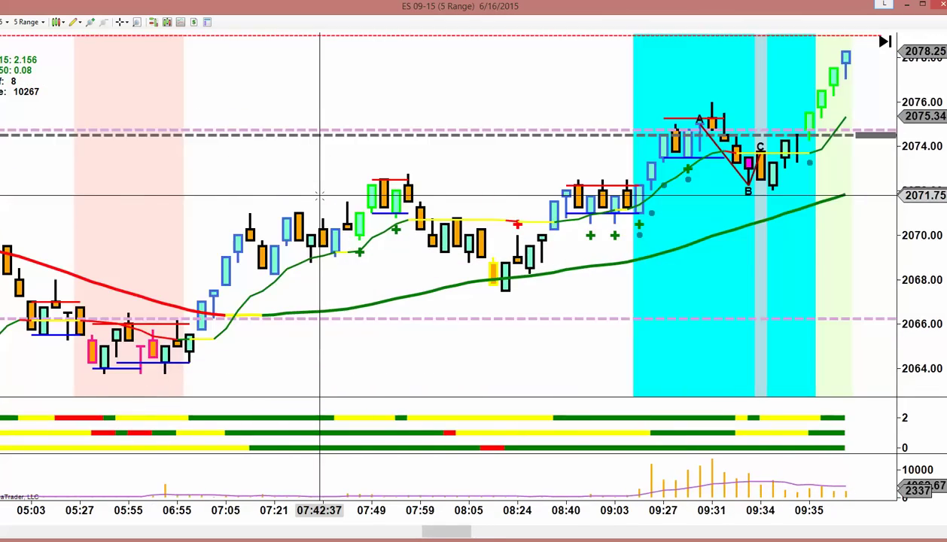
pyautogui.scroll(3, 319, 198)
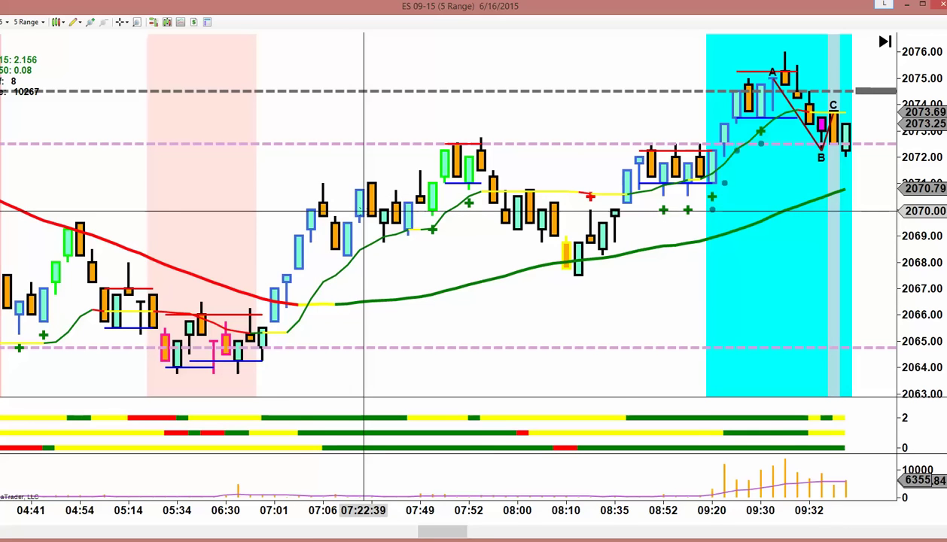
# Review the annotated setups forward from the 6/16 session through the 6/17 sideways stretch and midday decline, comparing candles with the trend bars
pyautogui.scroll(-12, 363, 210)
pyautogui.scroll(-12, 364, 210)
pyautogui.scroll(-12, 364, 211)
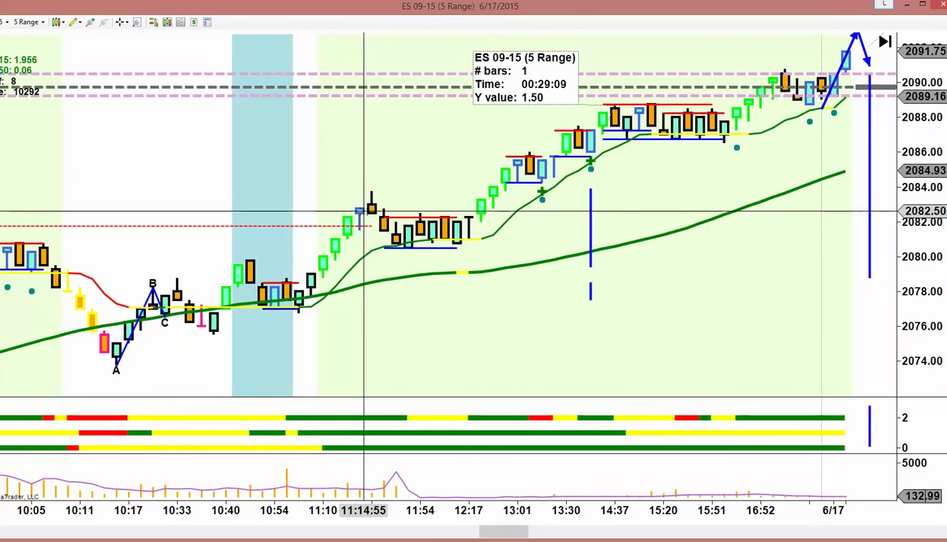
pyautogui.scroll(-12, 363, 211)
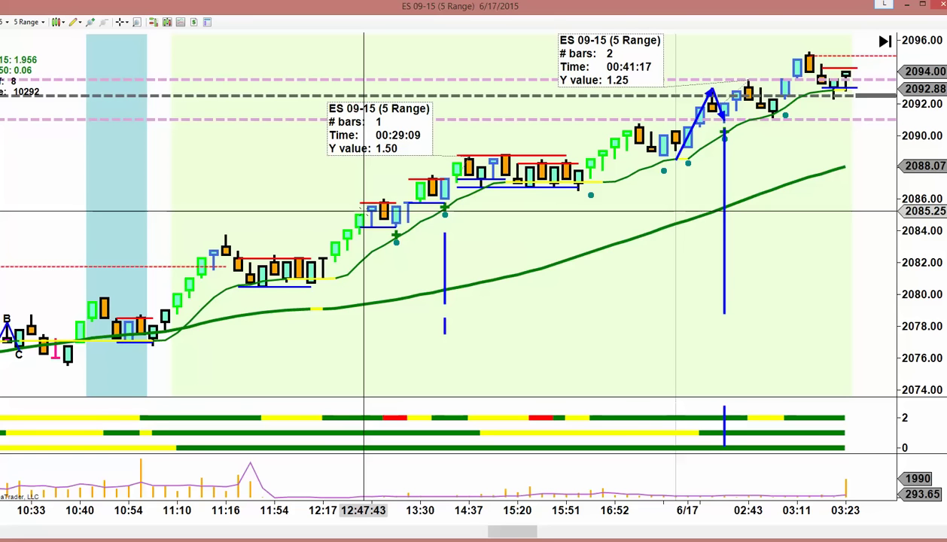
pyautogui.scroll(-12, 364, 211)
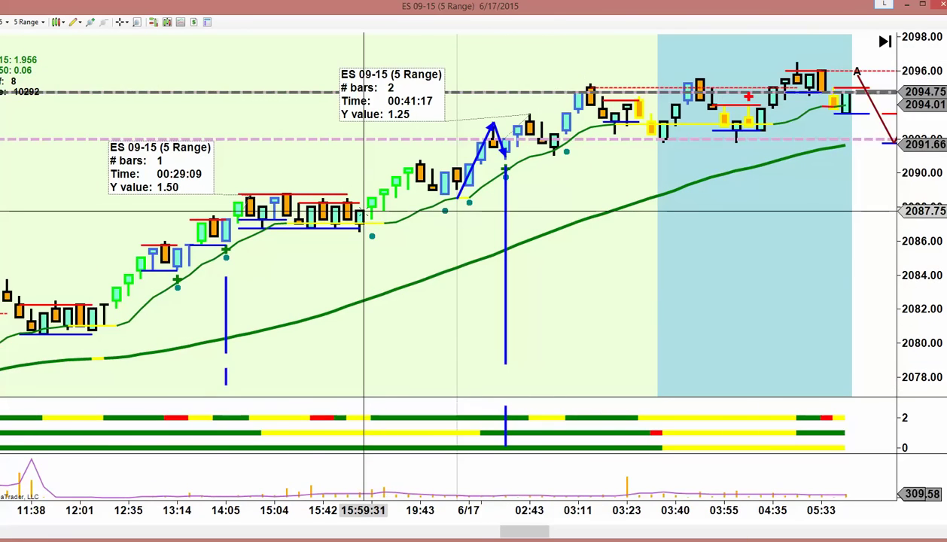
pyautogui.scroll(-12, 364, 210)
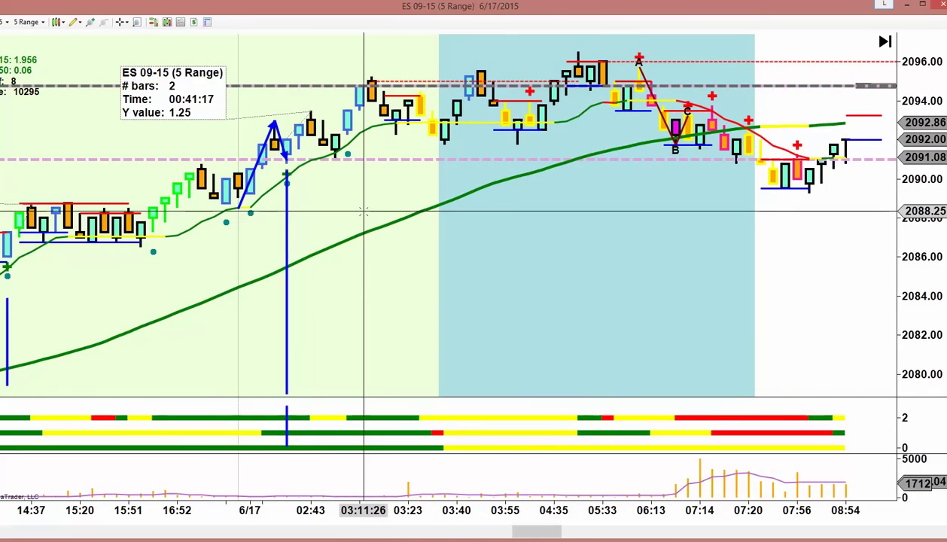
pyautogui.scroll(-12, 364, 211)
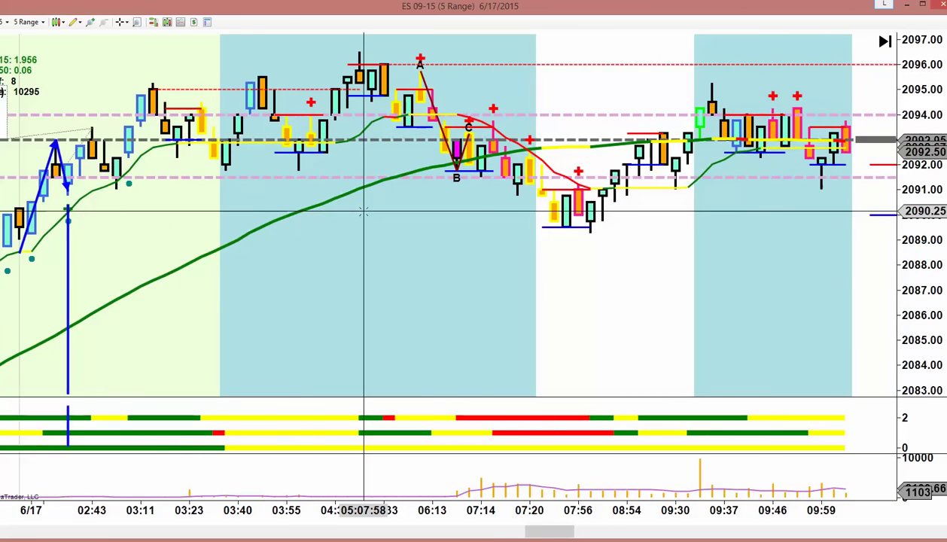
pyautogui.scroll(-4, 363, 213)
pyautogui.scroll(-12, 364, 213)
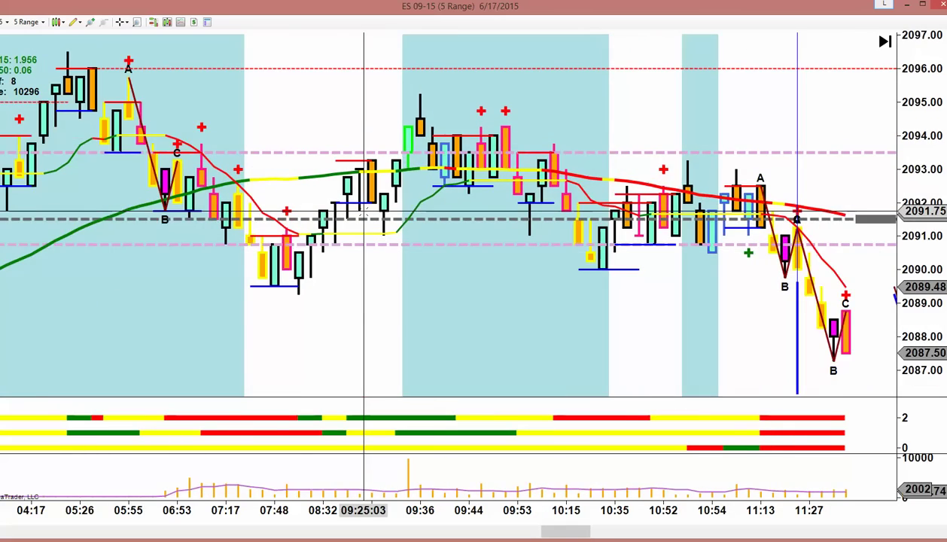
pyautogui.scroll(12, 363, 213)
pyautogui.scroll(4, 363, 213)
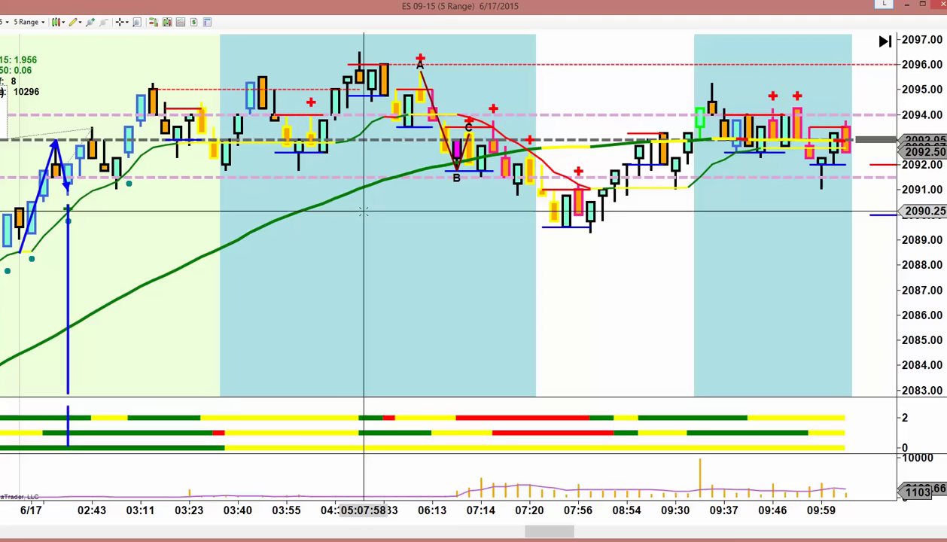
pyautogui.scroll(8, 363, 213)
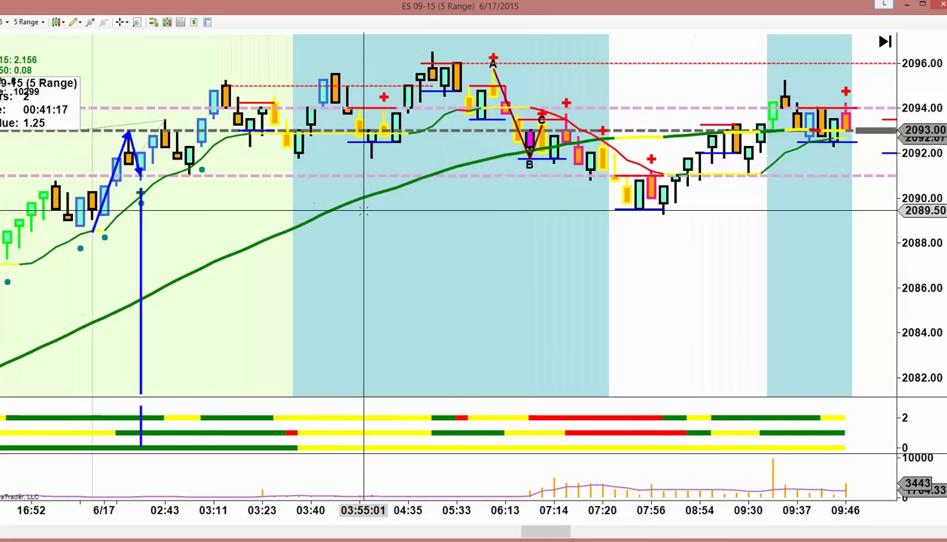
pyautogui.scroll(8, 363, 213)
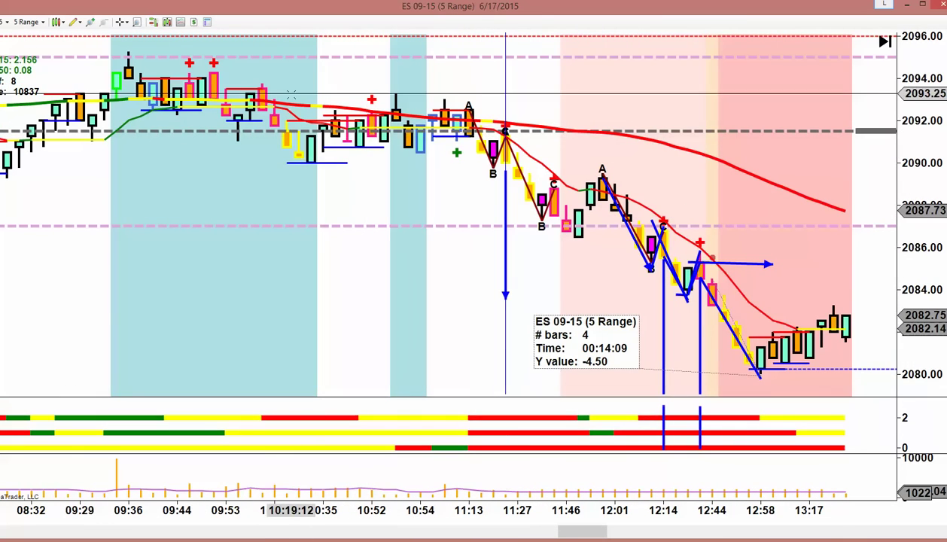
# Draw a downward arrow line at about 12:15 from the upper dashed level near 2095 to the lower dashed level near 2087
pyautogui.click(83, 23)
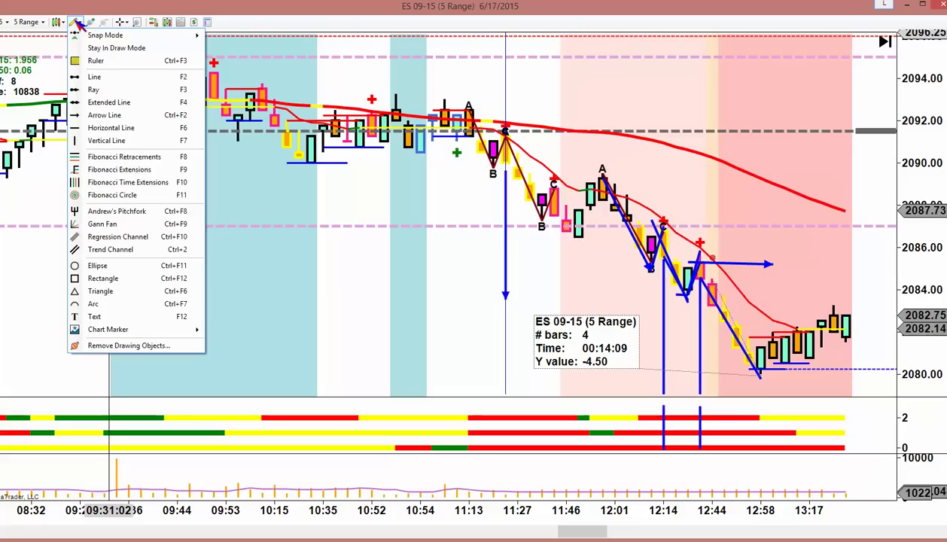
pyautogui.click(102, 117)
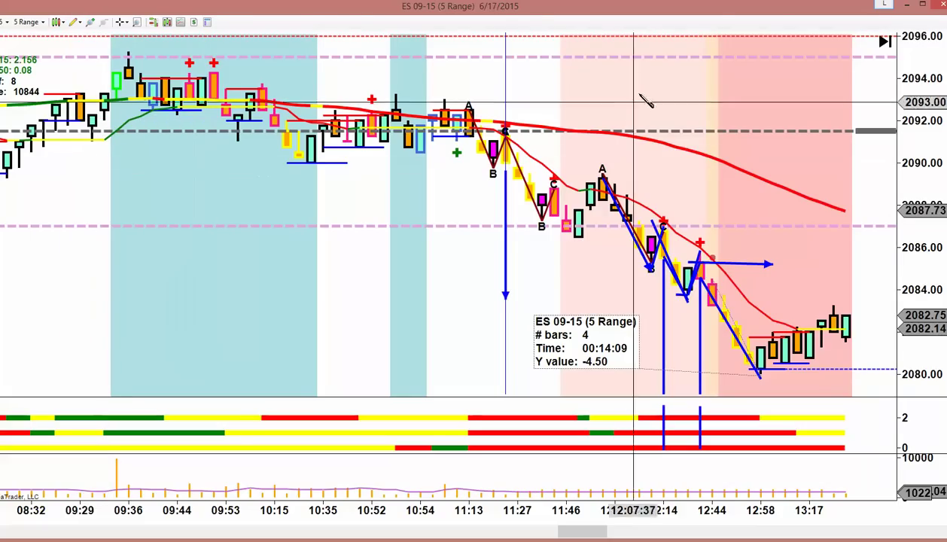
pyautogui.click(677, 58)
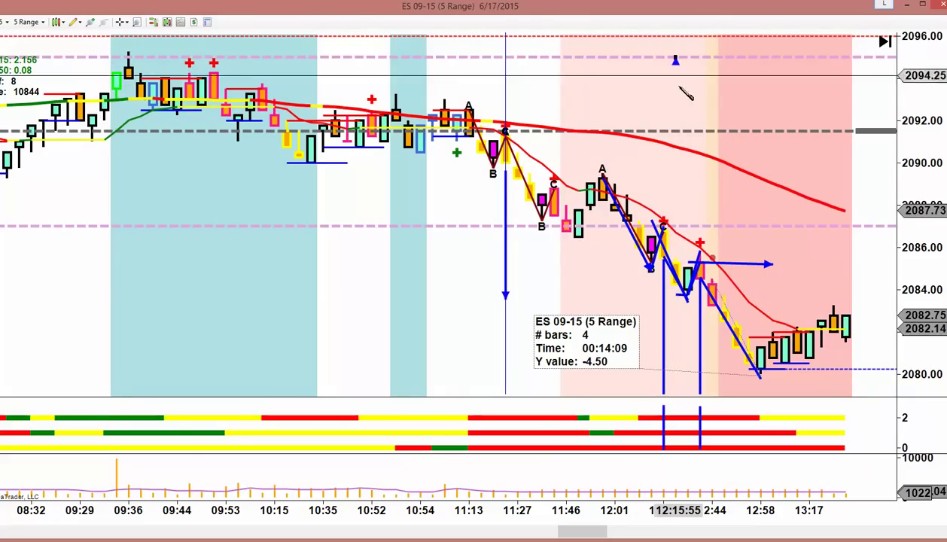
pyautogui.click(677, 225)
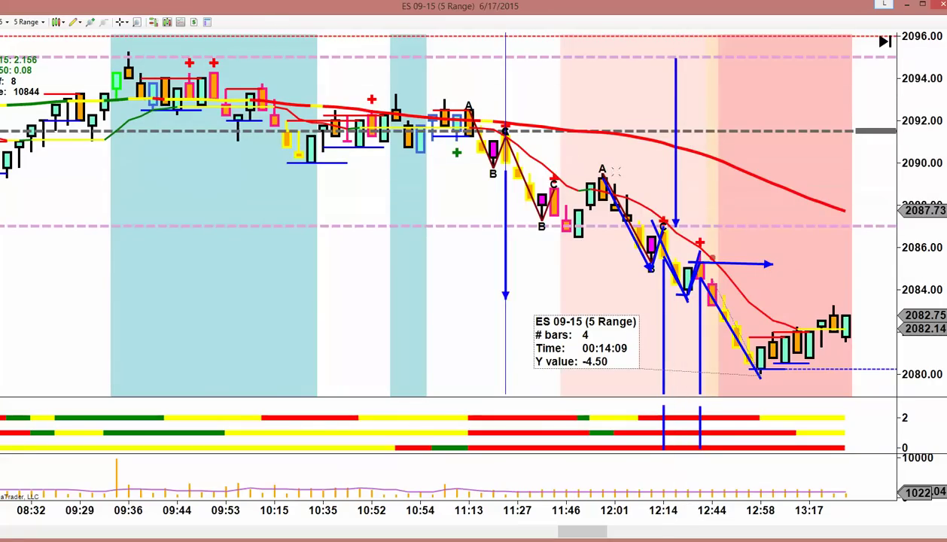
# Add the text label "70%" beside the downward arrow and position it just below the grey dashed midline
pyautogui.click(74, 21)
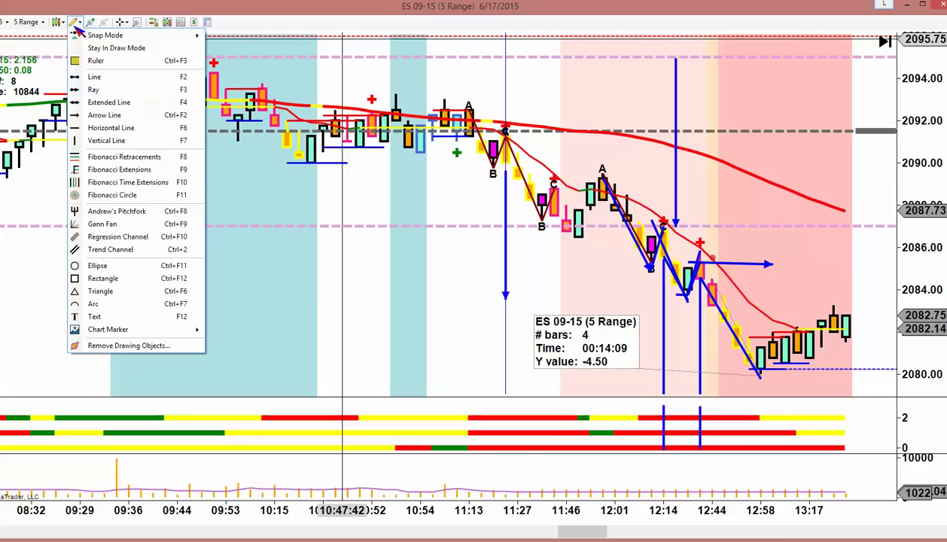
pyautogui.click(93, 316)
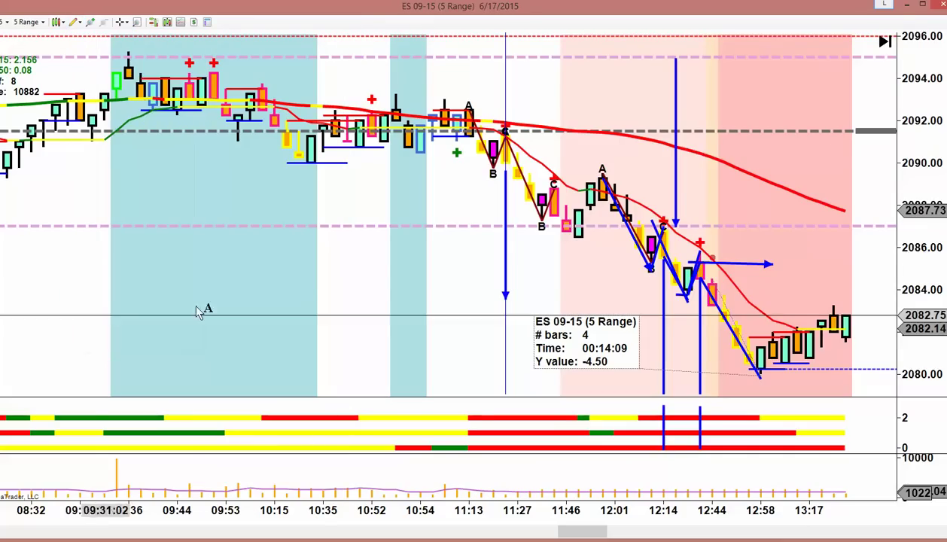
pyautogui.click(688, 123)
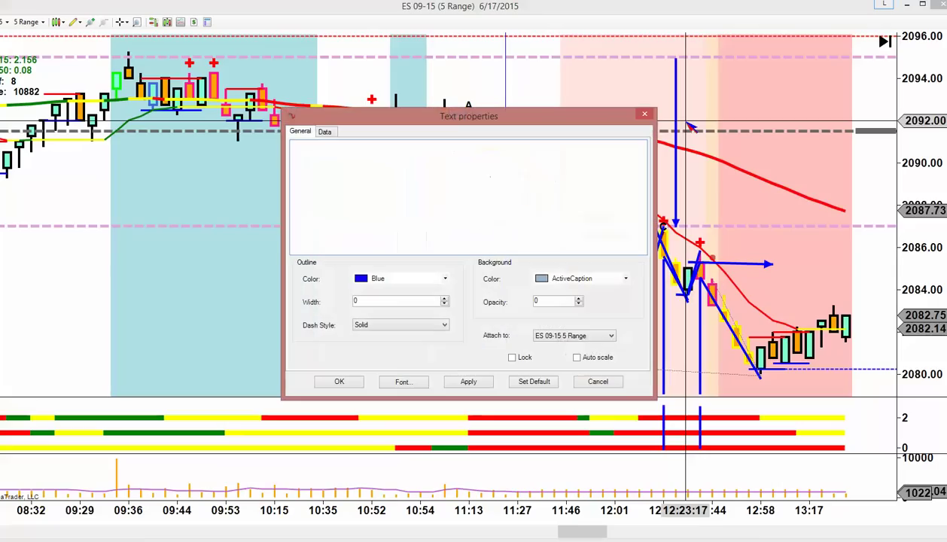
pyautogui.write('70%')
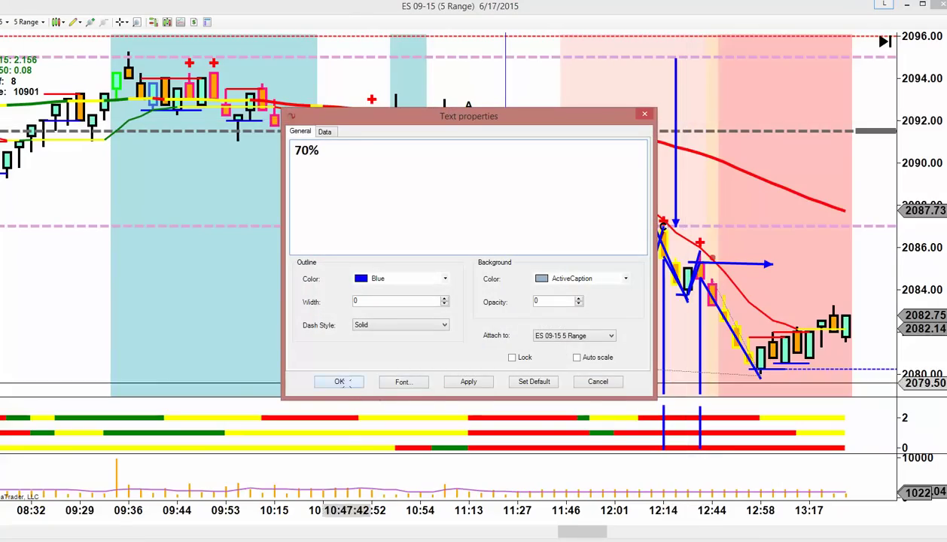
pyautogui.click(353, 381)
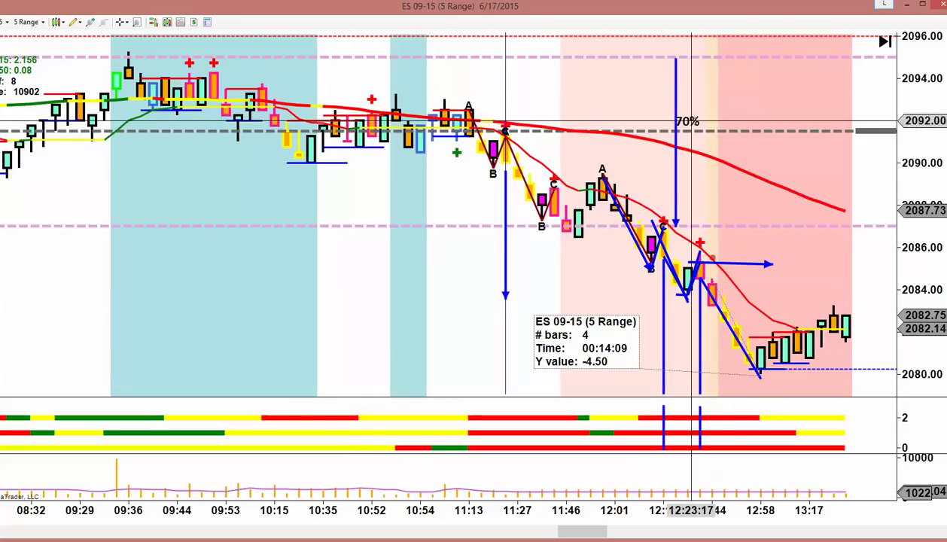
pyautogui.moveTo(686, 122); pyautogui.dragTo(700, 139)
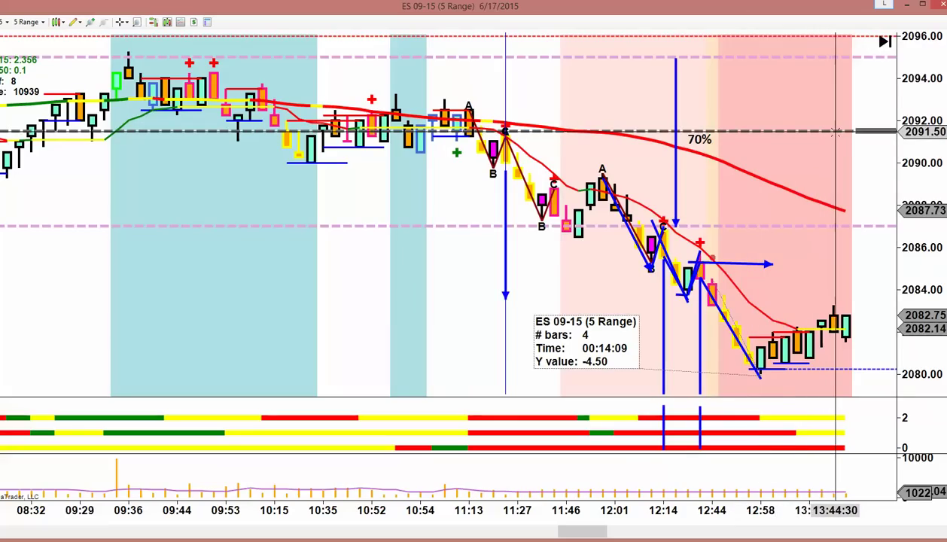
# Review the price action from the 6/17 afternoon through 6/21, and the 6/19 decline, against the dashed range levels
pyautogui.scroll(-3, 818, 132)
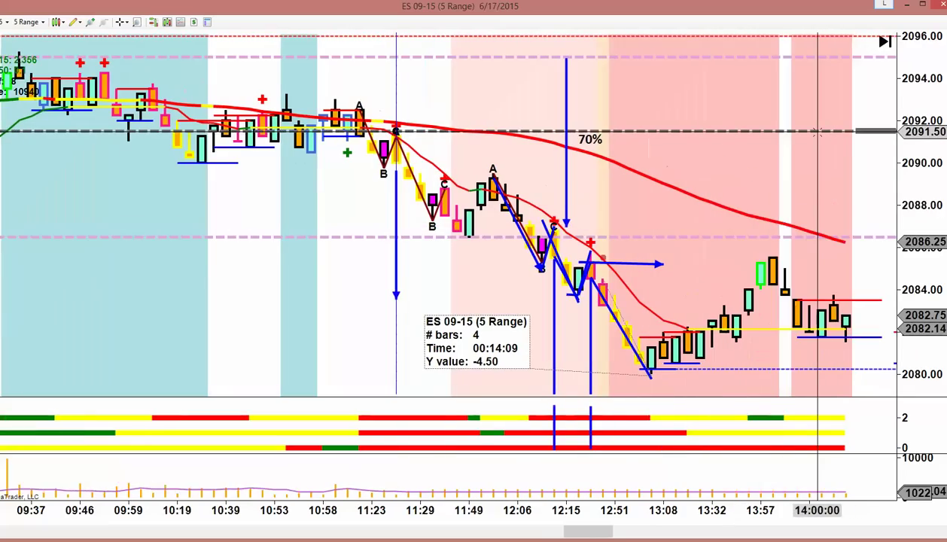
pyautogui.scroll(-8, 817, 132)
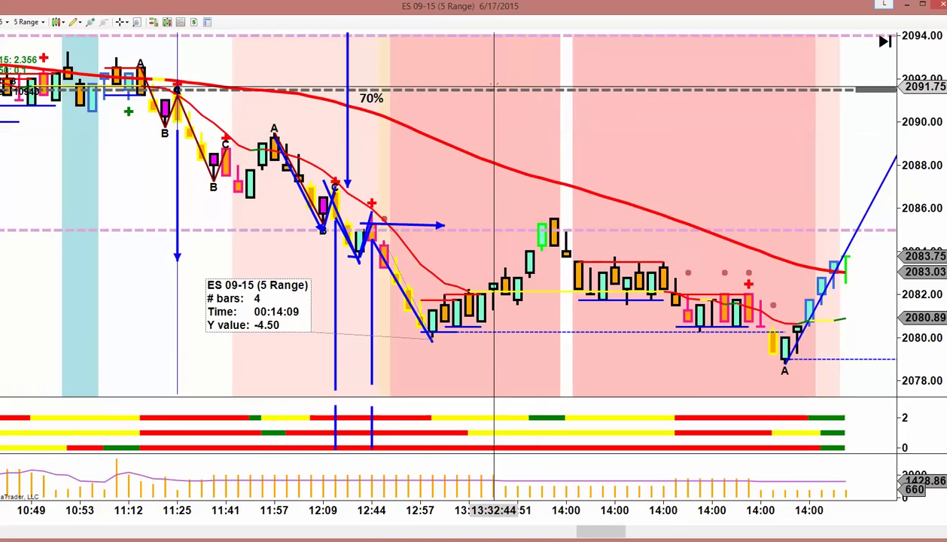
pyautogui.scroll(-2, 494, 89)
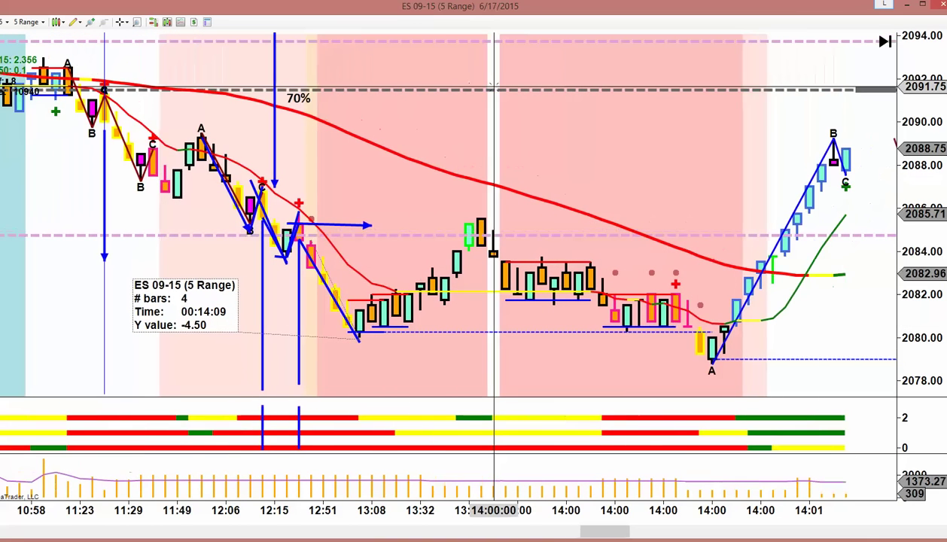
pyautogui.scroll(-5, 660, 226)
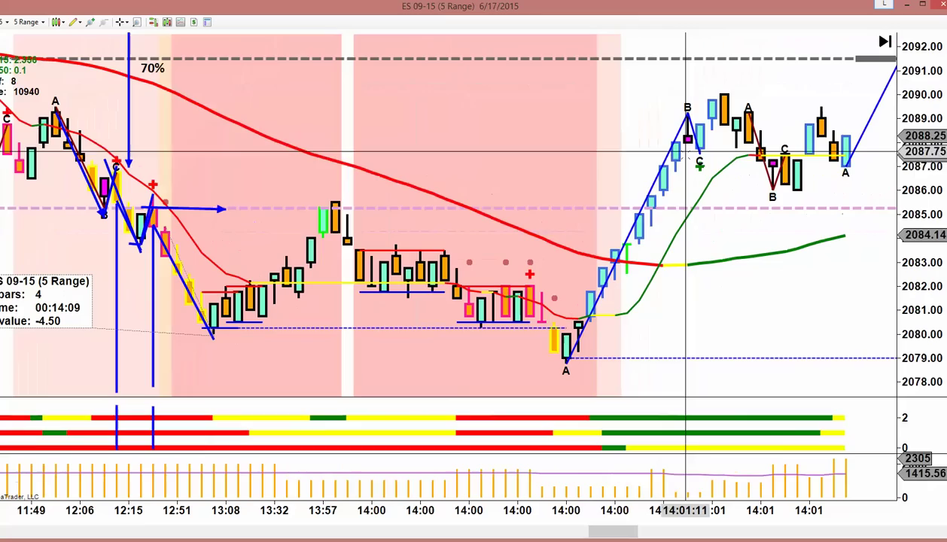
pyautogui.moveTo(618, 529); pyautogui.dragTo(937, 535)
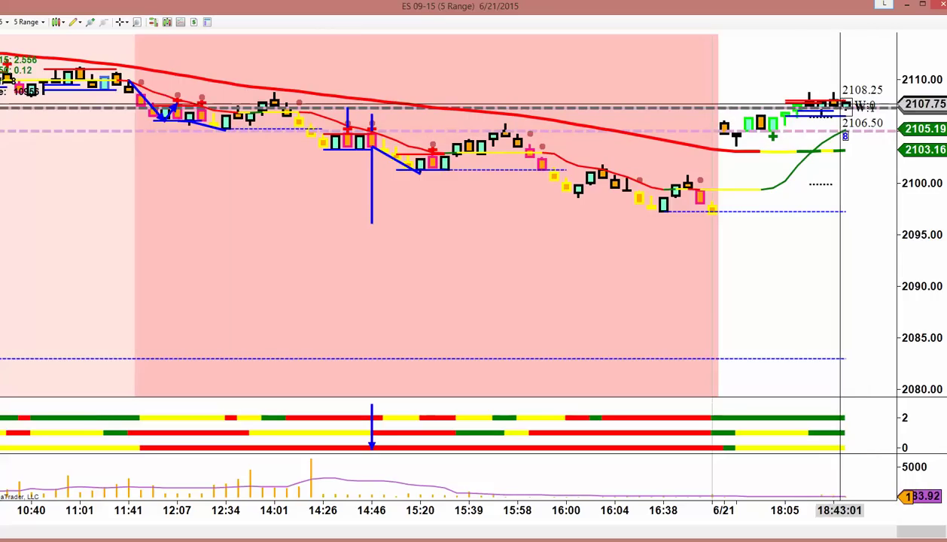
pyautogui.moveTo(910, 73); pyautogui.dragTo(886, 346)
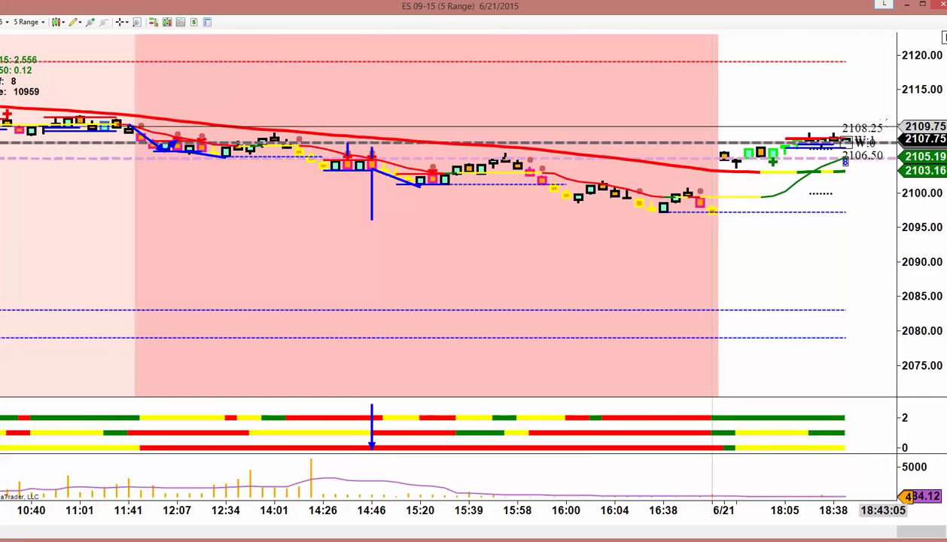
pyautogui.moveTo(909, 68); pyautogui.dragTo(888, 404)
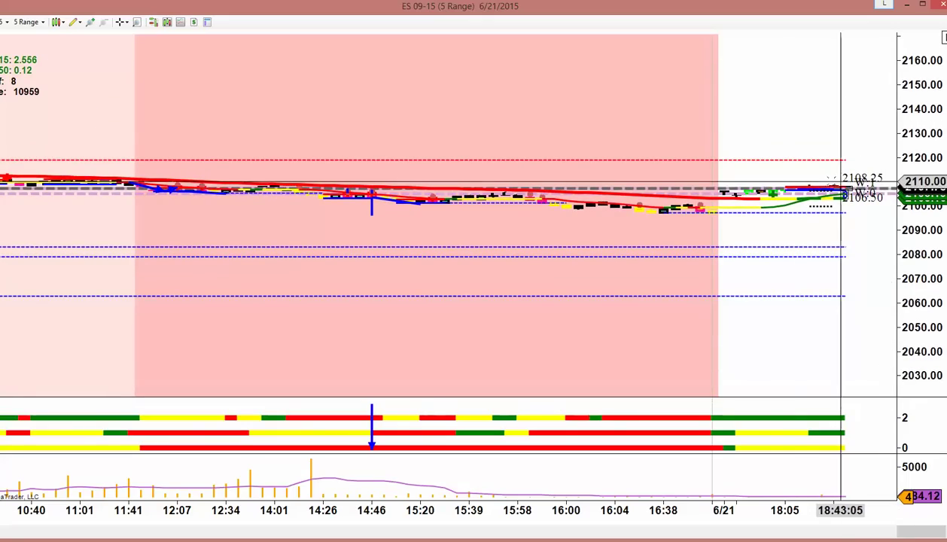
pyautogui.scroll(2, 790, 181)
pyautogui.scroll(10, 790, 181)
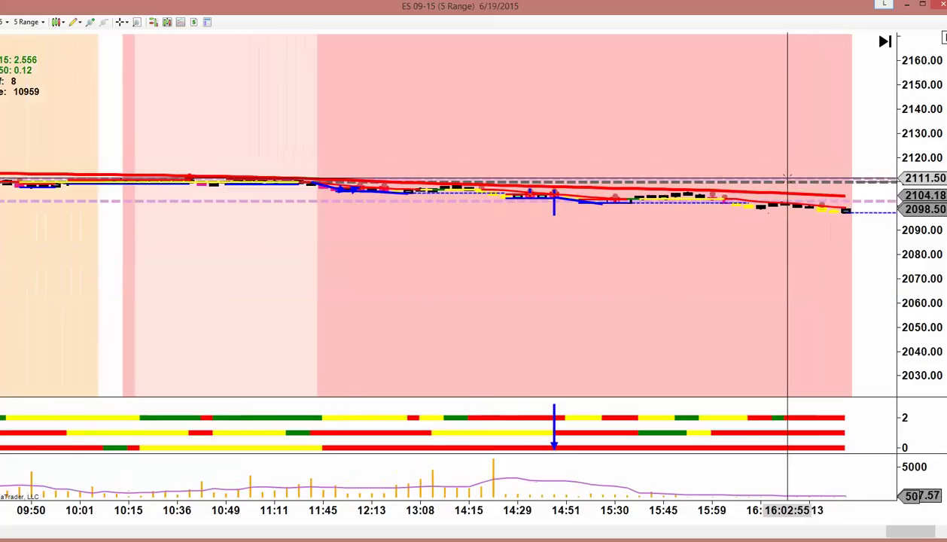
pyautogui.scroll(4, 787, 179)
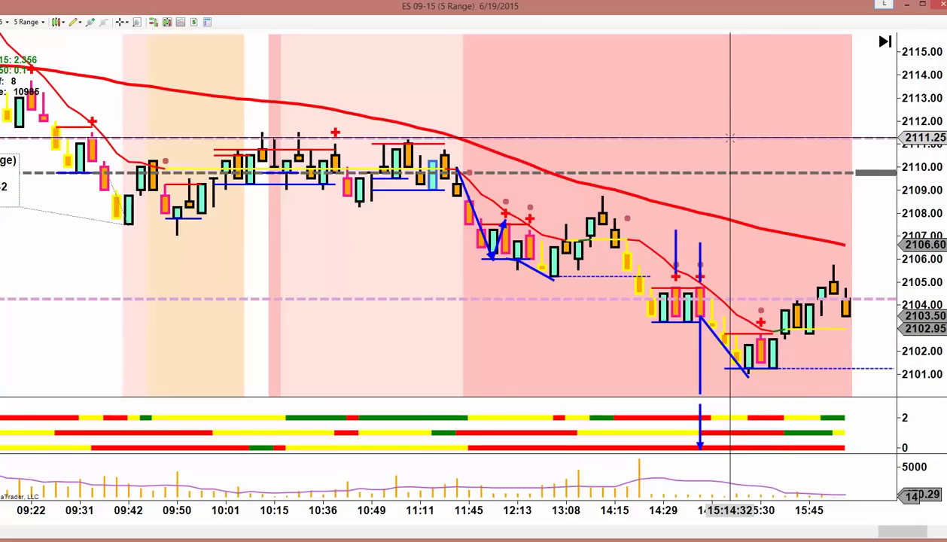
# Draw a downward arrow line on 6/19 at about 15:14, from the upper dashed level at 2111.25 to the lower one near 2104.25
pyautogui.click(75, 23)
pyautogui.click(104, 115)
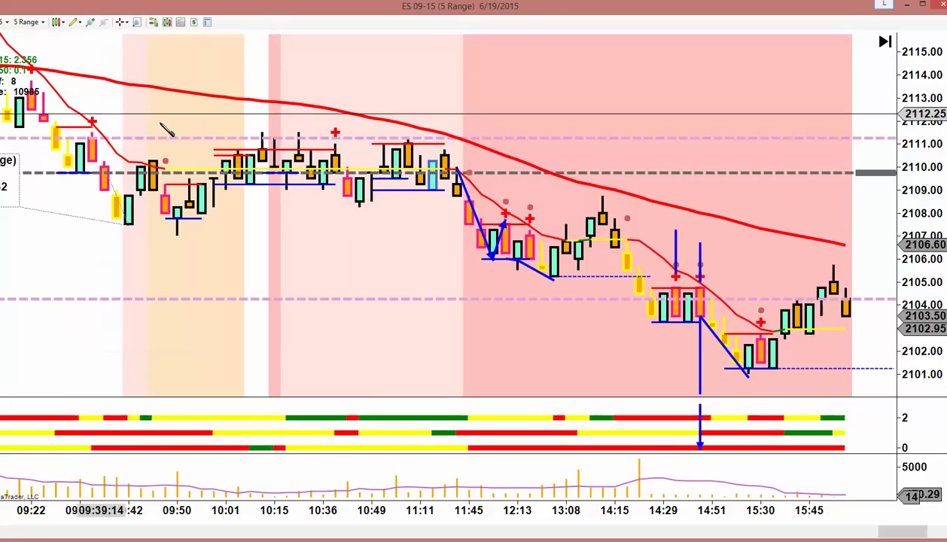
pyautogui.click(723, 139)
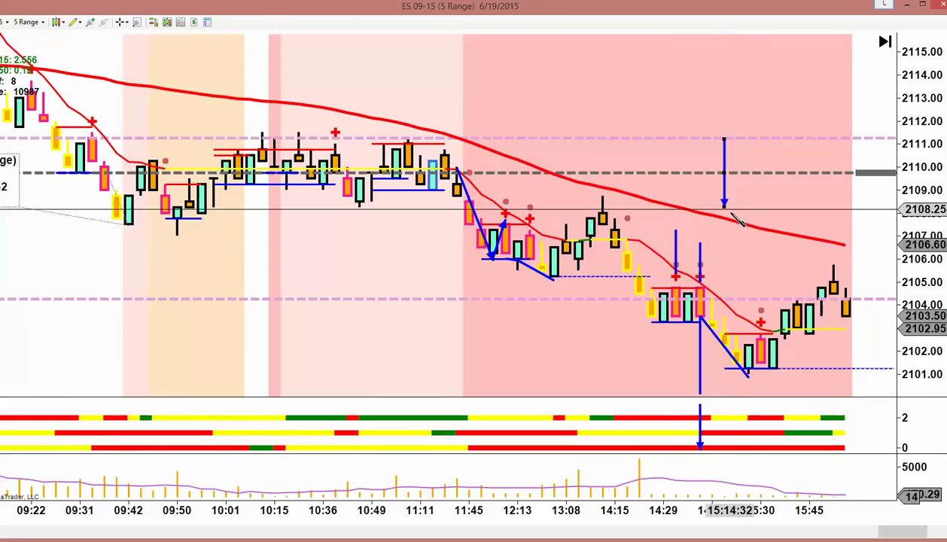
pyautogui.click(727, 298)
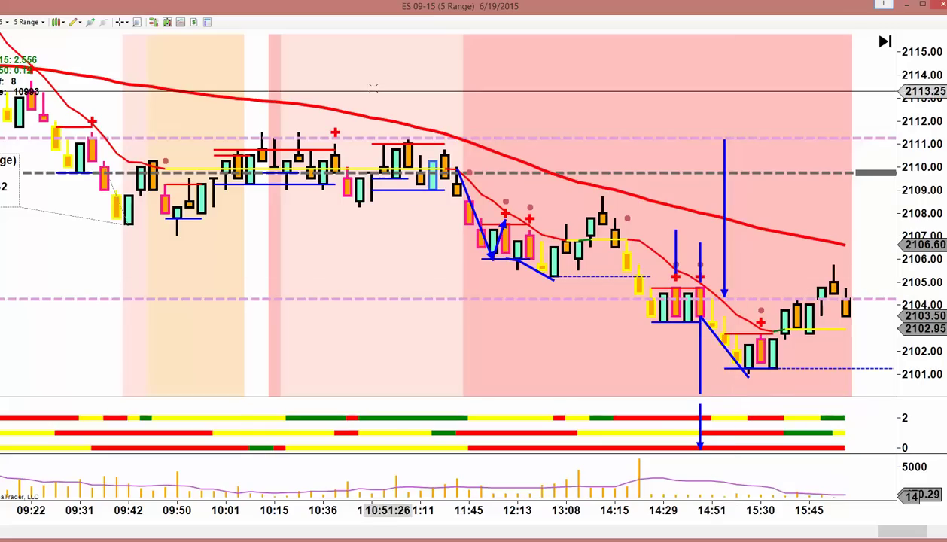
# Draw a horizontal arrow line along the upper dashed level at 2111.25, ending at about 15:39
pyautogui.click(75, 23)
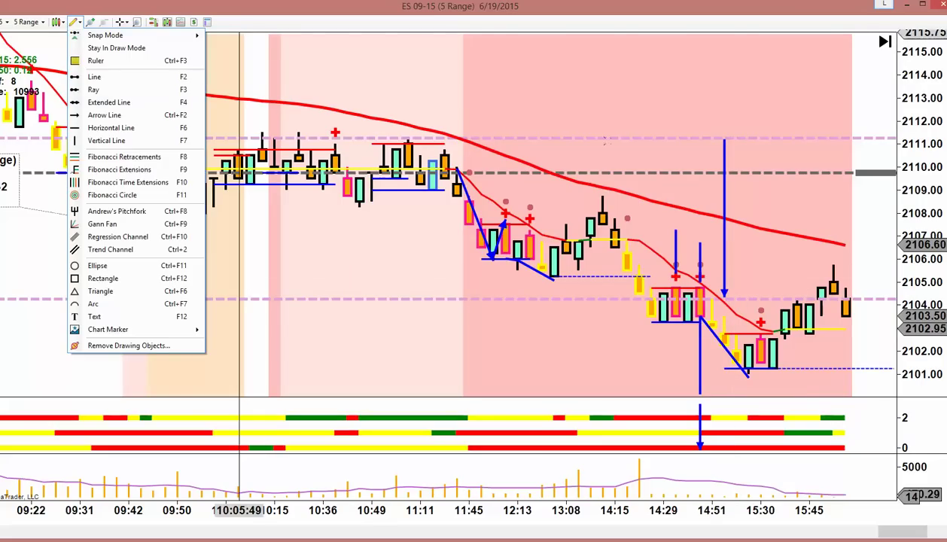
pyautogui.click(732, 136)
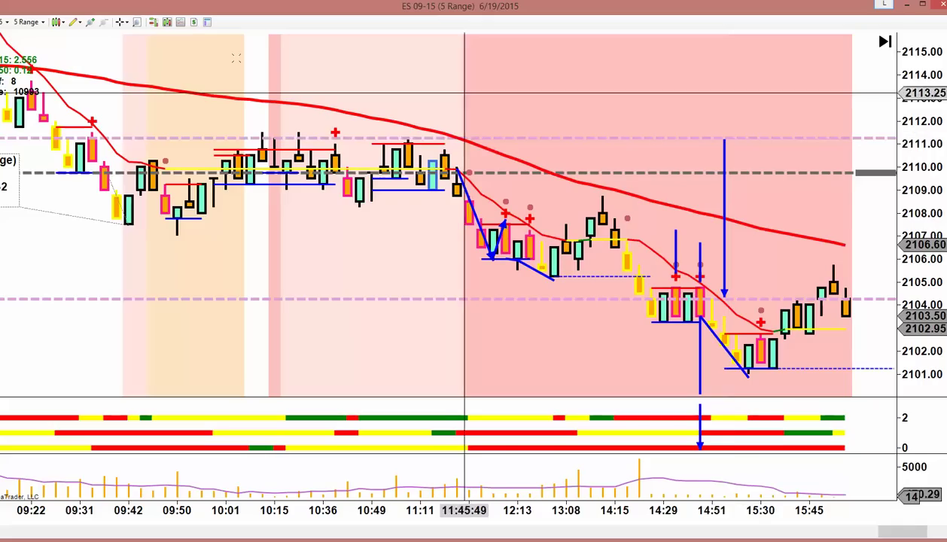
pyautogui.click(75, 22)
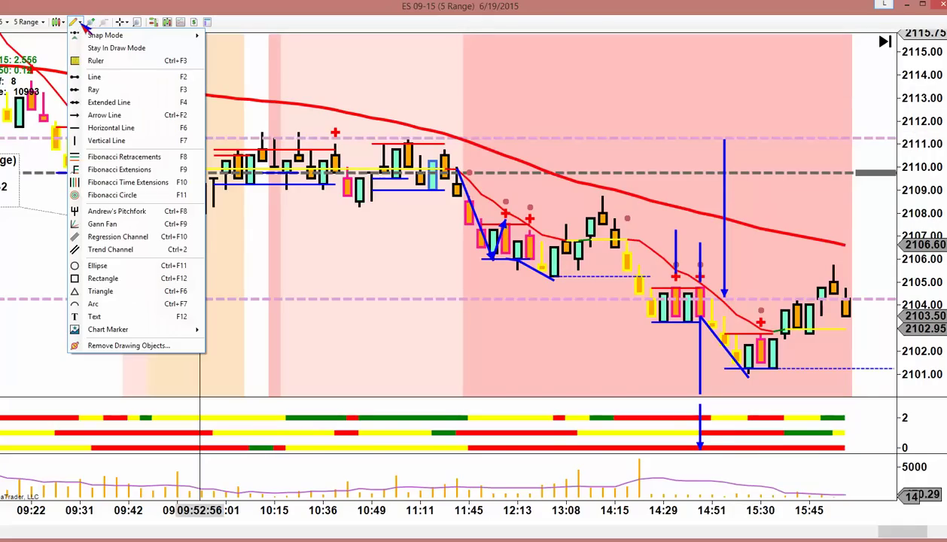
pyautogui.click(103, 115)
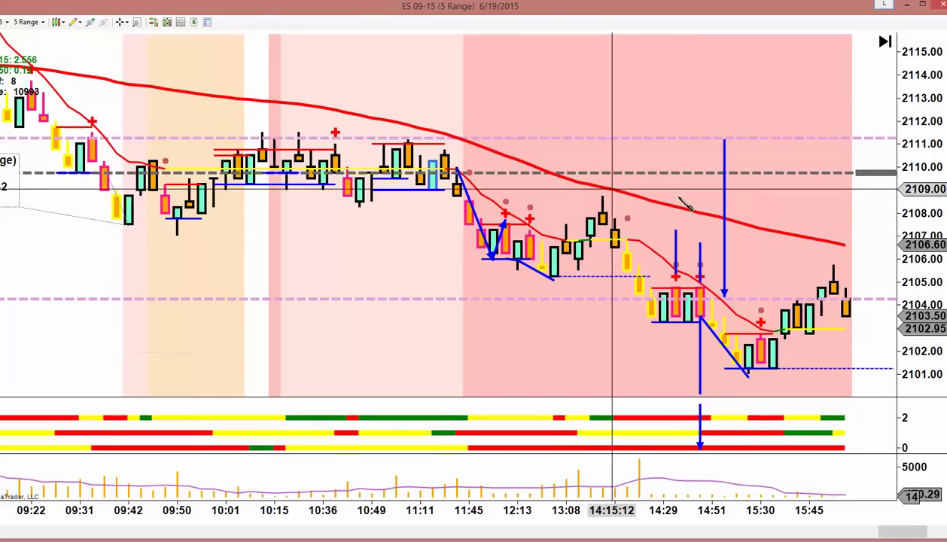
pyautogui.click(674, 136)
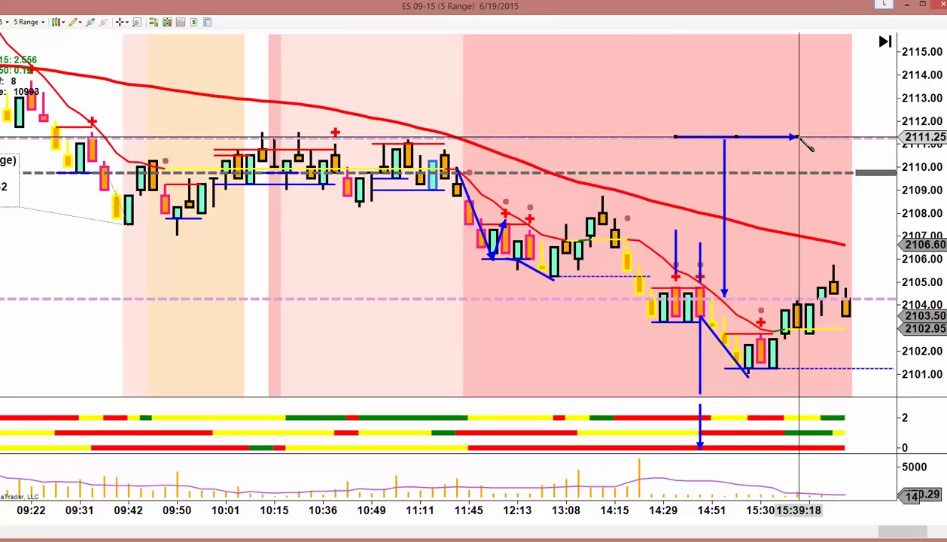
pyautogui.click(798, 137)
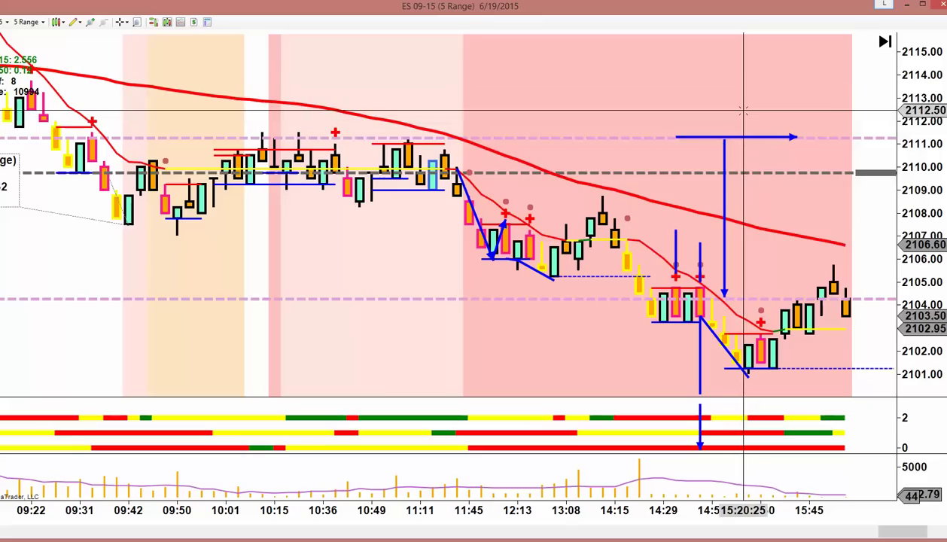
# Draw a horizontal arrow line along the lower dashed level at about 2104.25, ending at about 15:39
pyautogui.click(86, 24)
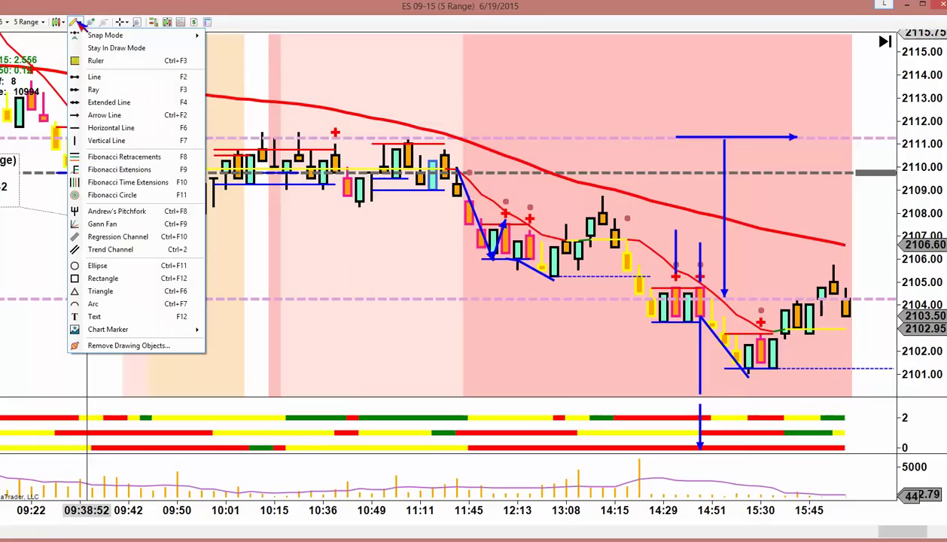
pyautogui.click(113, 116)
pyautogui.click(724, 298)
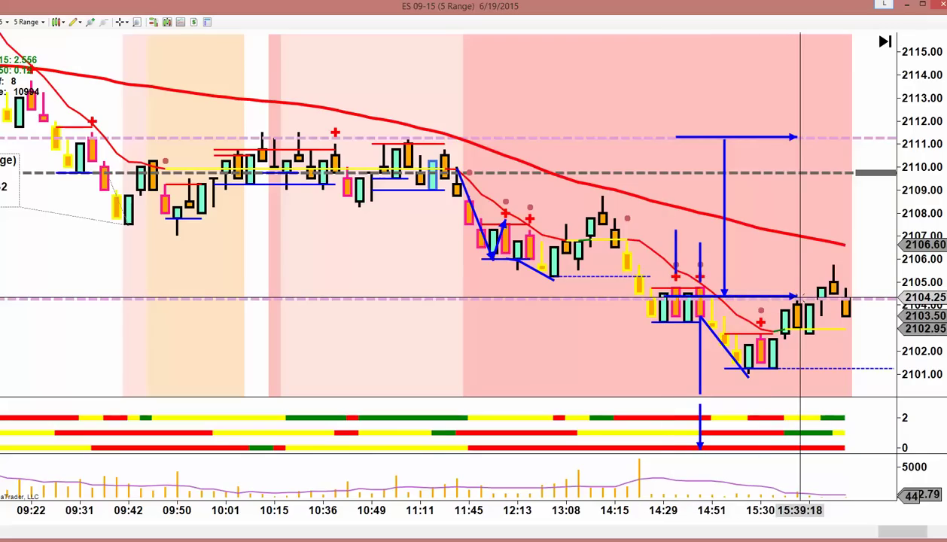
pyautogui.click(798, 297)
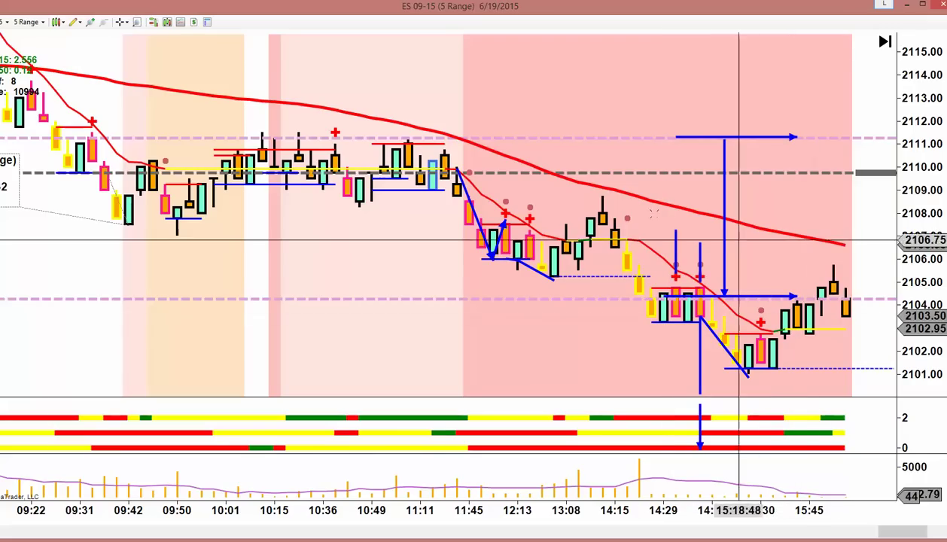
# Draw a horizontal arrow line along the grey dashed midline at 2109.75, reaching the last candles after 15:45
pyautogui.click(77, 22)
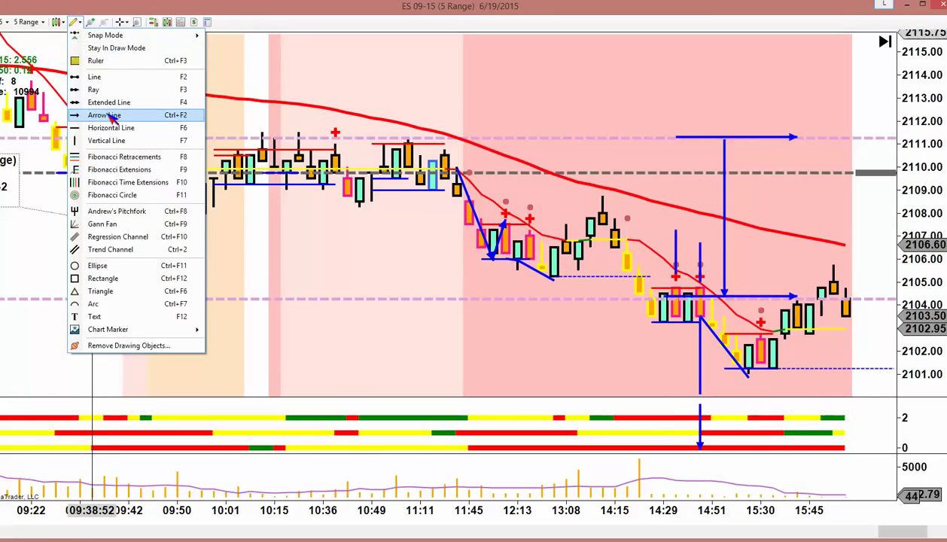
pyautogui.click(105, 115)
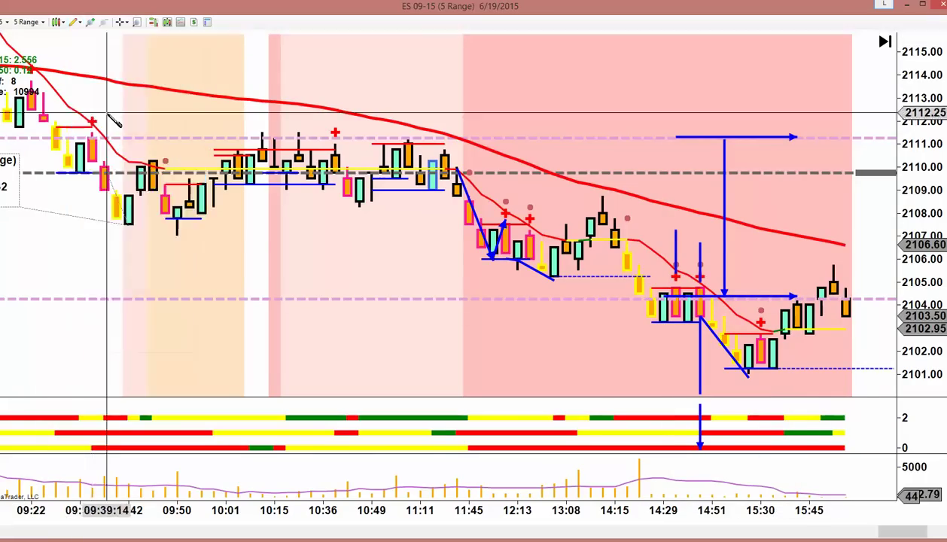
pyautogui.click(675, 173)
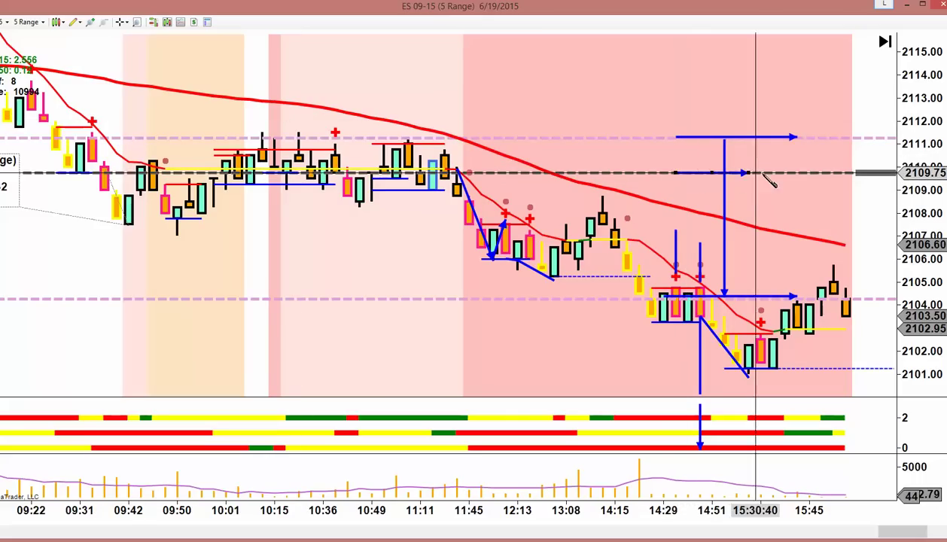
pyautogui.click(841, 173)
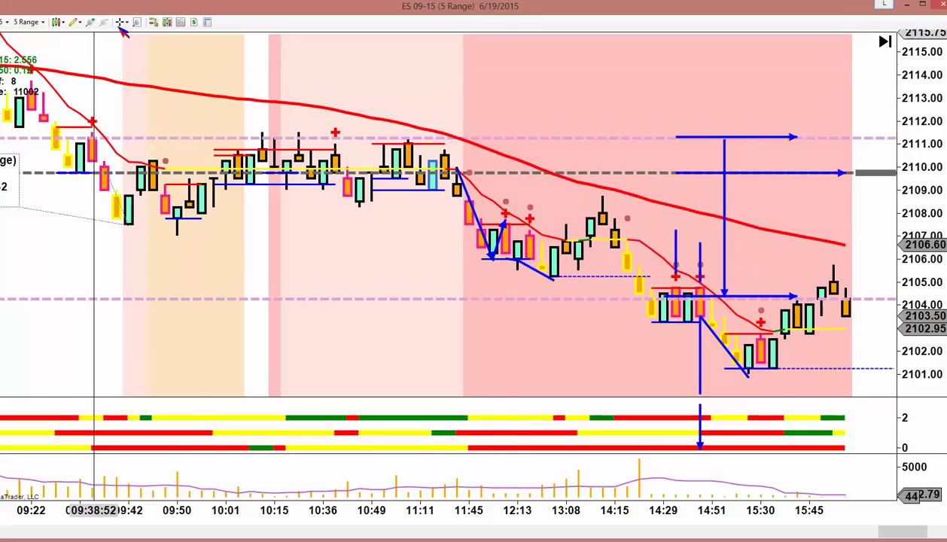
# Draw a horizontal line segment along the upper dashed level at about 2111.25, spanning the 6/19 consolidation from about 10:00 to 11:41
pyautogui.click(79, 22)
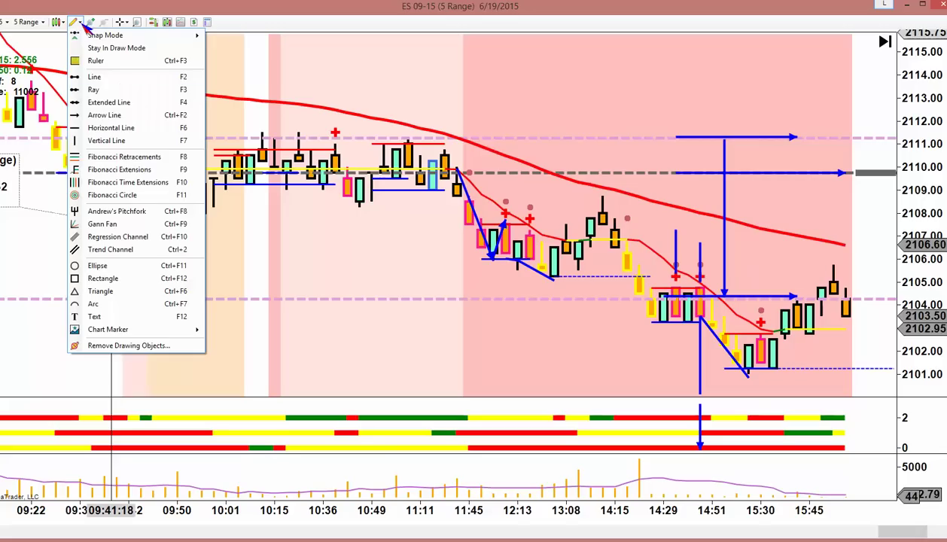
pyautogui.click(105, 79)
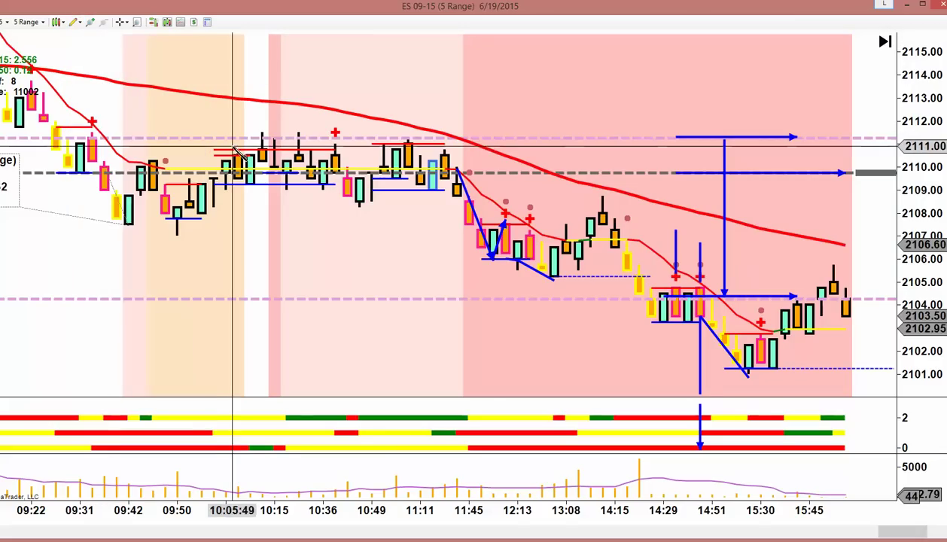
pyautogui.click(213, 138)
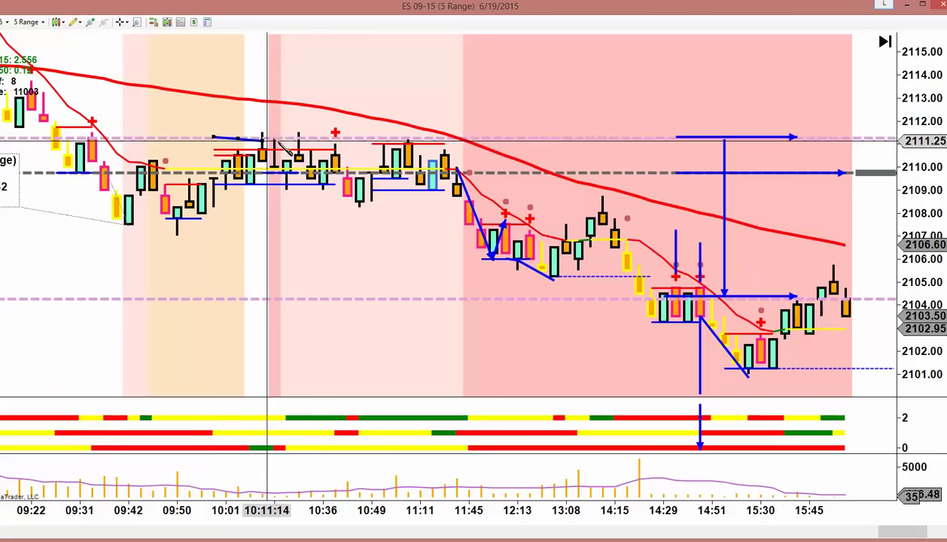
pyautogui.click(456, 138)
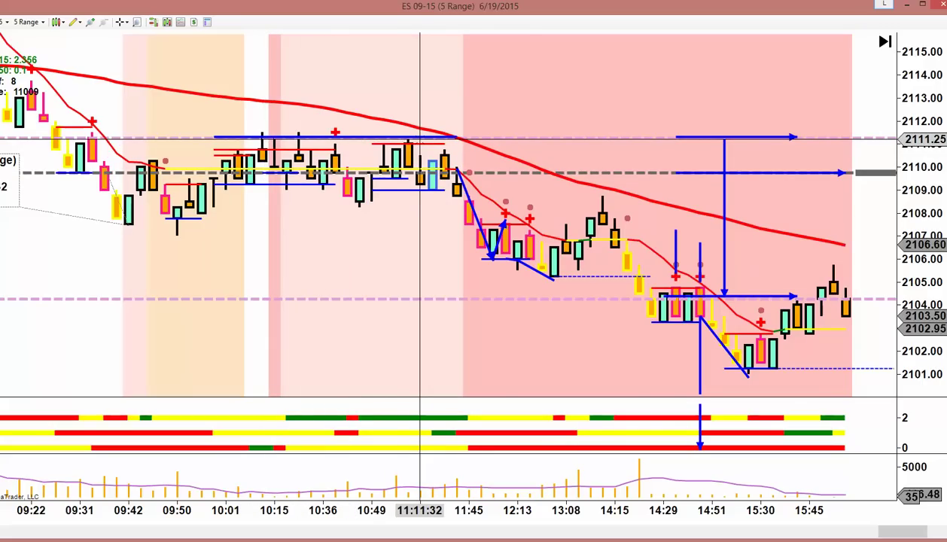
# Place two full-width horizontal lines along the lower dashed level, at about 2103.25 and 2103.50
pyautogui.scroll(-5, 420, 494)
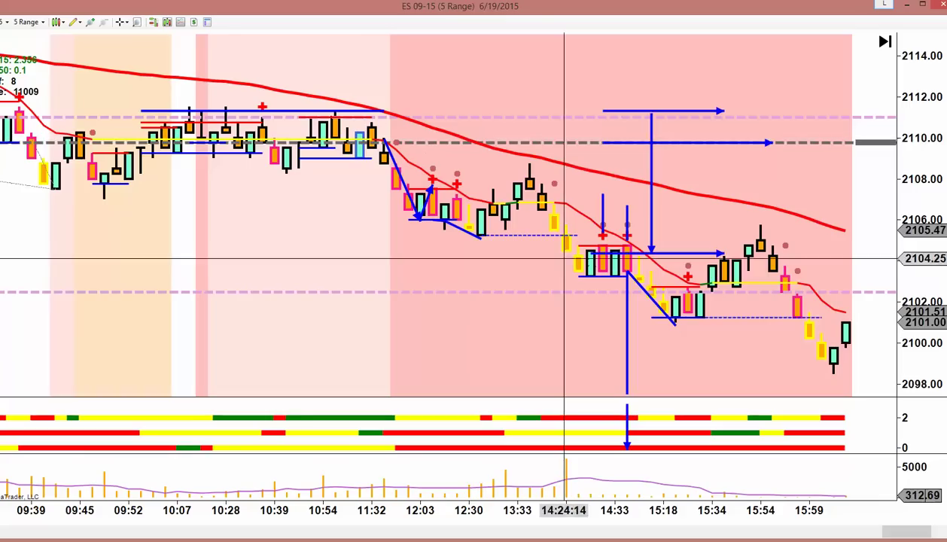
pyautogui.scroll(2, 618, 309)
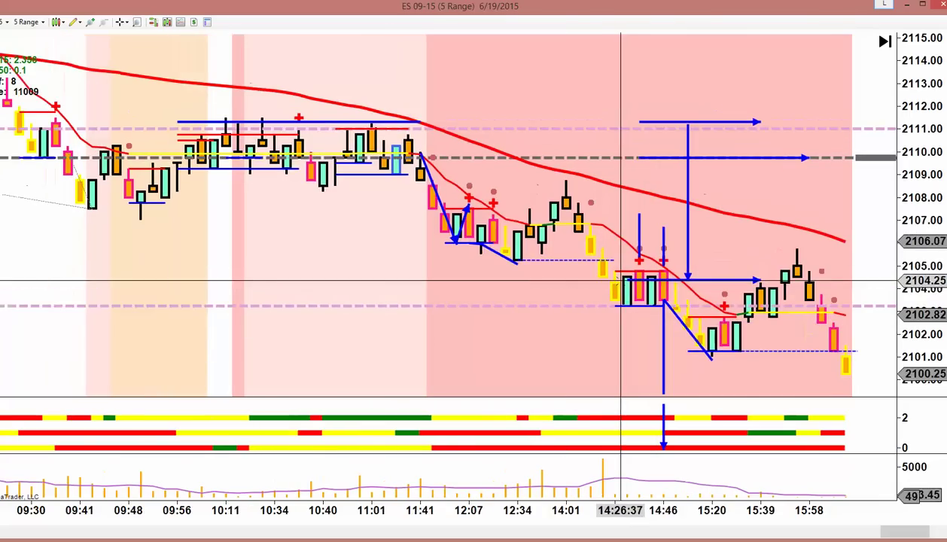
pyautogui.click(74, 22)
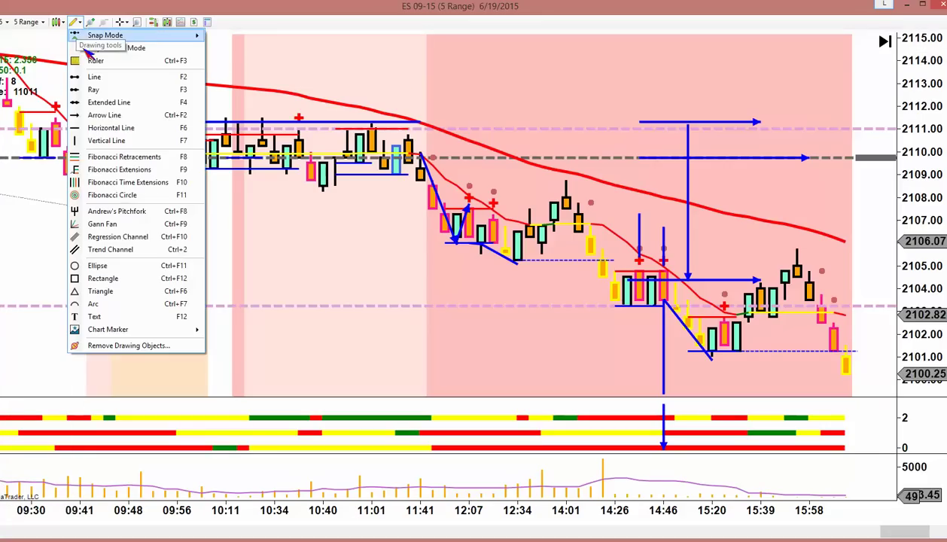
pyautogui.click(105, 128)
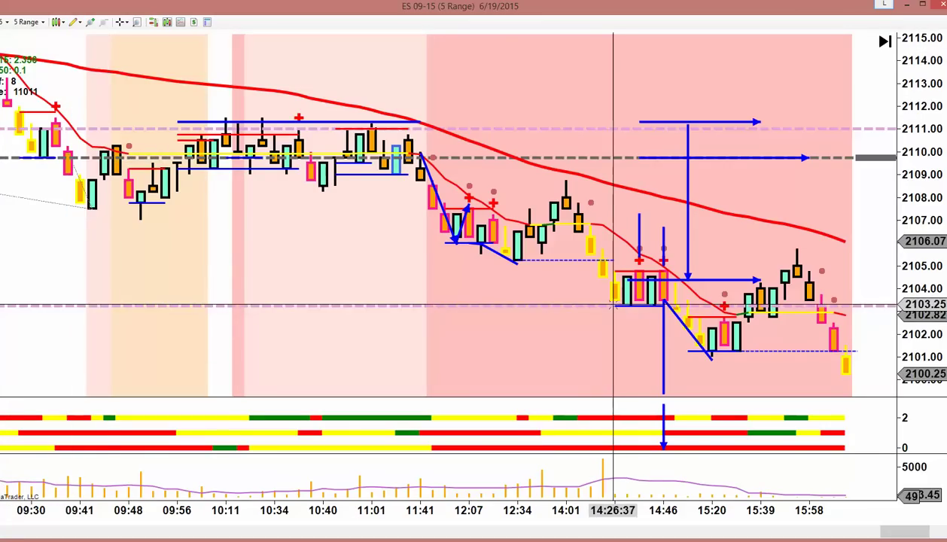
pyautogui.click(669, 305)
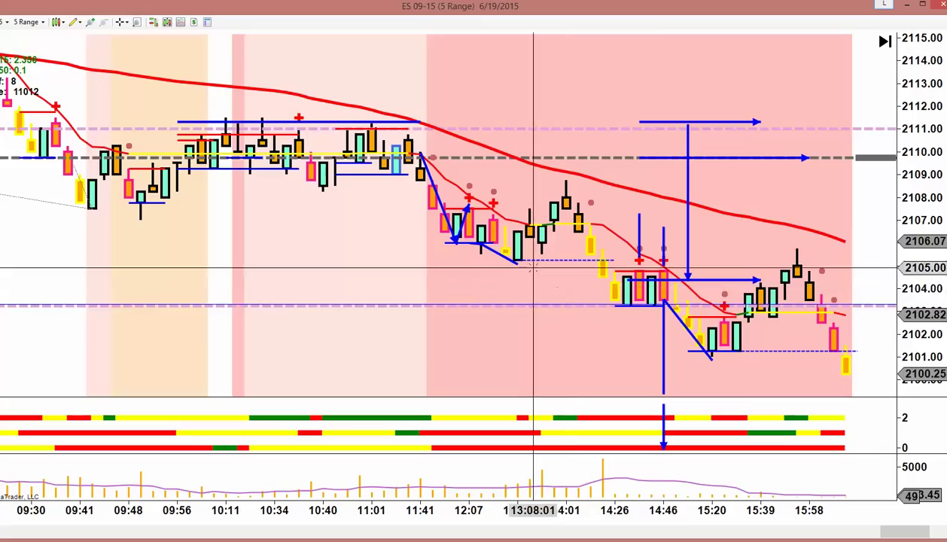
pyautogui.click(80, 21)
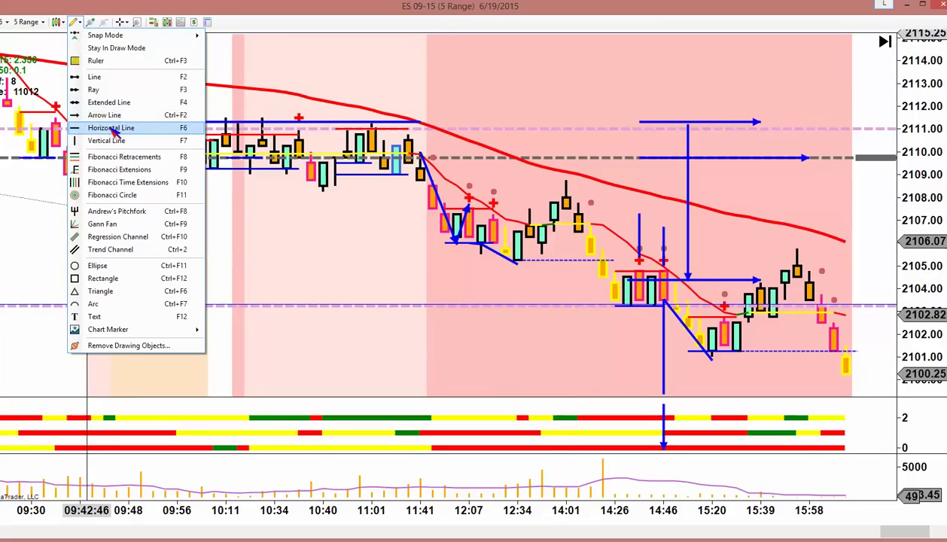
pyautogui.click(111, 127)
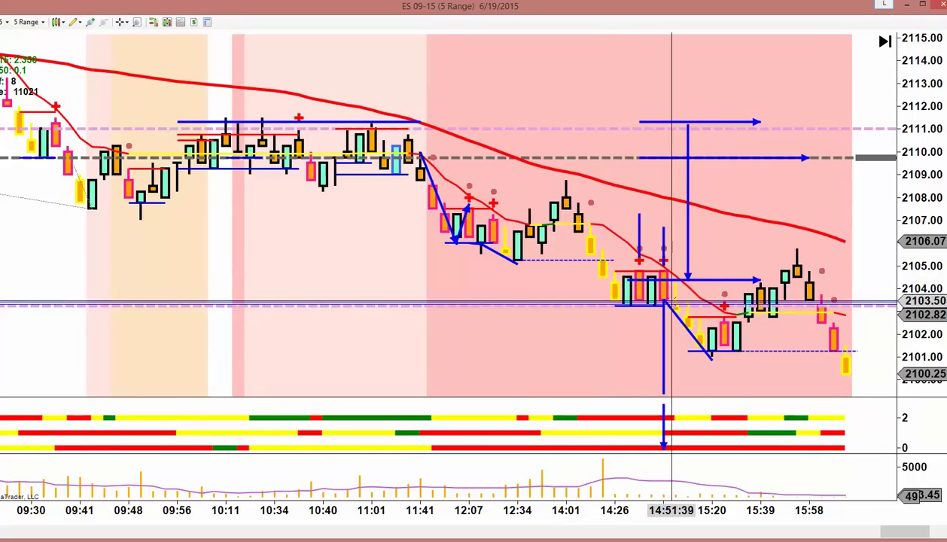
pyautogui.click(80, 22)
pyautogui.click(102, 128)
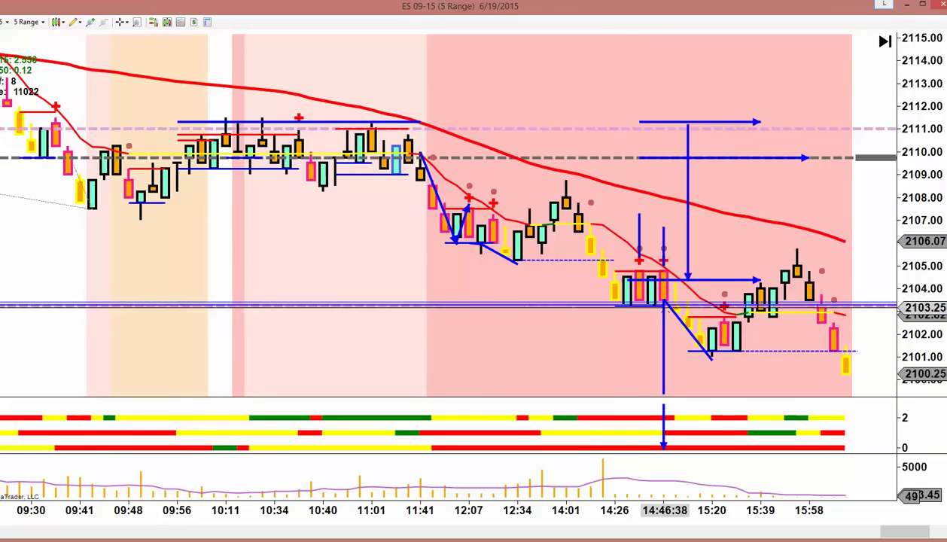
# Draw a line segment at about 2103.25 beneath the small consolidation, from about 14:26 to shortly before 15:20
pyautogui.click(75, 21)
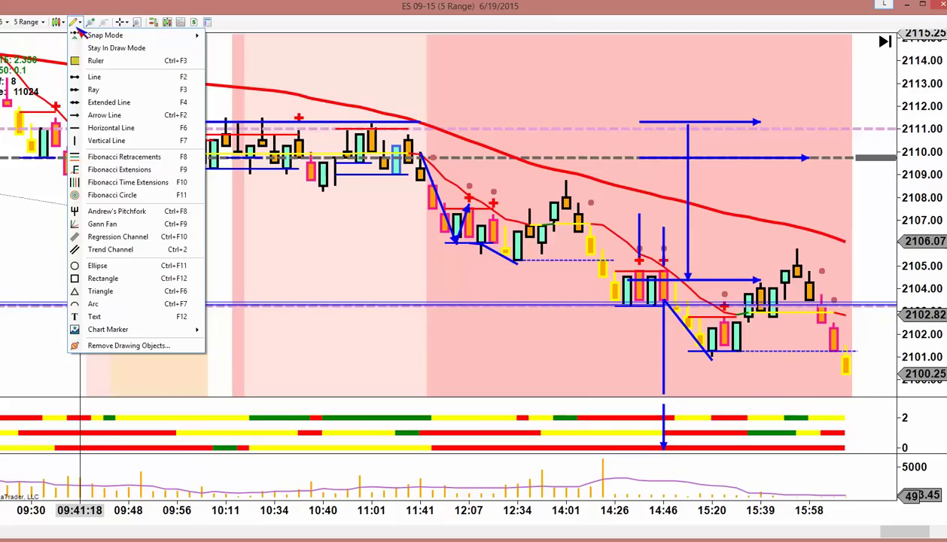
pyautogui.click(95, 78)
pyautogui.click(609, 305)
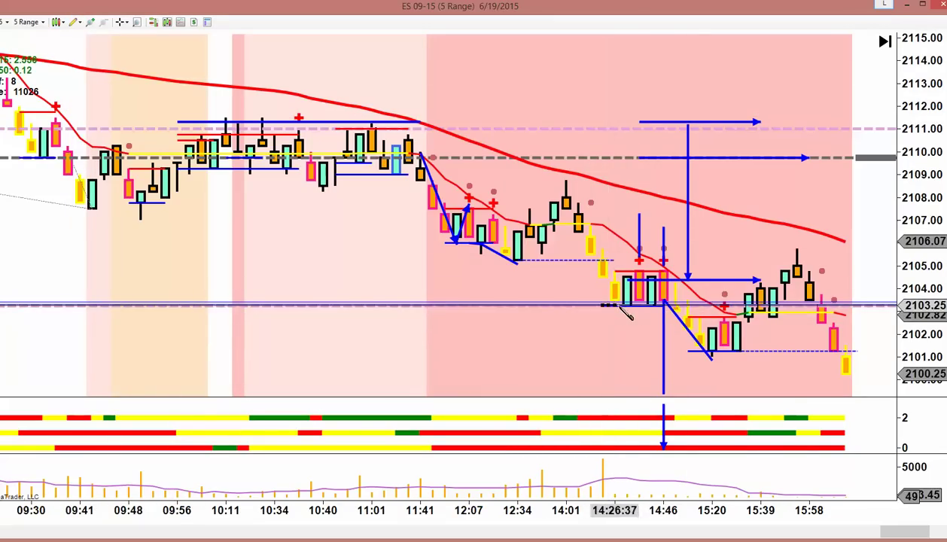
pyautogui.click(698, 306)
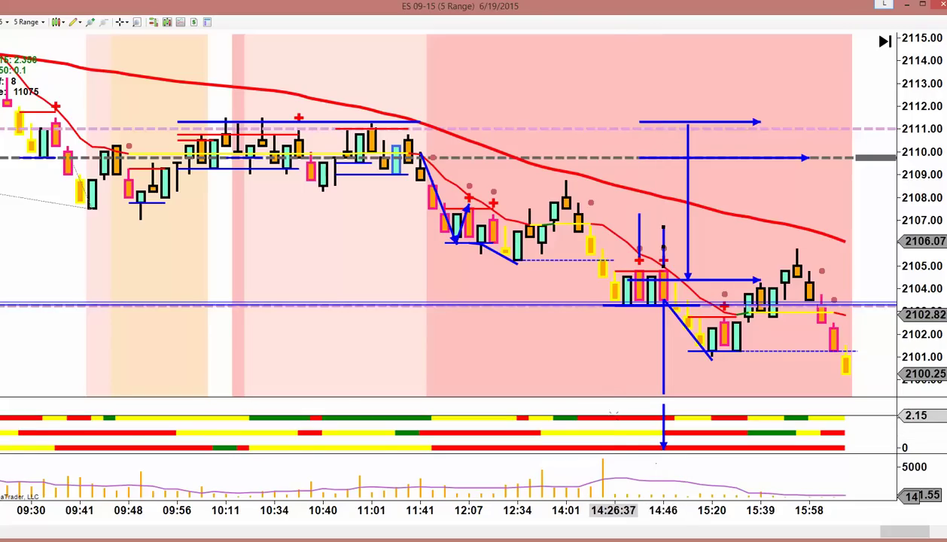
# Draw an arrow line up the 6/18 morning rally, from about 2103 near 10:01 to the high at about 2109.25
pyautogui.scroll(8, 613, 412)
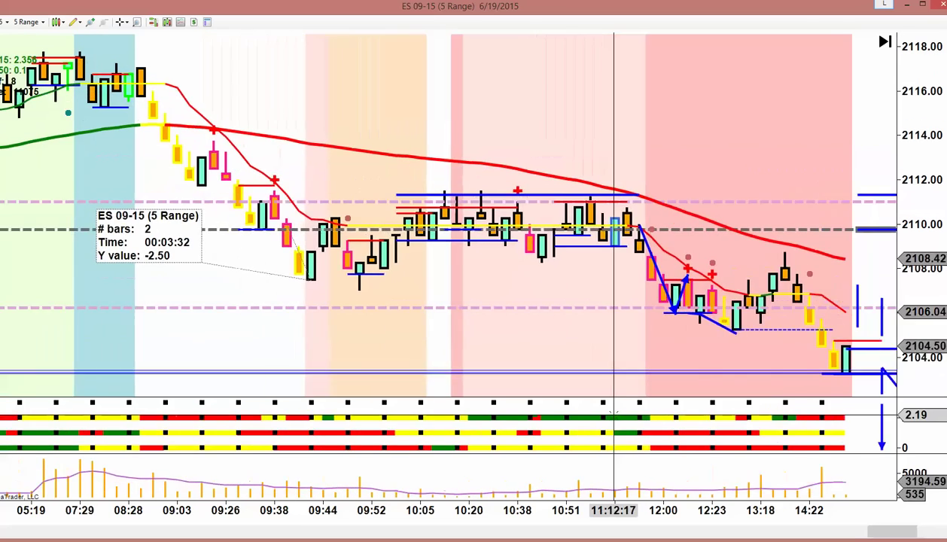
pyautogui.scroll(8, 614, 412)
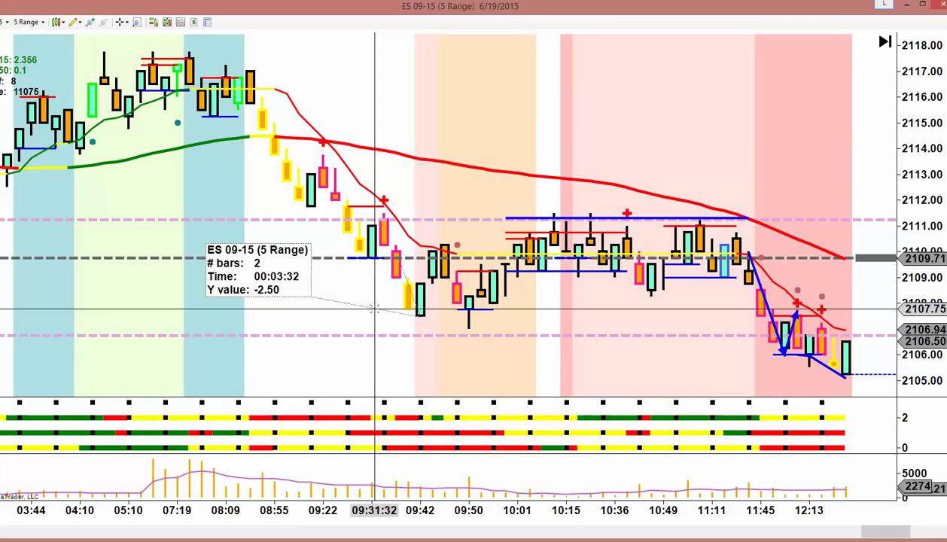
pyautogui.scroll(8, 384, 282)
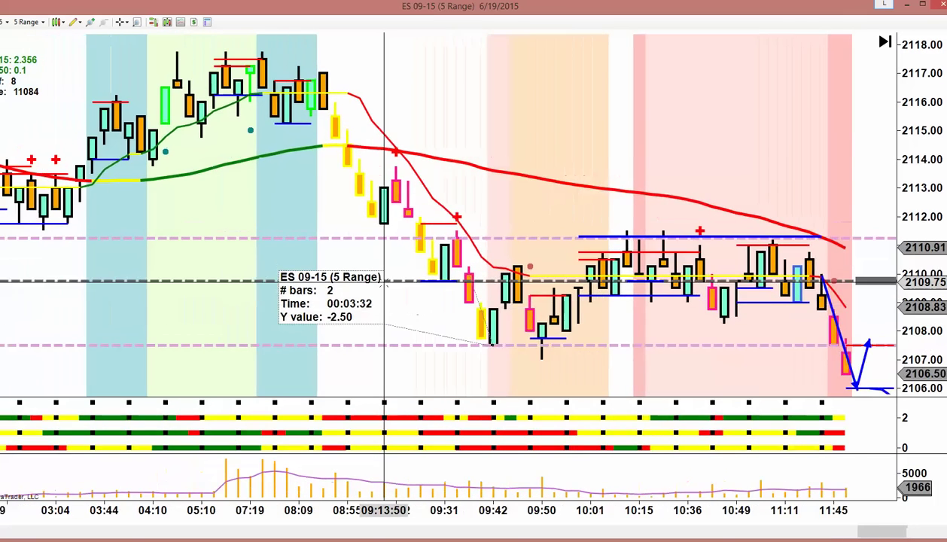
pyautogui.scroll(2, 384, 282)
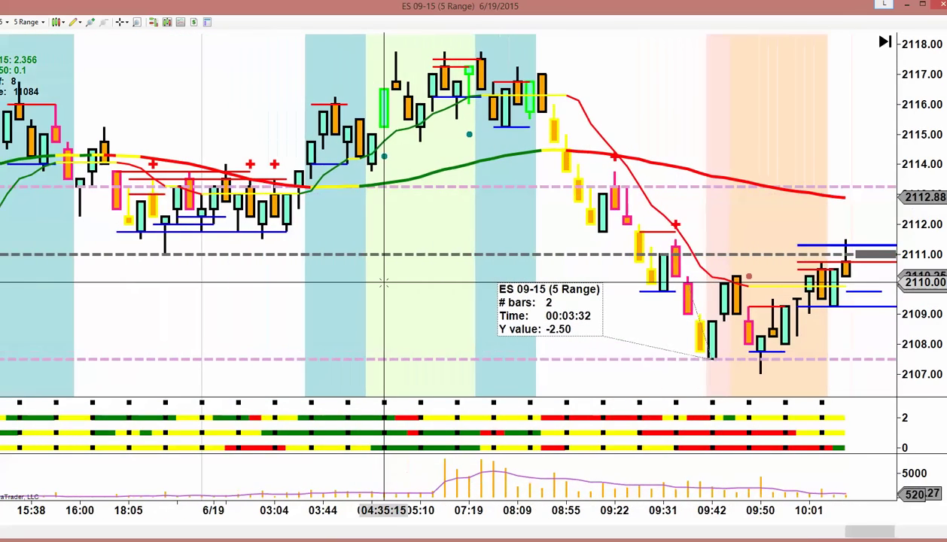
pyautogui.scroll(4, 384, 282)
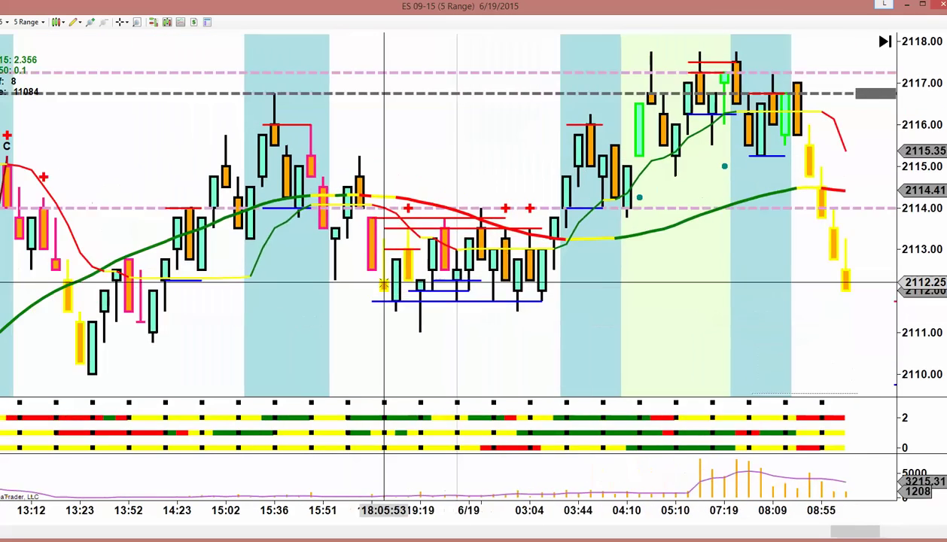
pyautogui.scroll(5, 384, 282)
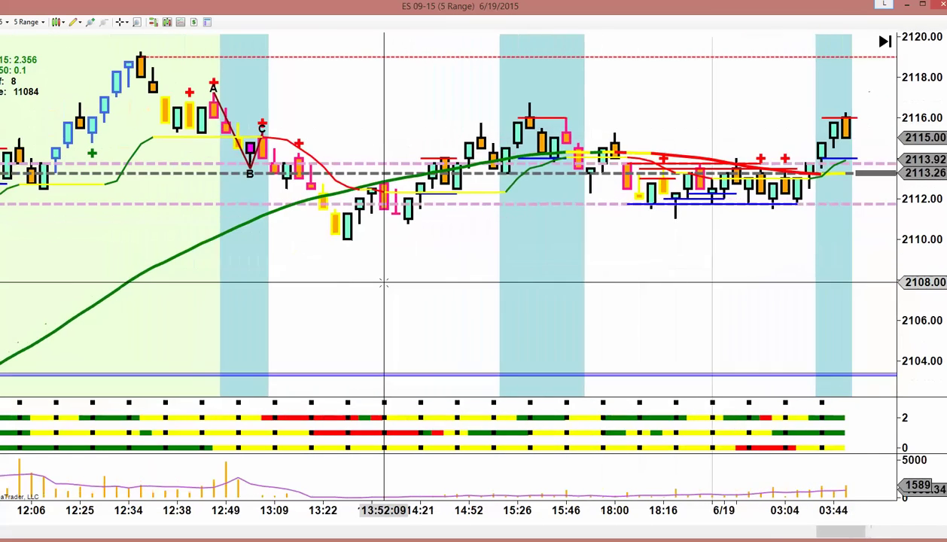
pyautogui.scroll(6, 384, 282)
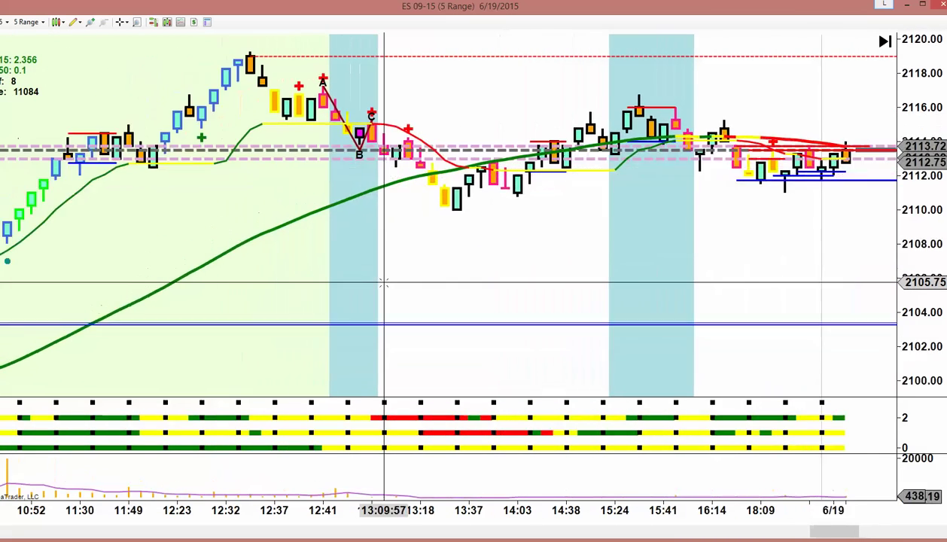
pyautogui.scroll(1, 384, 283)
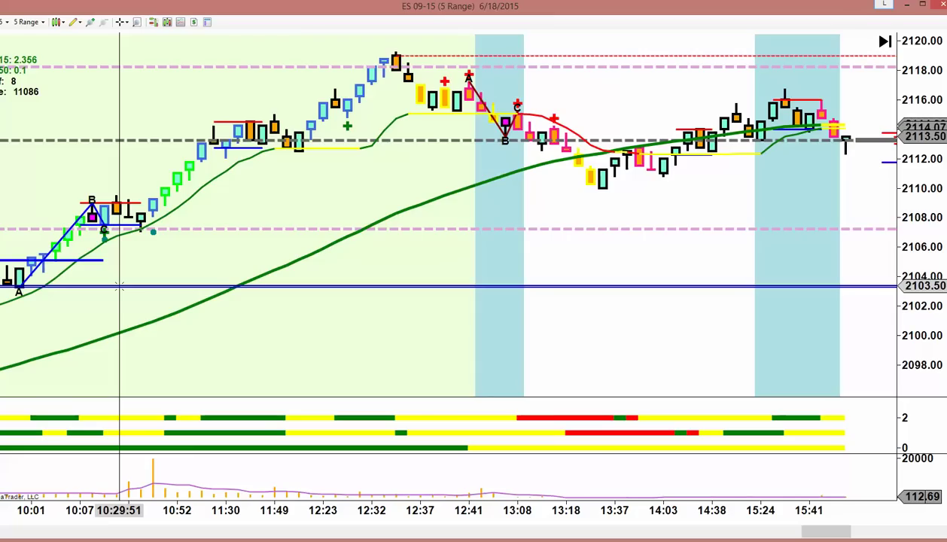
pyautogui.click(19, 296)
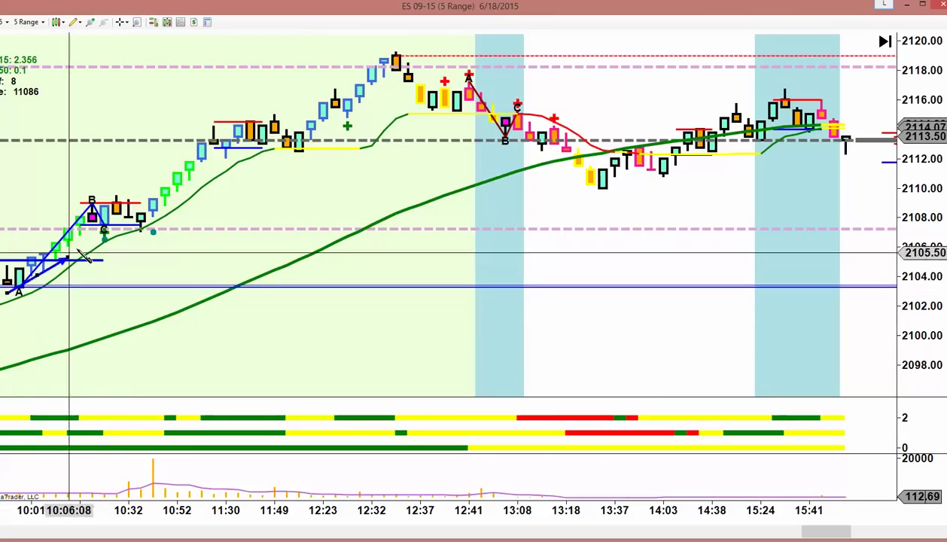
pyautogui.click(120, 200)
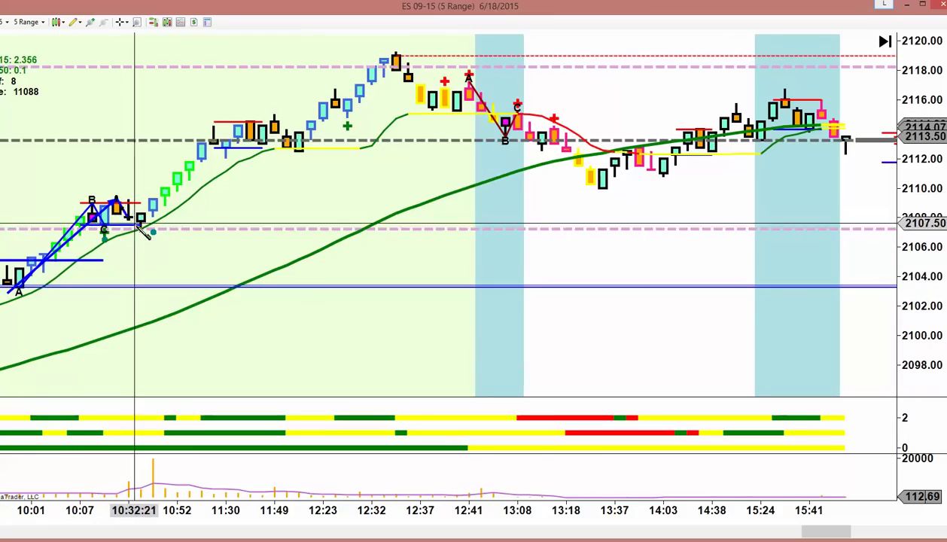
# Draw the pullback from that high to about 2107.25 near 10:40, and mark the dashed level with a horizontal segment ending at 11:30
pyautogui.doubleClick(140, 229)
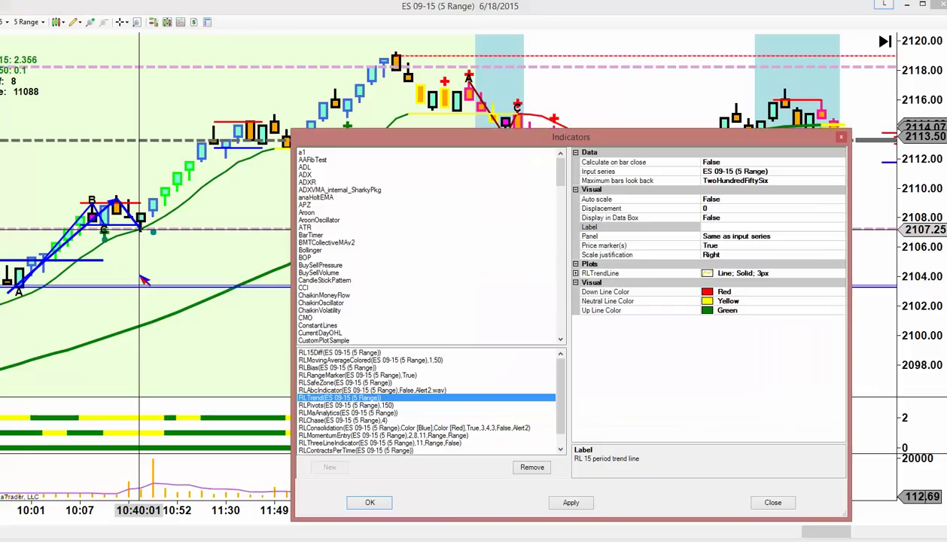
pyautogui.click(841, 138)
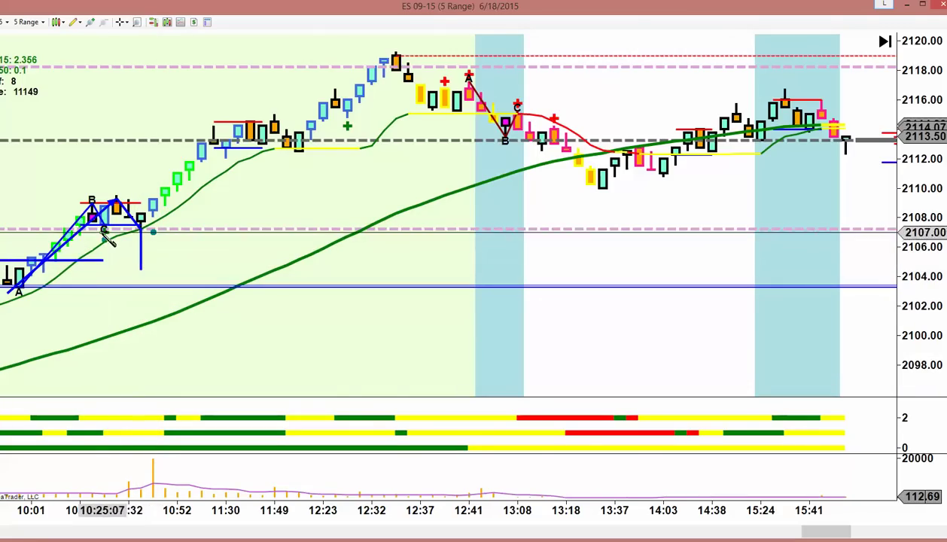
pyautogui.click(139, 228)
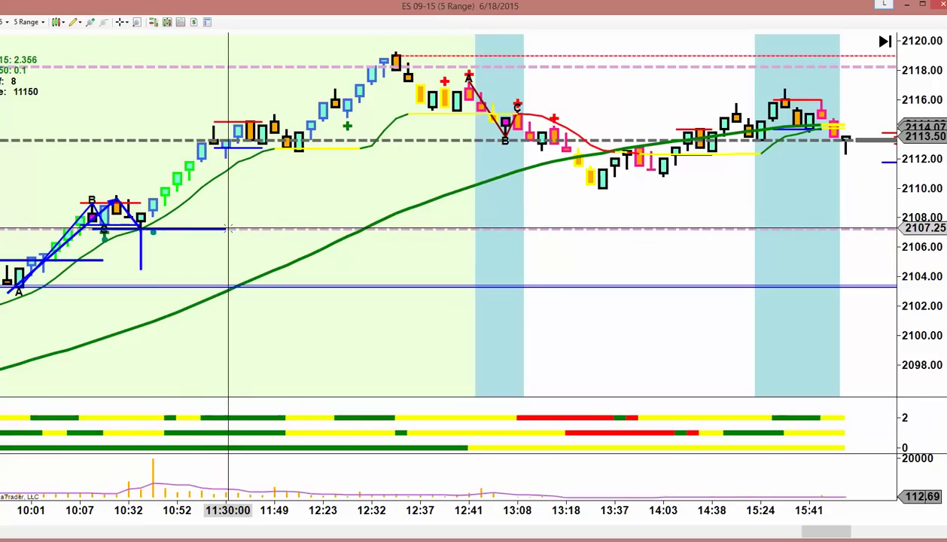
pyautogui.click(228, 228)
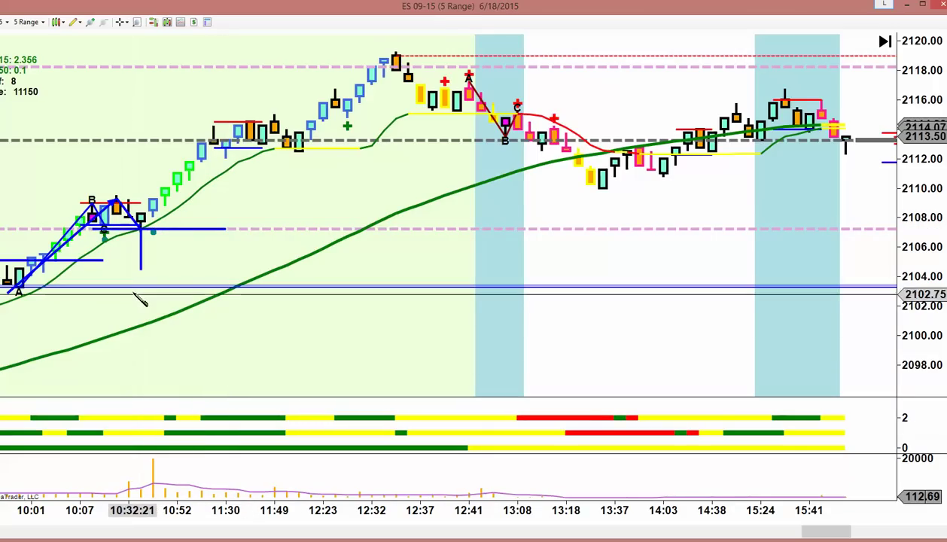
# Extend a vertical line from the 10:40 pullback low through the trend bars, and draw a segment at 2107.25 from 10:04 to about 11:45
pyautogui.click(146, 413)
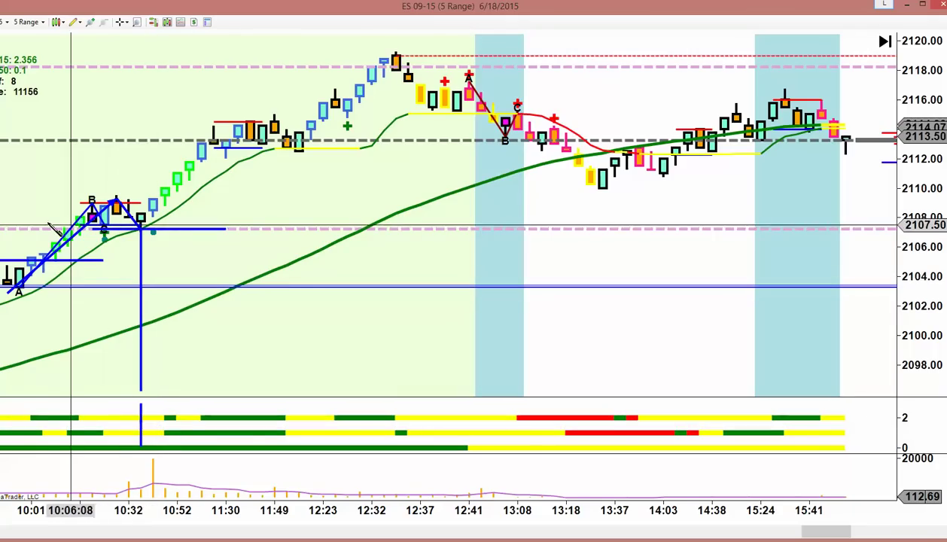
pyautogui.click(47, 228)
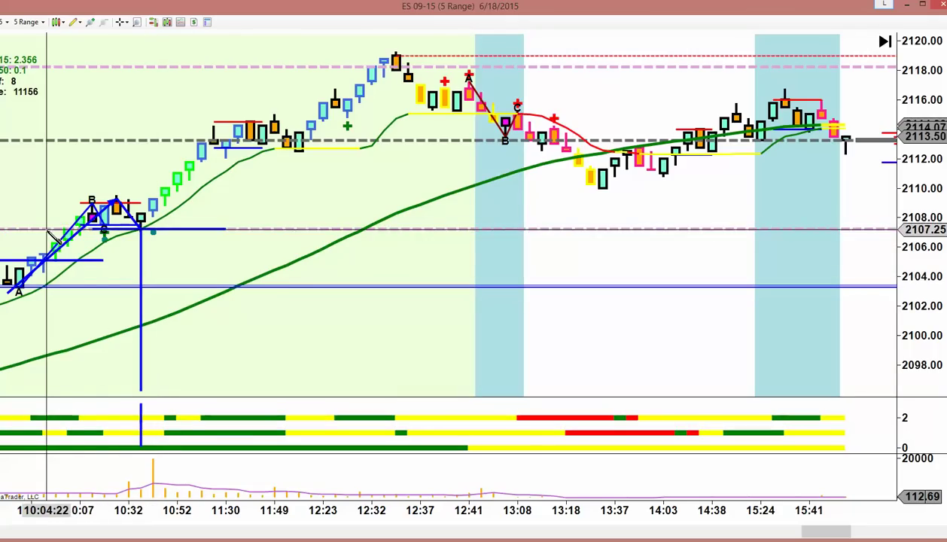
pyautogui.click(261, 228)
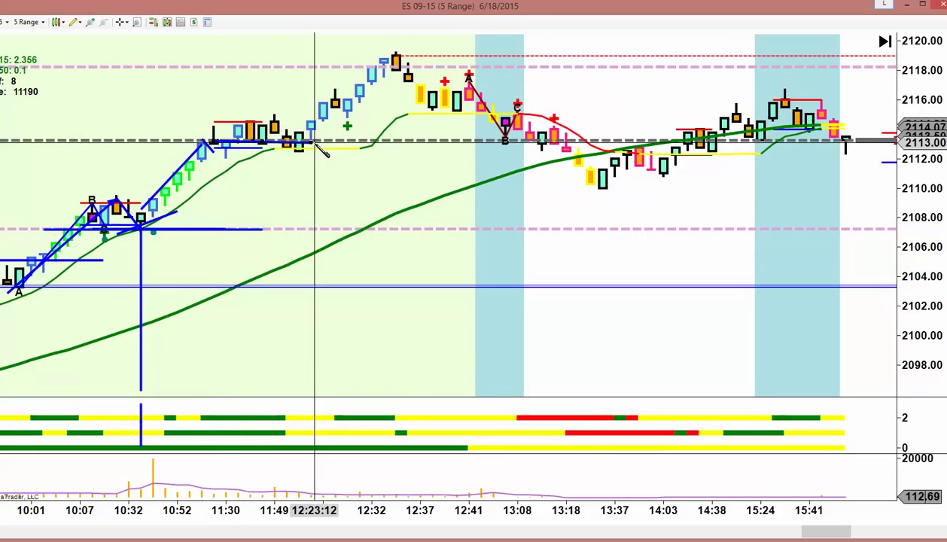
# Draw a rising line along the next 6/18 rally, from about 2113 near 12:23 to about 2118.5 near 12:35
pyautogui.moveTo(310, 140)
pyautogui.mouseDown()
pyautogui.moveTo(362, 73)
pyautogui.moveTo(380, 66)
pyautogui.moveTo(399, 76)
pyautogui.mouseUp()
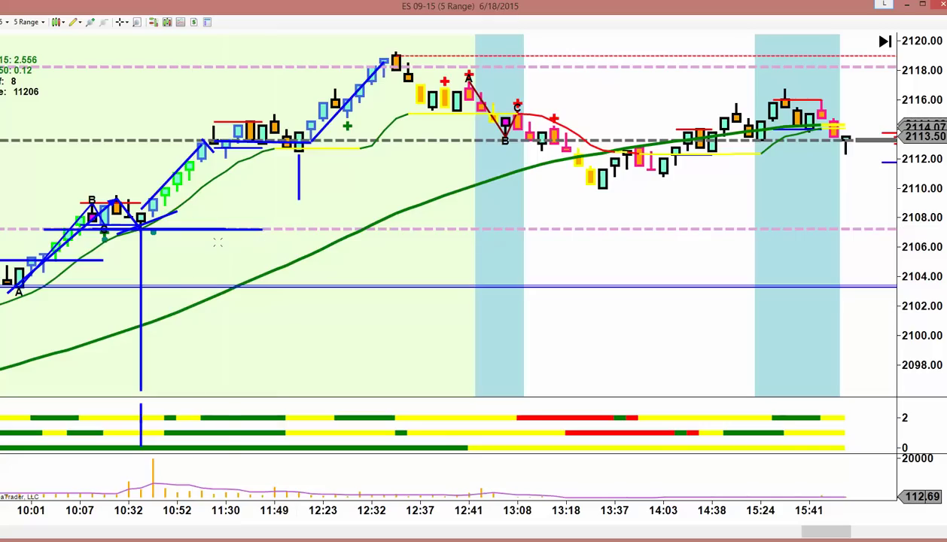
pyautogui.hscroll(-3, 172, 245)
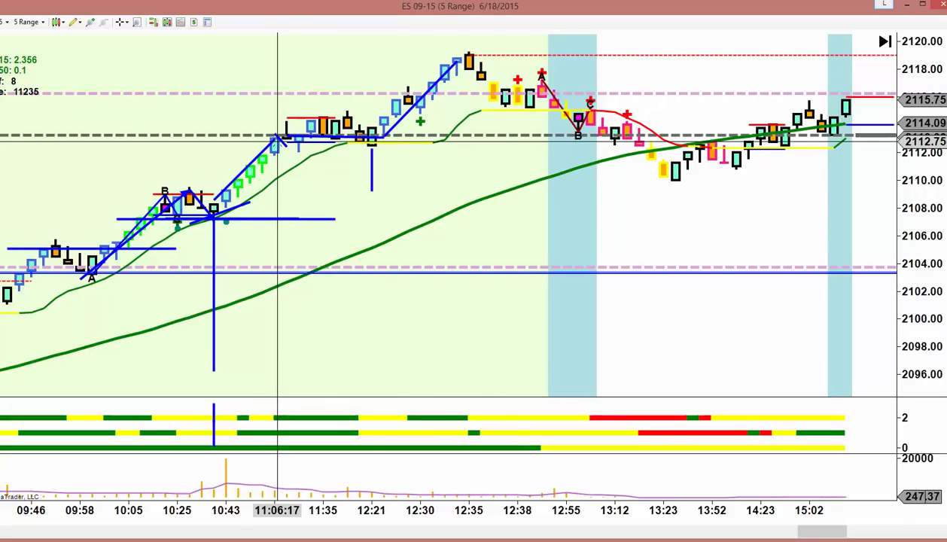
pyautogui.scroll(5, 277, 136)
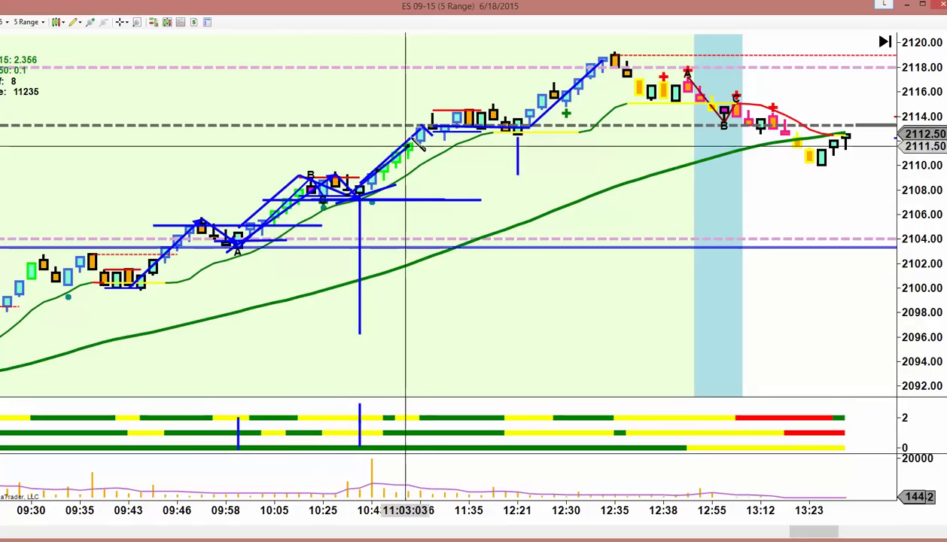
# Draw an arrow down the 6/17 decline from about 2093 near 15:59 to 2086.5 near 16:34, plus the pullback line up to about 2089.25
pyautogui.scroll(10, 407, 142)
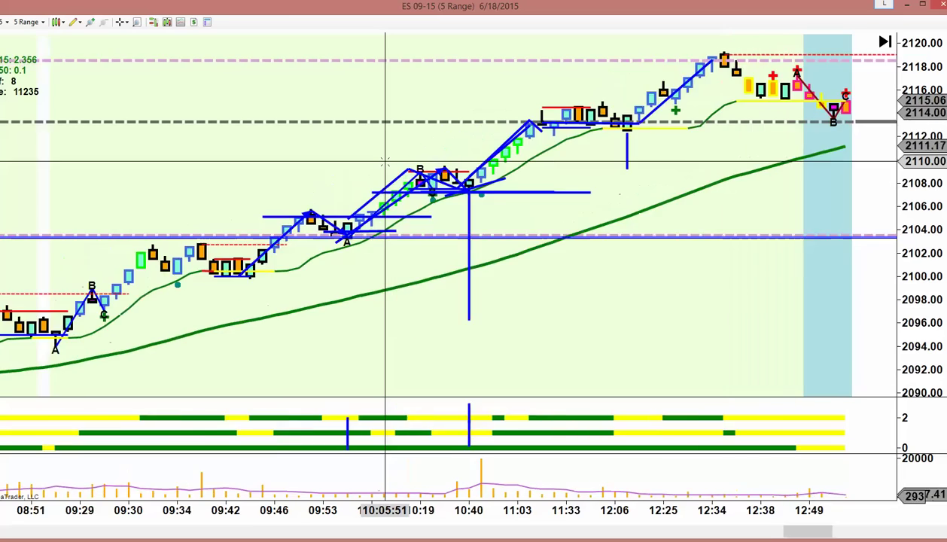
pyautogui.scroll(10, 385, 161)
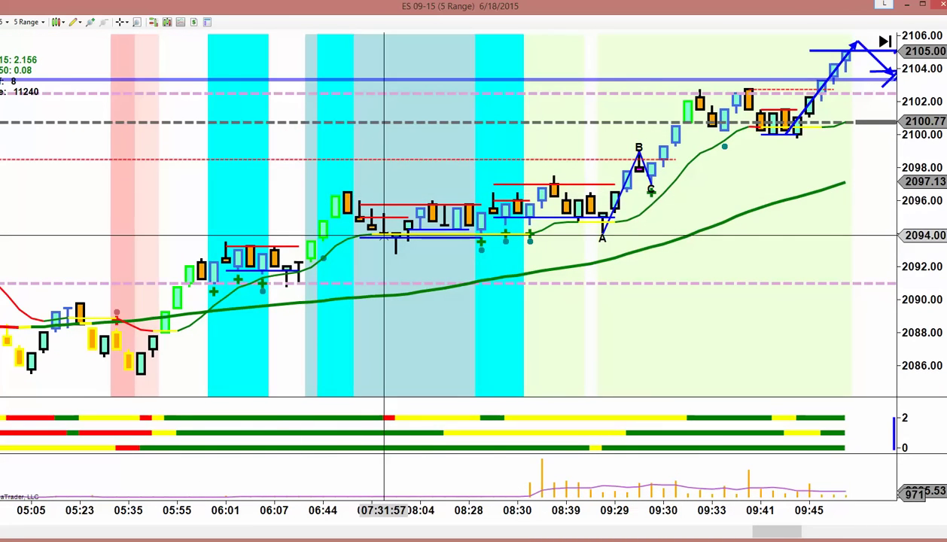
pyautogui.scroll(8, 384, 235)
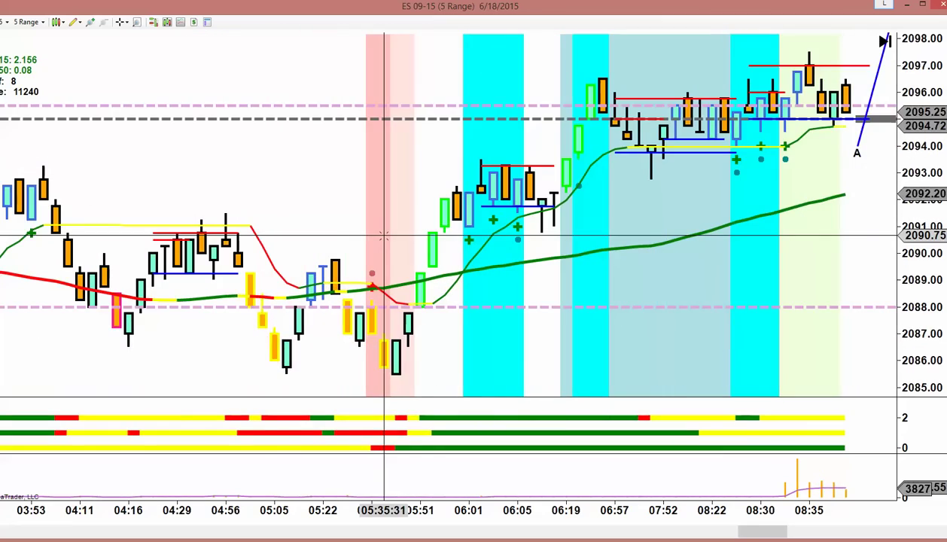
pyautogui.scroll(10, 385, 235)
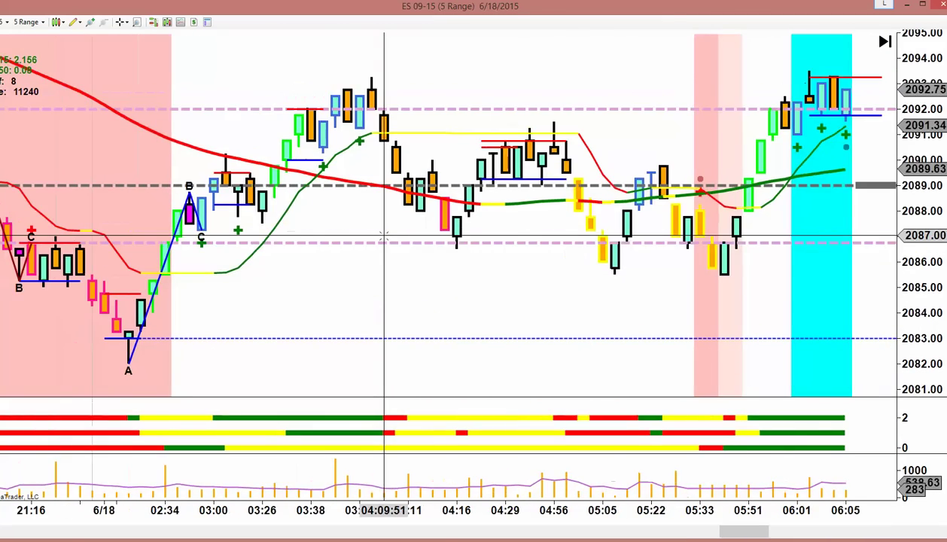
pyautogui.scroll(8, 384, 236)
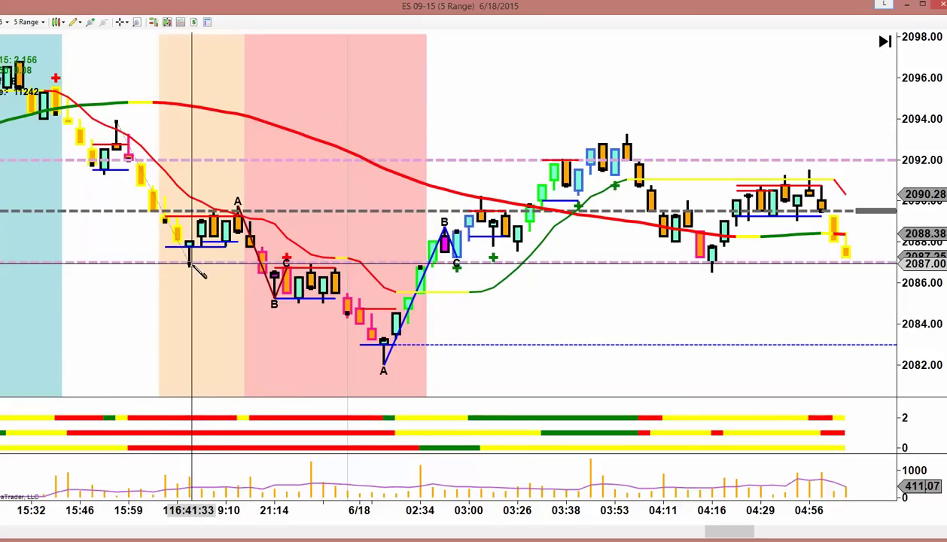
pyautogui.moveTo(192, 262); pyautogui.dragTo(190, 237)
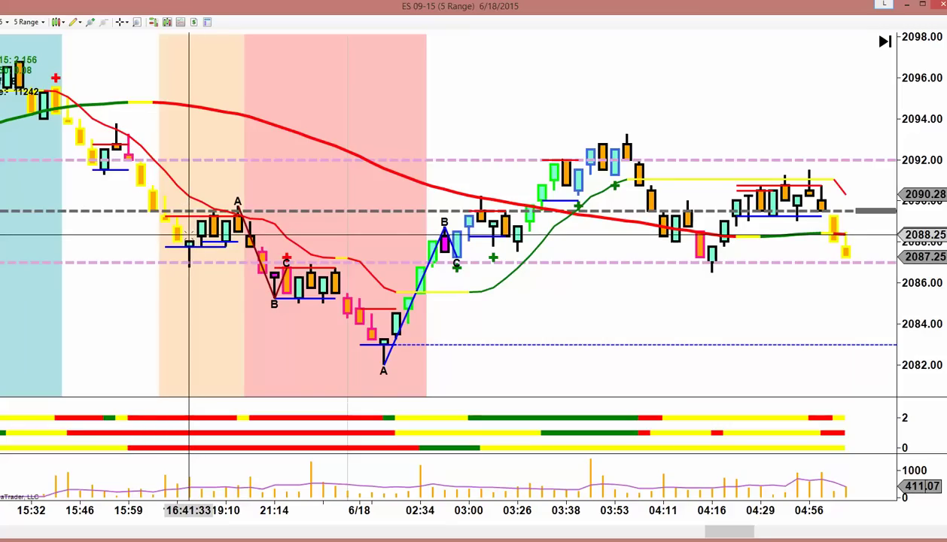
pyautogui.moveTo(116, 135)
pyautogui.mouseDown()
pyautogui.moveTo(175, 269)
pyautogui.moveTo(241, 218)
pyautogui.mouseUp()
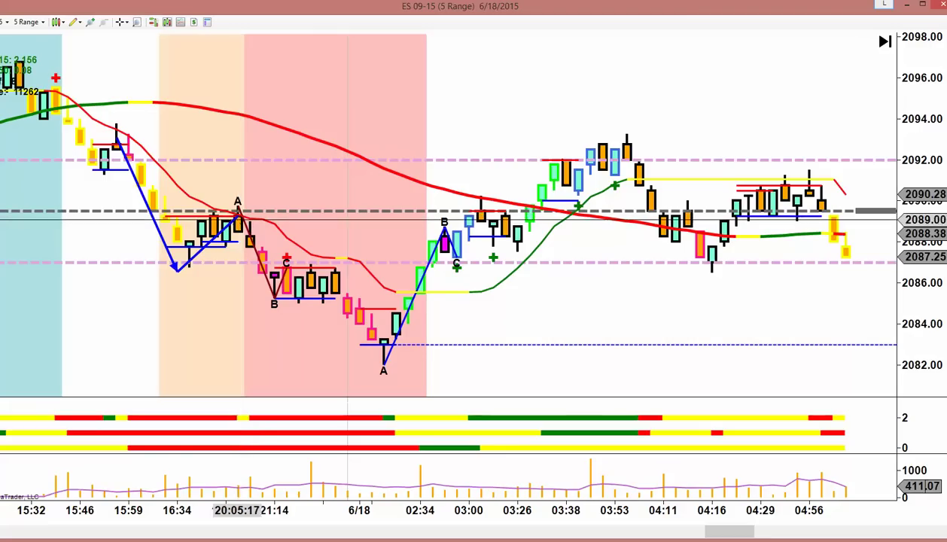
# Extend a vertical line from the 20:05 pullback high through the trend bars, and draw a horizontal segment at about 2089.50 from 18:04 to 22:06
pyautogui.moveTo(238, 220); pyautogui.dragTo(239, 400)
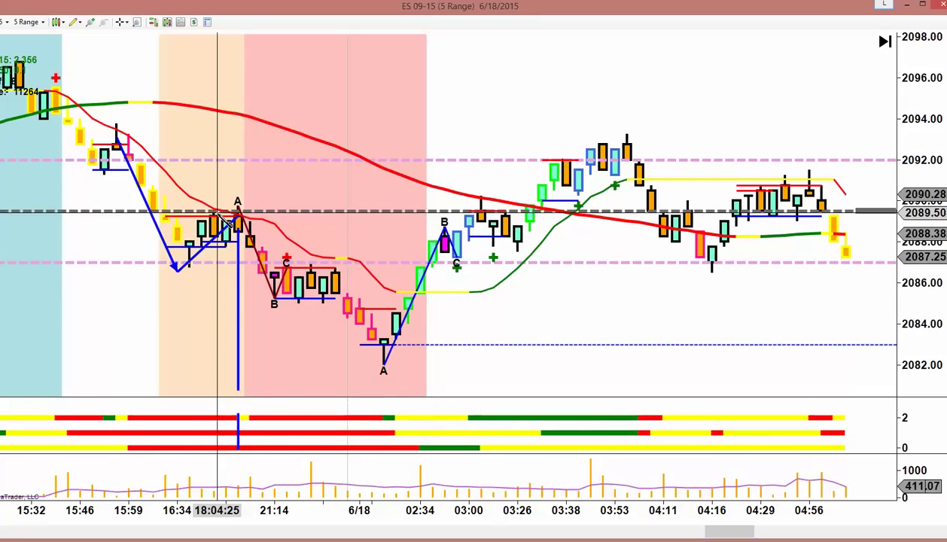
pyautogui.moveTo(253, 213); pyautogui.dragTo(319, 213)
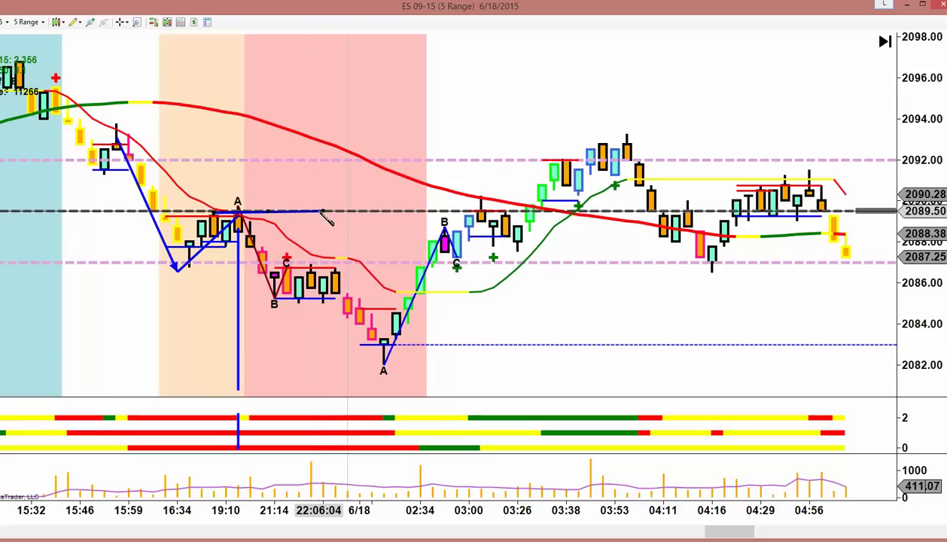
pyautogui.doubleClick(320, 212)
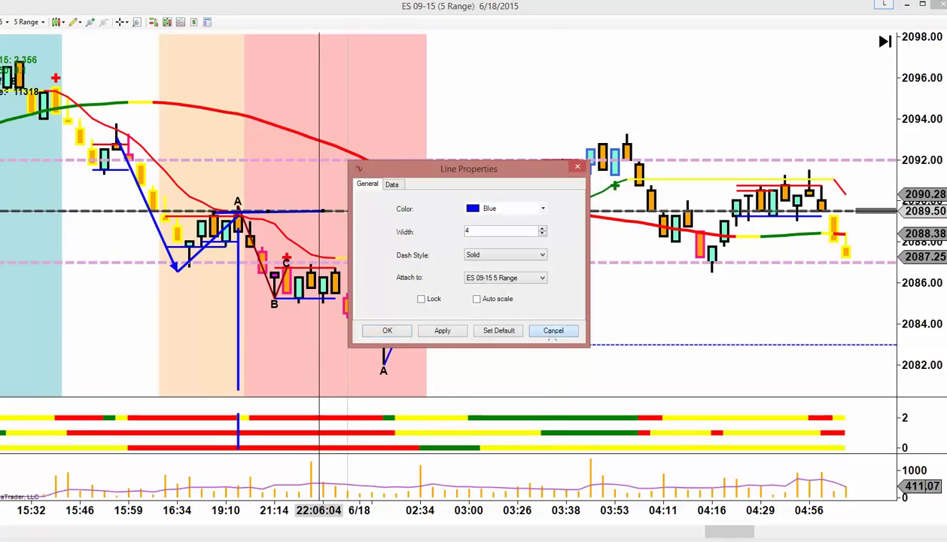
pyautogui.click(552, 331)
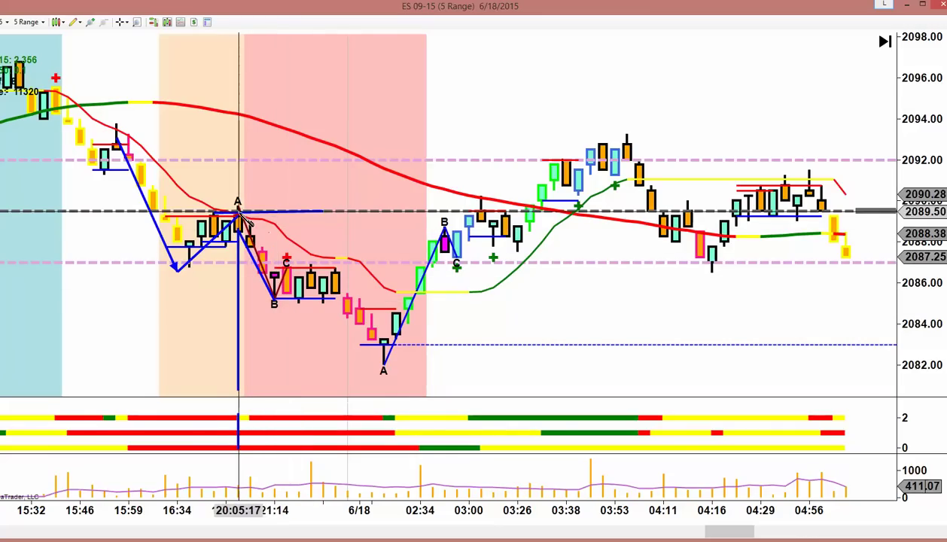
# Trace the drop from A to B at about 2085.25, the bounce to C near 2087, and the continuation down to the low near 2082
pyautogui.click(275, 301)
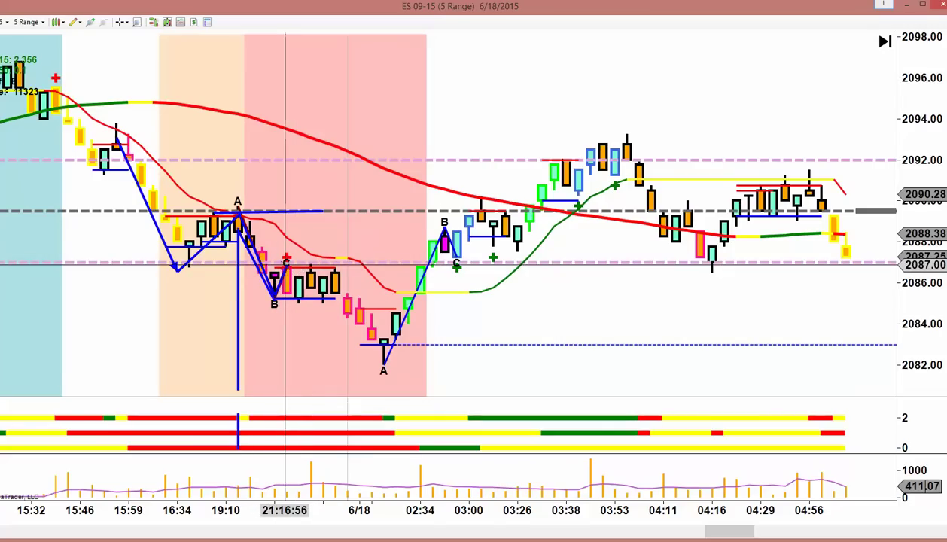
pyautogui.click(285, 263)
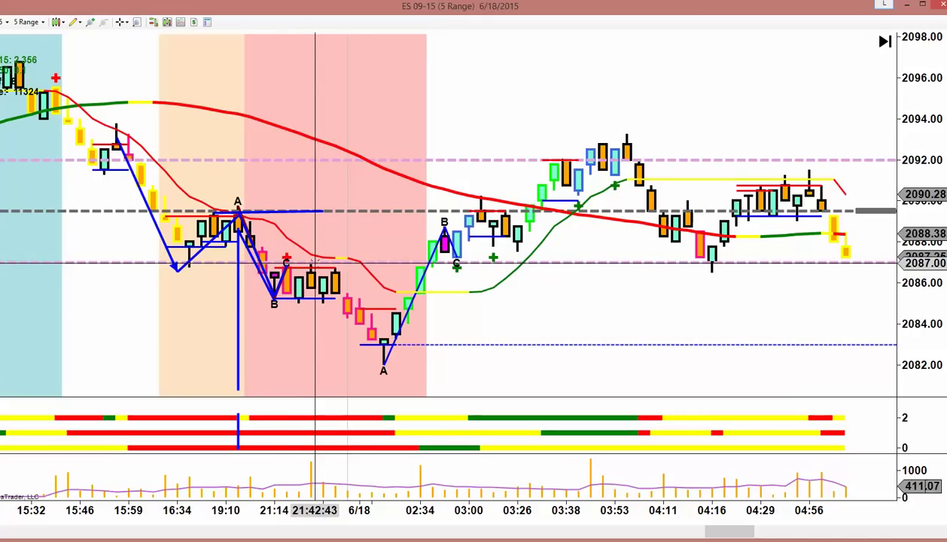
pyautogui.click(382, 368)
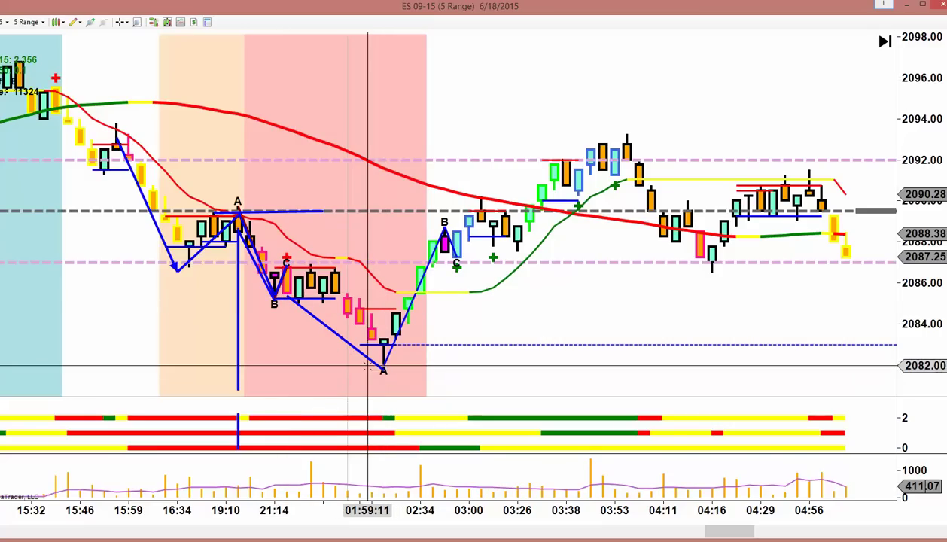
# Examine the 6/17 bars from the afternoon back to the annotated late-morning decline marked 70%, comparing rallies and pullbacks with the trend bars
pyautogui.scroll(-5, 368, 366)
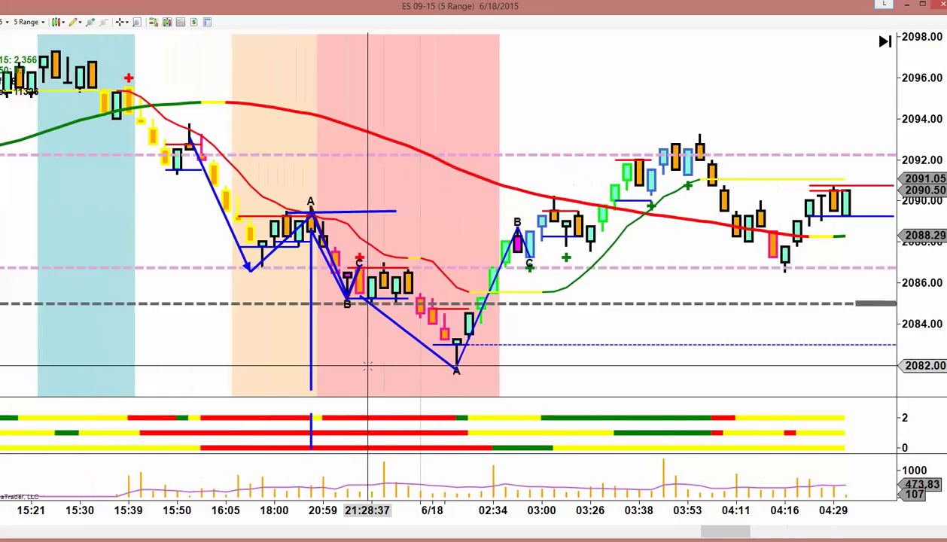
pyautogui.scroll(-5, 367, 366)
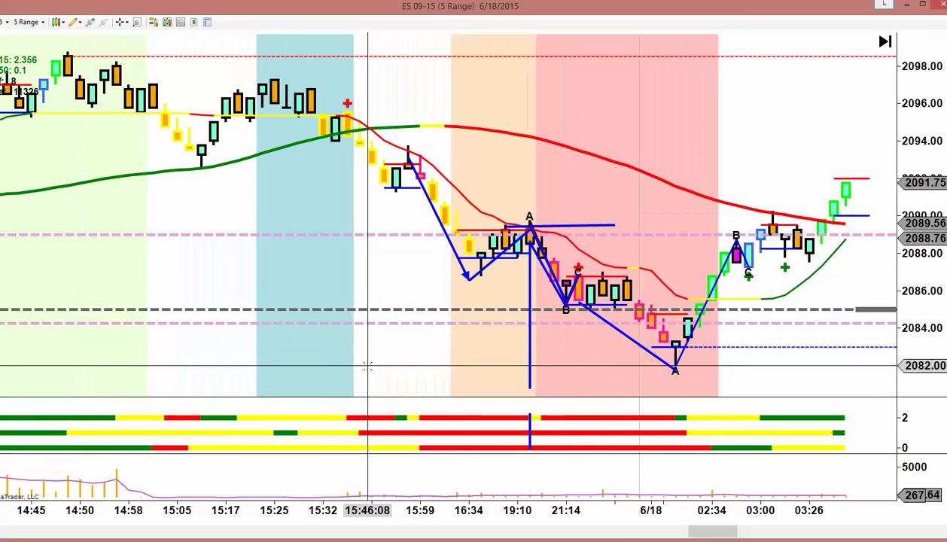
pyautogui.scroll(-8, 368, 366)
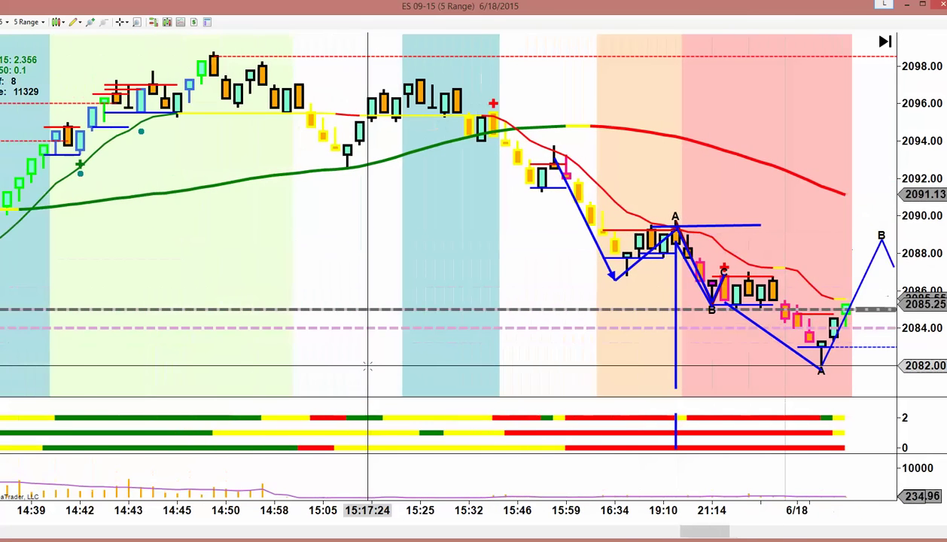
pyautogui.scroll(-8, 368, 366)
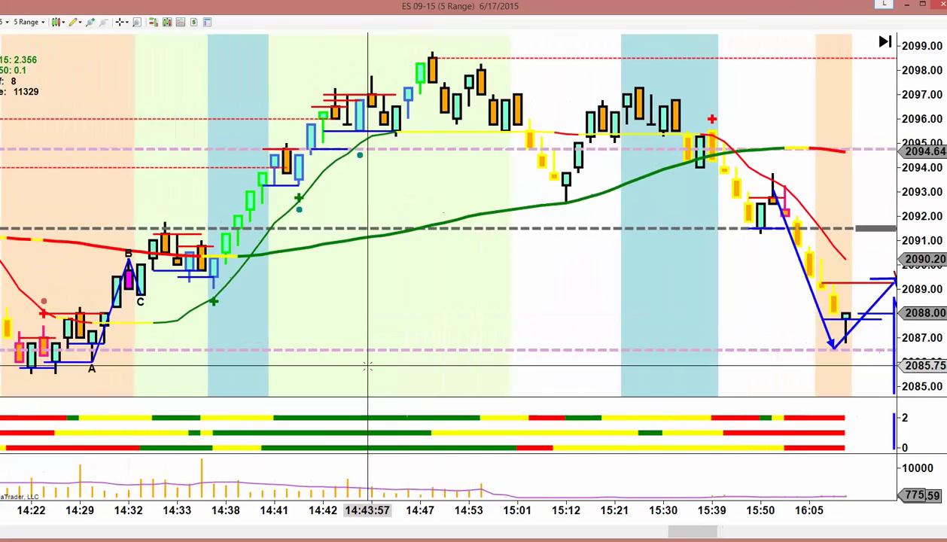
pyautogui.scroll(-3, 368, 367)
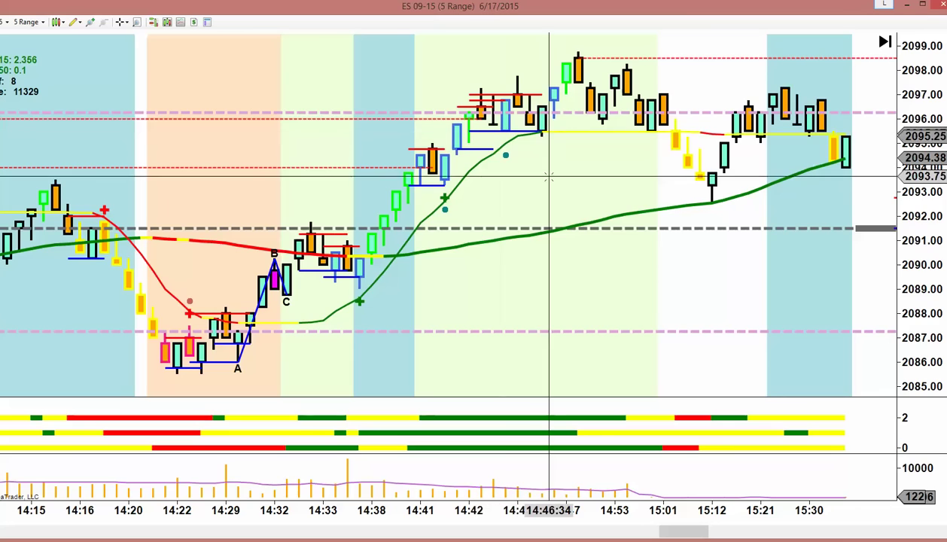
pyautogui.scroll(10, 549, 177)
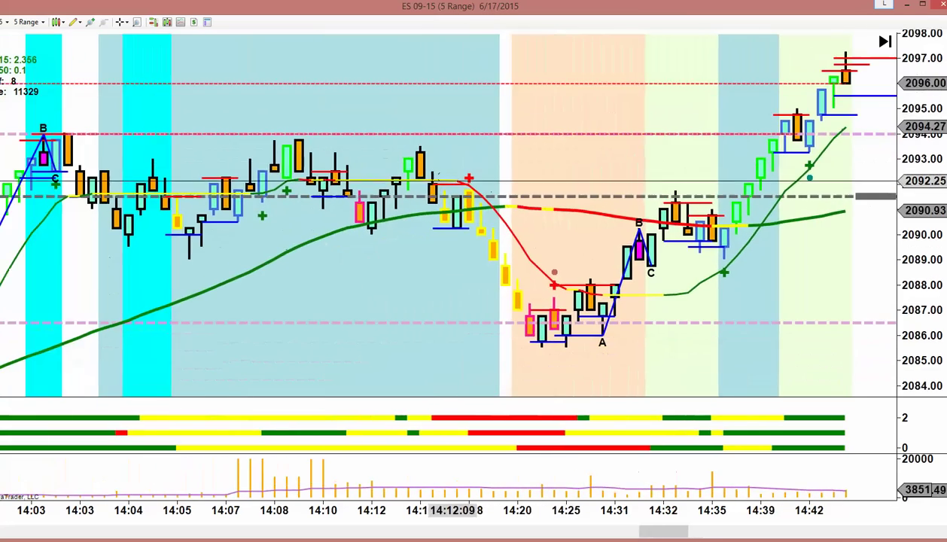
pyautogui.scroll(10, 391, 174)
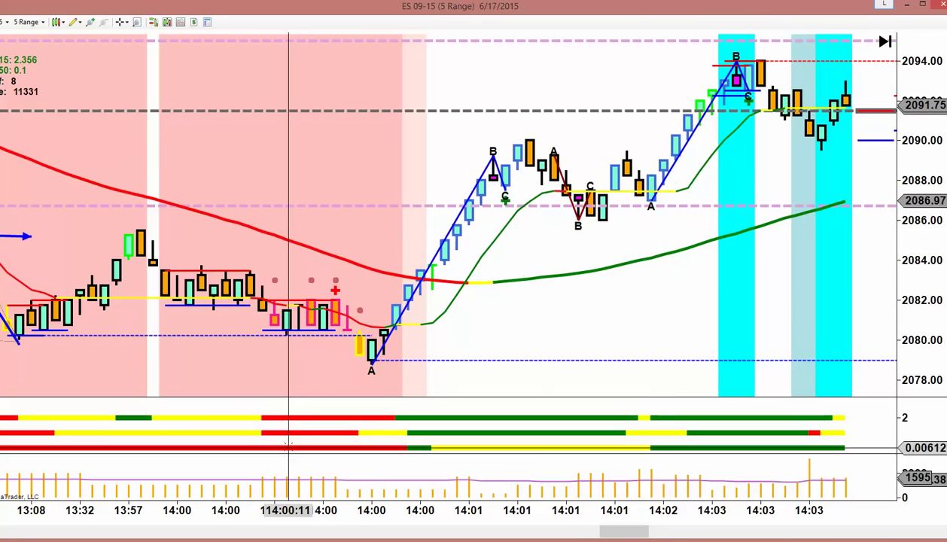
pyautogui.scroll(6, 286, 406)
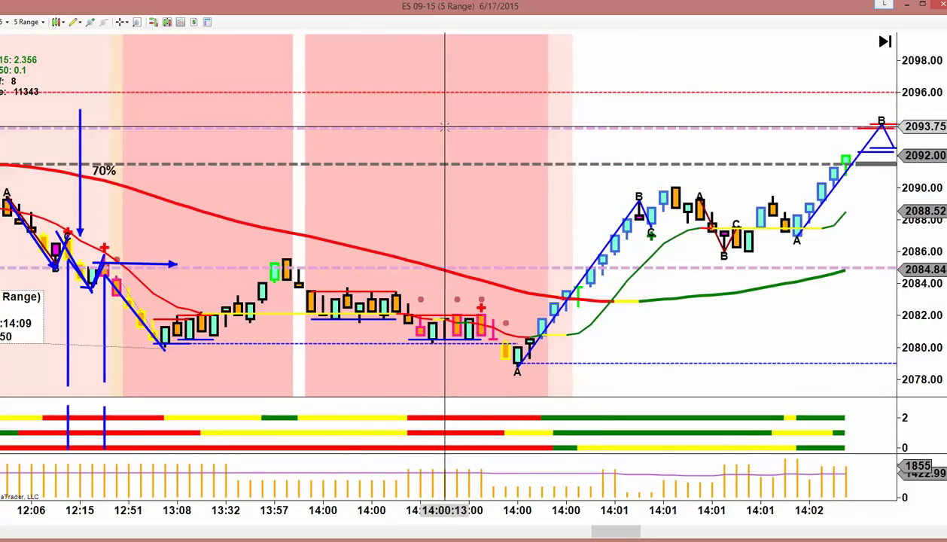
pyautogui.scroll(10, 445, 128)
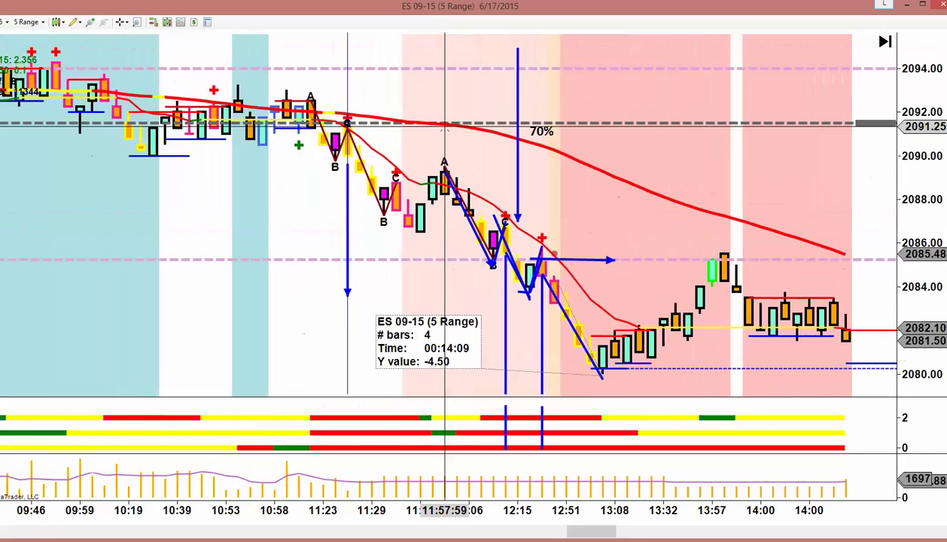
# Look back through the ES range bars from the morning of 6/17 to the early hours of 6/15 for earlier pullback setups
pyautogui.scroll(3, 444, 128)
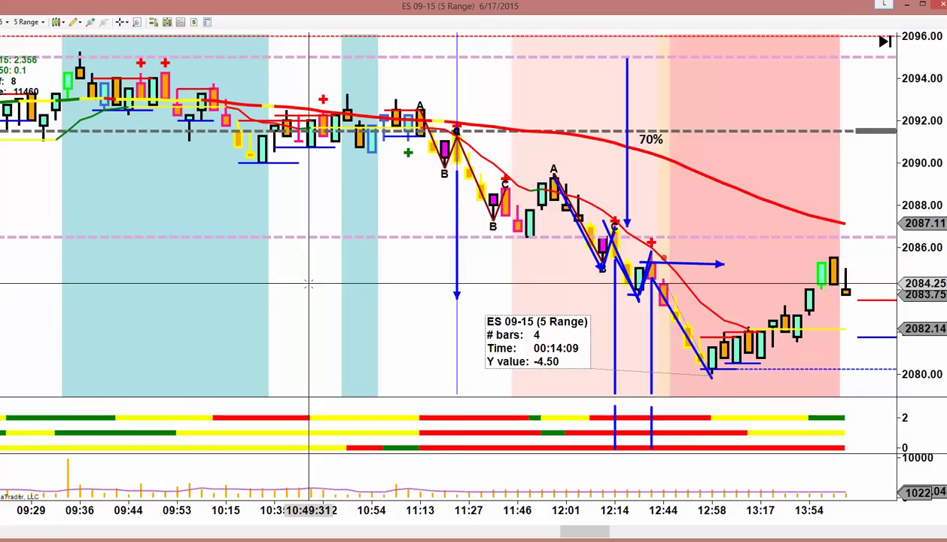
pyautogui.scroll(10, 308, 285)
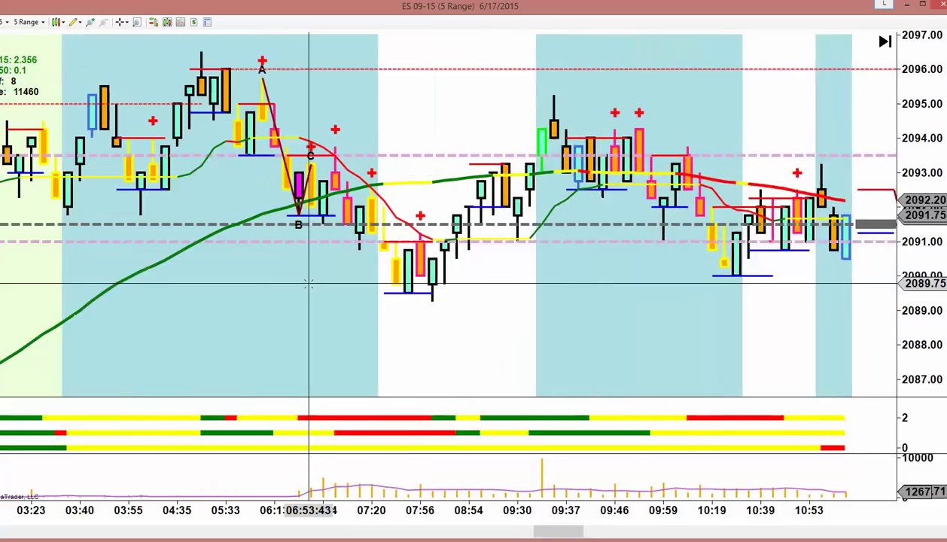
pyautogui.scroll(10, 309, 285)
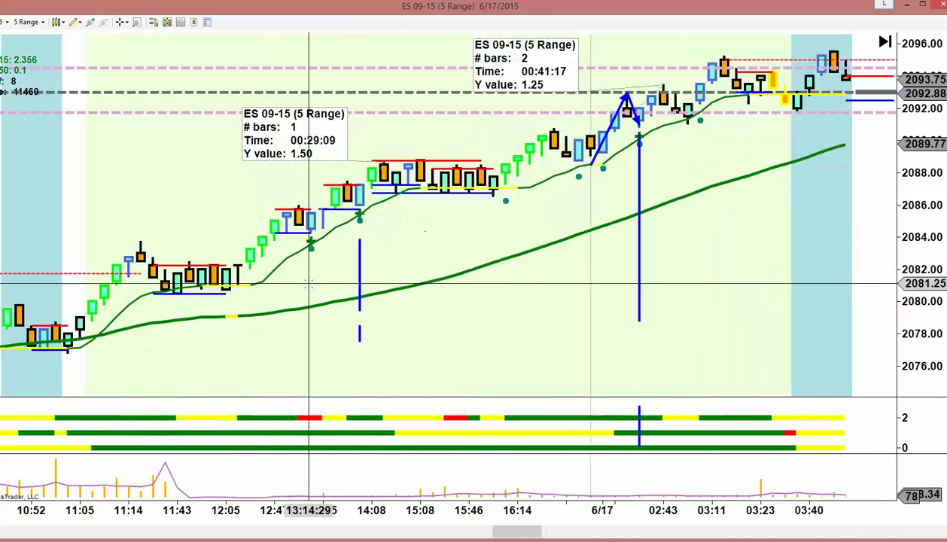
pyautogui.scroll(10, 308, 284)
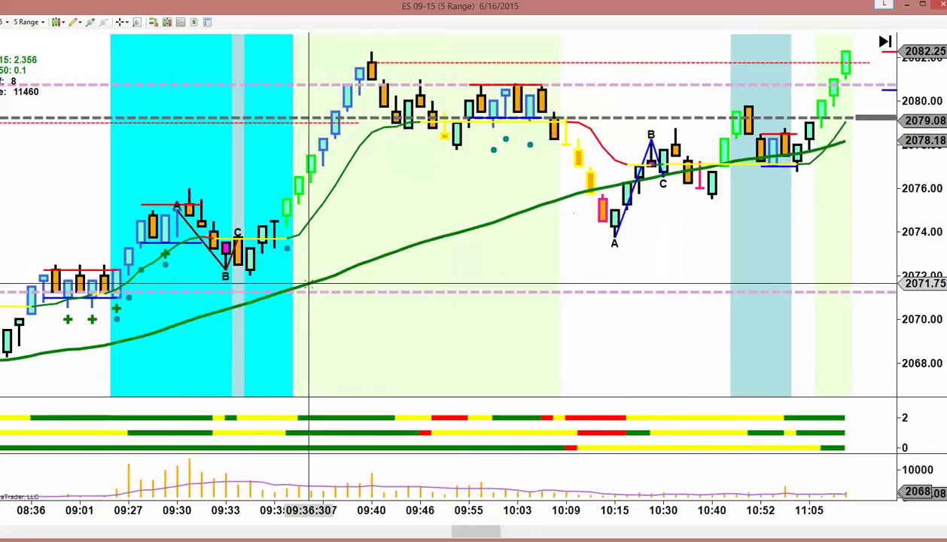
pyautogui.scroll(10, 308, 284)
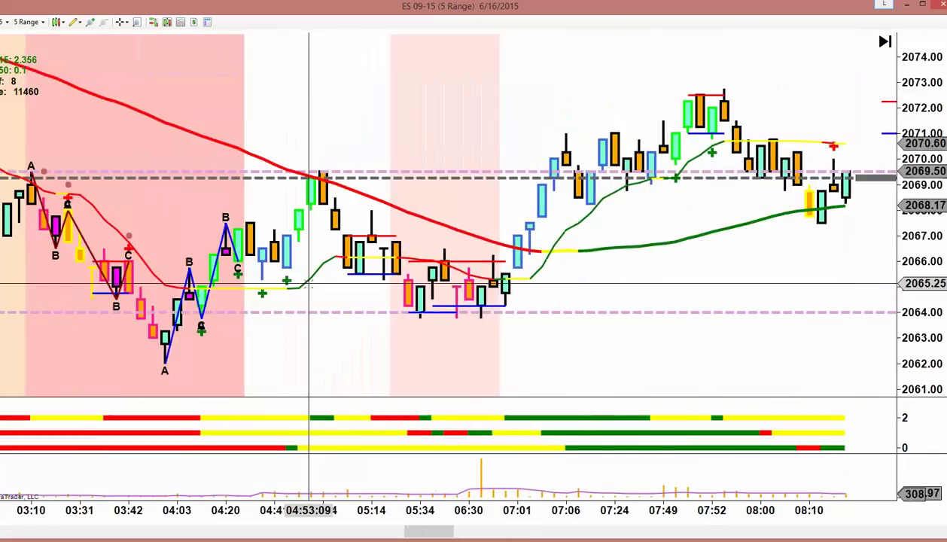
pyautogui.scroll(10, 309, 285)
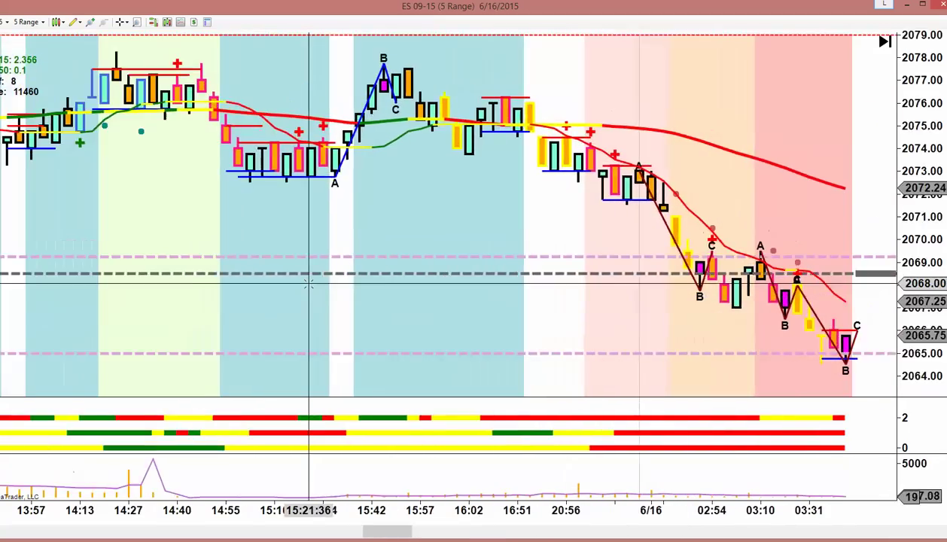
pyautogui.scroll(10, 308, 285)
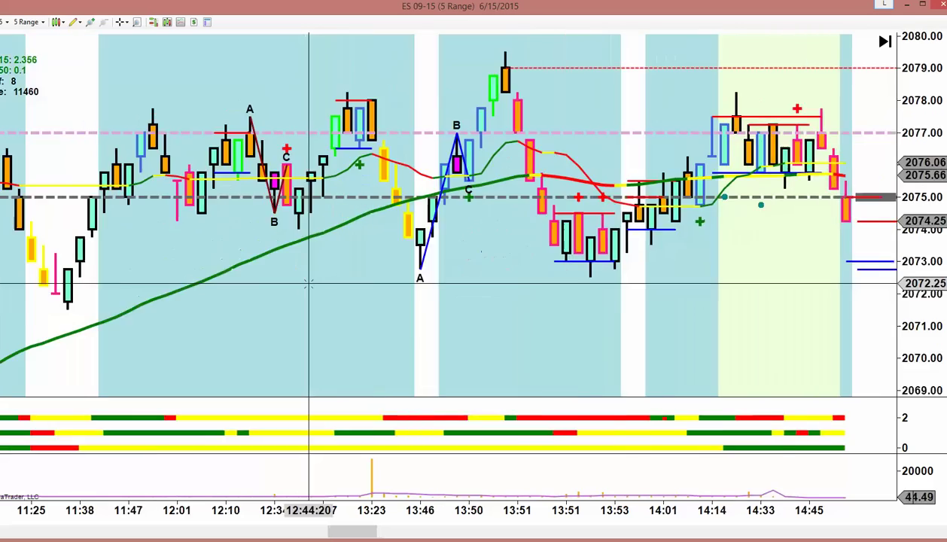
pyautogui.scroll(10, 308, 284)
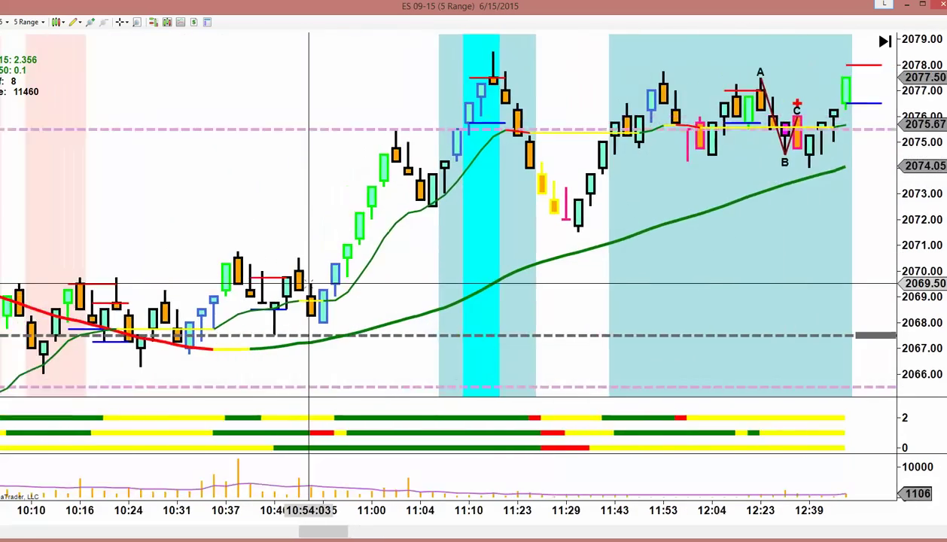
pyautogui.scroll(10, 309, 284)
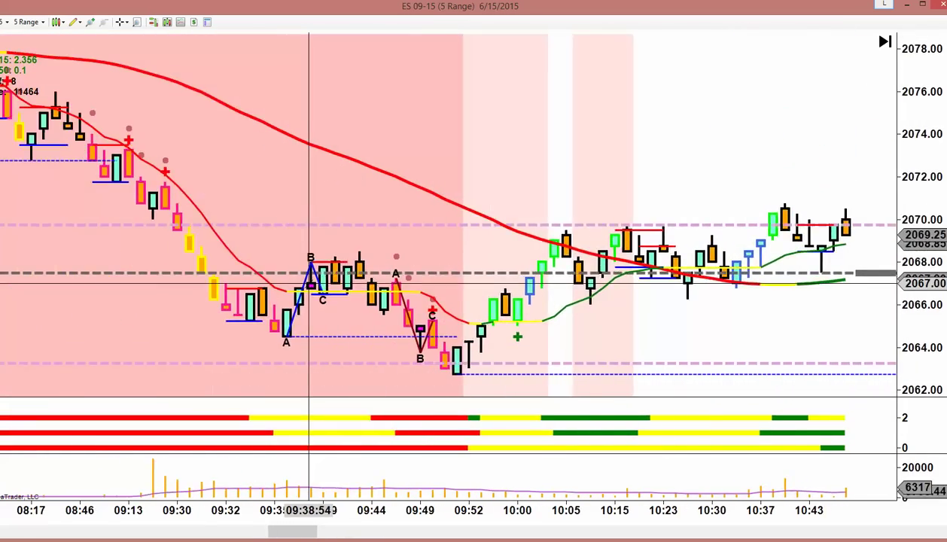
pyautogui.scroll(10, 308, 285)
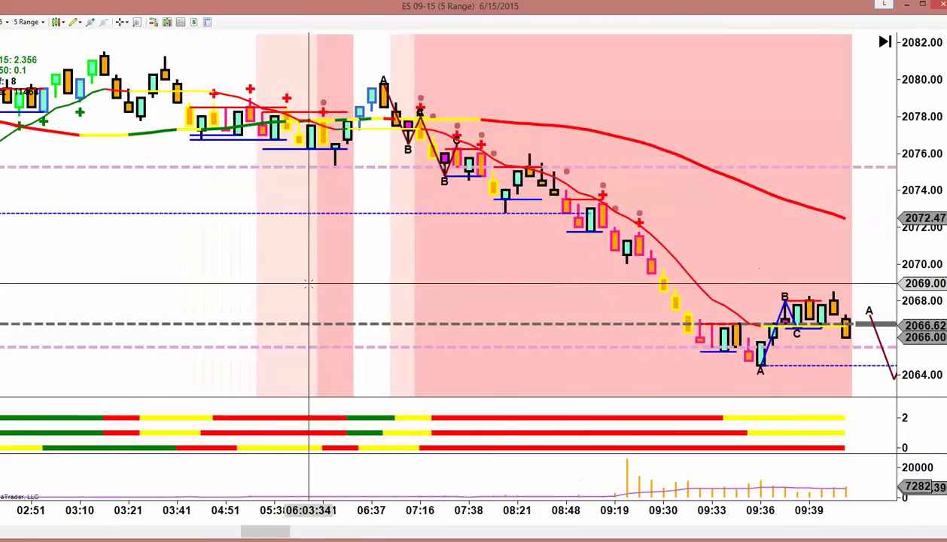
pyautogui.scroll(6, 308, 285)
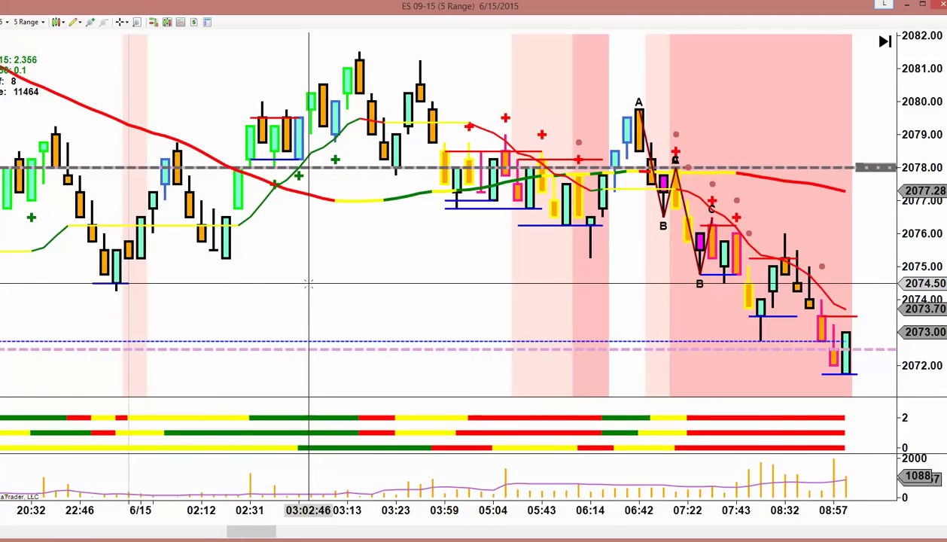
pyautogui.scroll(4, 308, 284)
pyautogui.scroll(-12, 309, 285)
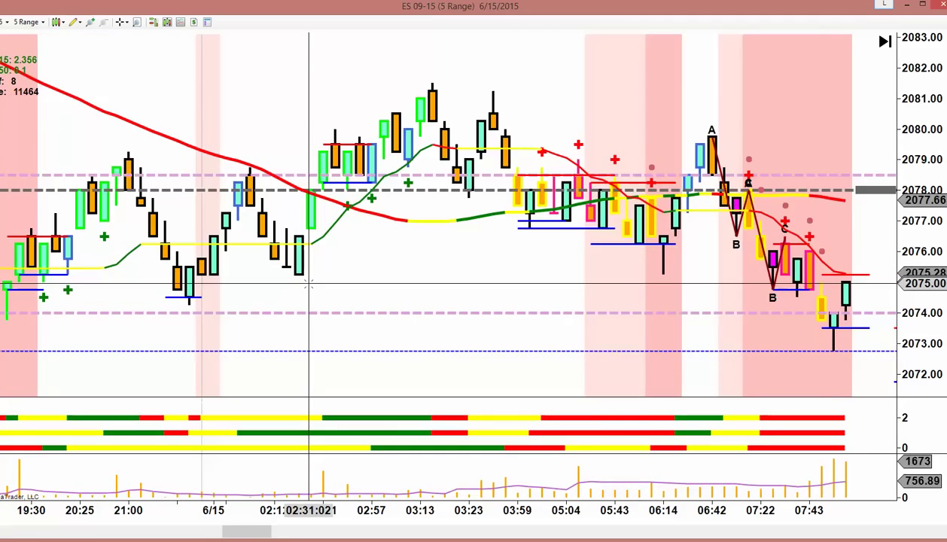
# Follow the ES range bars forward from the early hours of 6/15 toward the 6/16 morning session, examining the marked A-B-C pullbacks
pyautogui.scroll(-8, 309, 285)
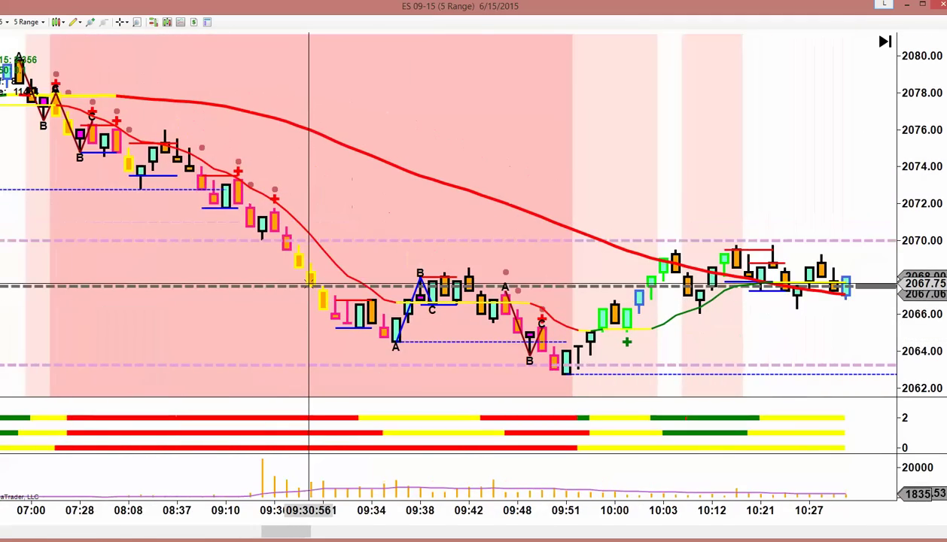
pyautogui.scroll(-10, 308, 285)
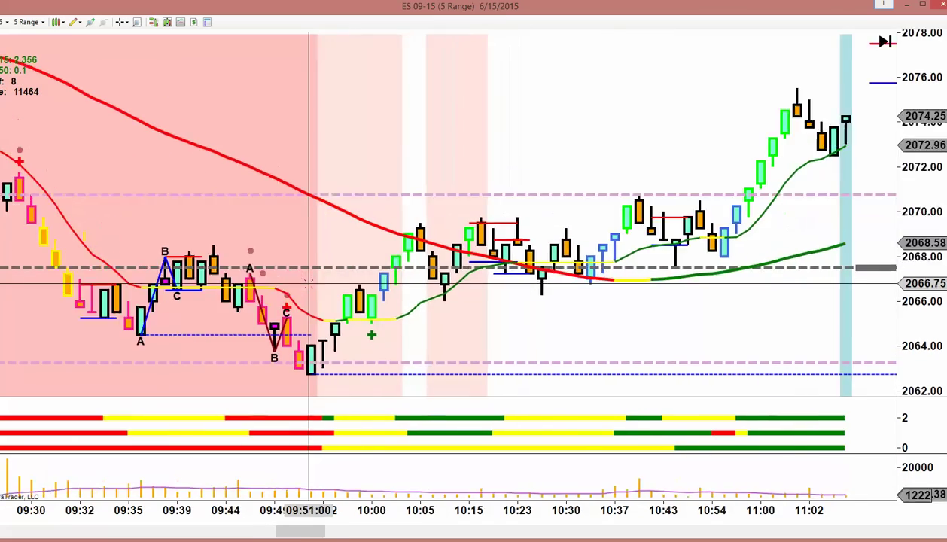
pyautogui.scroll(-10, 308, 284)
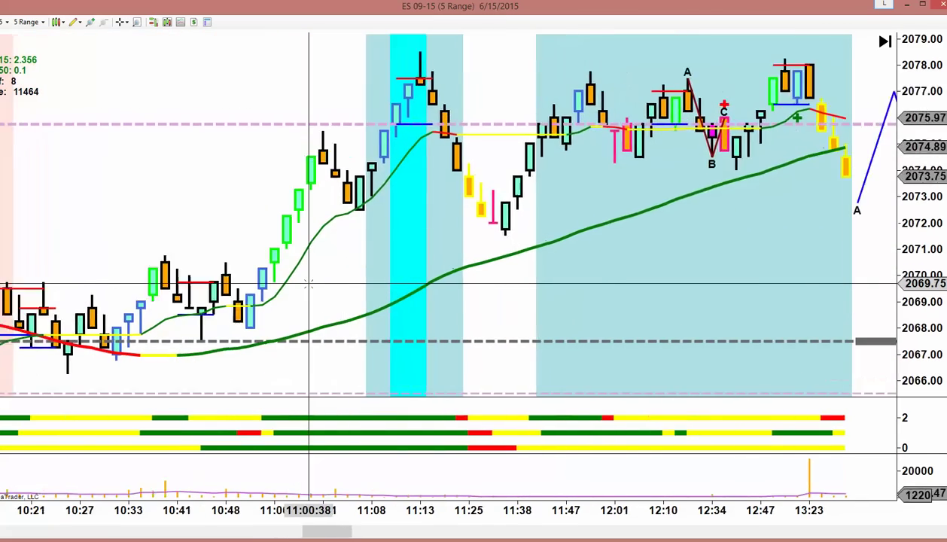
pyautogui.scroll(-3, 308, 285)
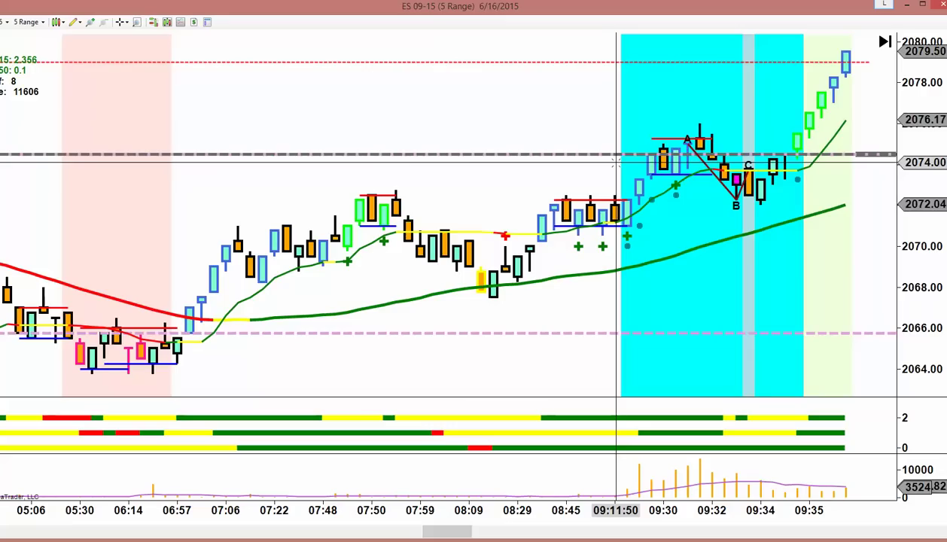
# Switch to the ZB 3 Range chart and reduce its window from full size so the ES chart shows behind it
pyautogui.rightClick(434, 154)
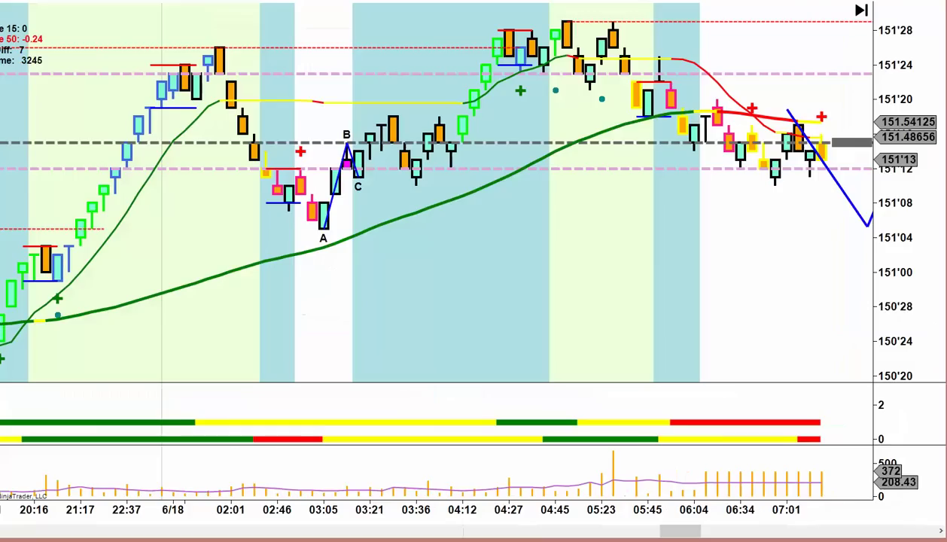
pyautogui.moveTo(842, 7); pyautogui.dragTo(841, 30)
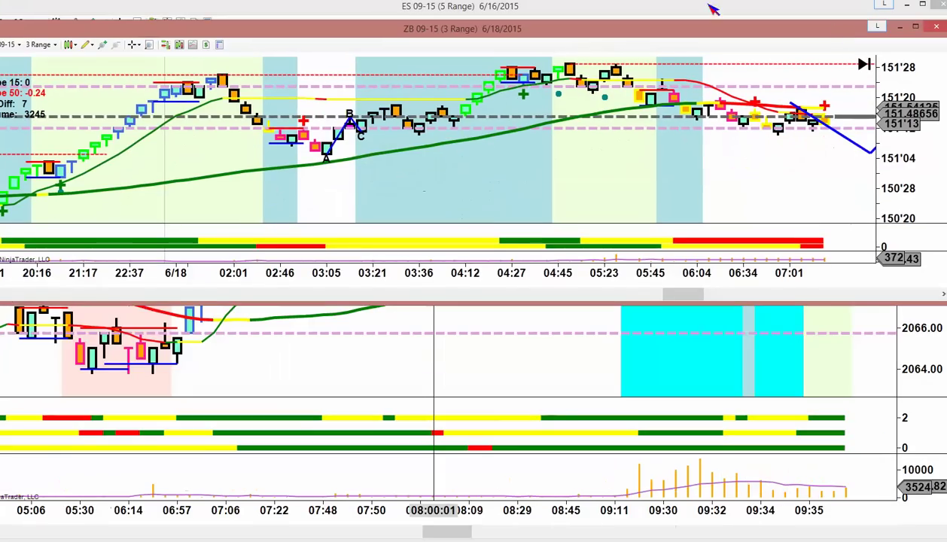